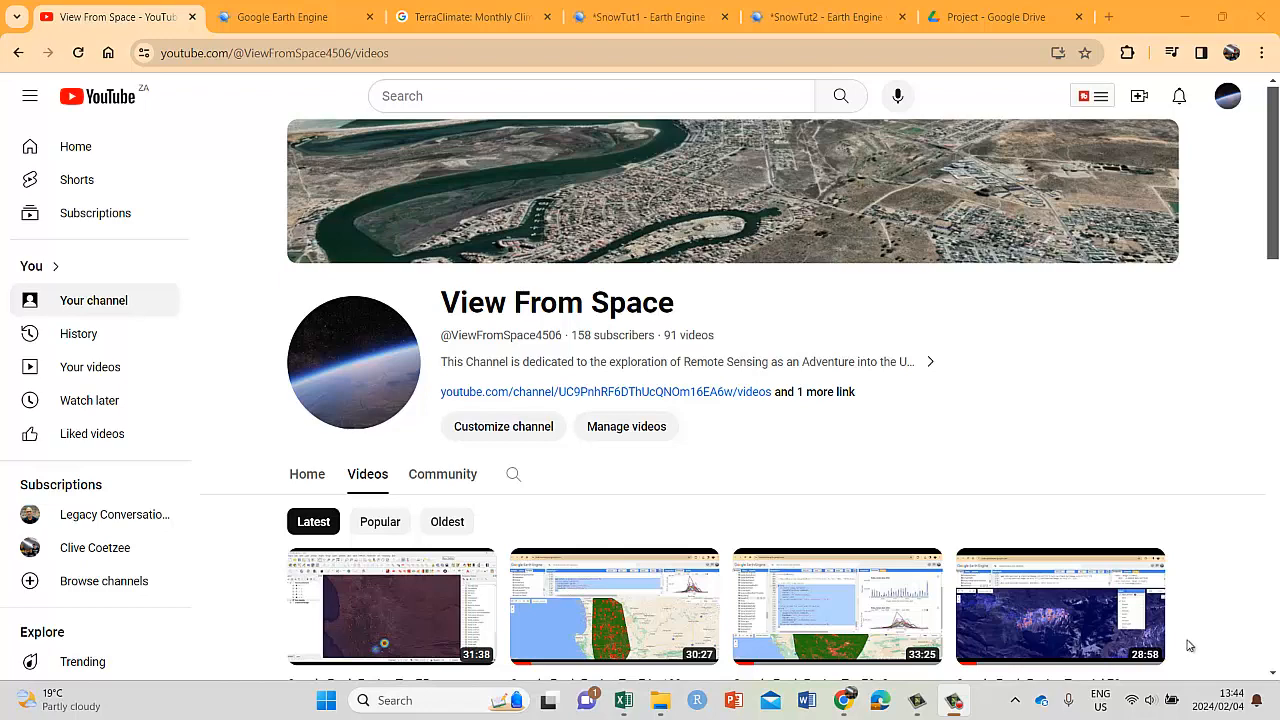
scroll(1190, 645, "down", 1)
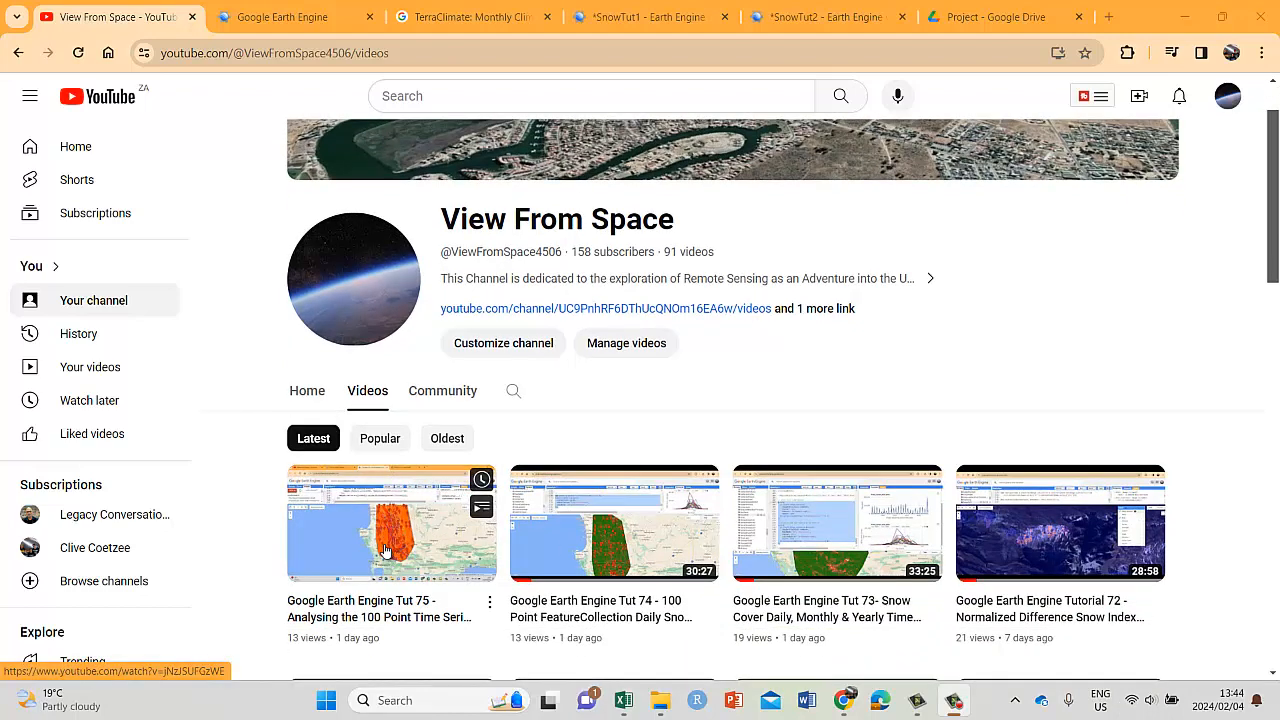
scroll(593, 388, "up", 1)
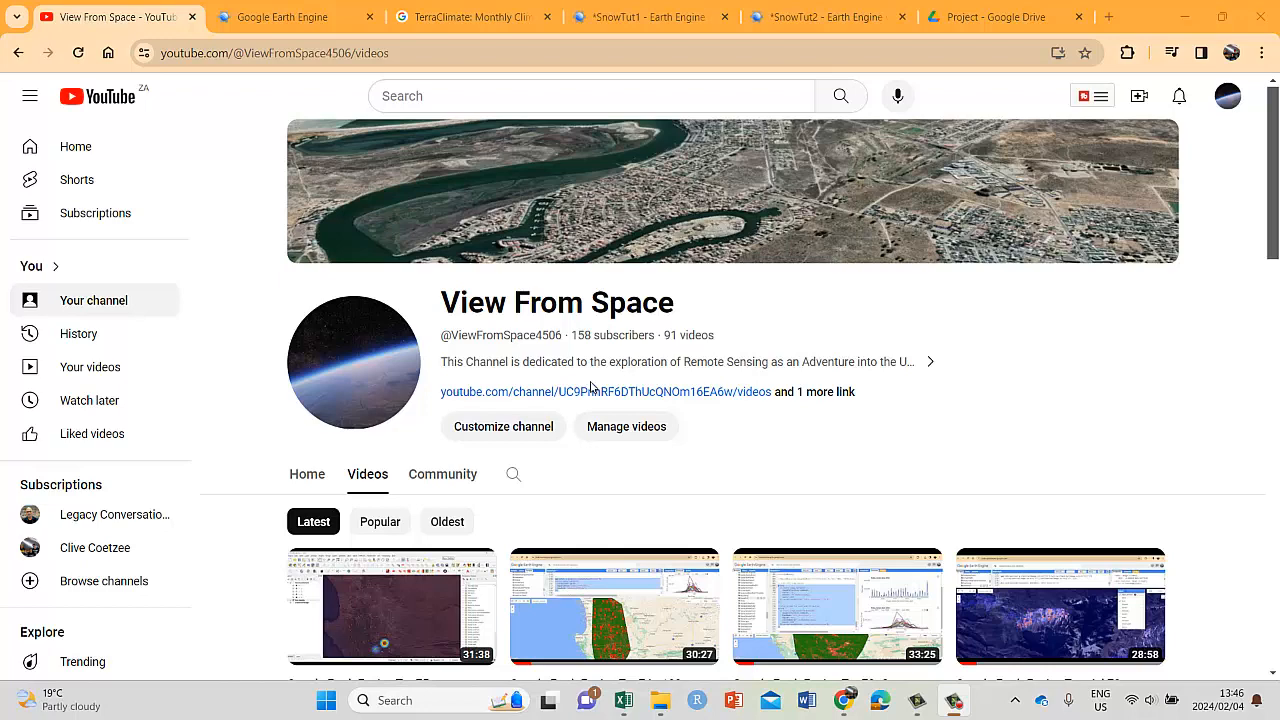
left_click(917, 700)
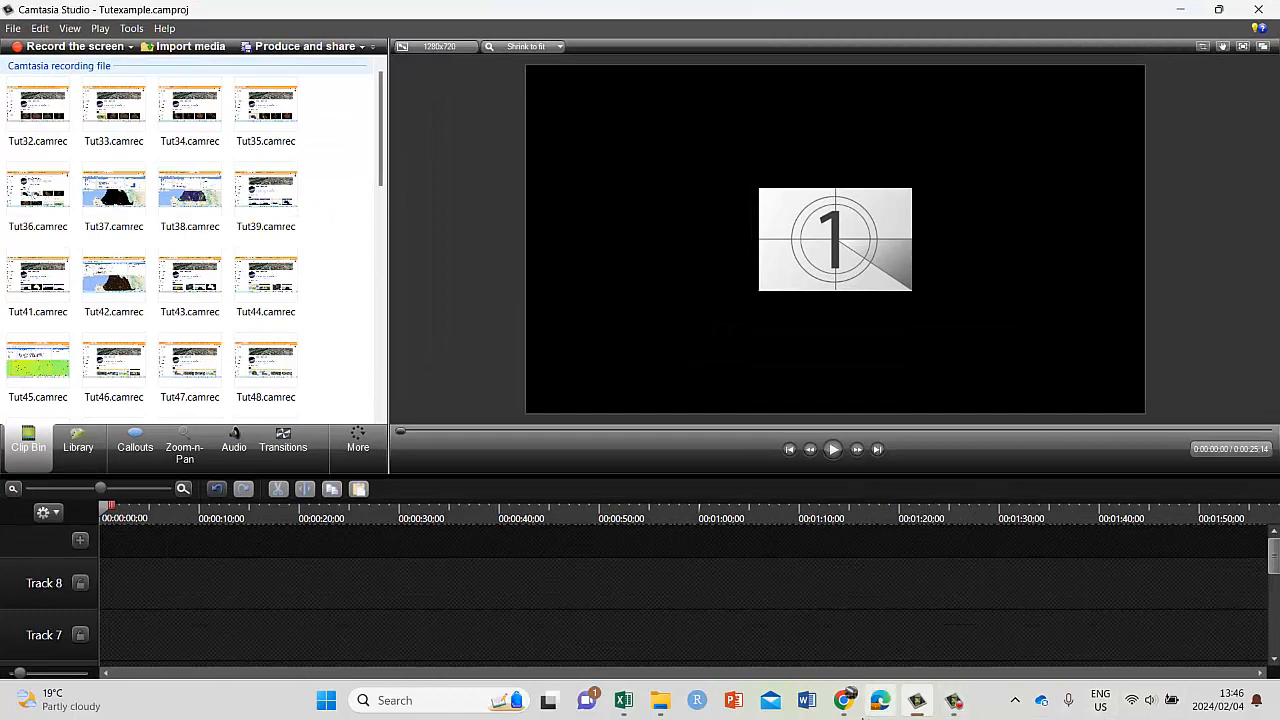
mouse_move(845, 700)
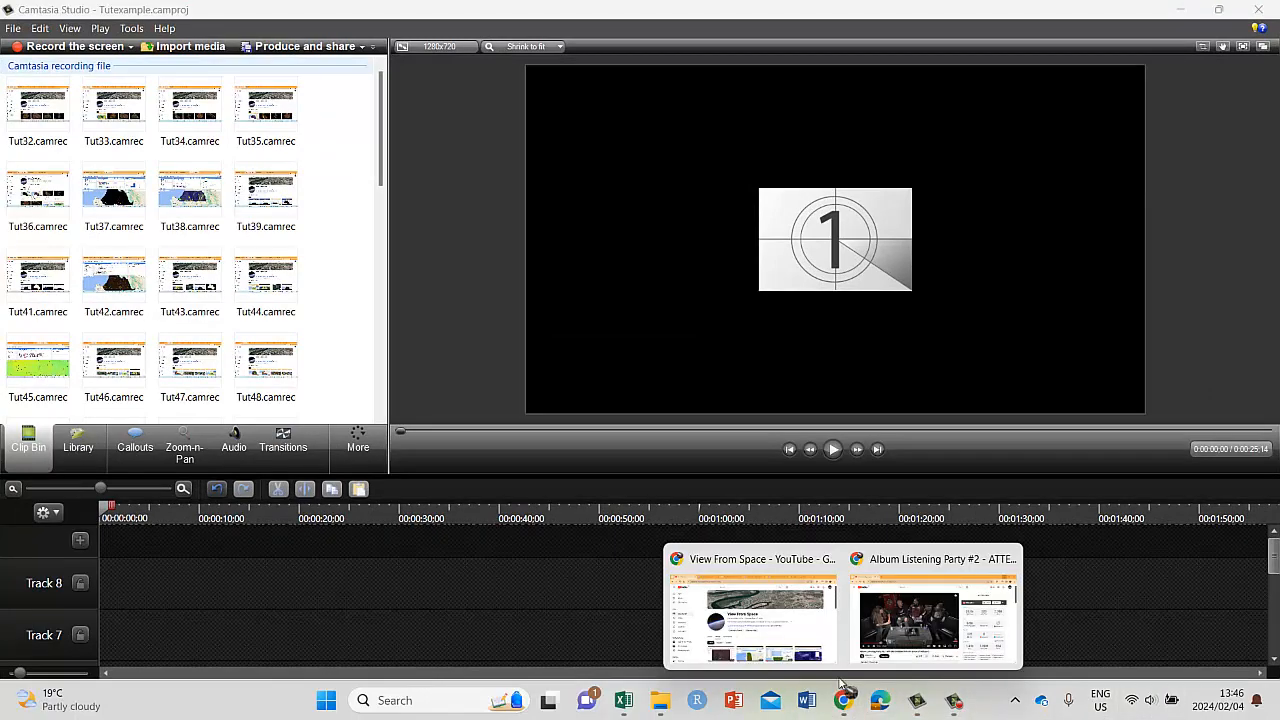
left_click(760, 600)
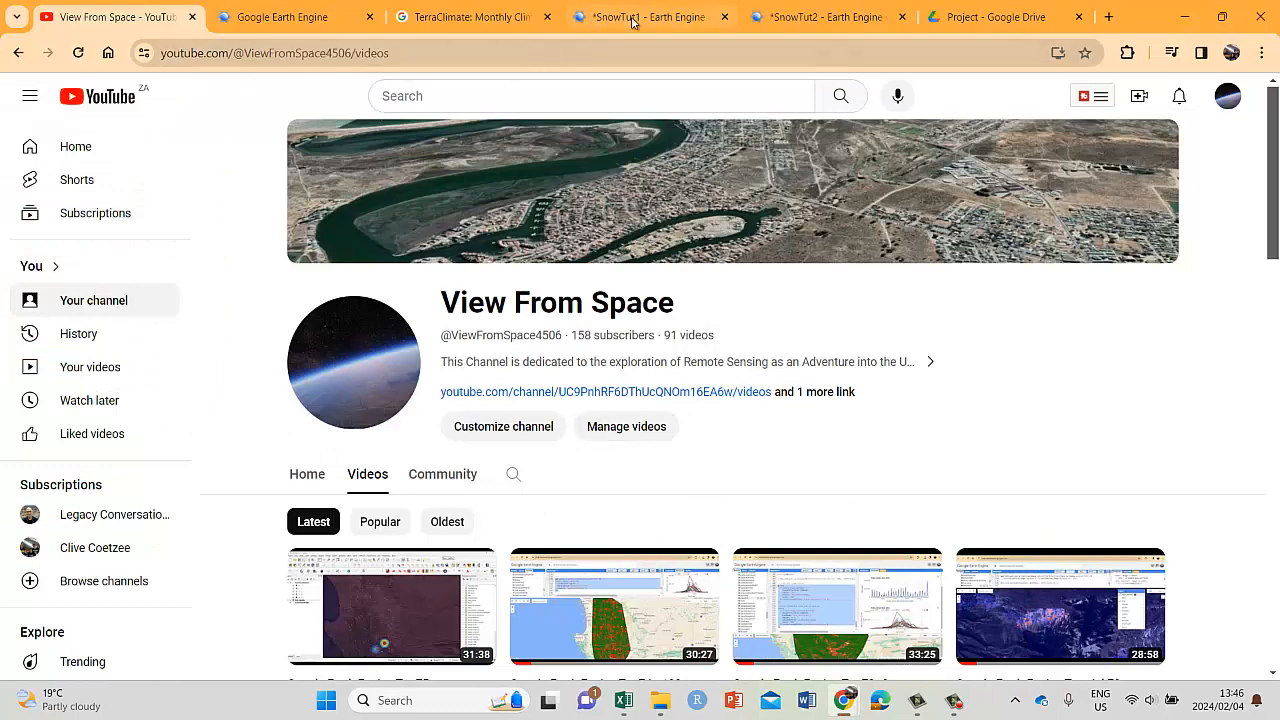
- Open the SnowTut1 script in Google Earth Engine and locate the code that exports the SnowCoverPoints asset
left_click(810, 17)
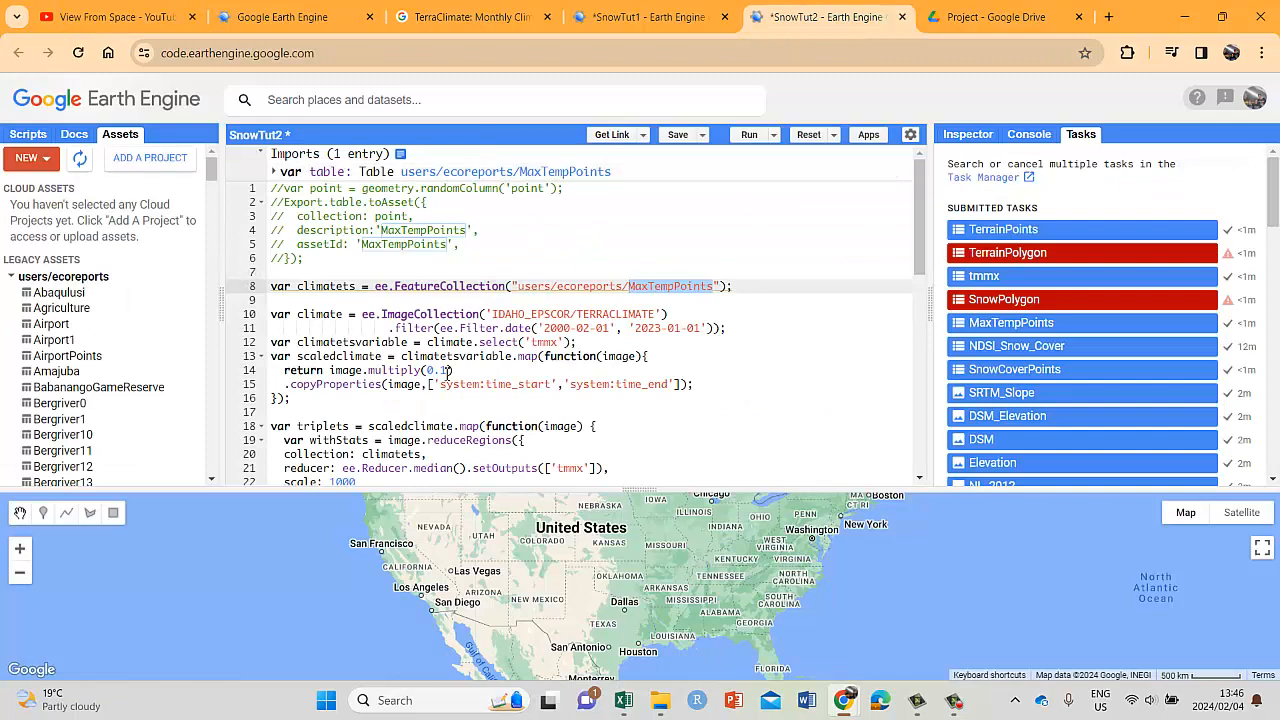
left_click(660, 17)
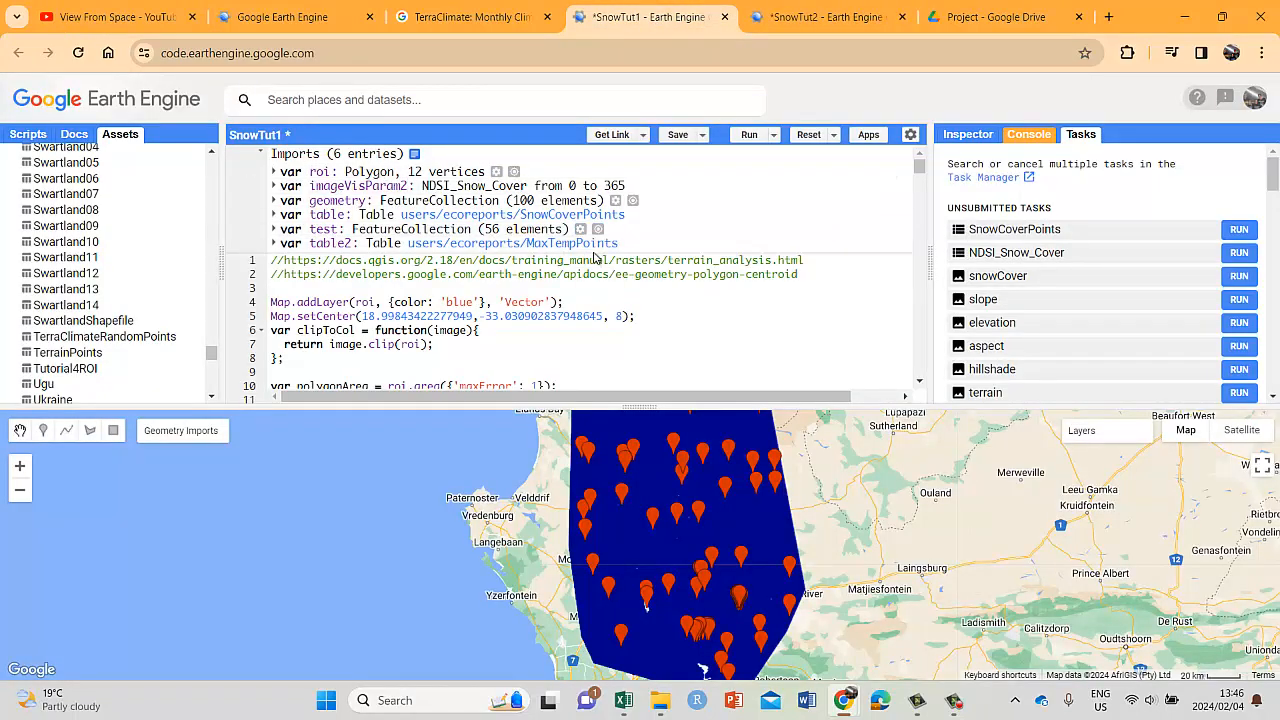
scroll(617, 279, "down", 10)
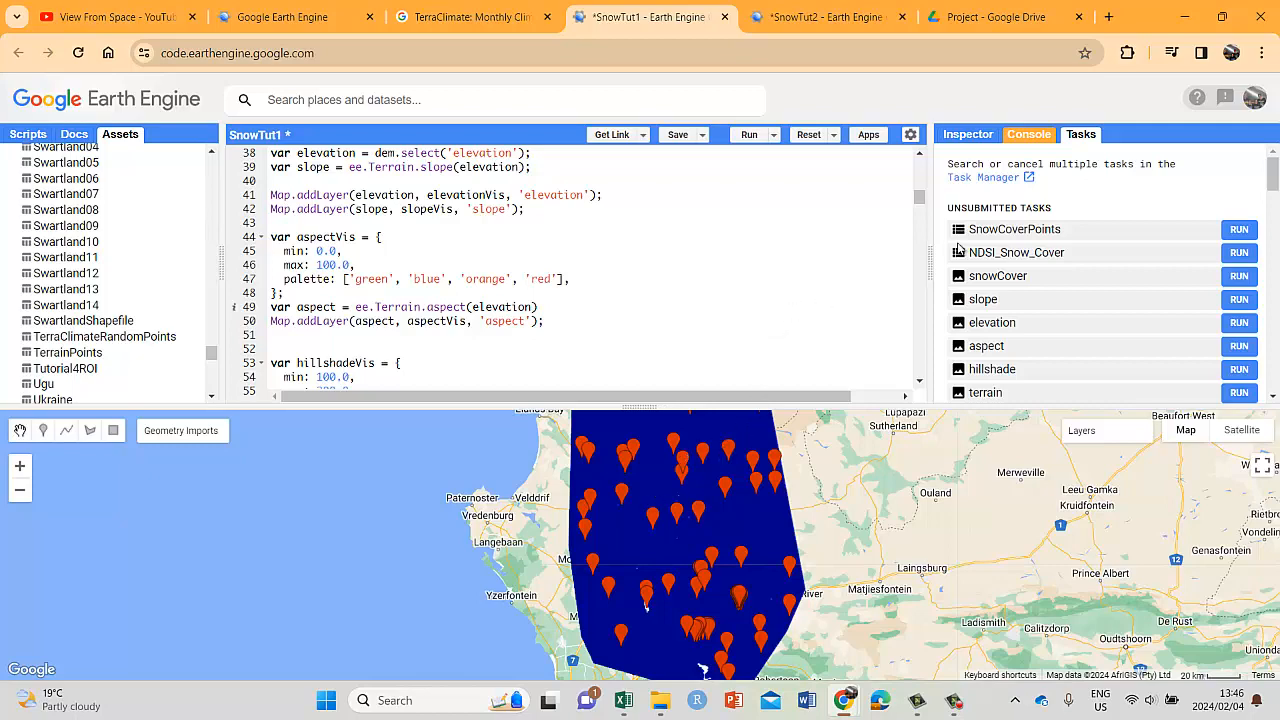
left_click_drag(918, 199, 918, 388)
scroll(584, 307, "up", 5)
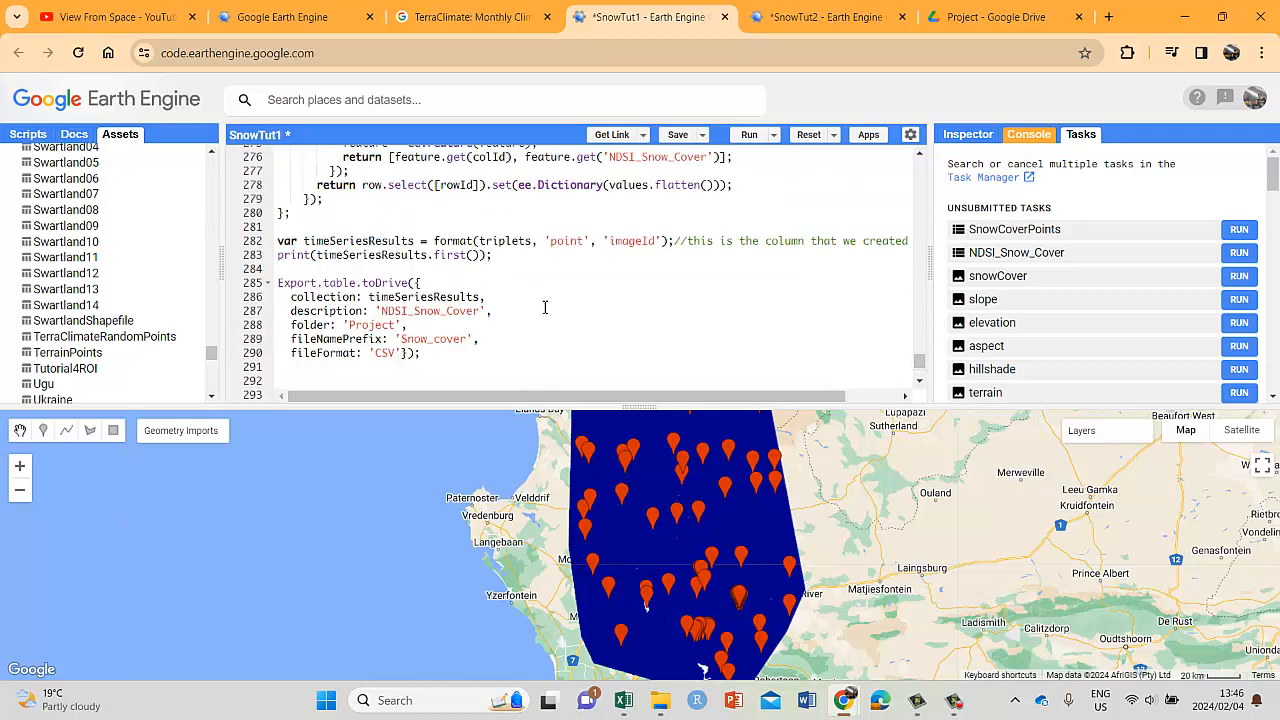
scroll(484, 254, "up", 10)
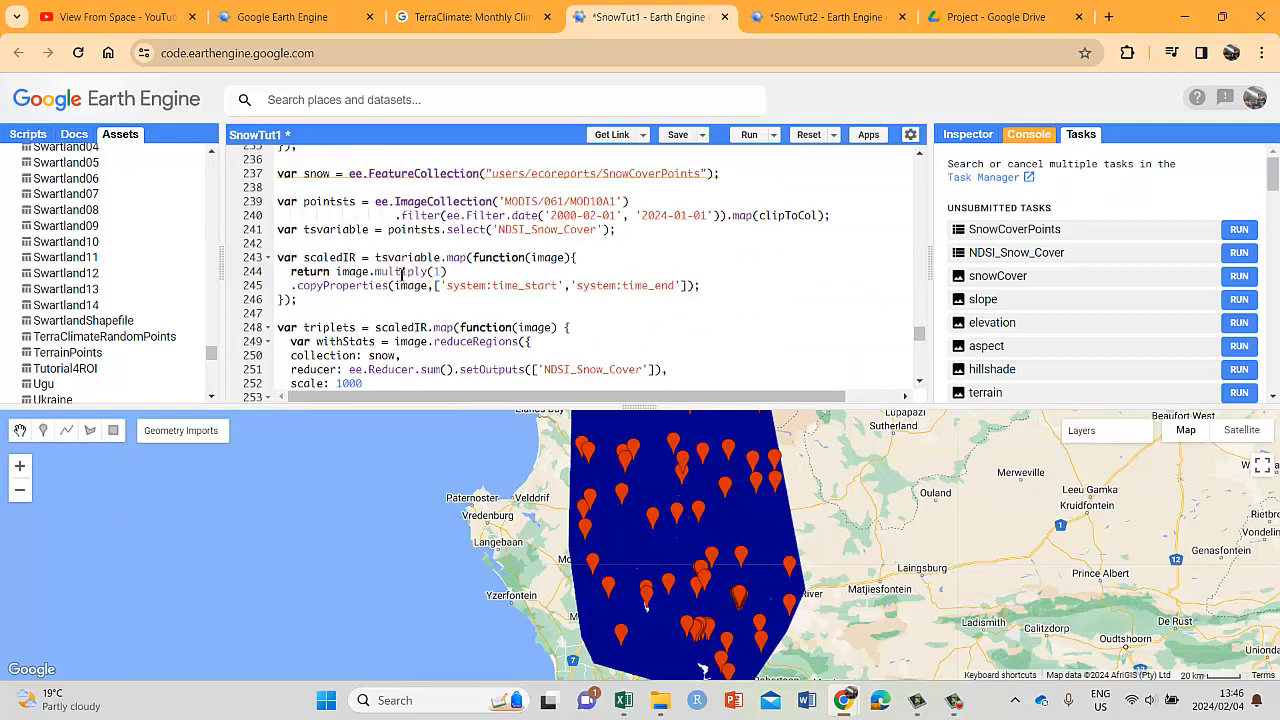
scroll(528, 196, "up", 2)
left_click(590, 237)
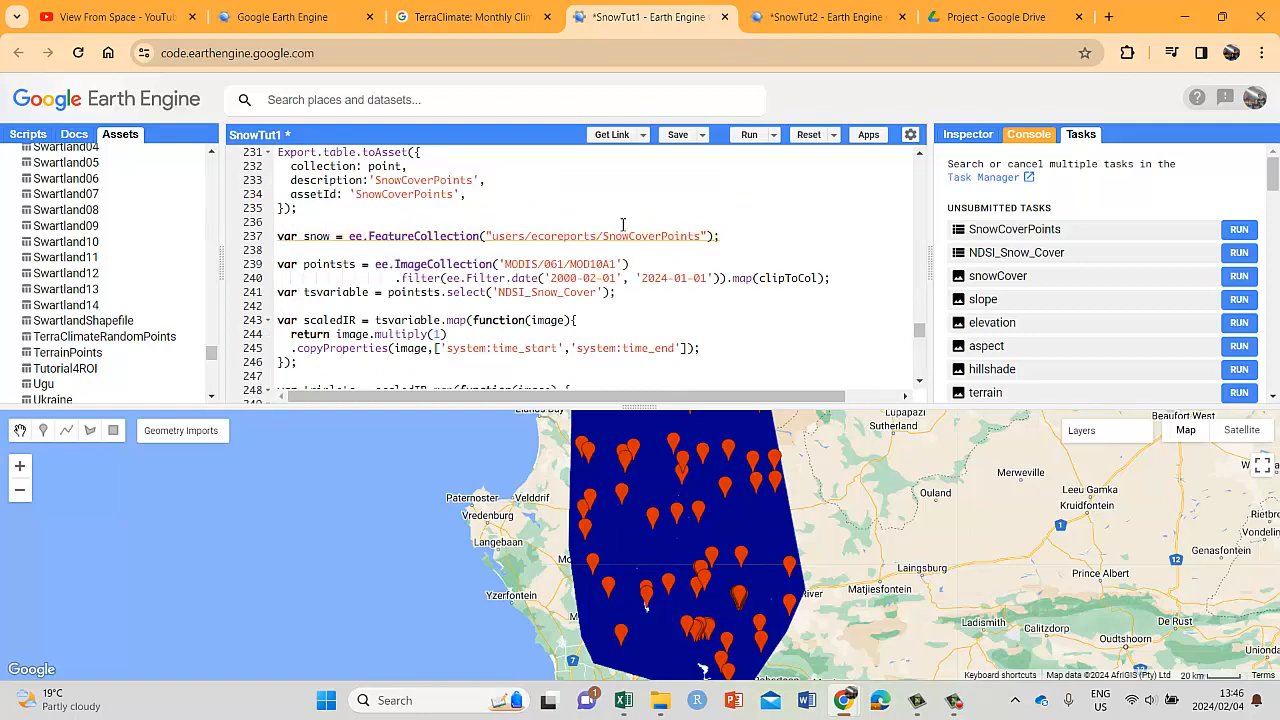
scroll(600, 235, "up", 3)
scroll(597, 237, "down", 2)
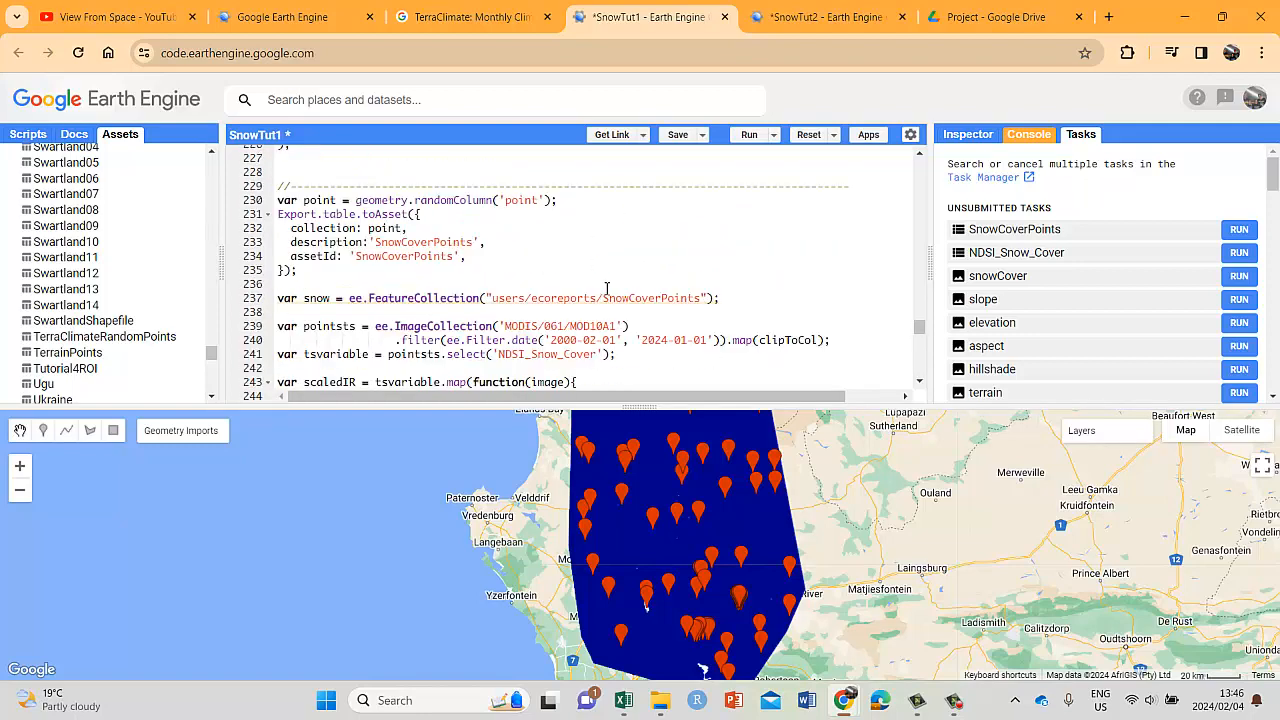
- Examine SnowTut1's SnowCoverPoints asset path, the randomColumn 'point' name and the Export.table.toAsset block
left_click_drag(703, 298, 491, 298)
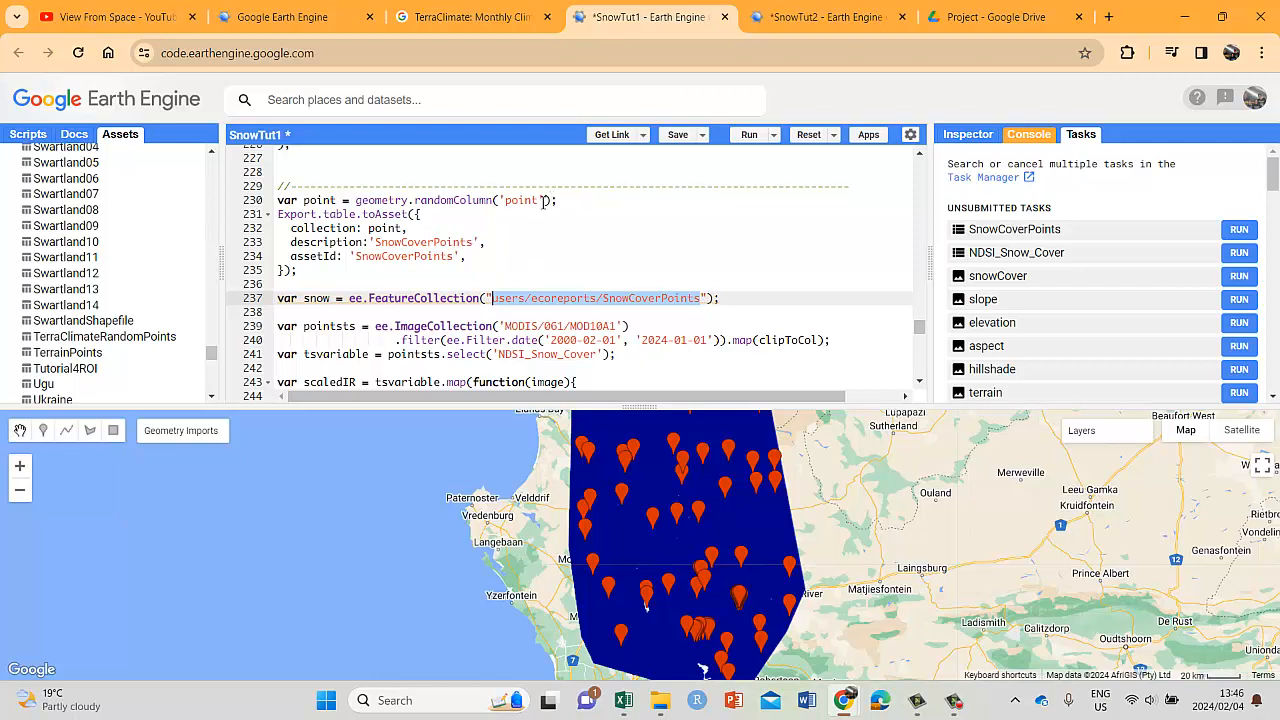
left_click_drag(537, 200, 505, 205)
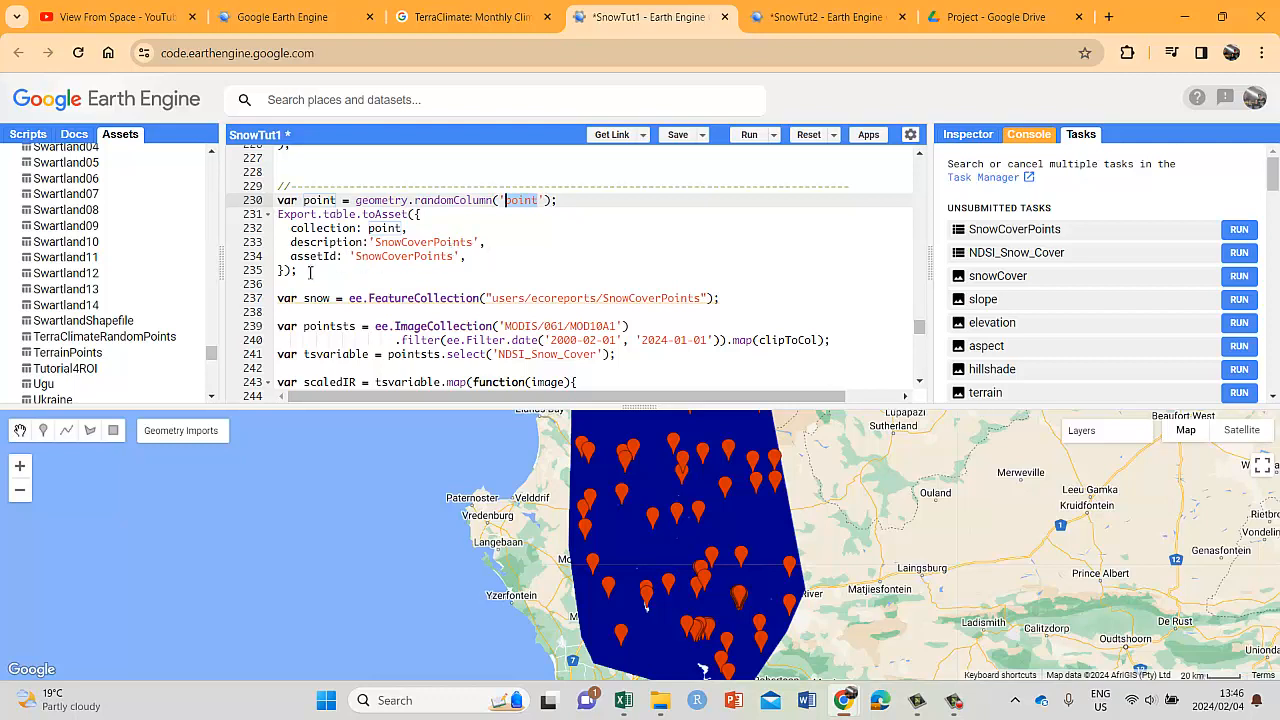
left_click_drag(300, 271, 280, 214)
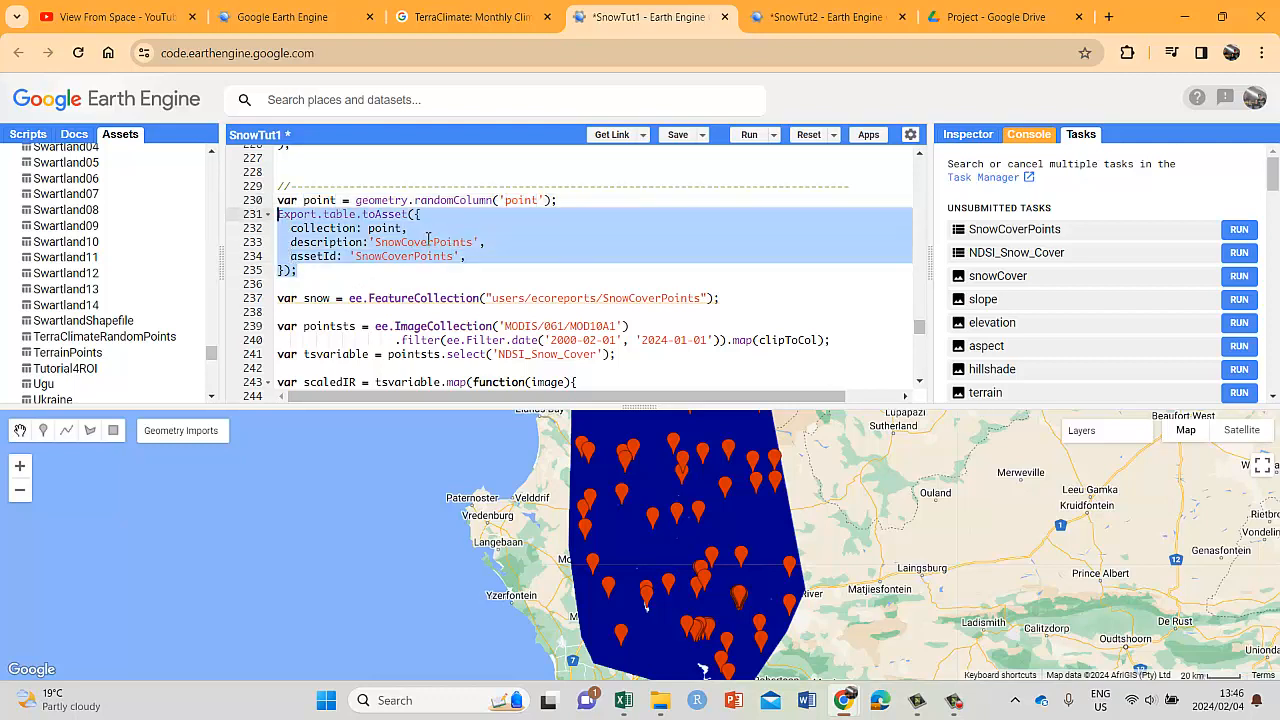
left_click_drag(455, 257, 355, 257)
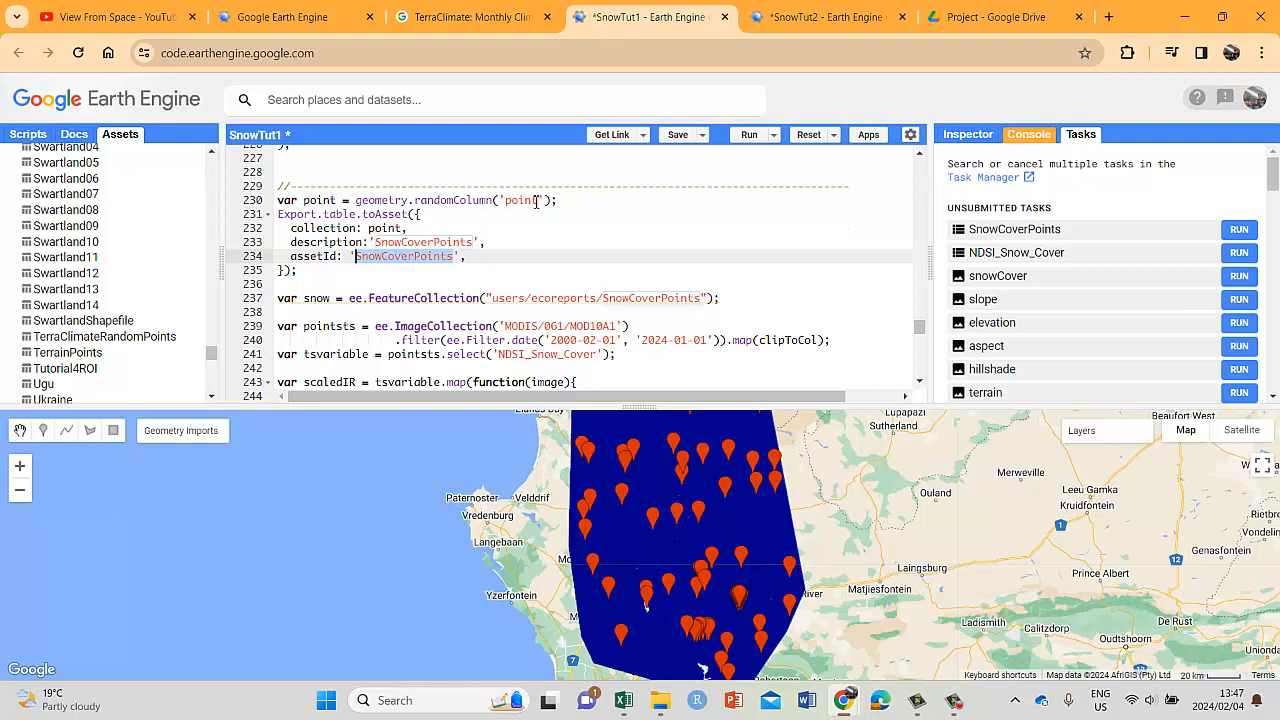
left_click_drag(537, 200, 505, 200)
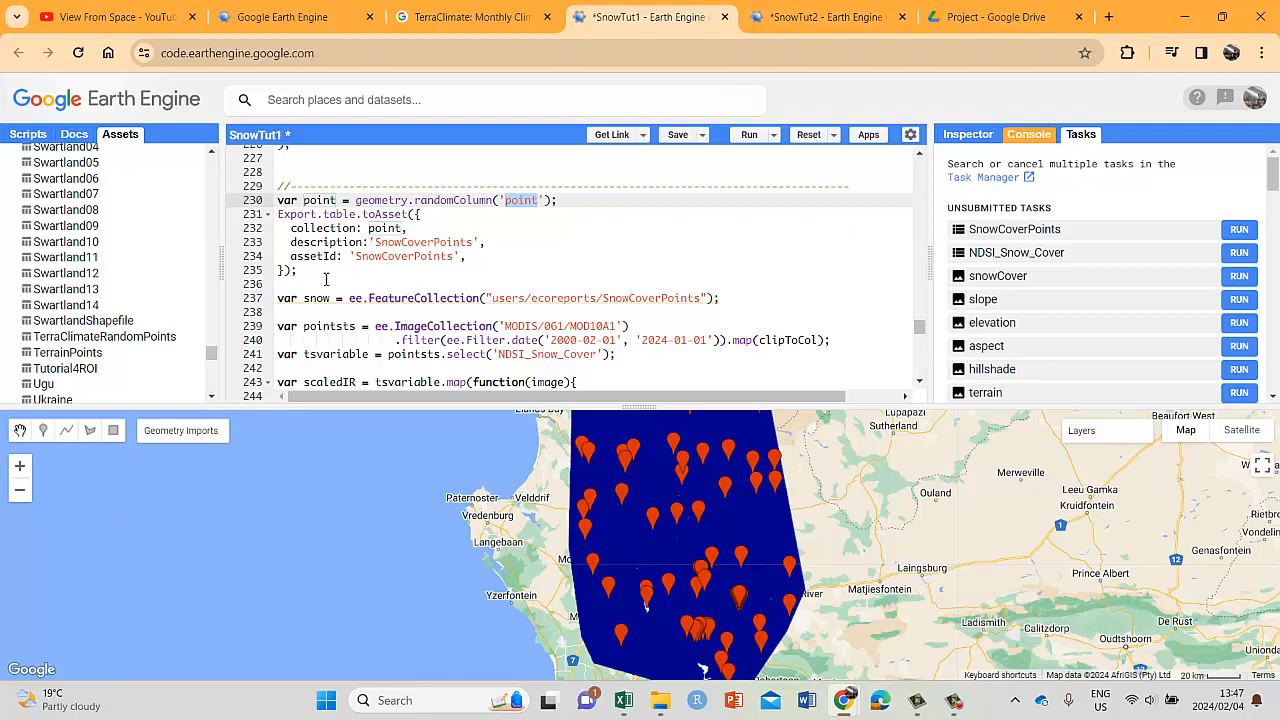
- Switch to the SnowTut2 script and review the IDAHO_EPSCOR/TERRACLIMATE collection and the 'point' references in the commented-out export code
left_click(822, 17)
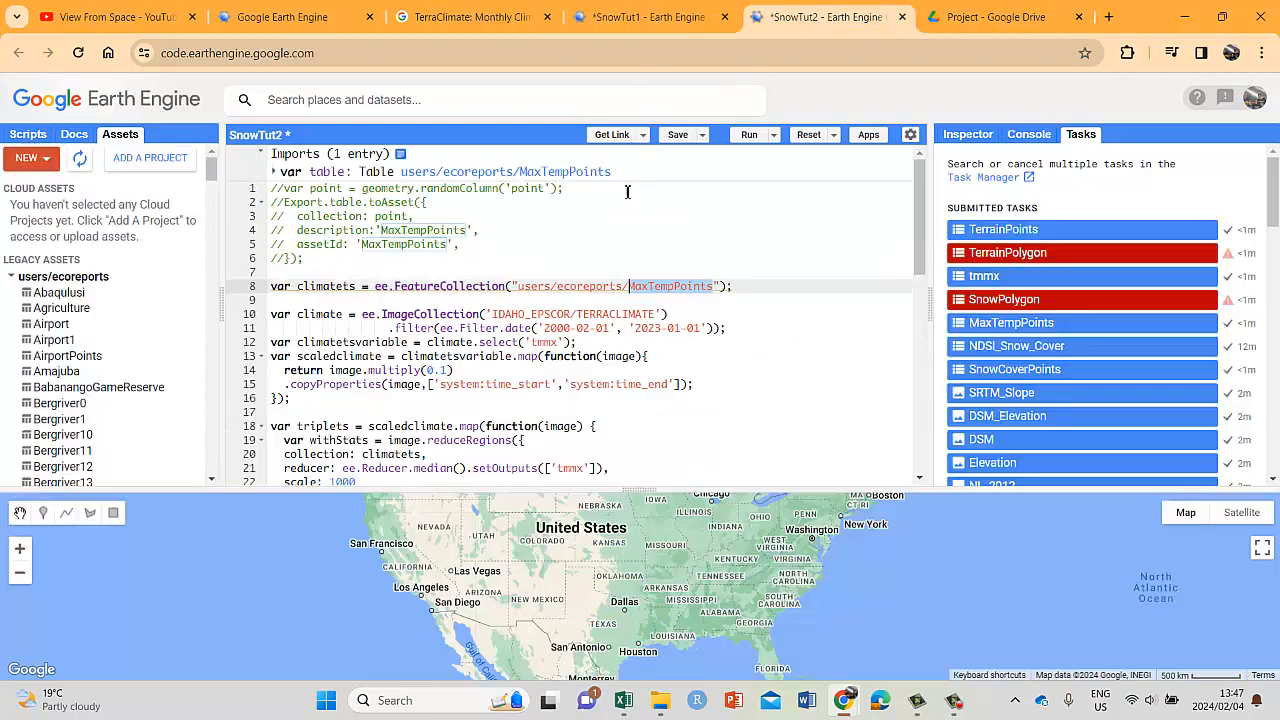
left_click(665, 313)
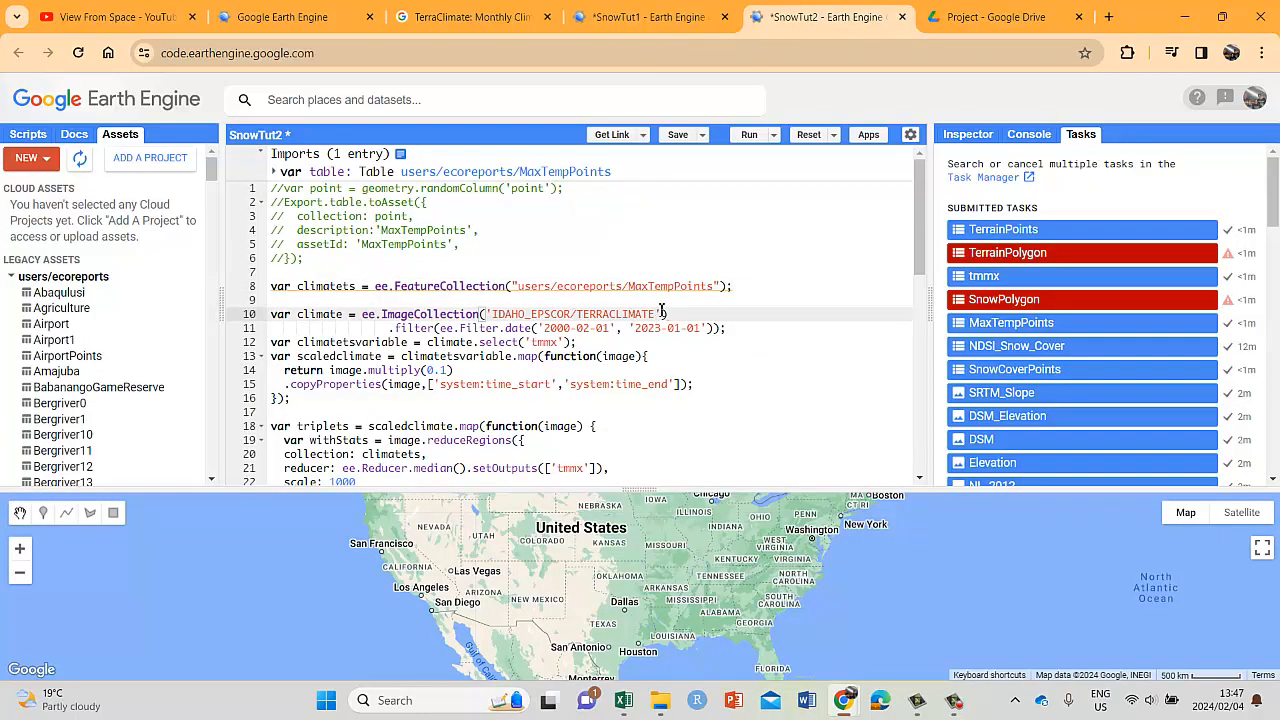
left_click_drag(656, 313, 492, 314)
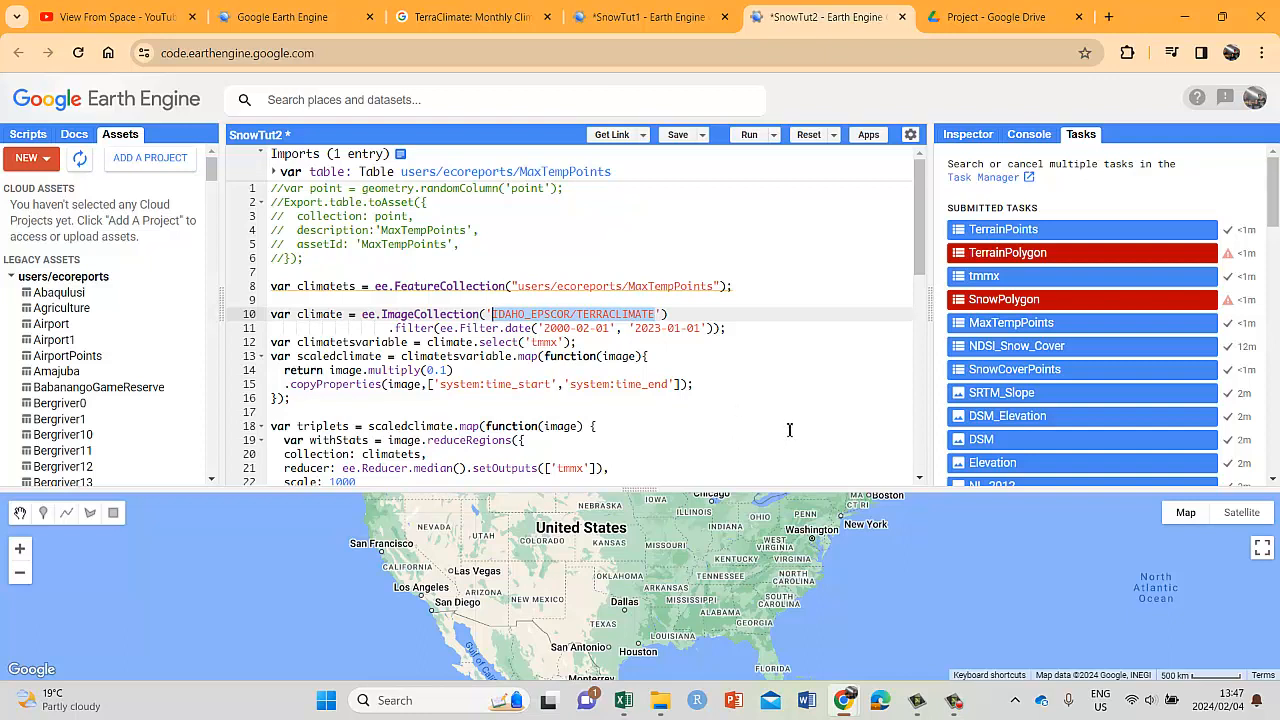
left_click_drag(311, 268, 272, 188)
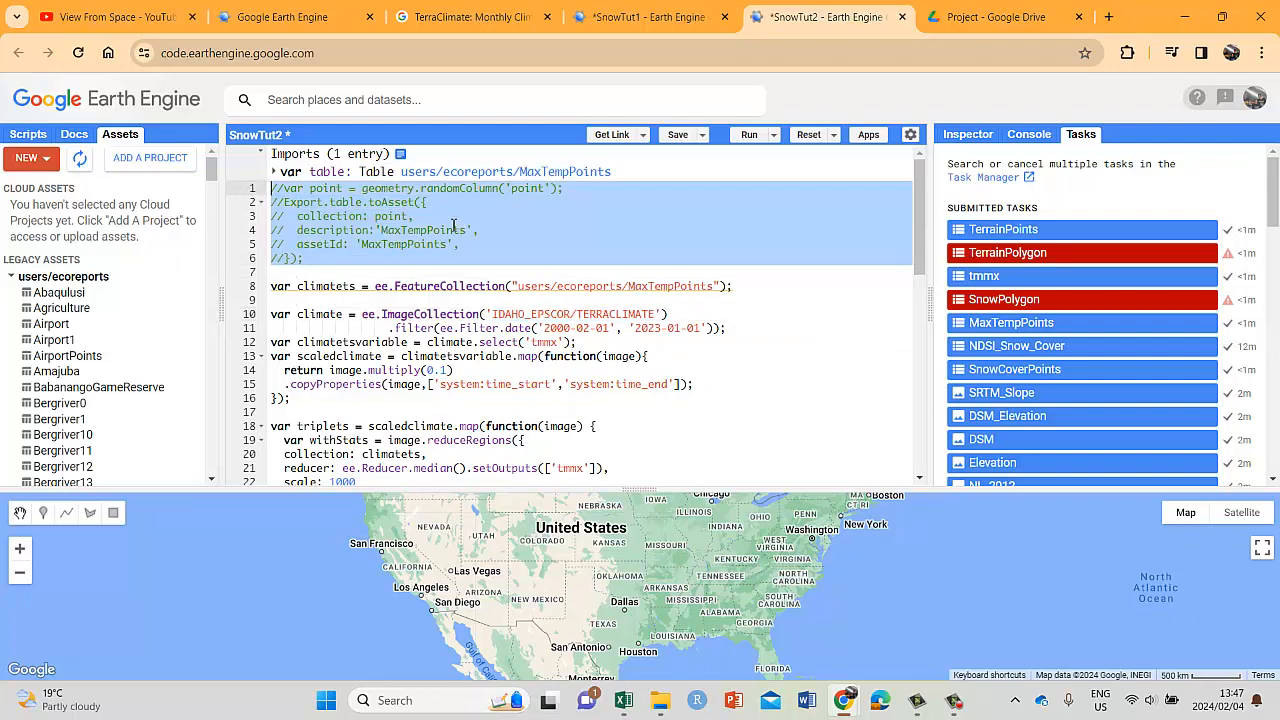
double_click(405, 217)
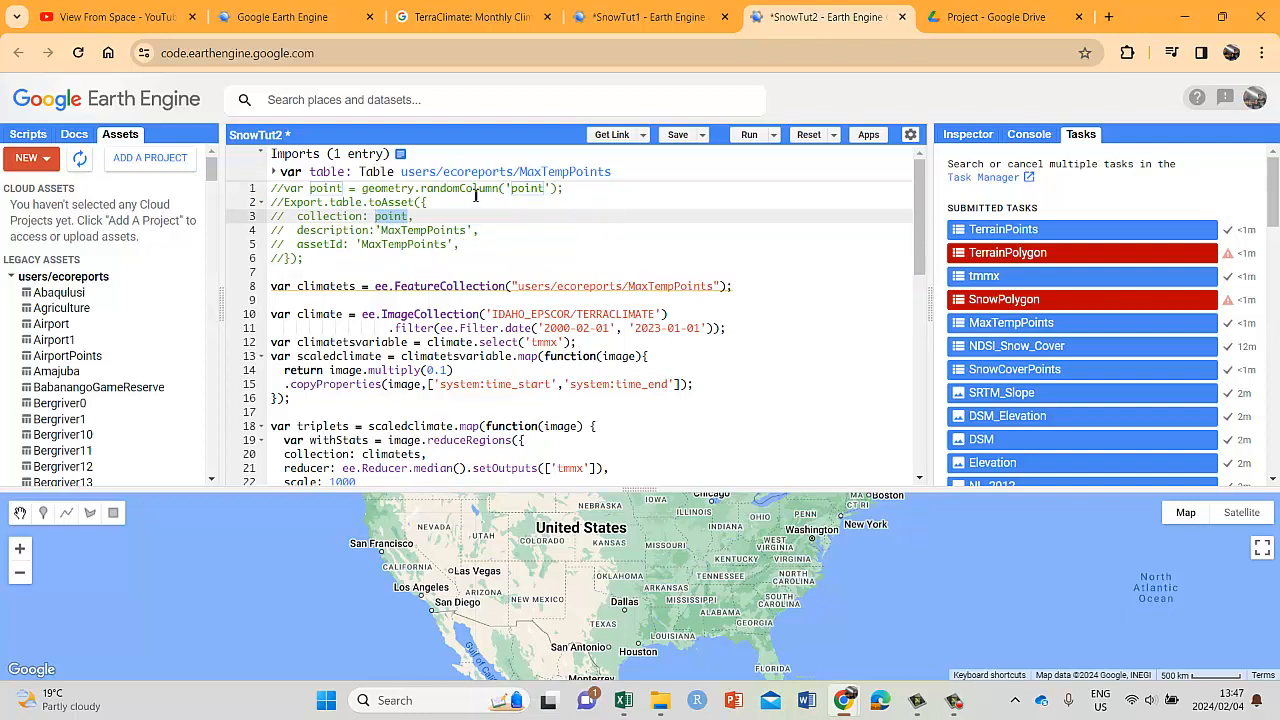
double_click(540, 188)
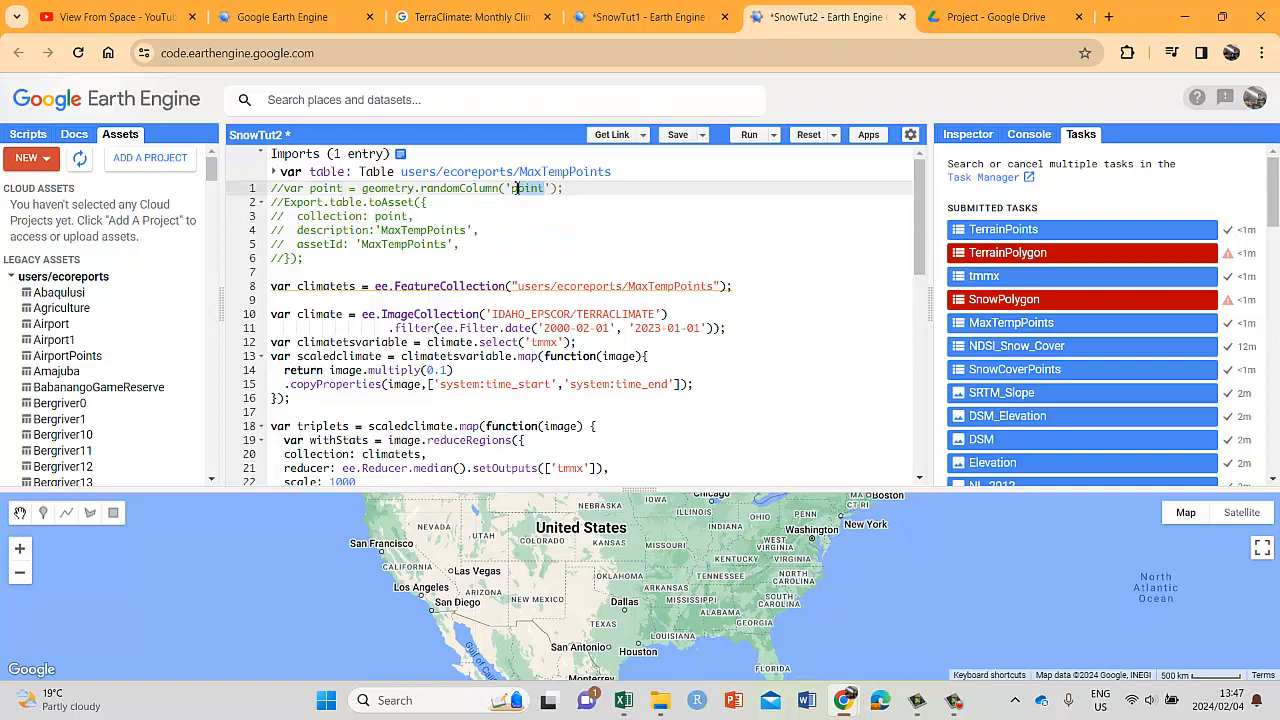
- Compare SnowTut1's point export with SnowTut2's, examining the MaxTempPoints description, asset ID and commented-out export block
left_click(623, 21)
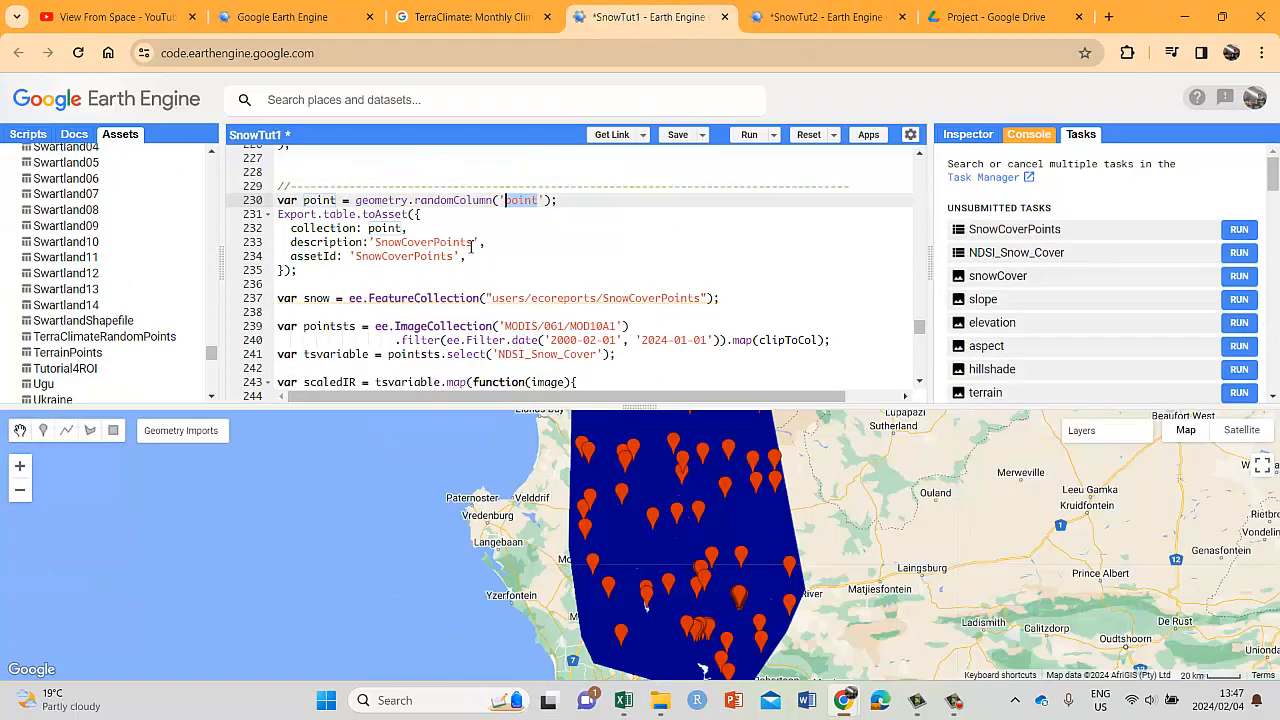
left_click(787, 20)
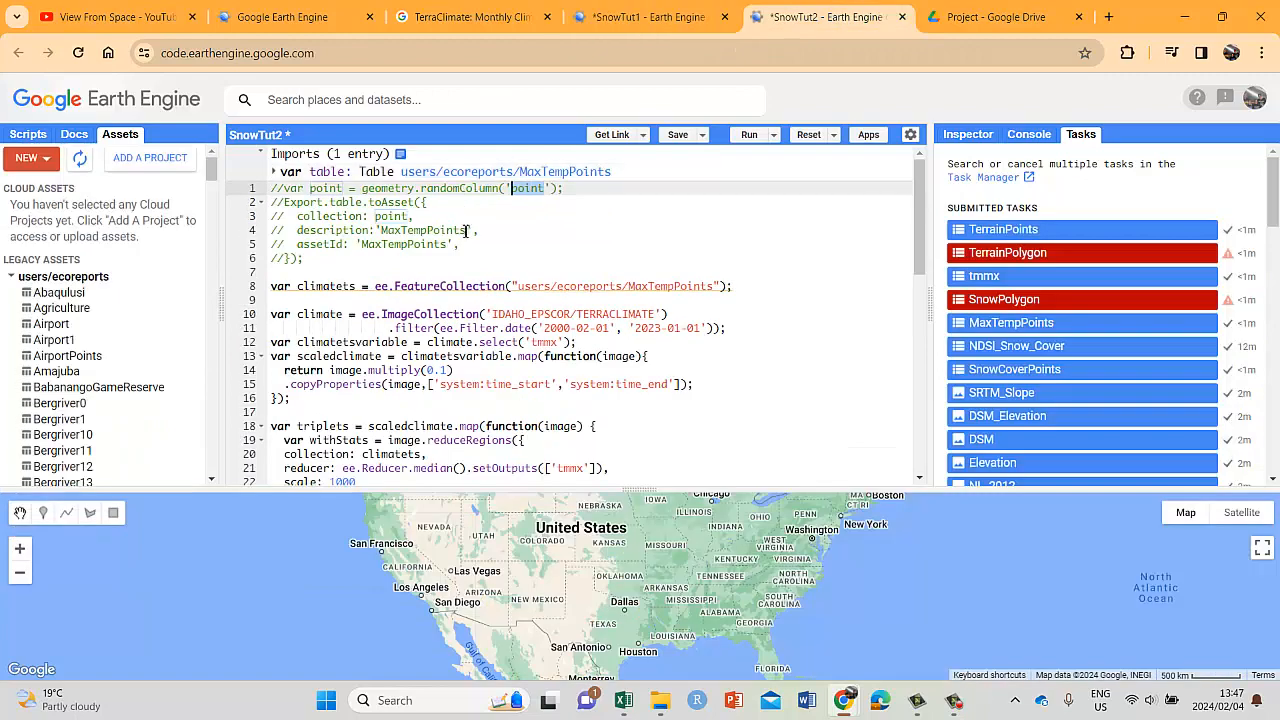
left_click_drag(464, 230, 361, 245)
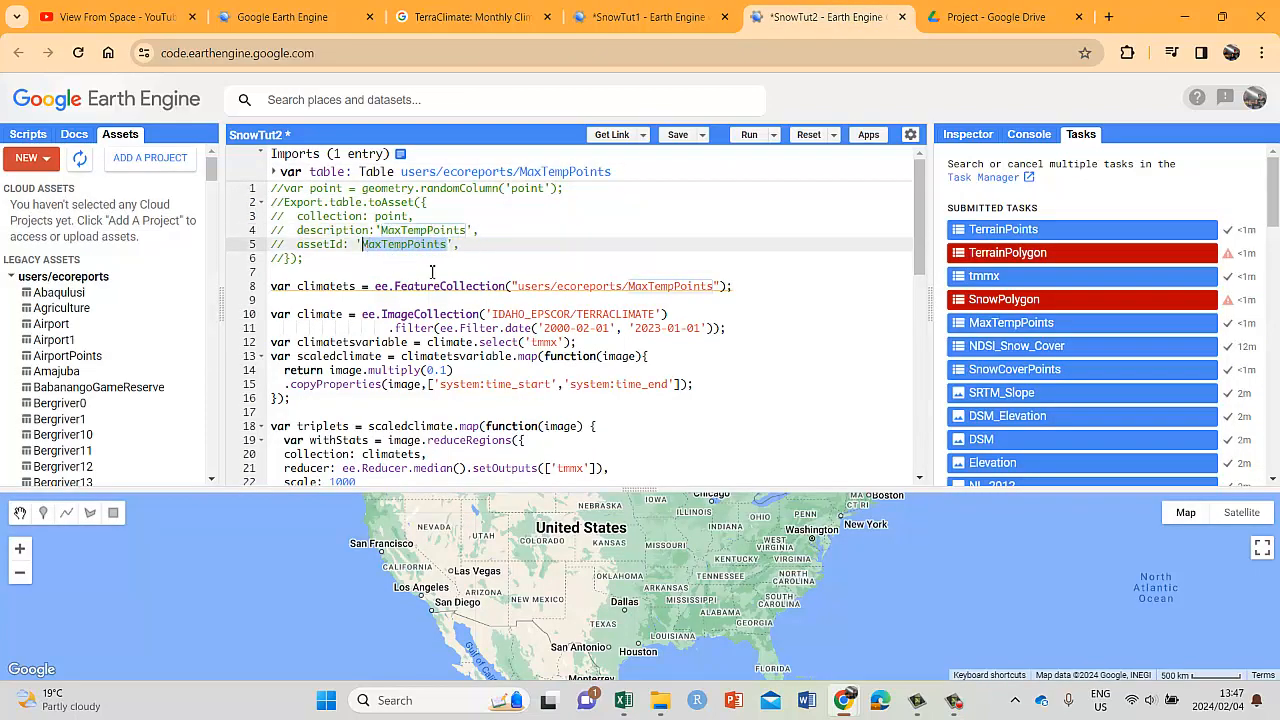
left_click(424, 206)
left_click(295, 258)
left_click_drag(295, 258, 271, 189)
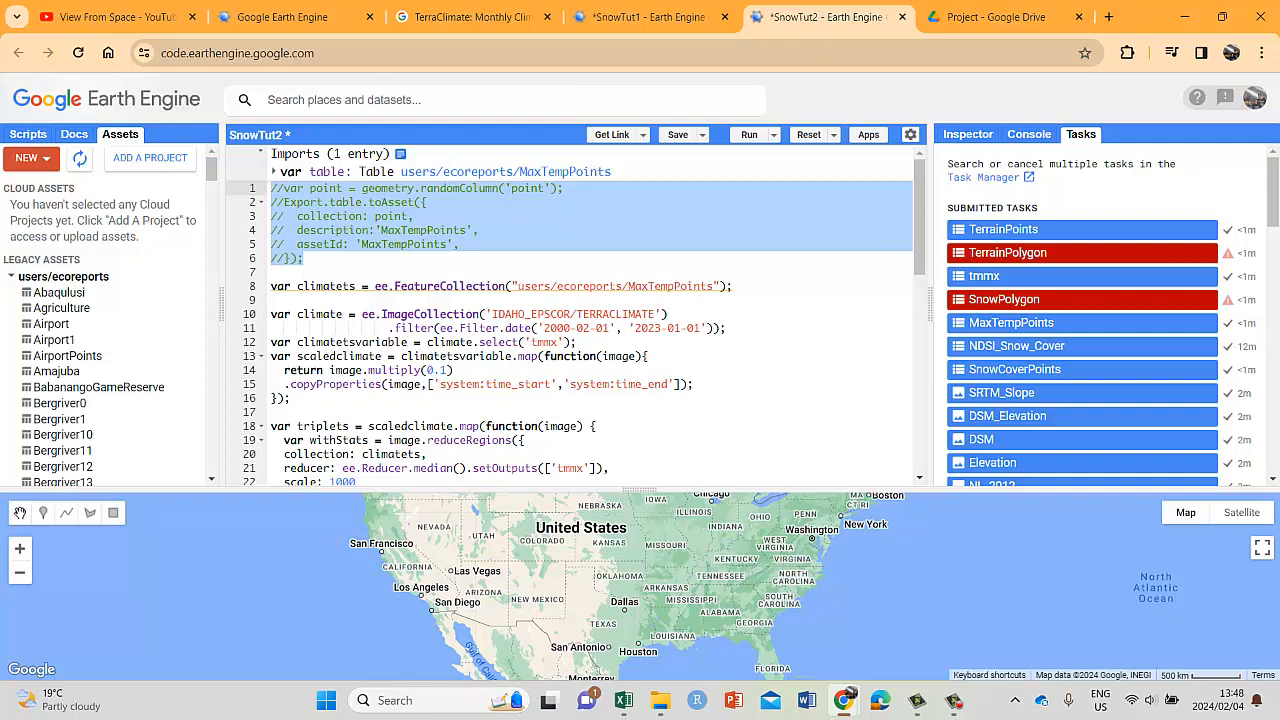
left_click(420, 216)
left_click_drag(272, 202, 415, 265)
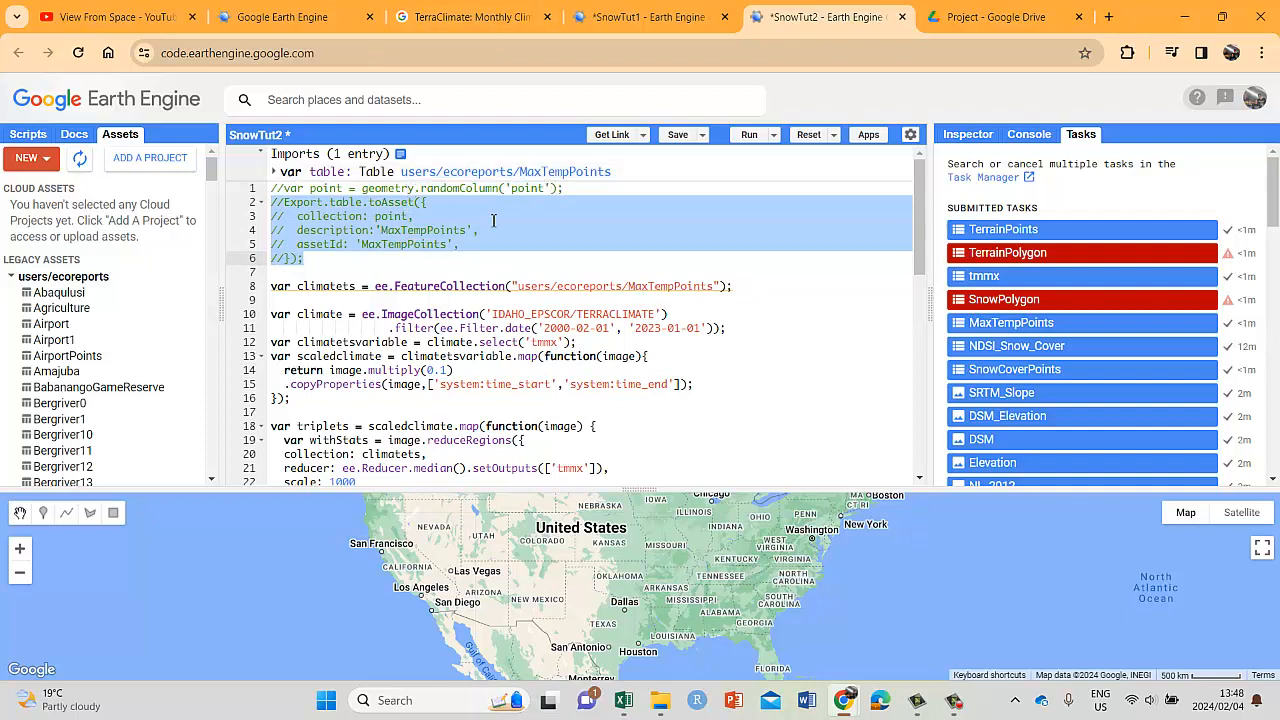
left_click(400, 232)
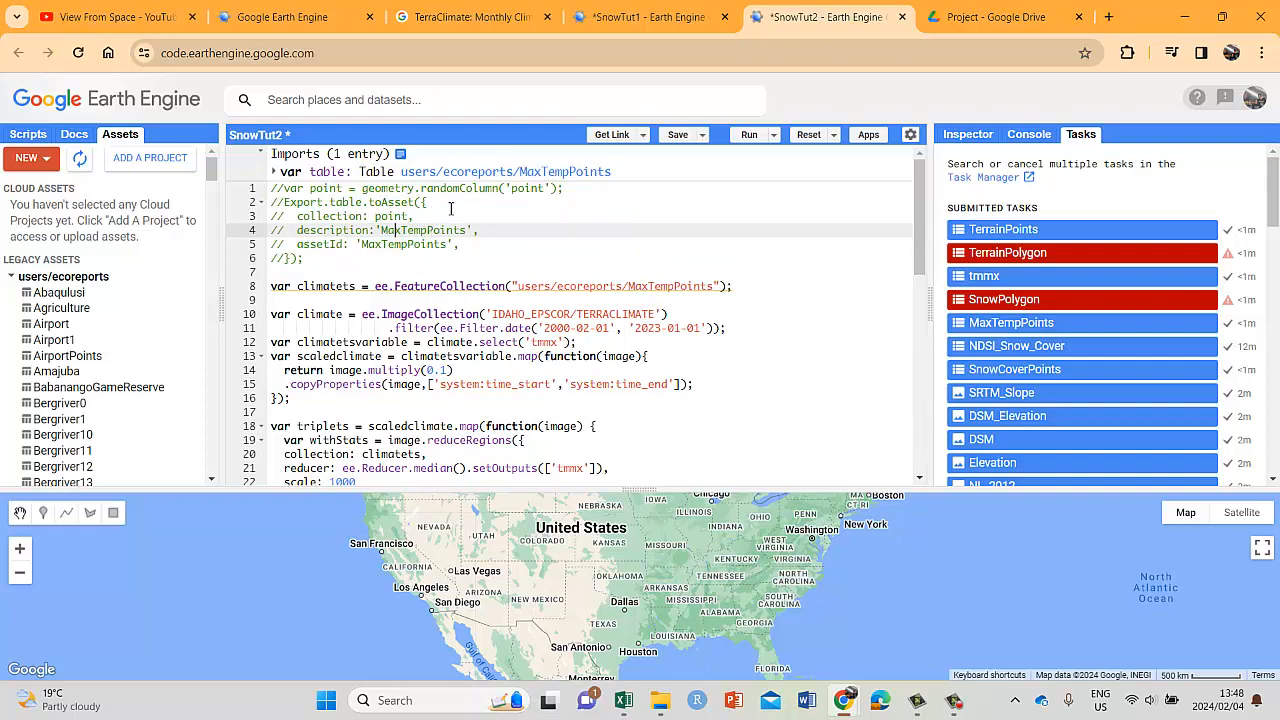
- Return to SnowTut1, check the export's point collection, and expand the MaxTempPoints and SnowCoverPoints table imports to inspect their details
left_click(622, 16)
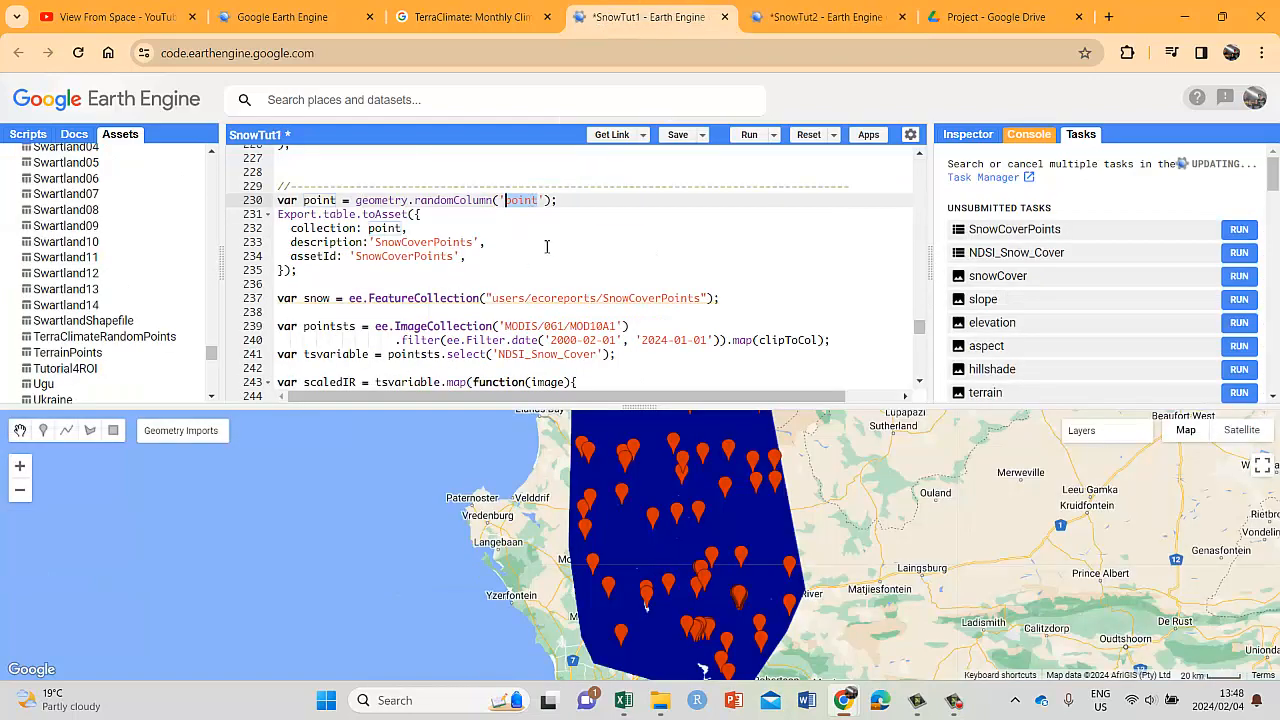
scroll(556, 287, "up", 1)
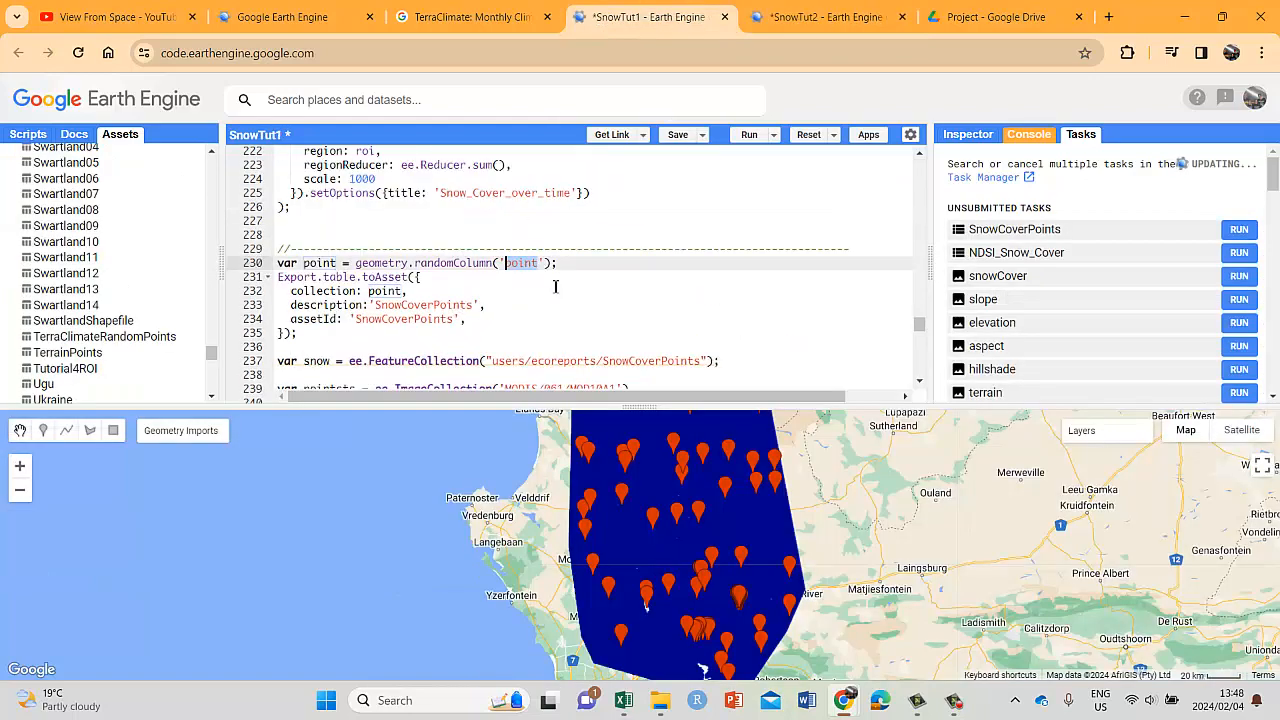
left_click(390, 291)
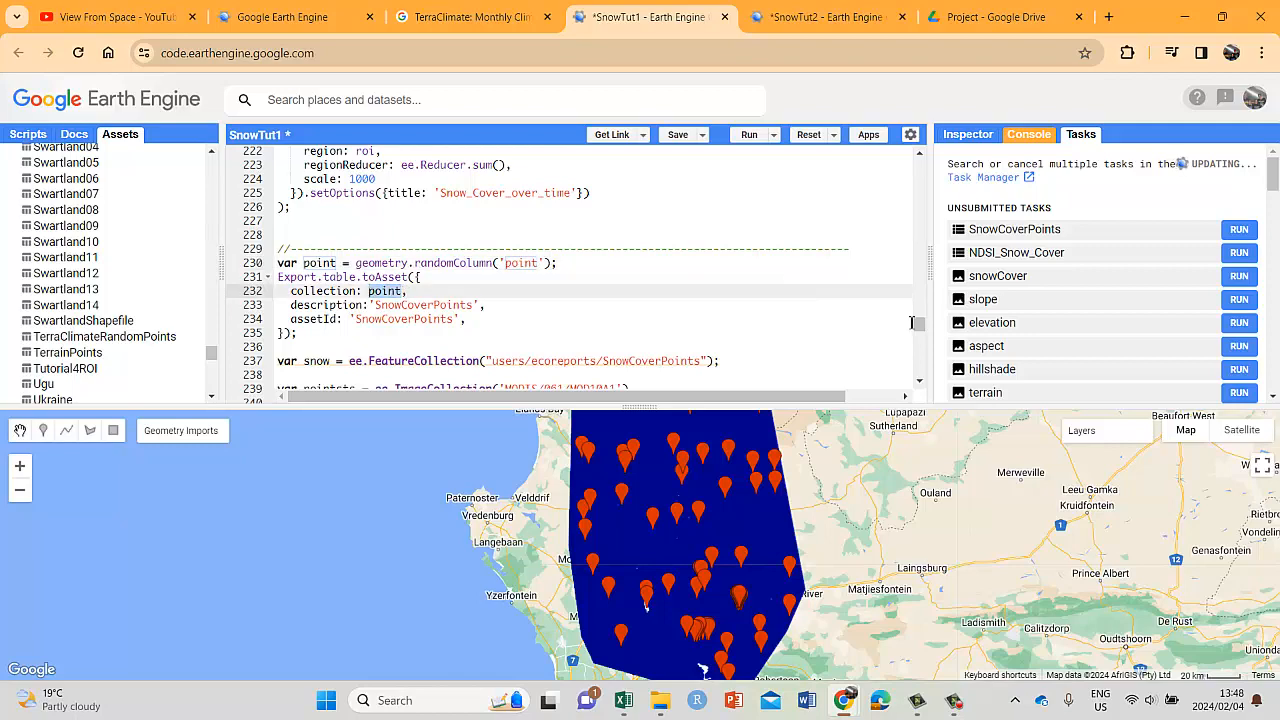
left_click_drag(919, 324, 915, 148)
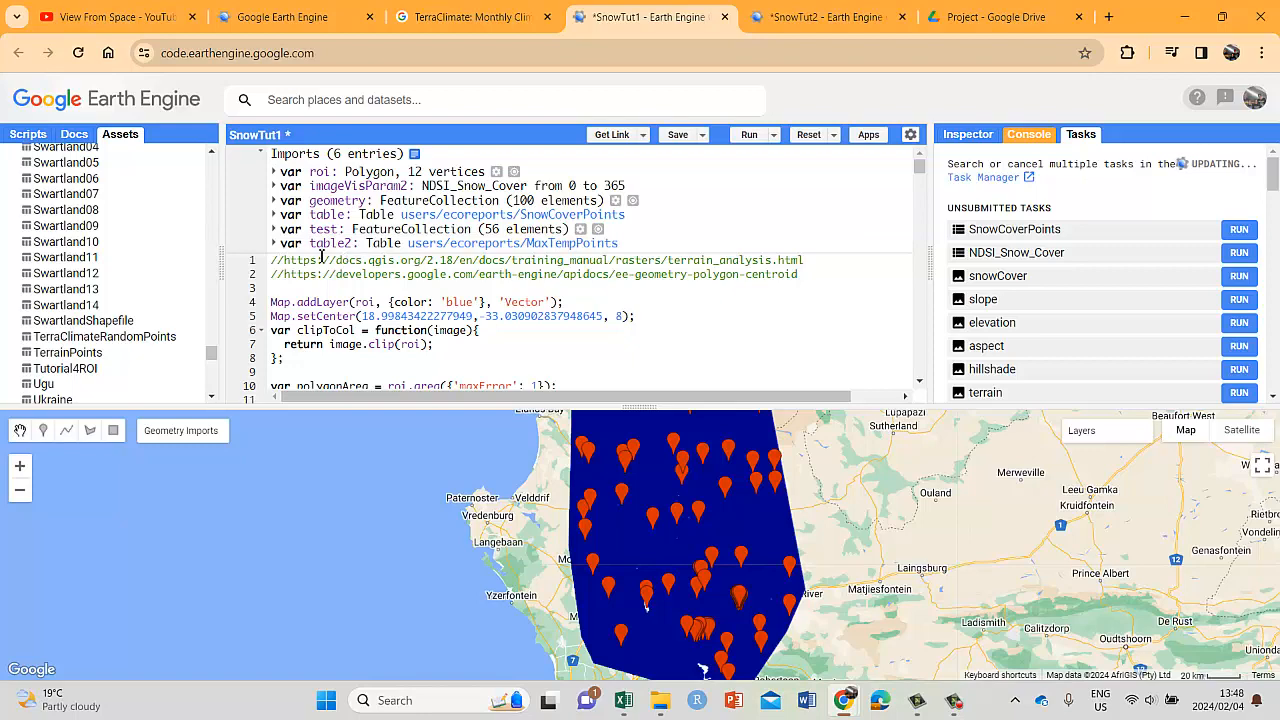
left_click(274, 244)
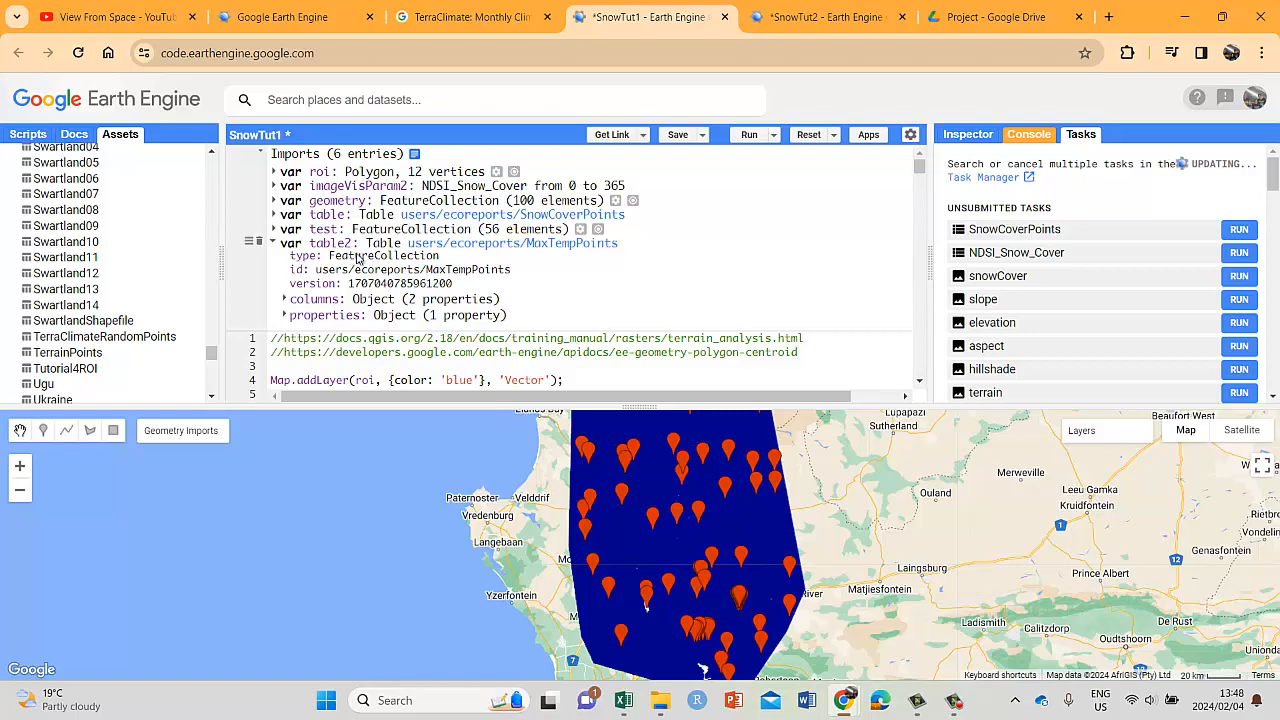
left_click(275, 216)
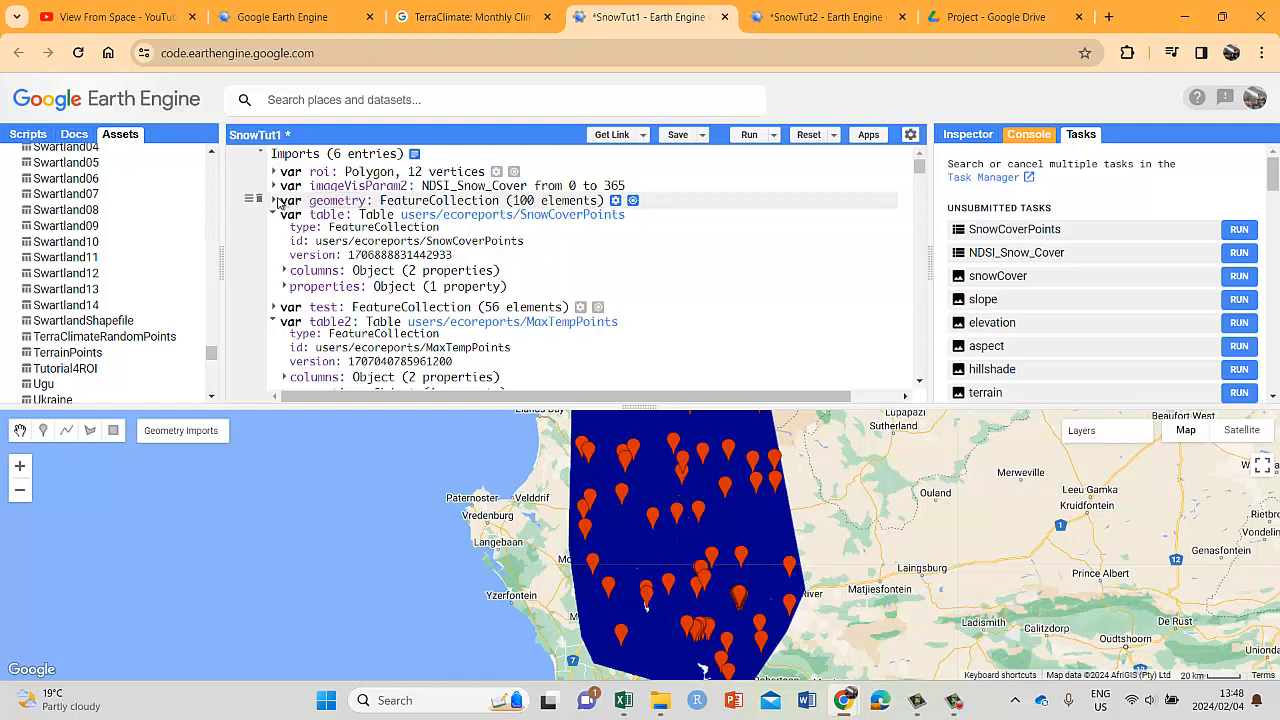
- Expand SnowTut1's geometry import to inspect its details, and review the climatets FeatureCollection line in SnowTut2
left_click(276, 201)
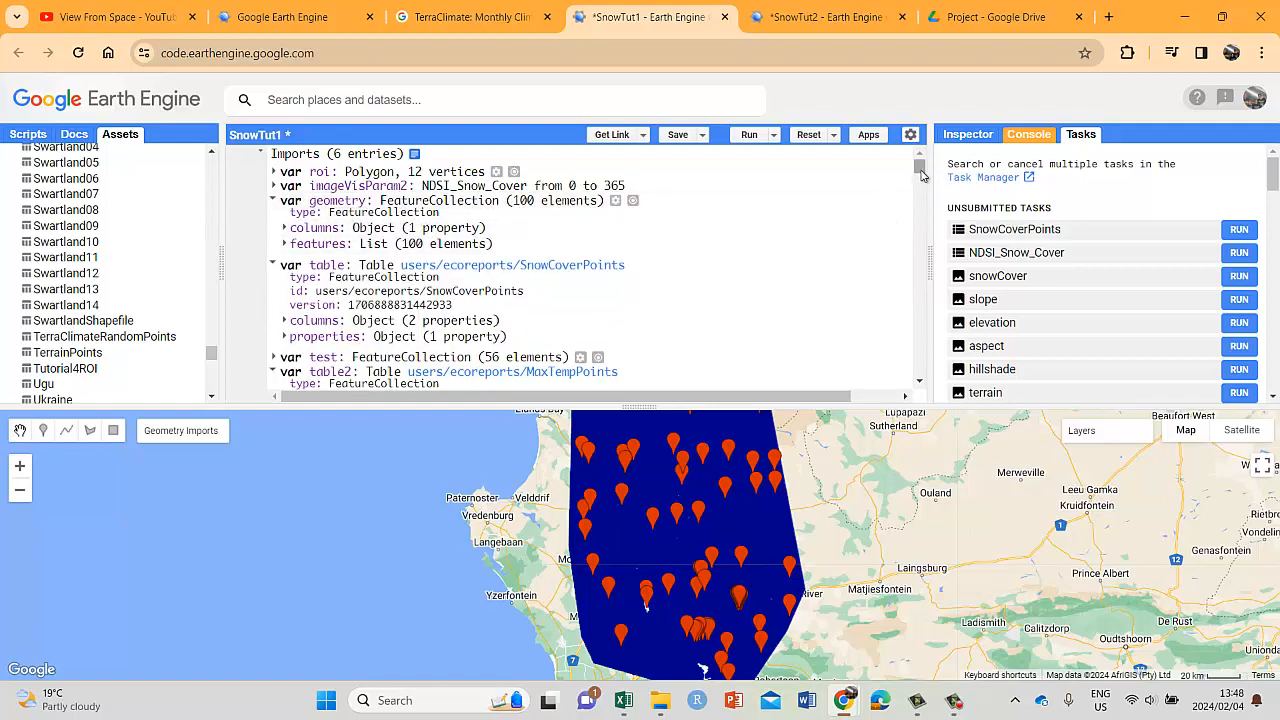
left_click_drag(921, 174, 920, 320)
left_click(820, 17)
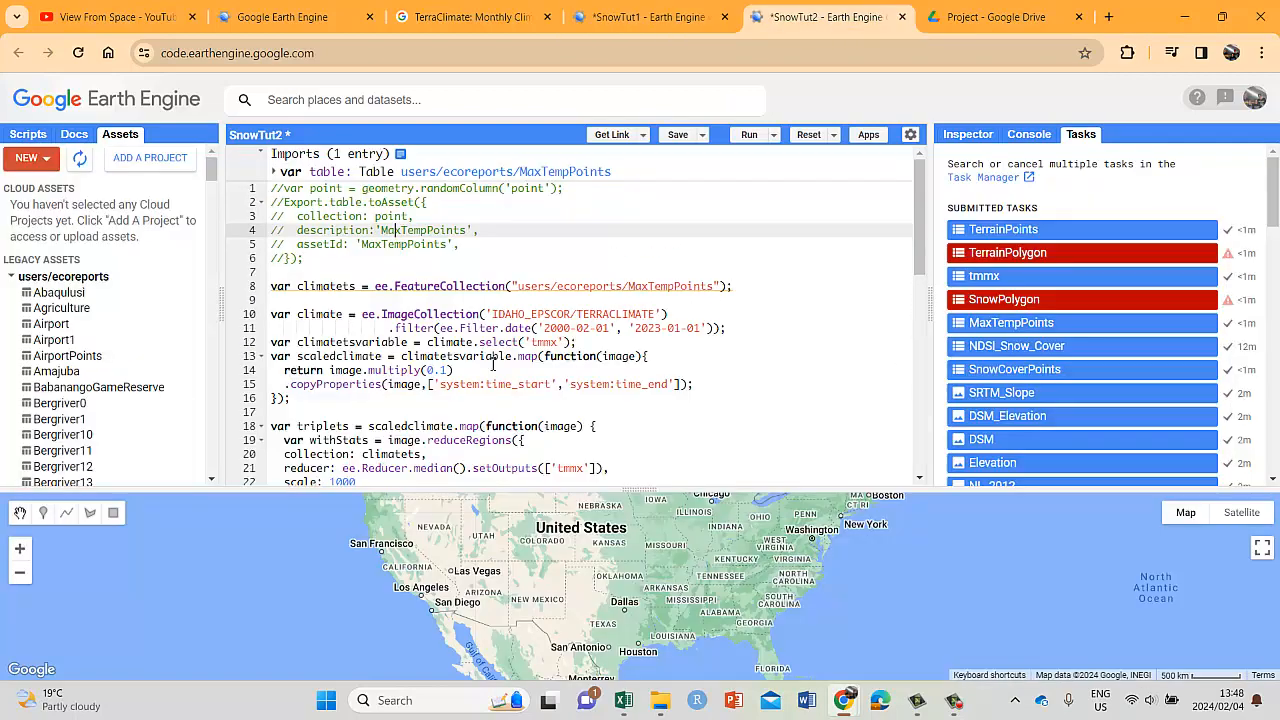
left_click_drag(764, 289, 268, 288)
left_click(640, 300)
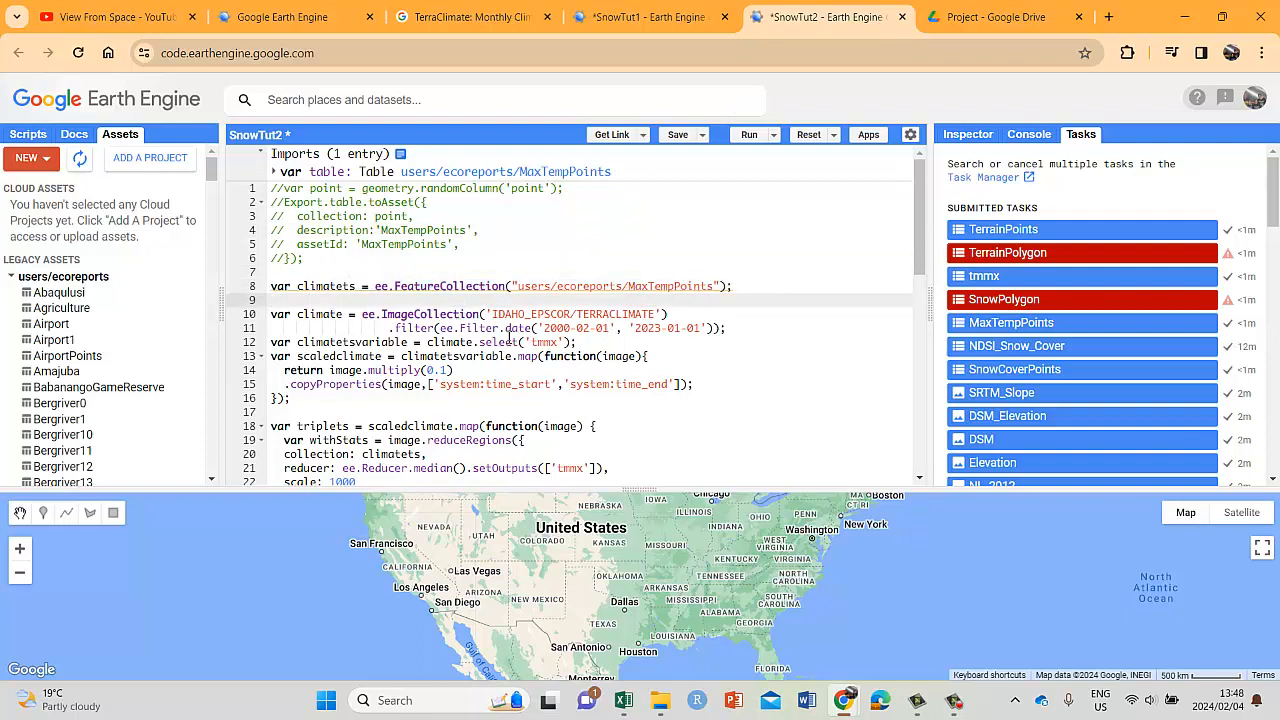
- Return to SnowTut1 and examine the SnowCoverPoints description in the Export.table.toAsset block and the code that follows it
left_click(620, 18)
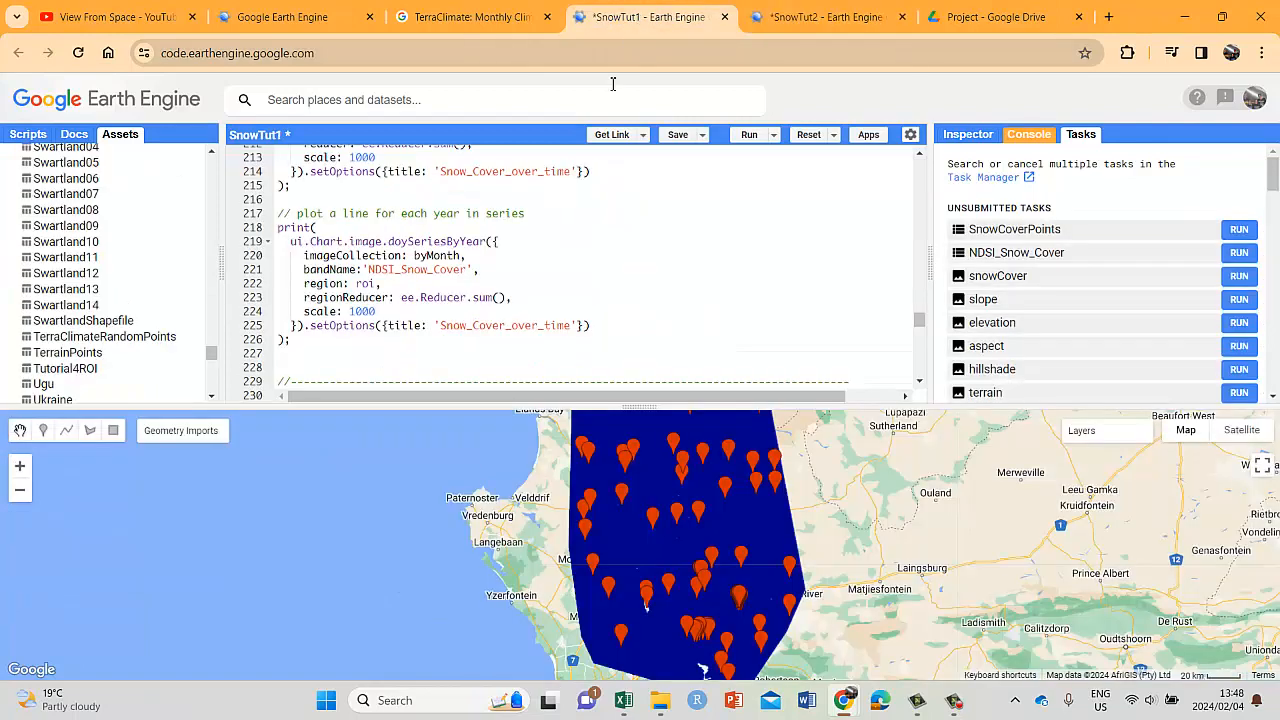
scroll(603, 300, "up", 2)
scroll(603, 300, "up", 2)
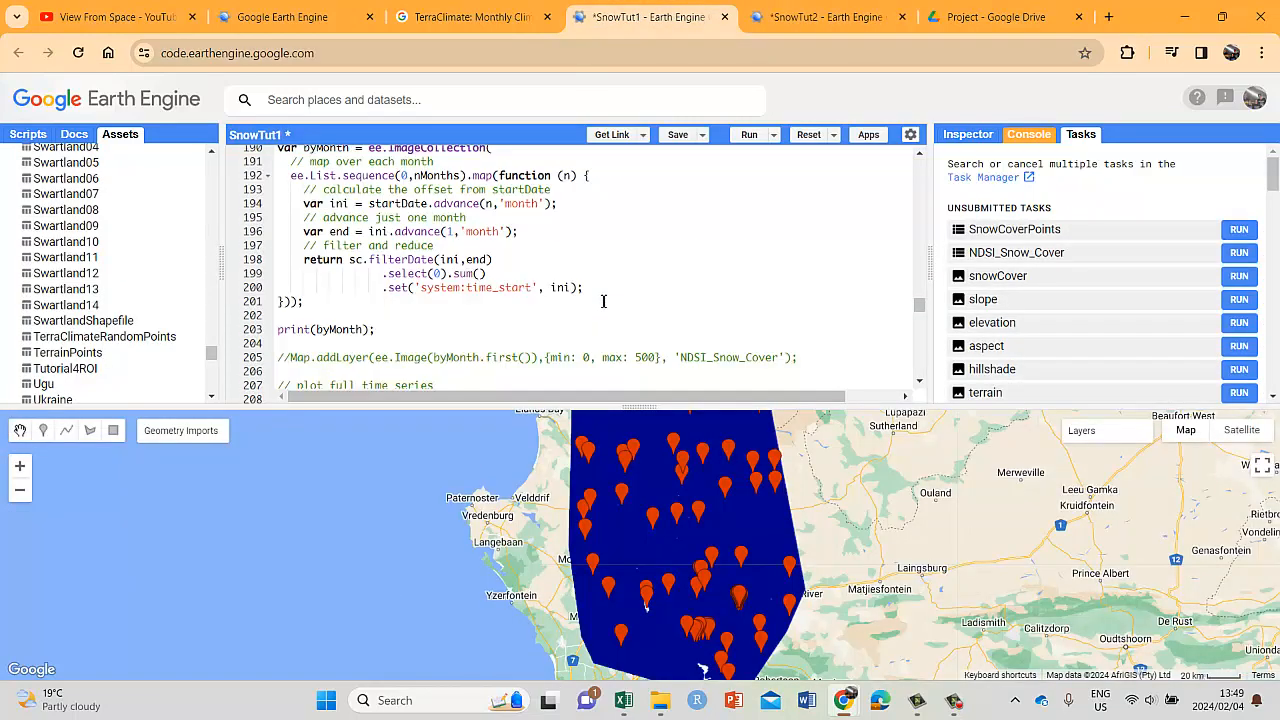
scroll(603, 300, "down", 5)
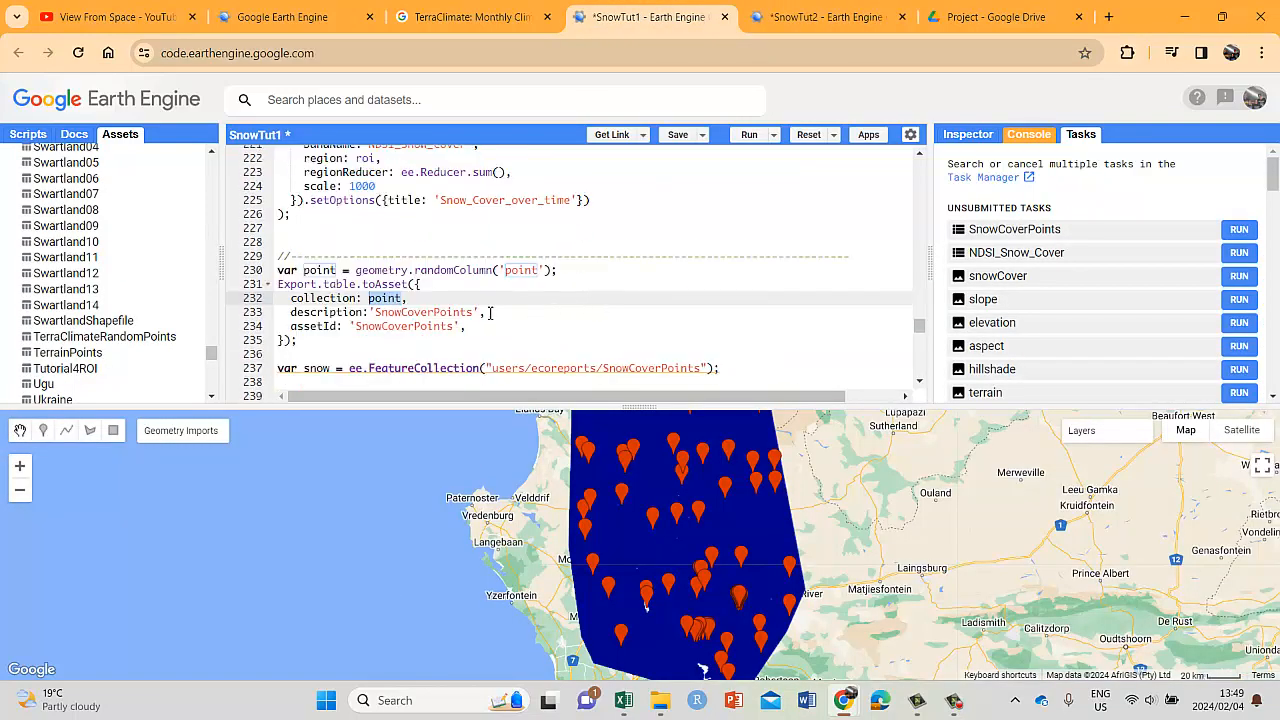
left_click_drag(480, 316, 374, 316)
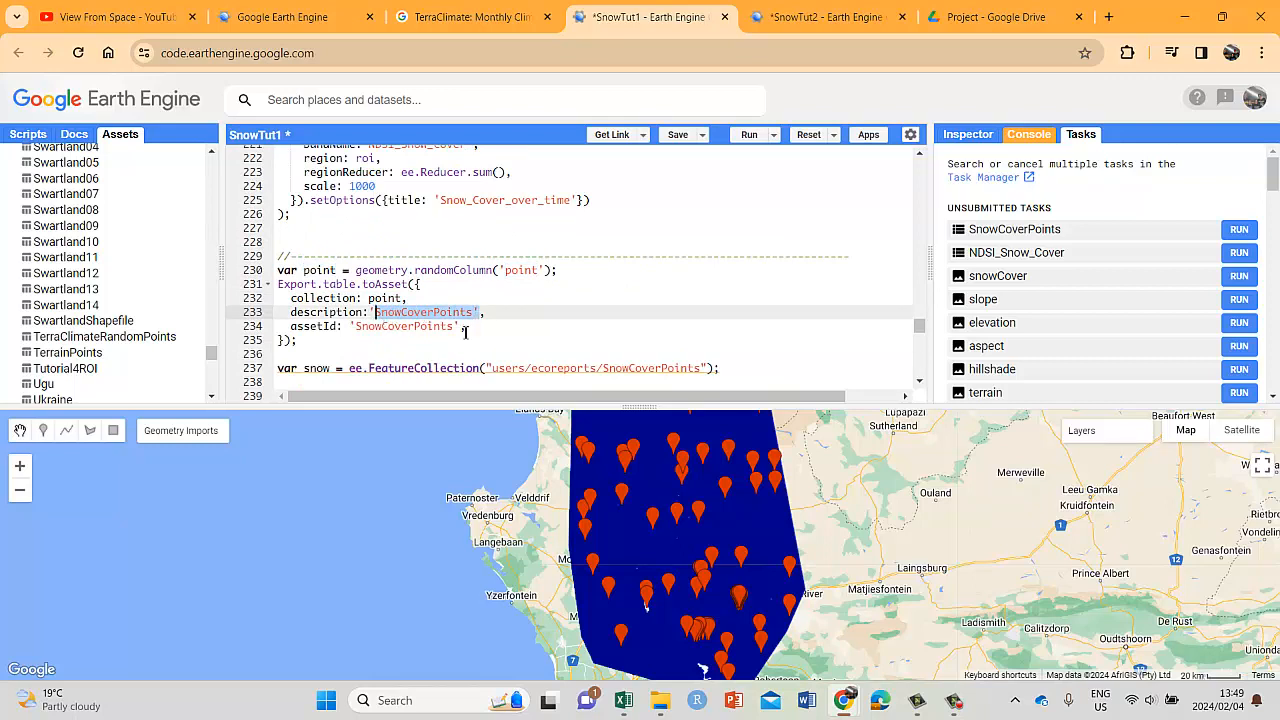
scroll(476, 304, "down", 3)
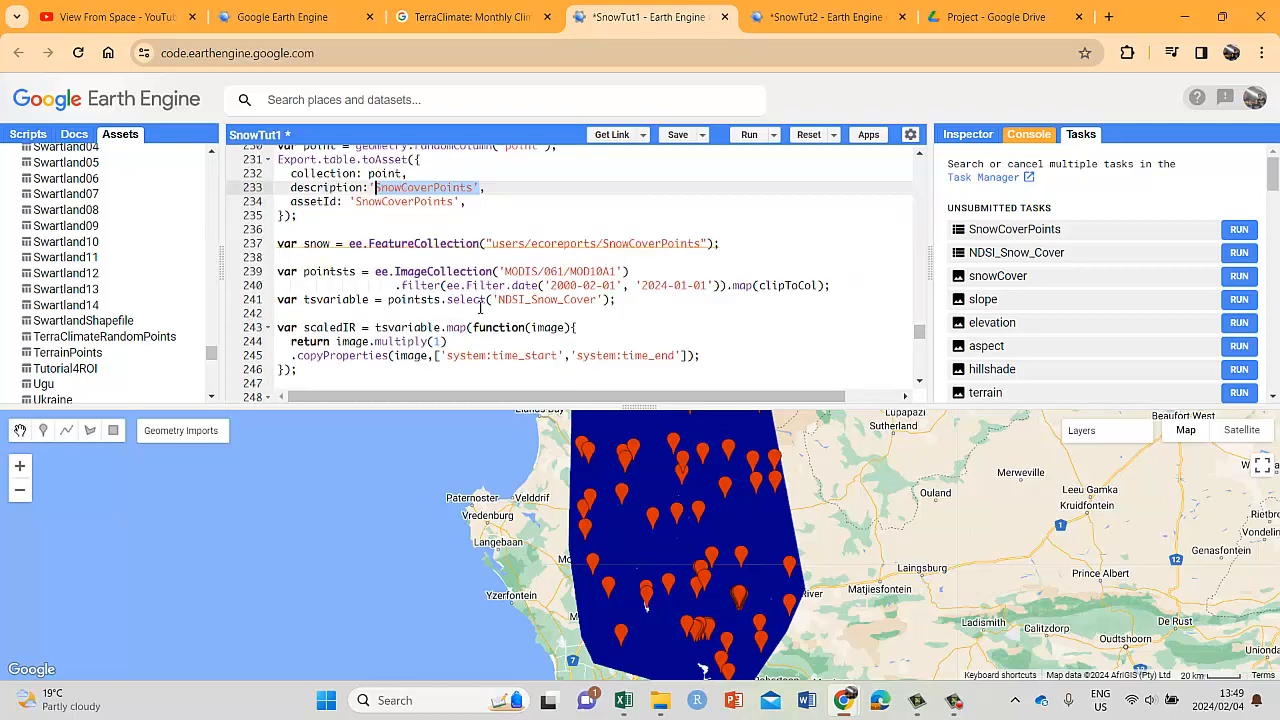
- Switch to SnowTut2 and examine the users/ecoreports/MaxTempPoints asset path in the climatets declaration
left_click(797, 31)
left_click(745, 286)
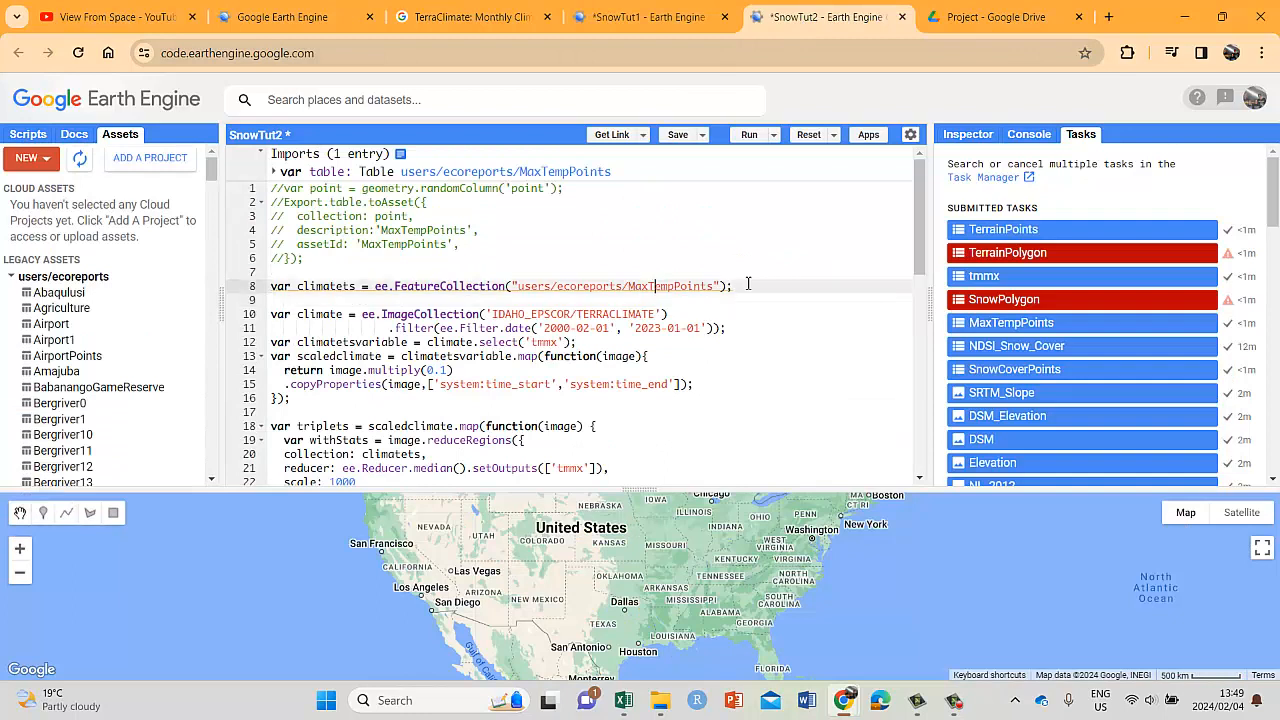
left_click_drag(714, 288, 517, 288)
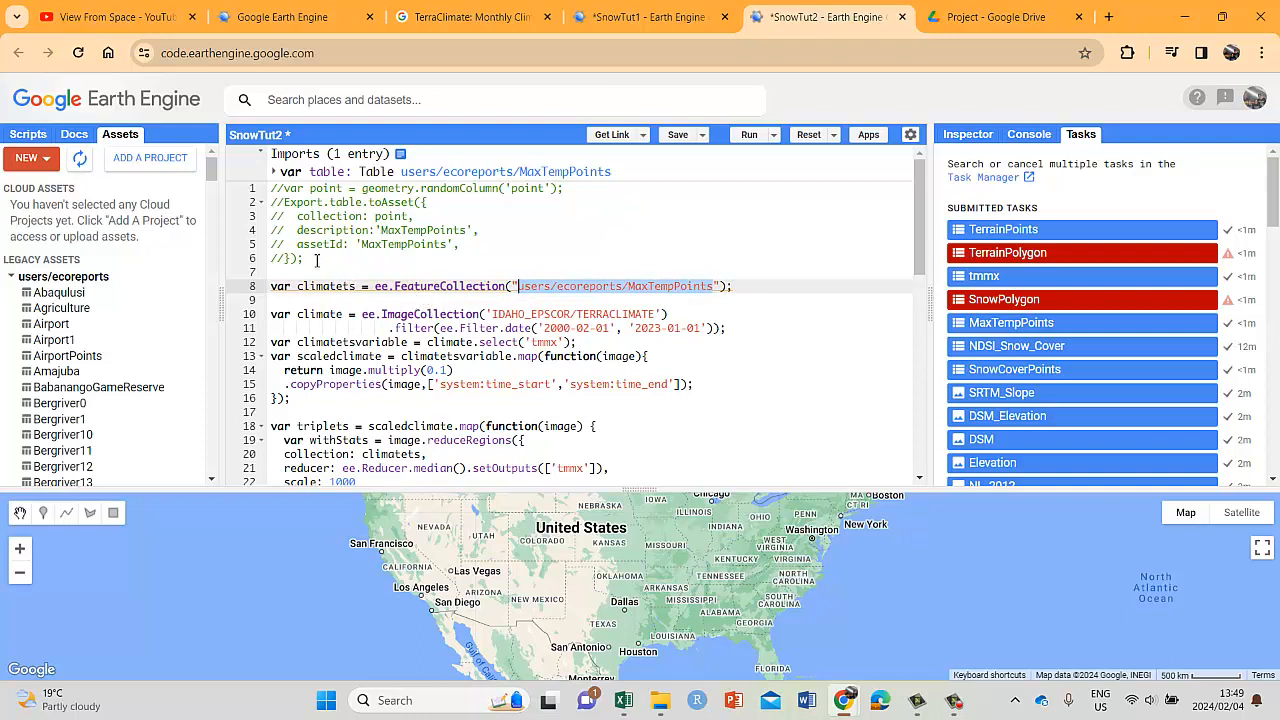
left_click(755, 286)
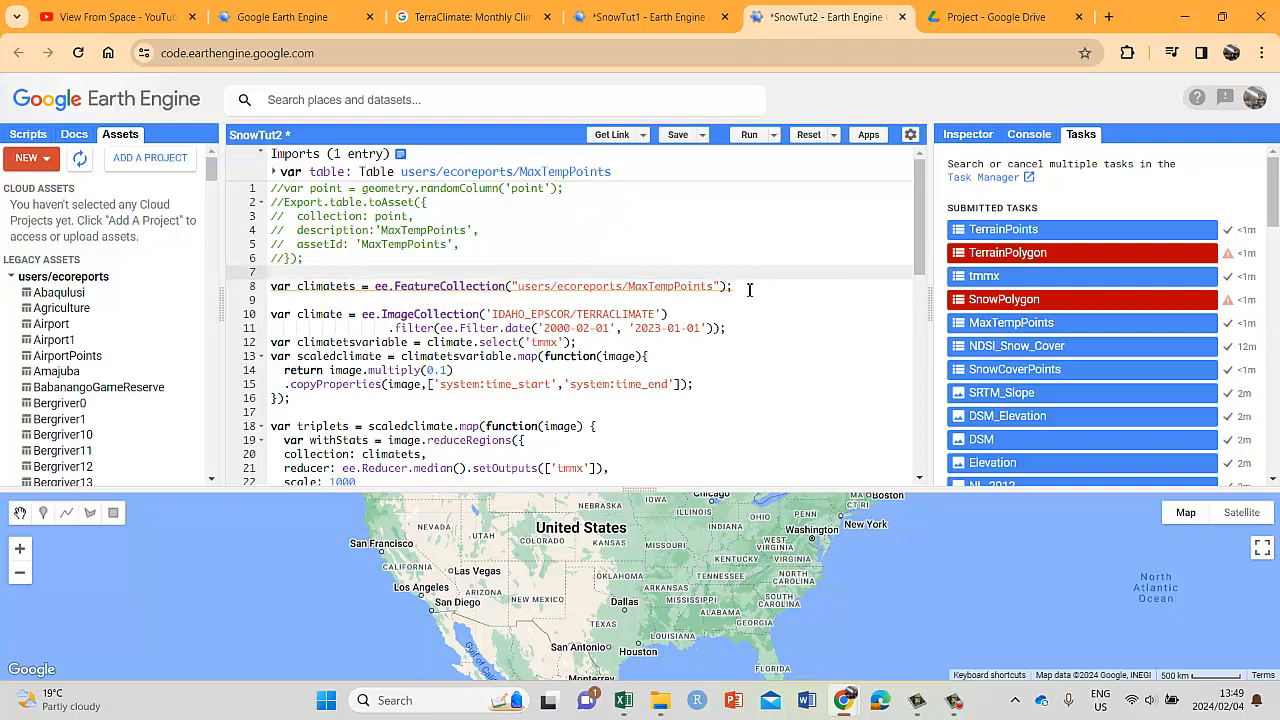
left_click_drag(750, 286, 268, 286)
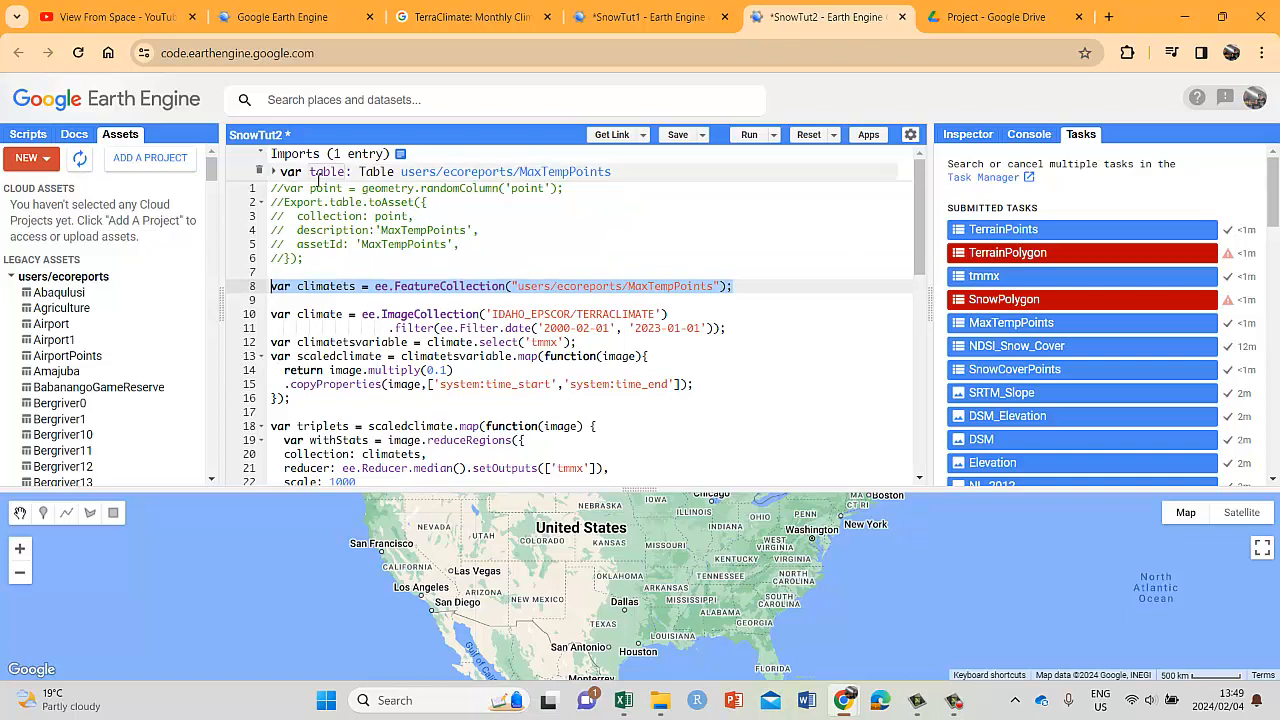
- Expand SnowTut2's MaxTempPoints table import and its columns to inspect them, and collapse the import again
left_click(276, 172)
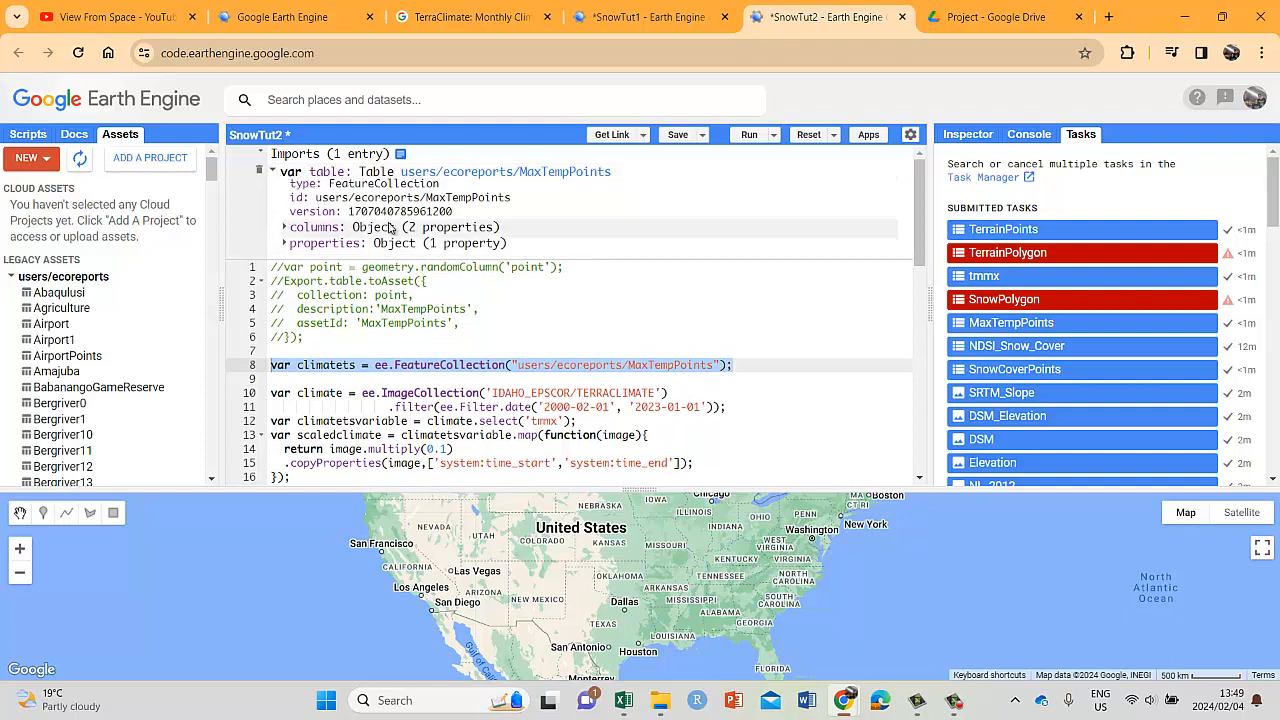
left_click(285, 228)
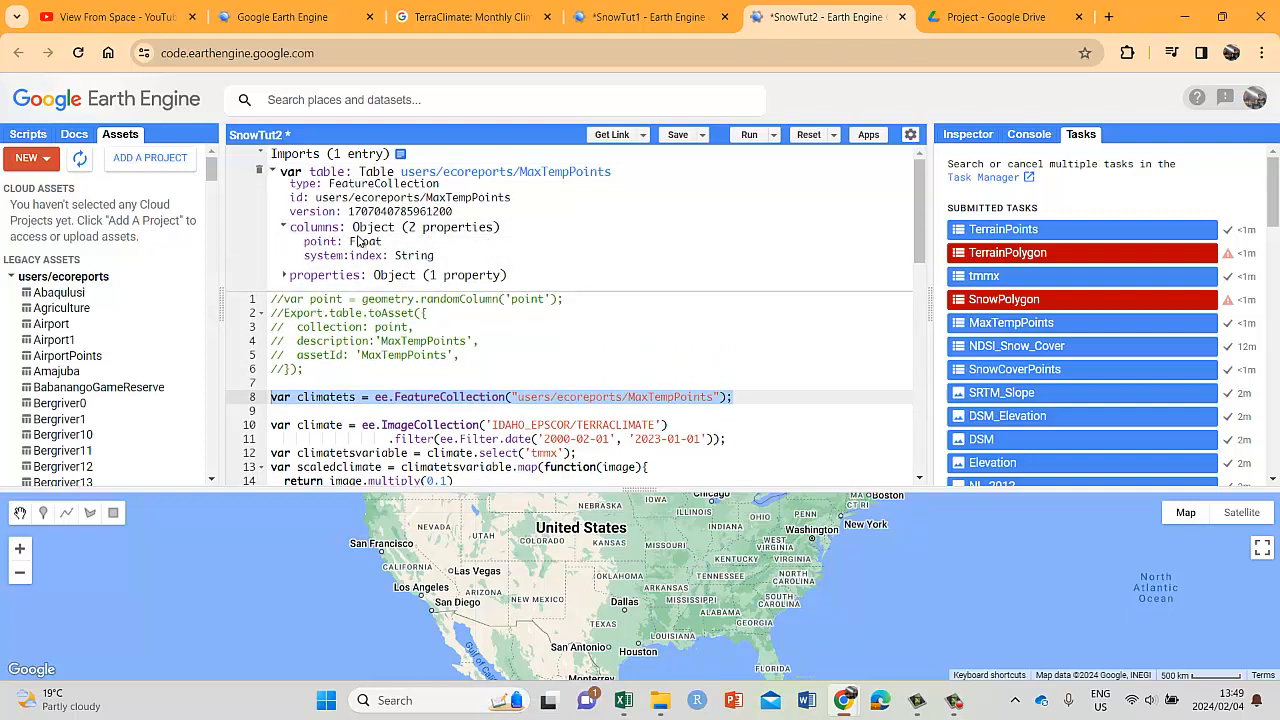
left_click(276, 172)
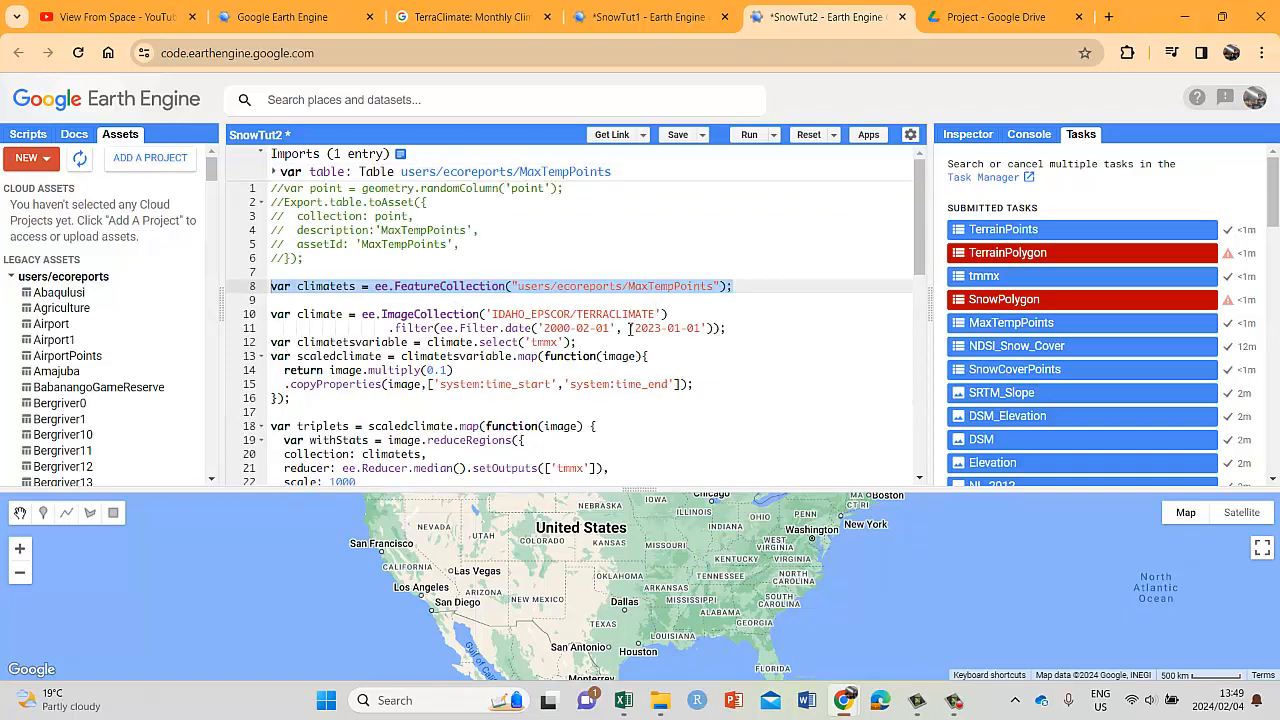
- Review SnowTut2's TerraClimate block, examining the 0.1 scaling function, the 'tmmx' band selection and the date filter
left_click_drag(292, 398, 272, 314)
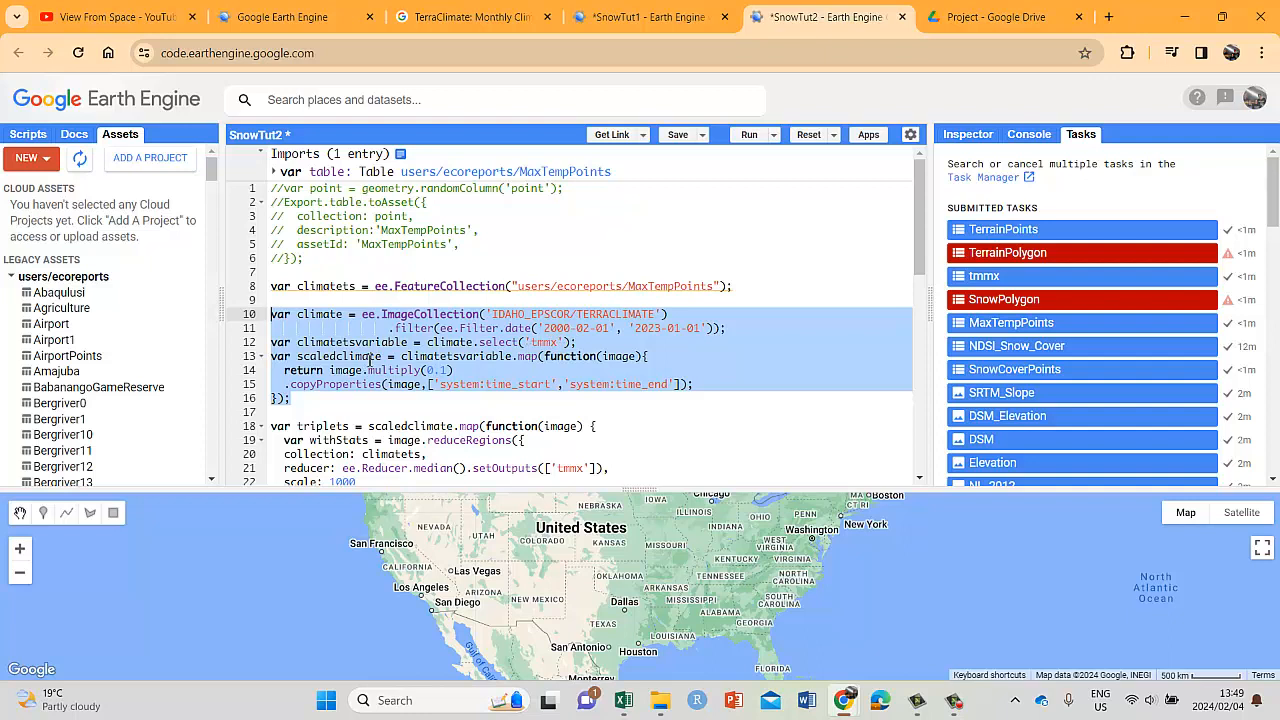
left_click(370, 357)
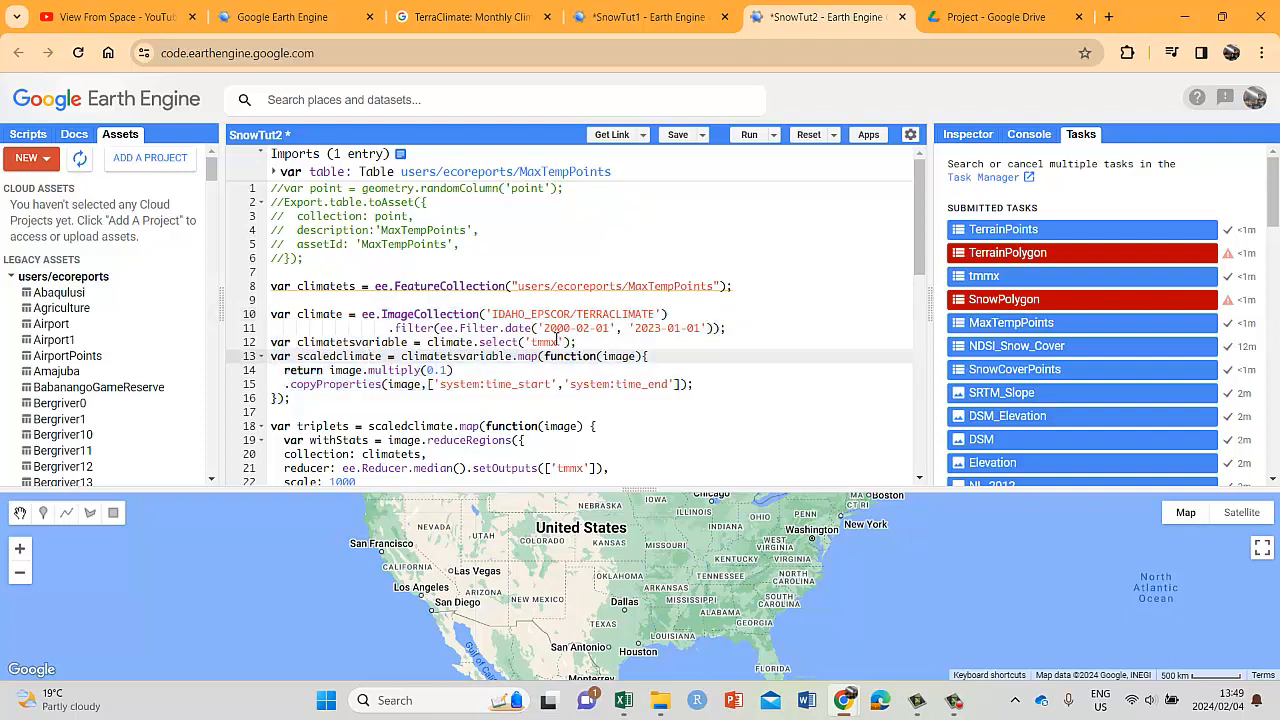
left_click_drag(453, 370, 427, 370)
left_click_drag(307, 396, 273, 358)
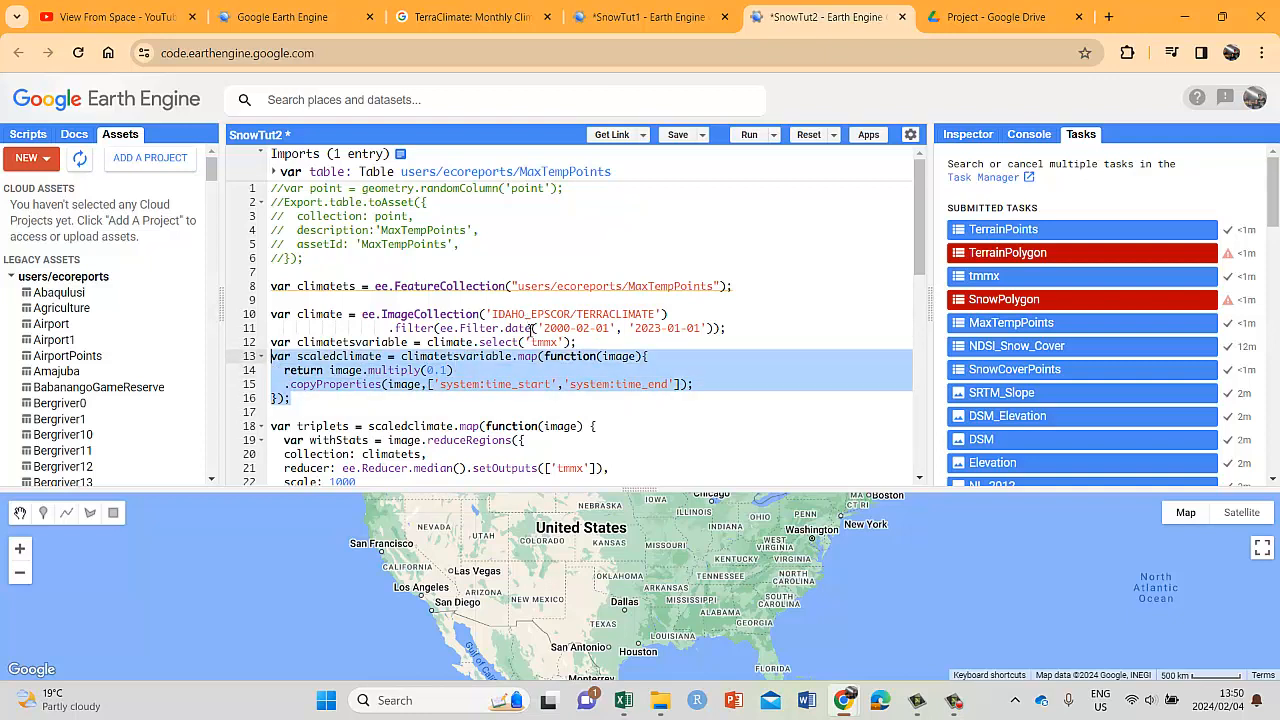
left_click(560, 343)
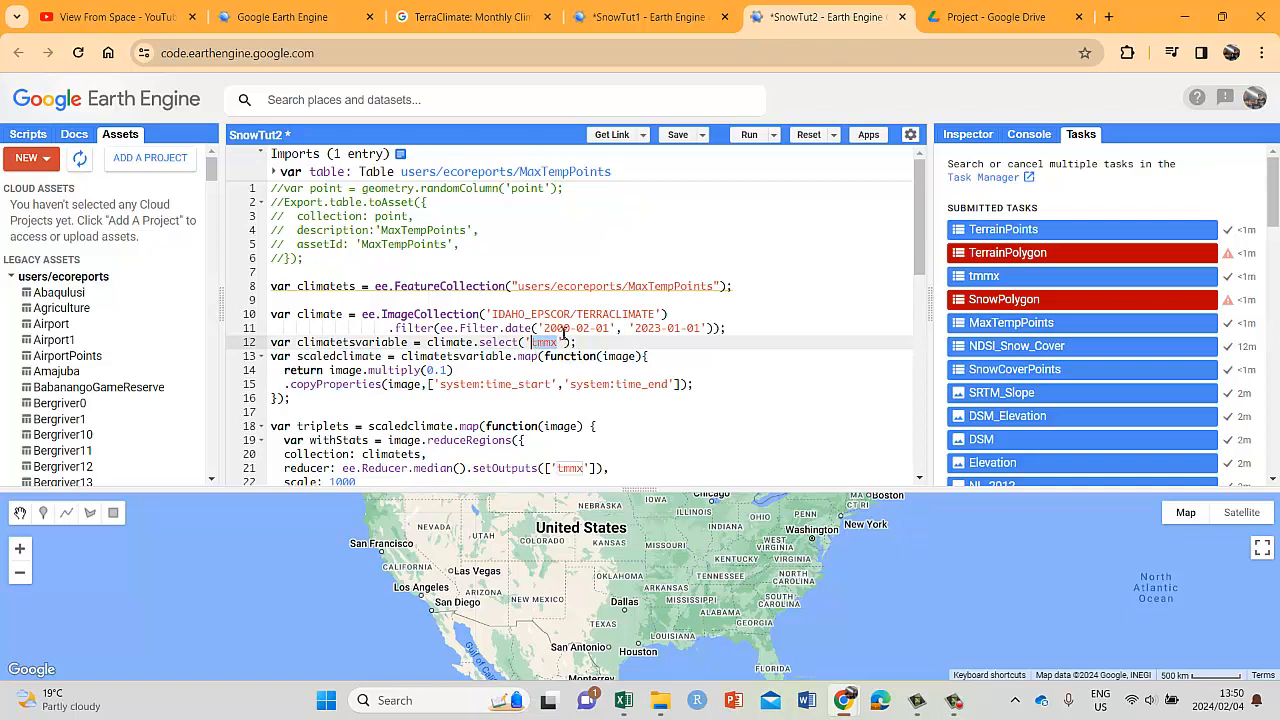
left_click(560, 328)
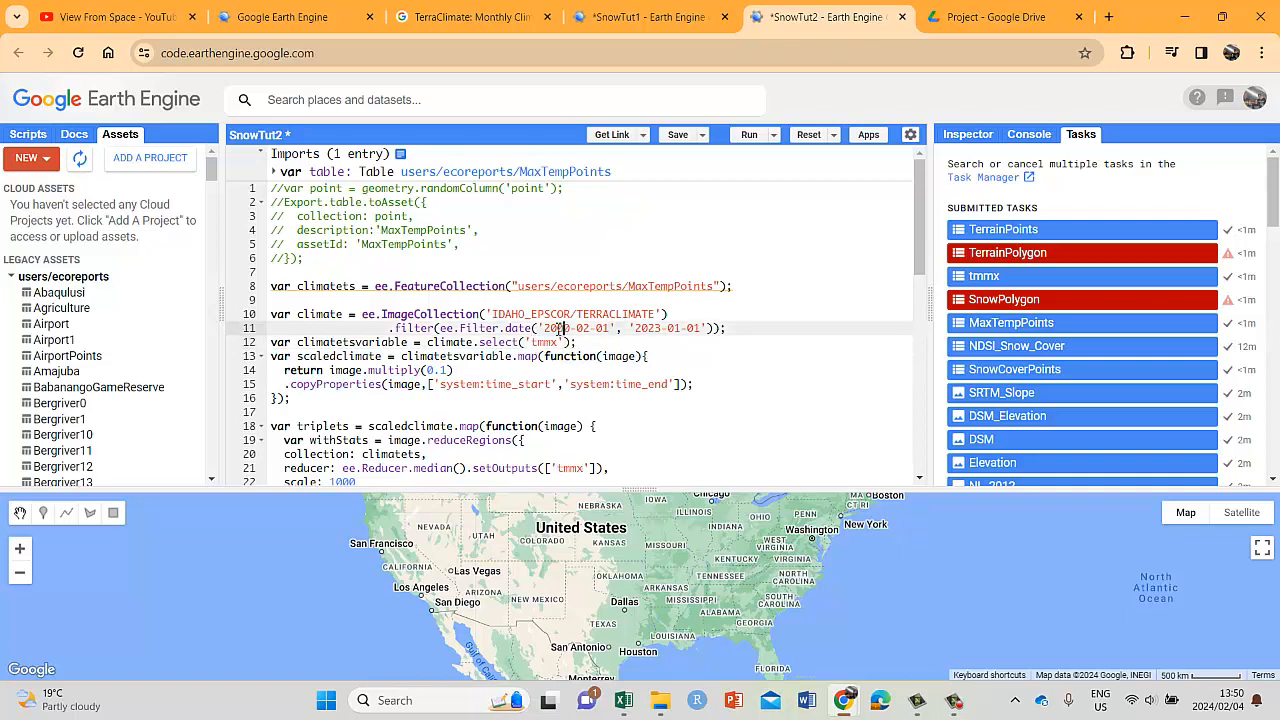
- Check the TerraClimate dataset availability in the Earth Engine Data Catalog and return to the SnowTut2 script
left_click(436, 17)
scroll(451, 183, "up", 6)
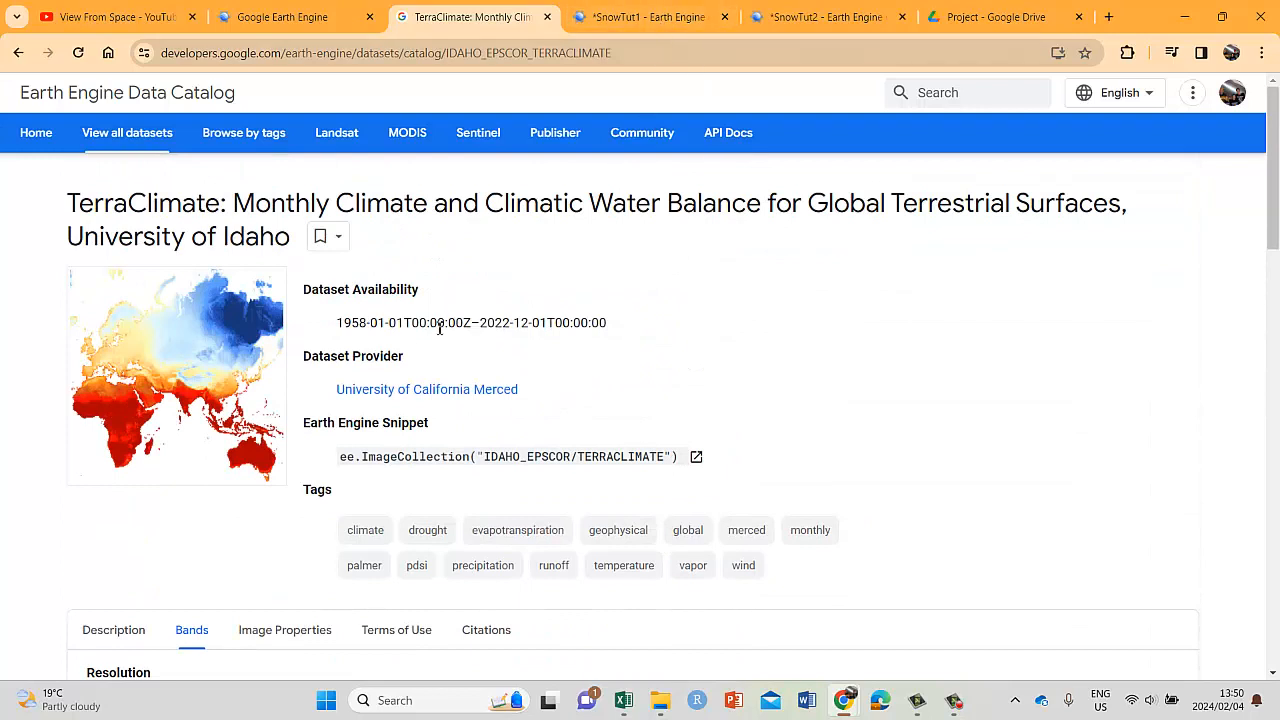
left_click(668, 12)
key("ctrl+Tab")
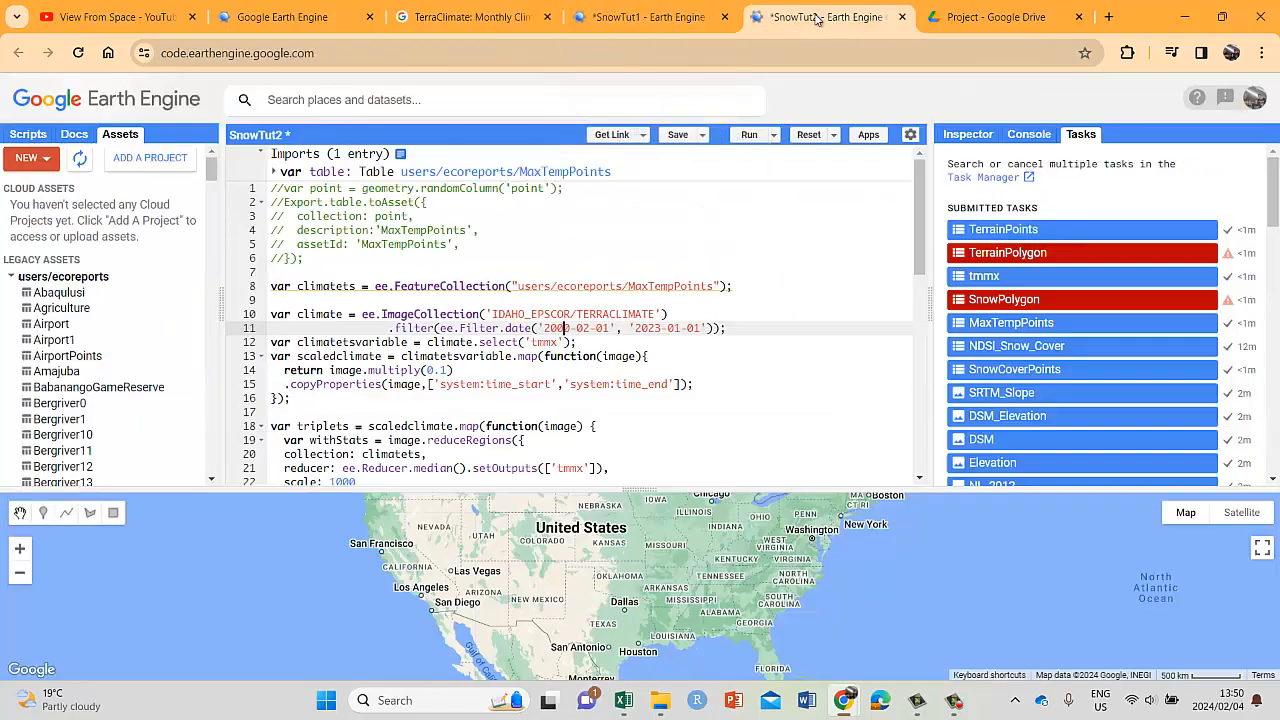
- Look through SnowTut1 for the MODIS/061/MOD10A1 collections and examine the date range filtering the pointsts time series
left_click(655, 18)
scroll(570, 265, "down", 20)
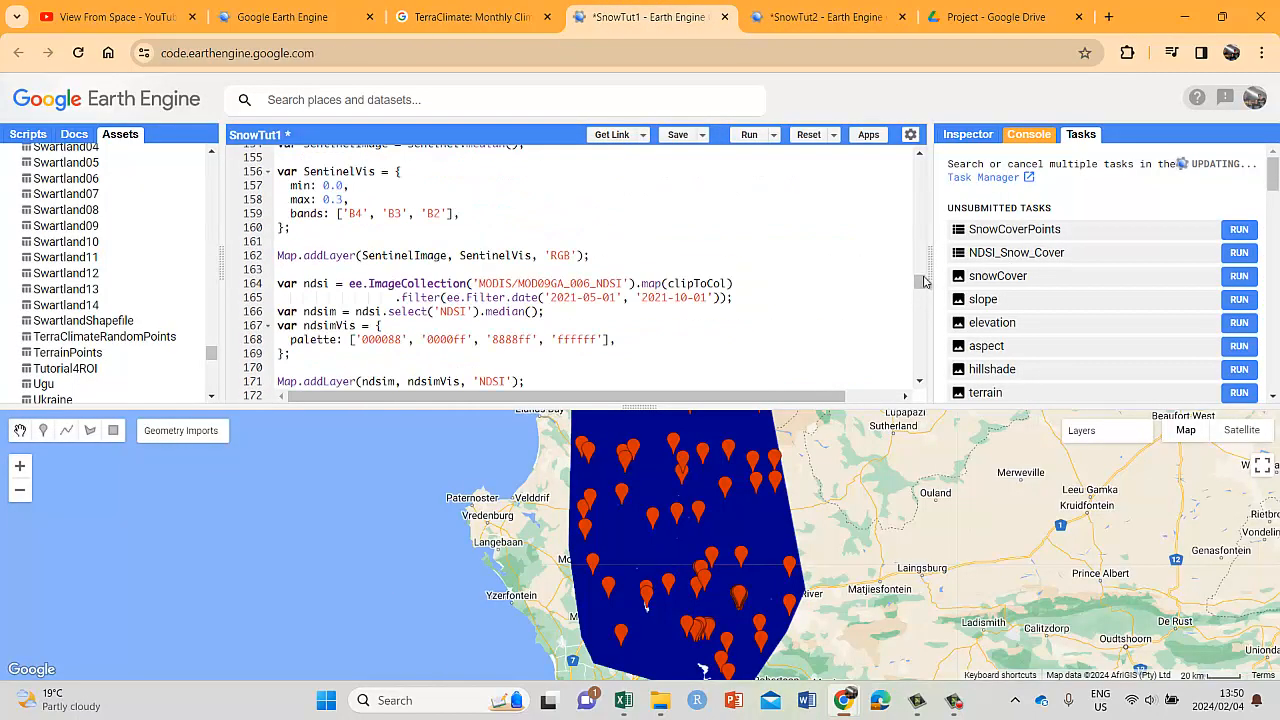
scroll(924, 283, "up", 20)
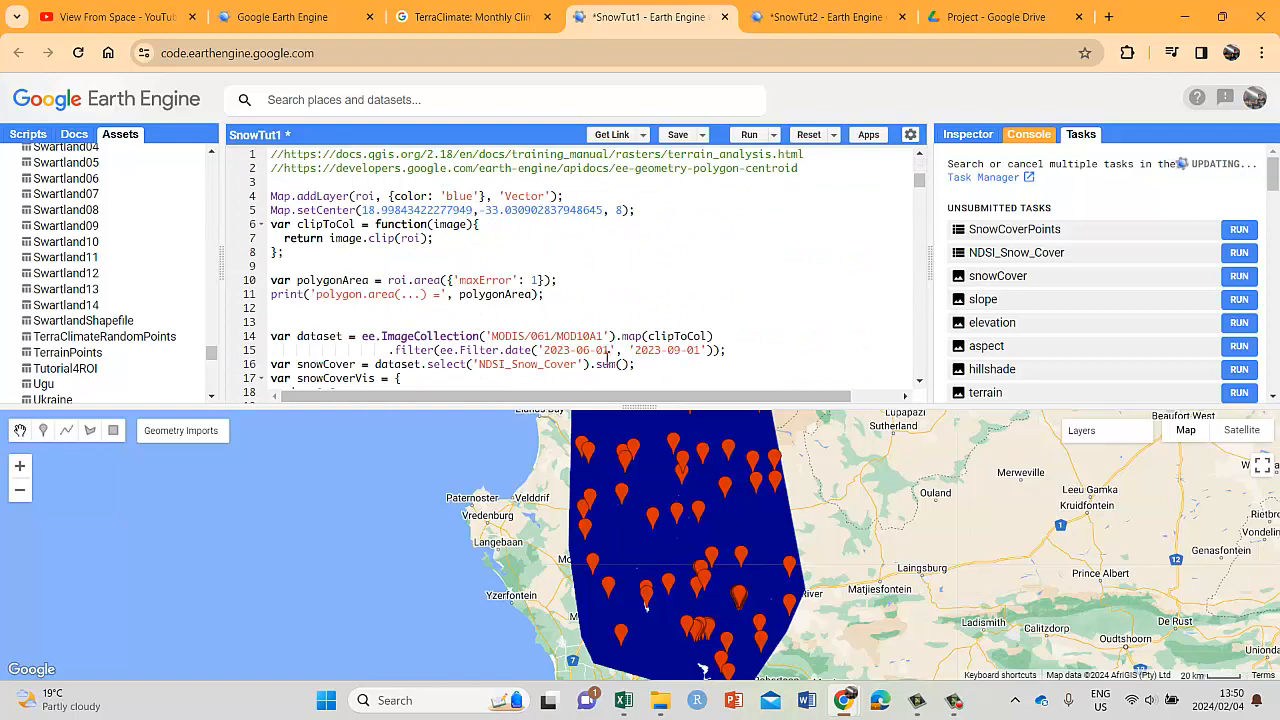
scroll(567, 343, "down", 3)
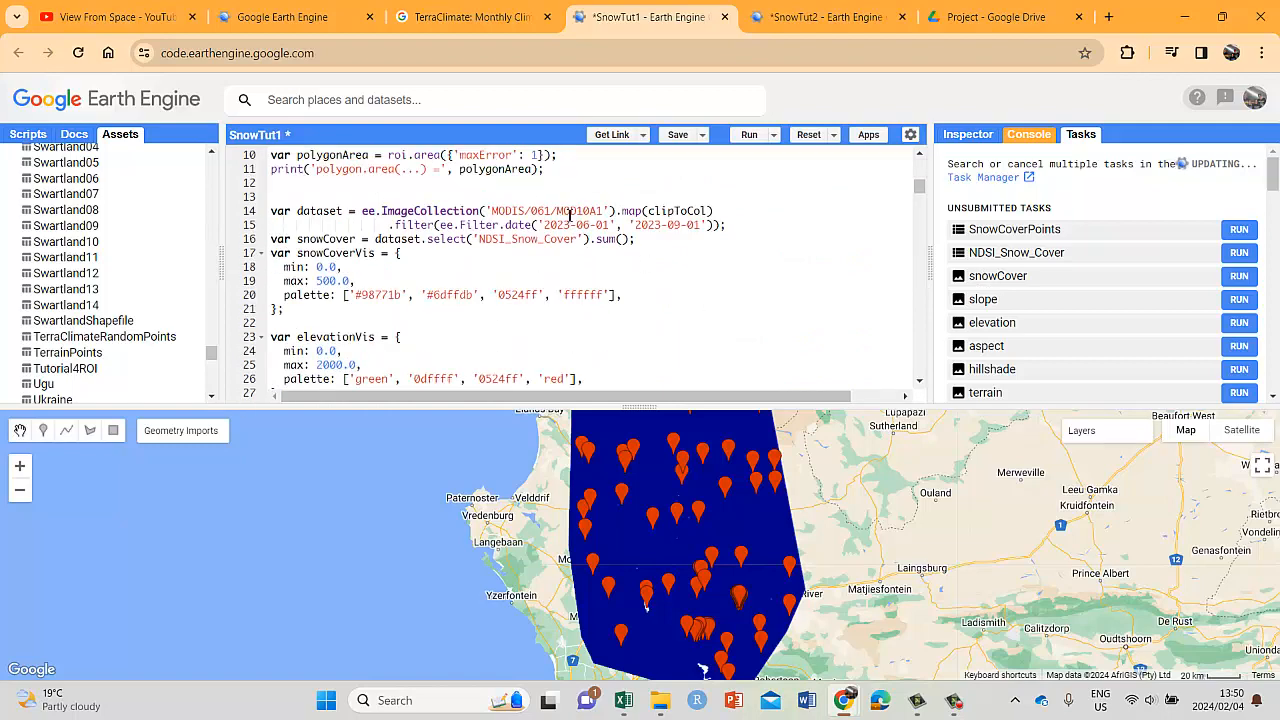
scroll(603, 235, "down", 6)
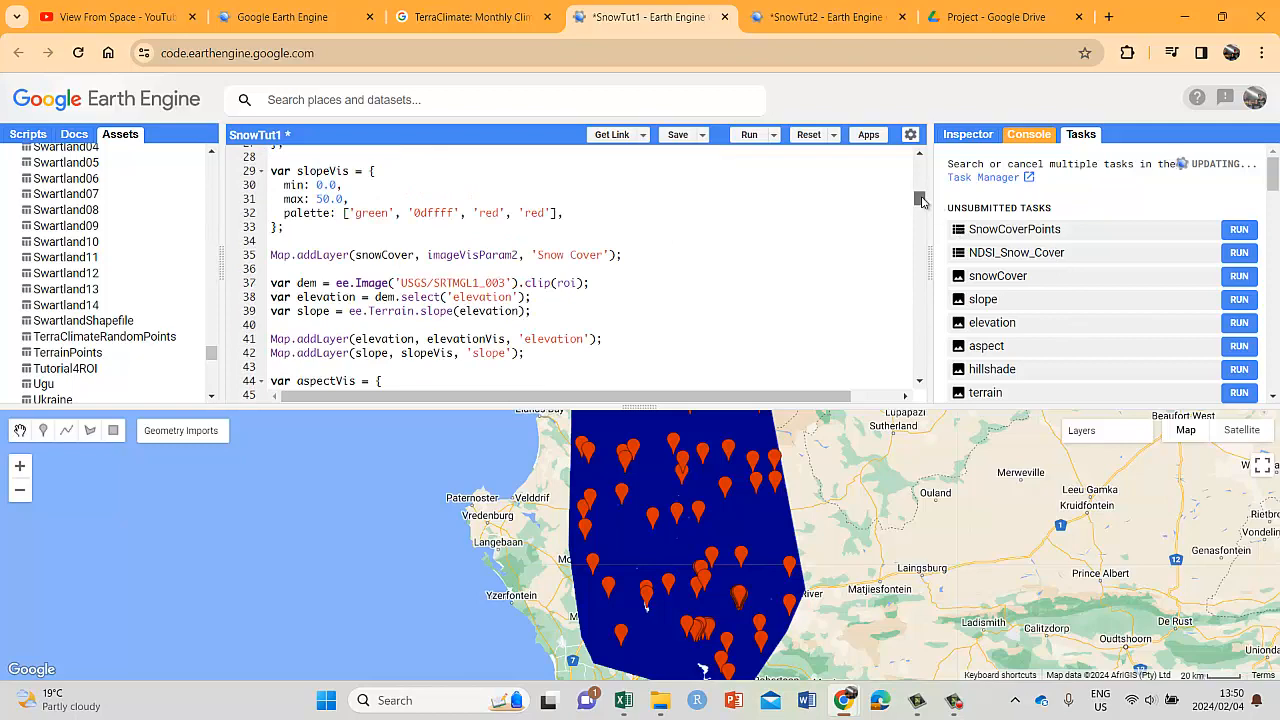
left_click_drag(916, 204, 919, 370)
scroll(849, 289, "up", 17)
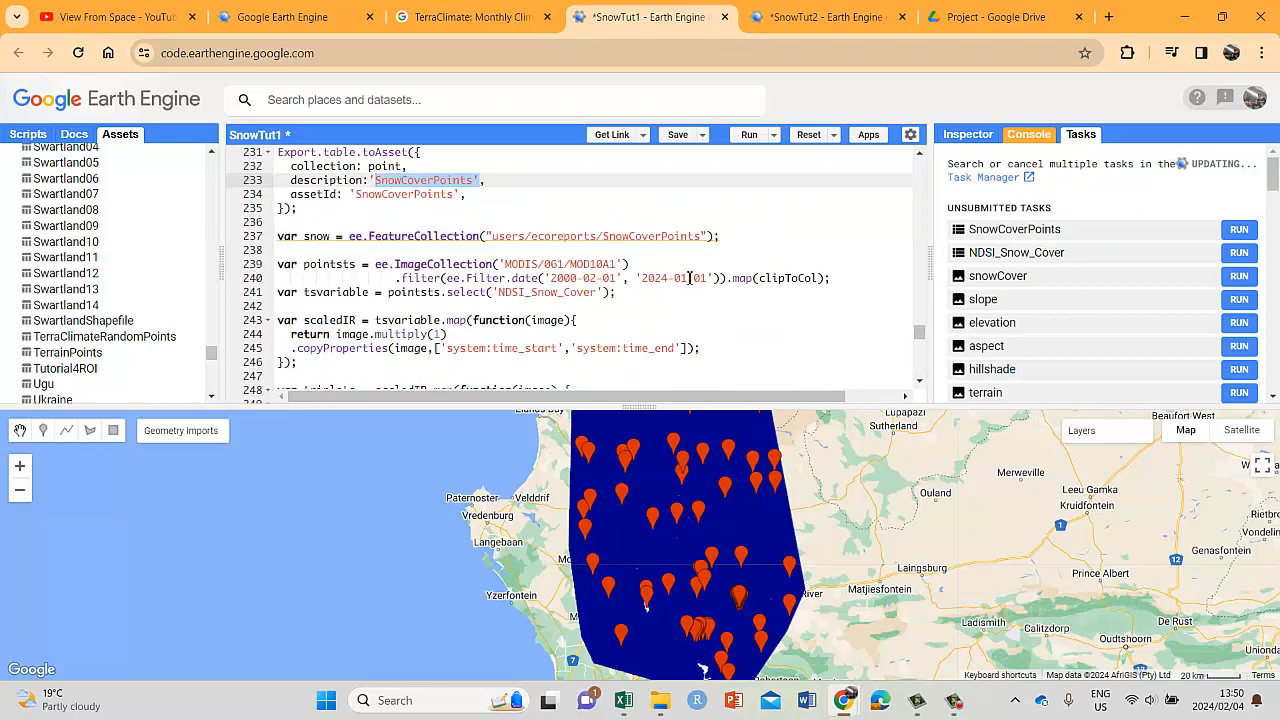
left_click_drag(716, 278, 545, 279)
- Compare the end date in SnowTut2's TerraClimate filter with the dataset's last available date in the Data Catalog
left_click(830, 22)
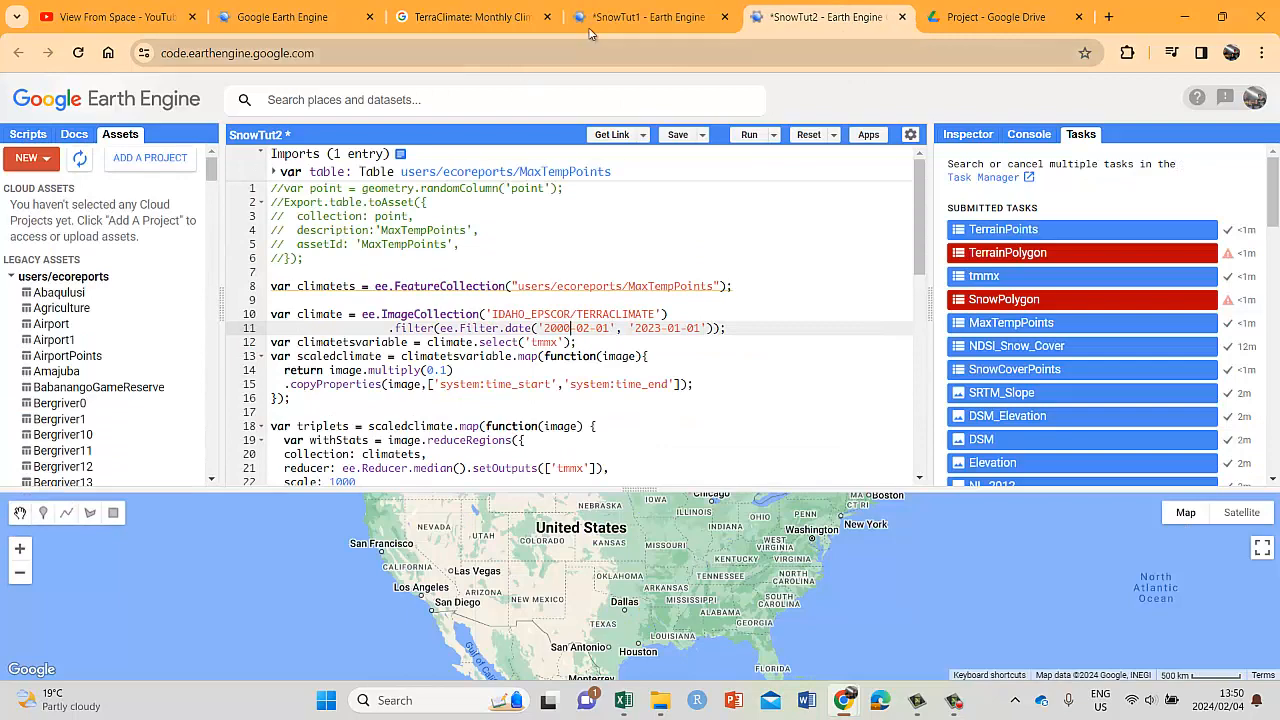
left_click(520, 17)
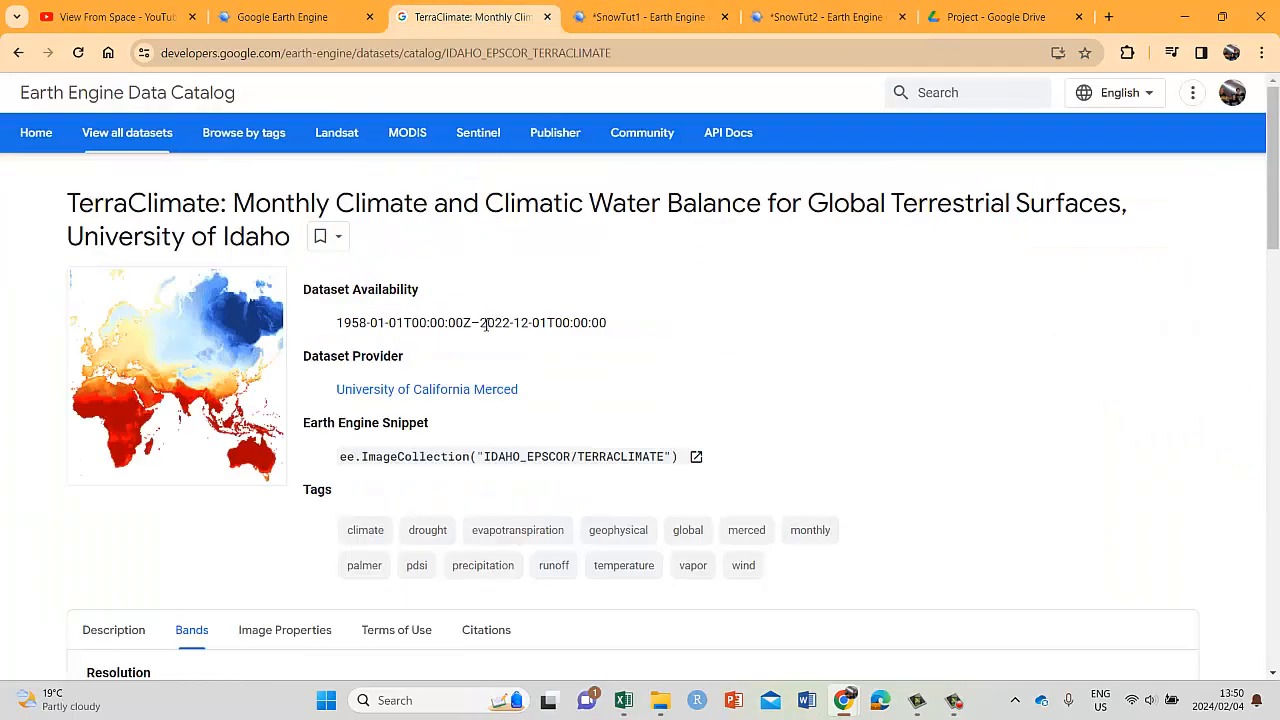
left_click_drag(480, 323, 543, 326)
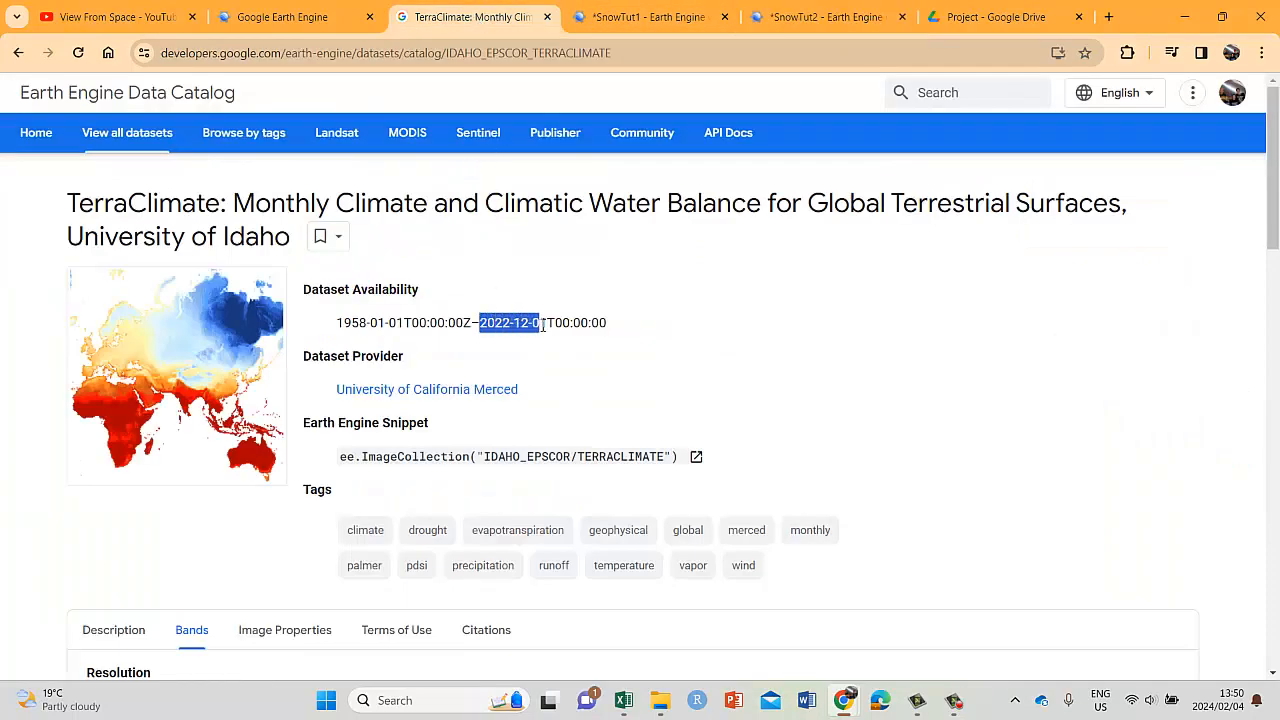
left_click(810, 17)
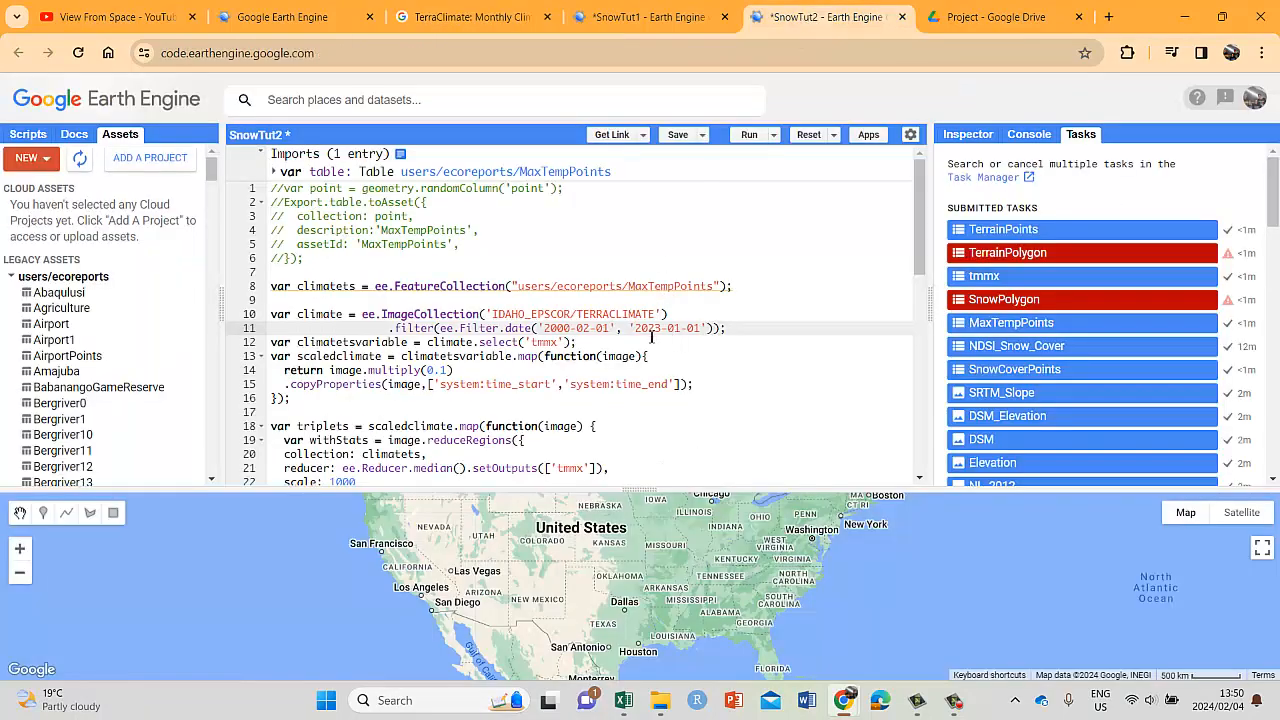
left_click_drag(636, 328, 682, 329)
left_click(642, 332)
- Review SnowTut2's 'tmmx' selection, the multiply(0.1) scaling, the whole TerraClimate block and the climatets line
left_click_drag(558, 342, 532, 342)
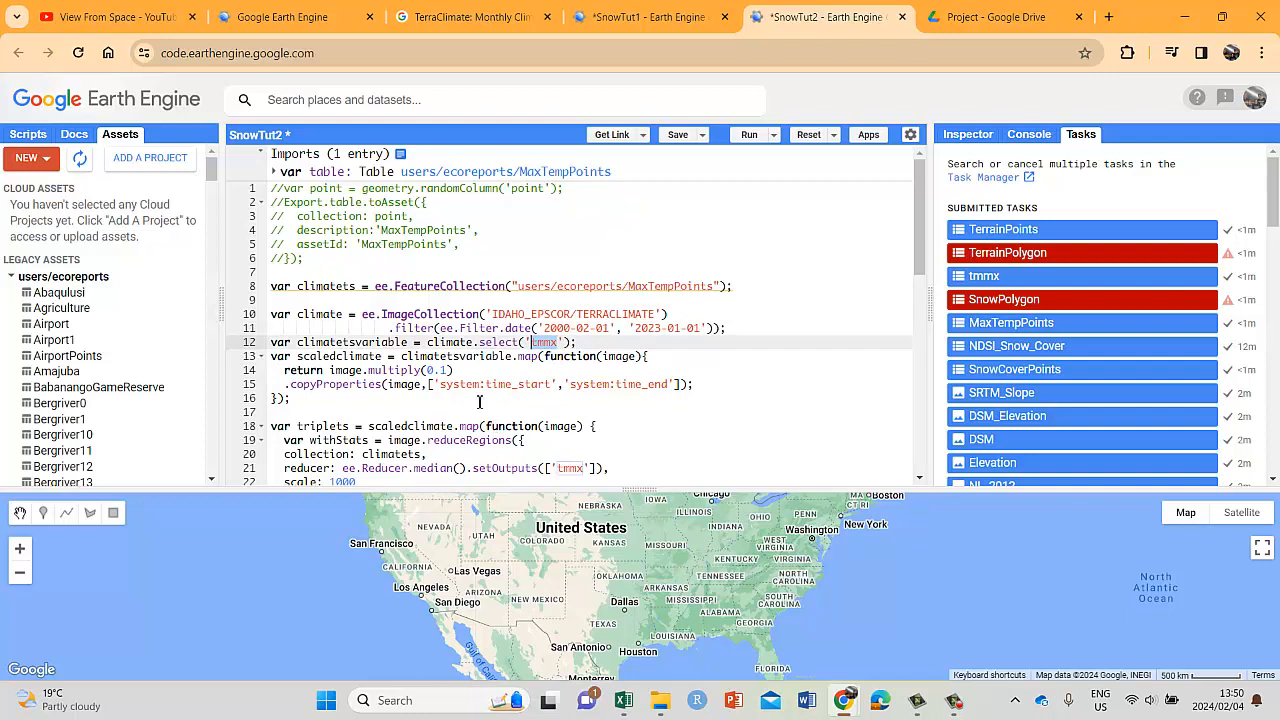
left_click_drag(460, 370, 379, 376)
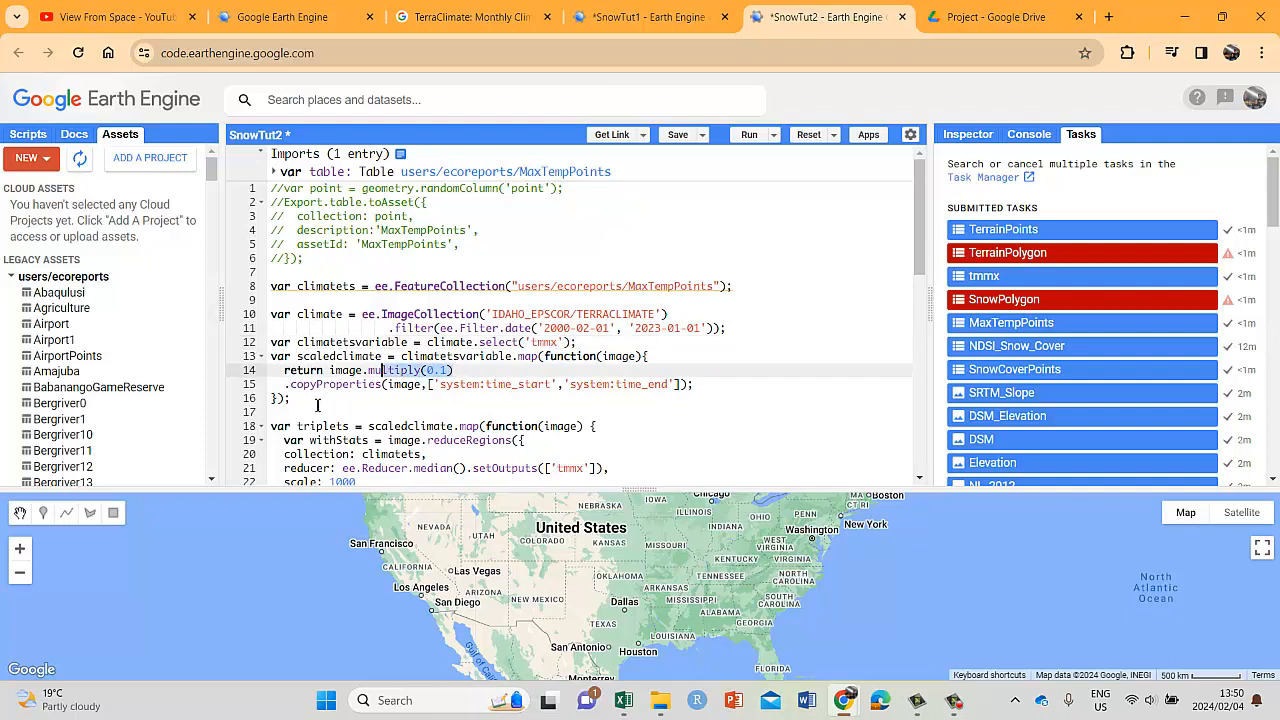
left_click_drag(317, 404, 270, 314)
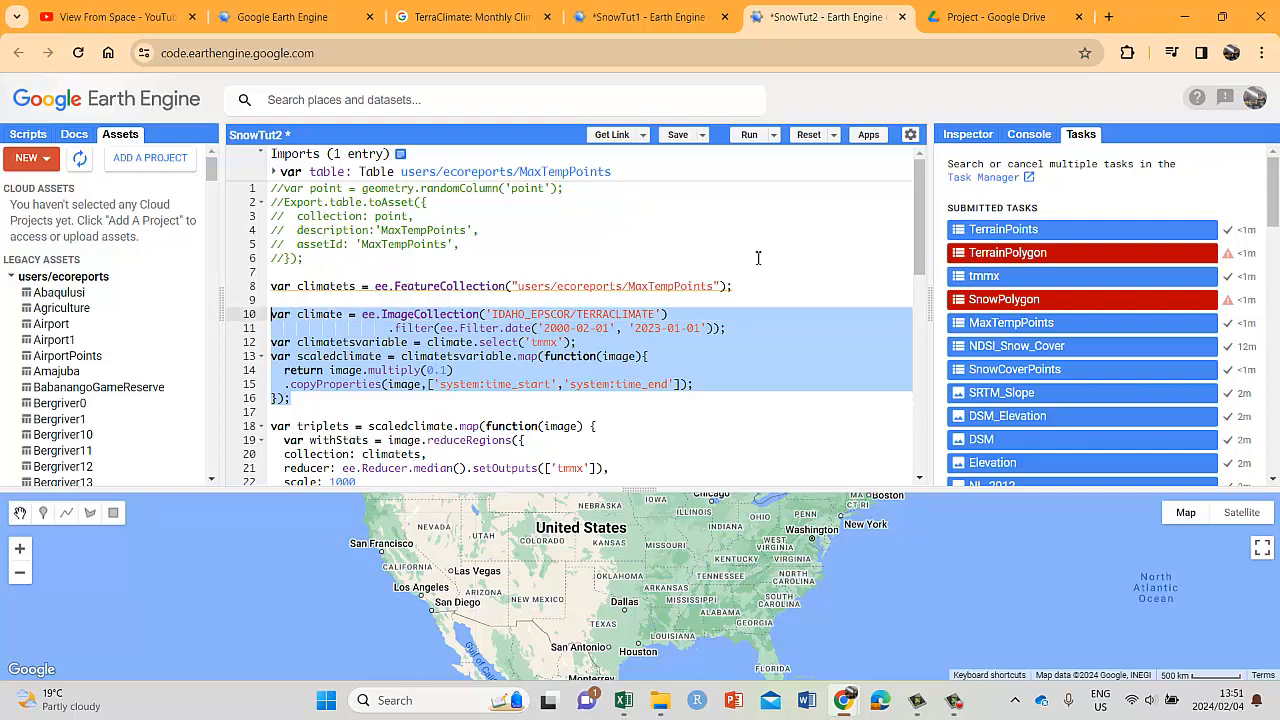
left_click_drag(741, 285, 268, 286)
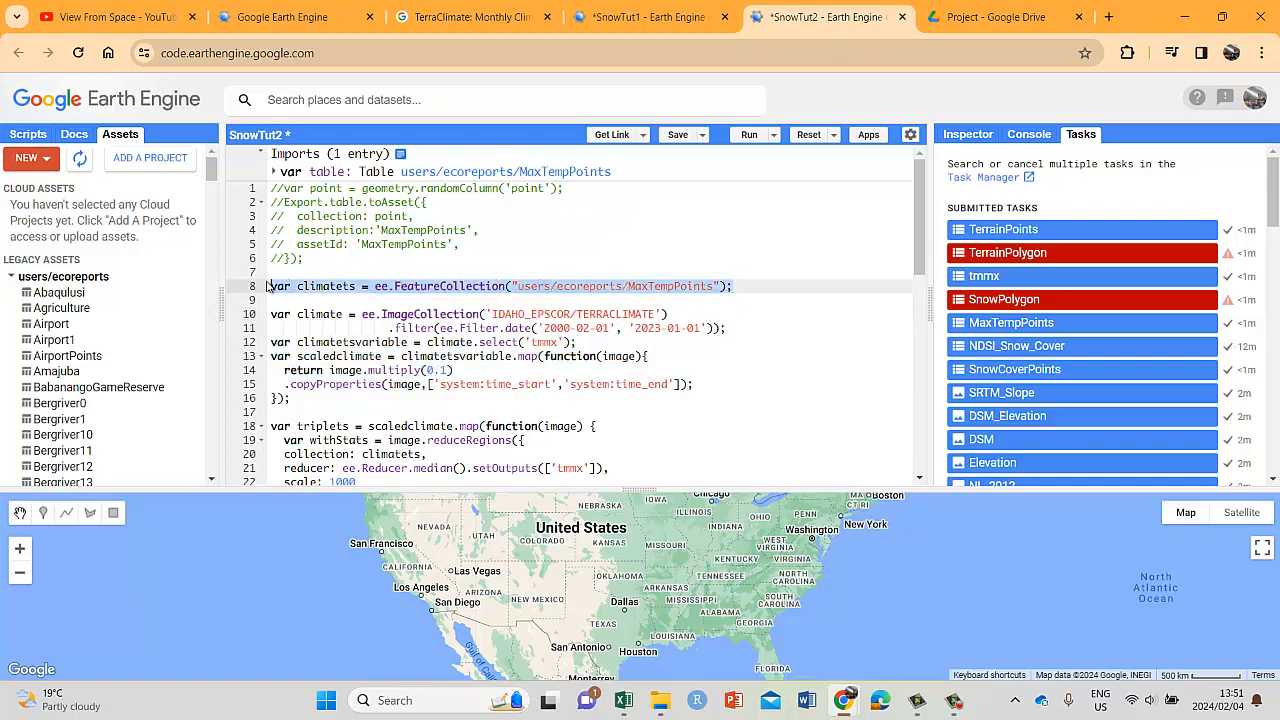
- Review SnowTut2's scaling block and the triplets function, including its median reducer and 'tmmx' output name
mouse_move(300, 286)
left_click_drag(292, 399, 271, 343)
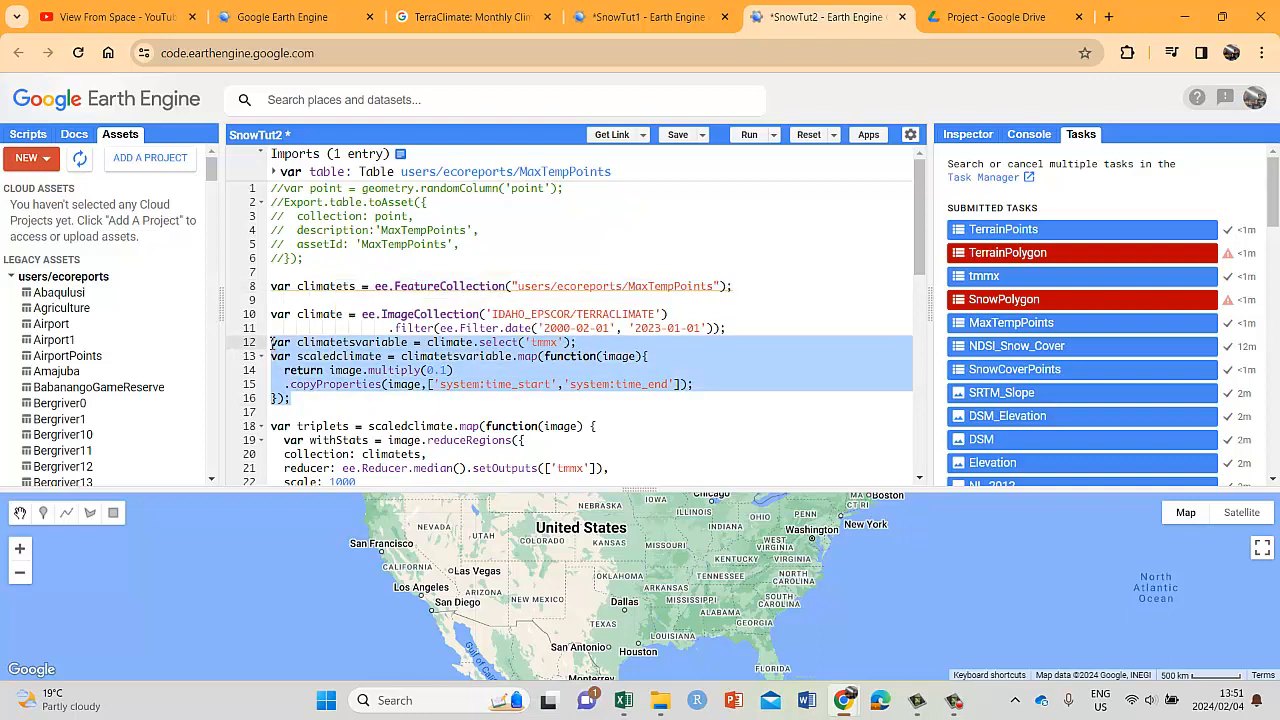
scroll(274, 344, "down", 3)
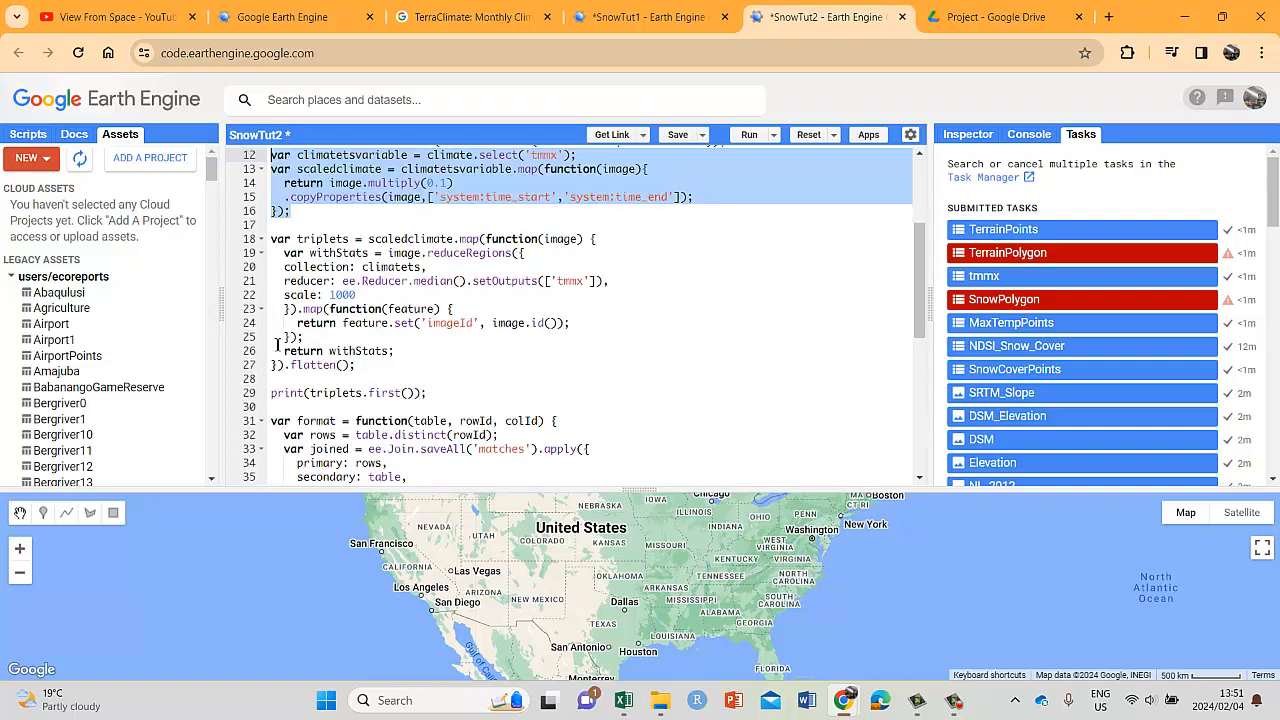
left_click_drag(272, 240, 300, 242)
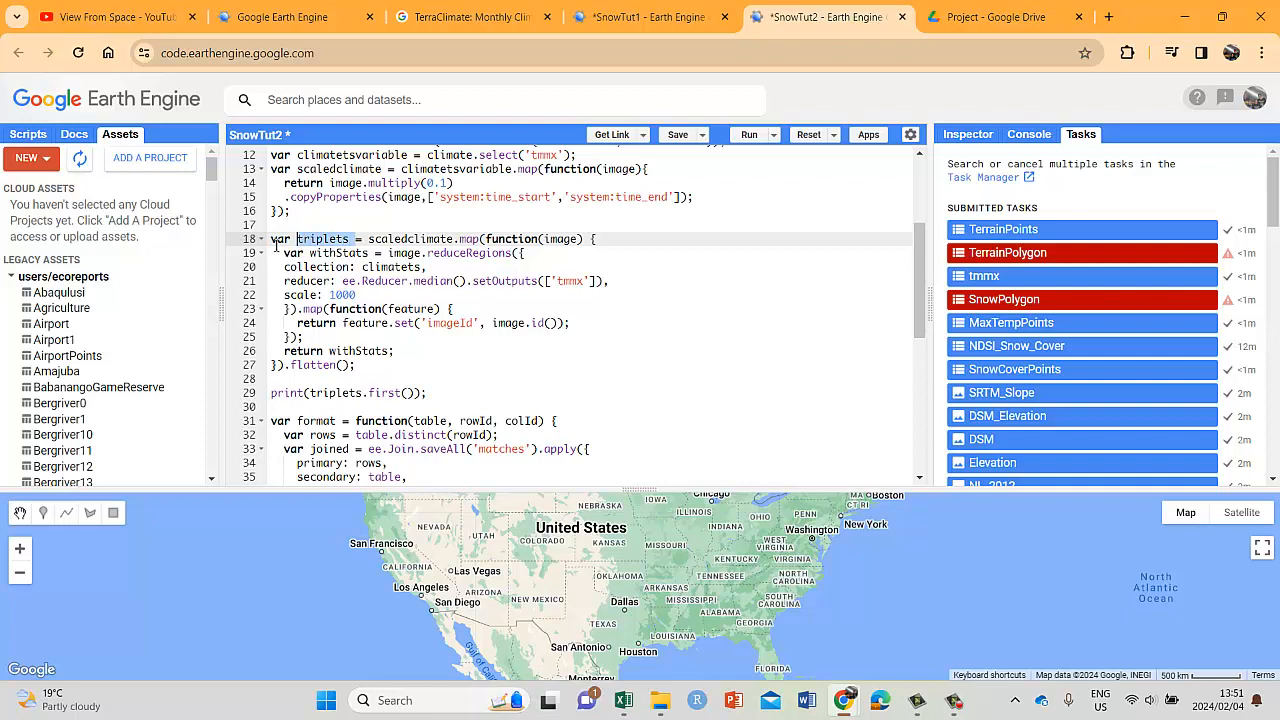
left_click_drag(455, 281, 418, 288)
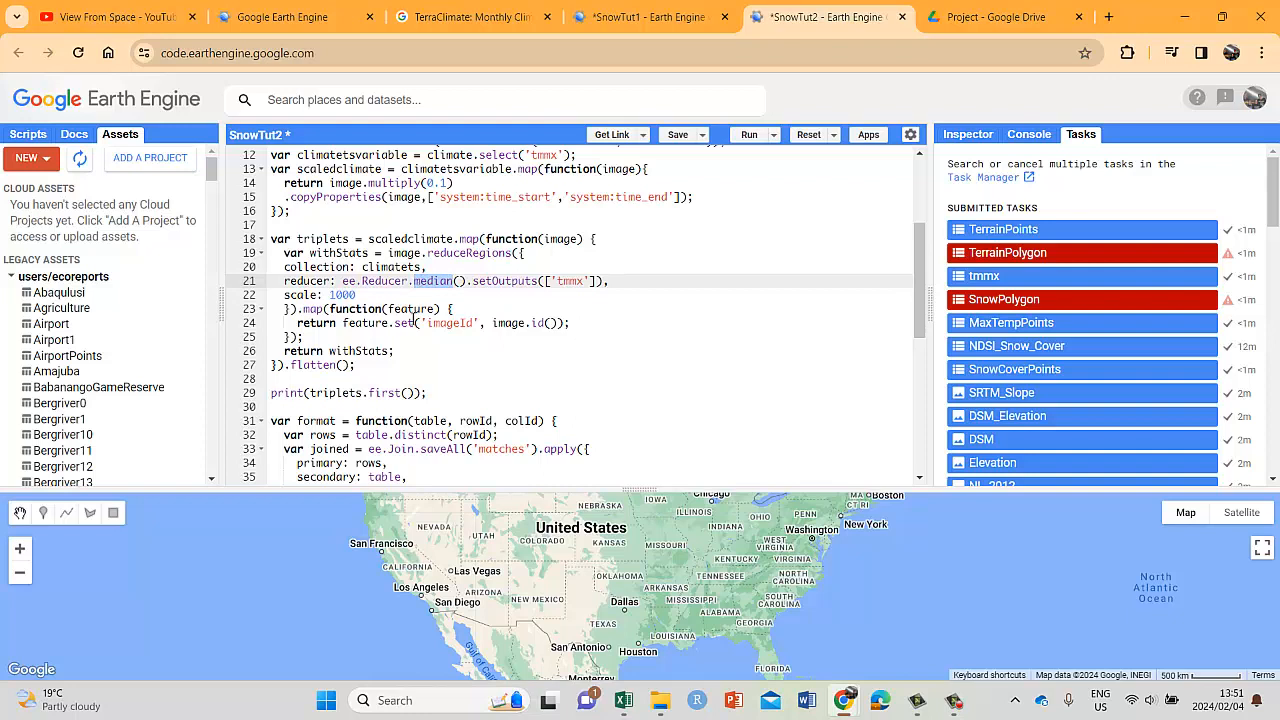
left_click_drag(588, 284, 561, 285)
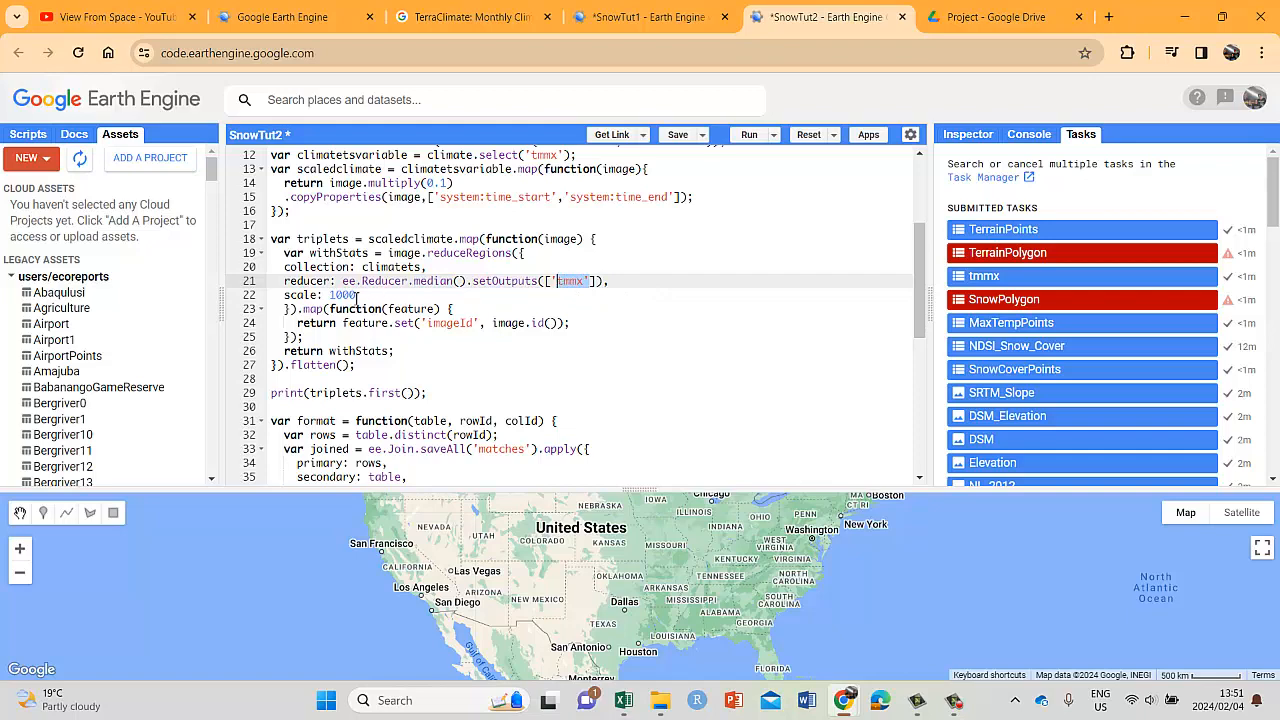
- Review the 'point' column in the timeSeriesResults line and the Export.table.toDrive block at the end of SnowTut2
scroll(365, 315, "down", 5)
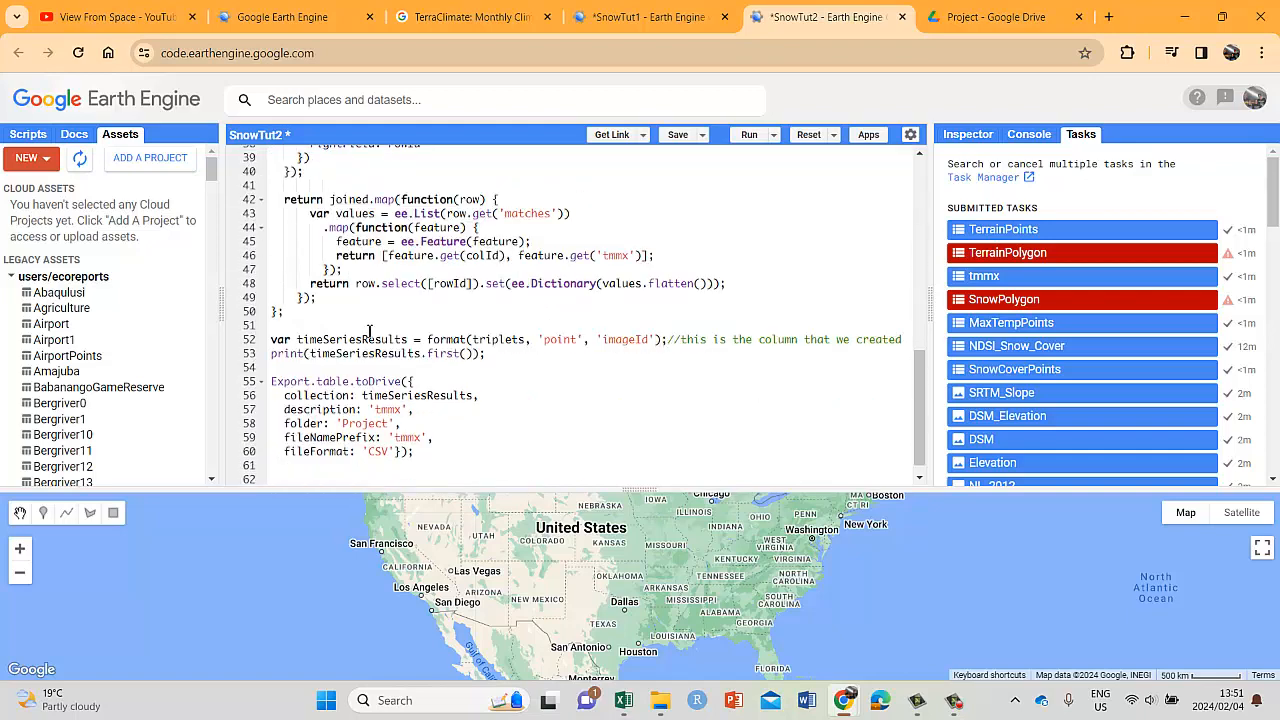
left_click_drag(580, 340, 546, 342)
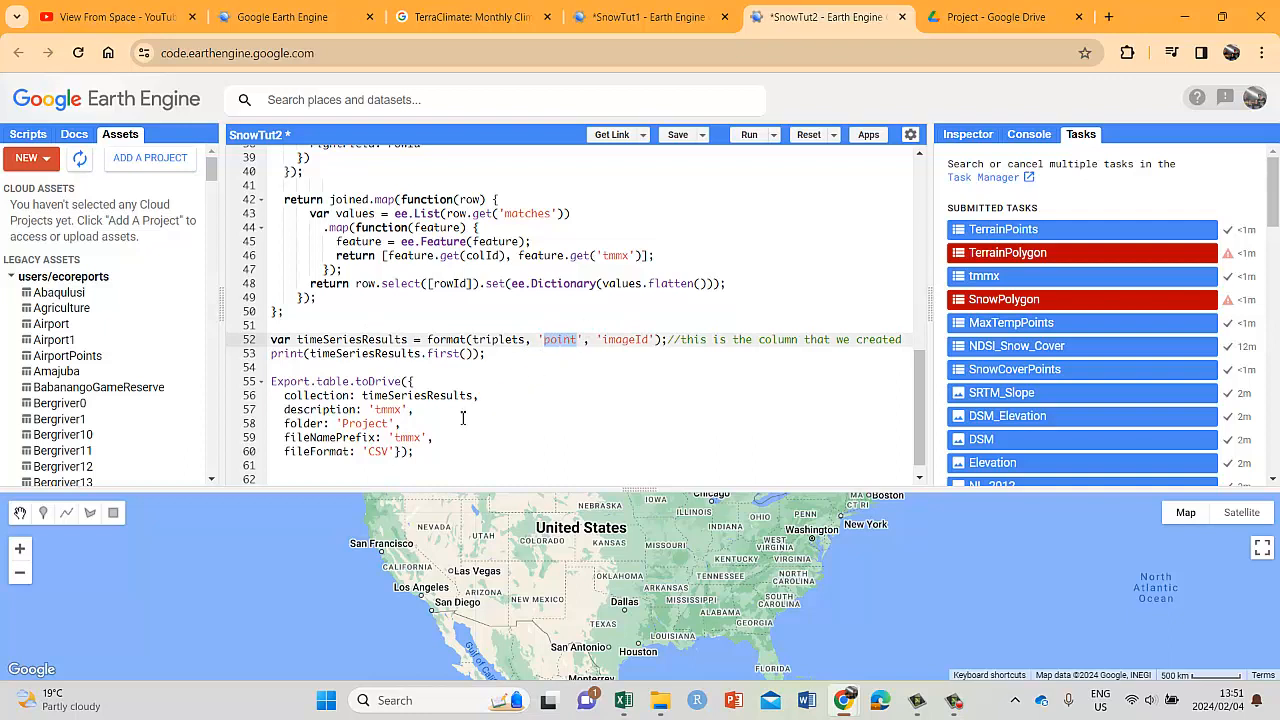
scroll(464, 427, "down", 1)
left_click_drag(438, 407, 258, 330)
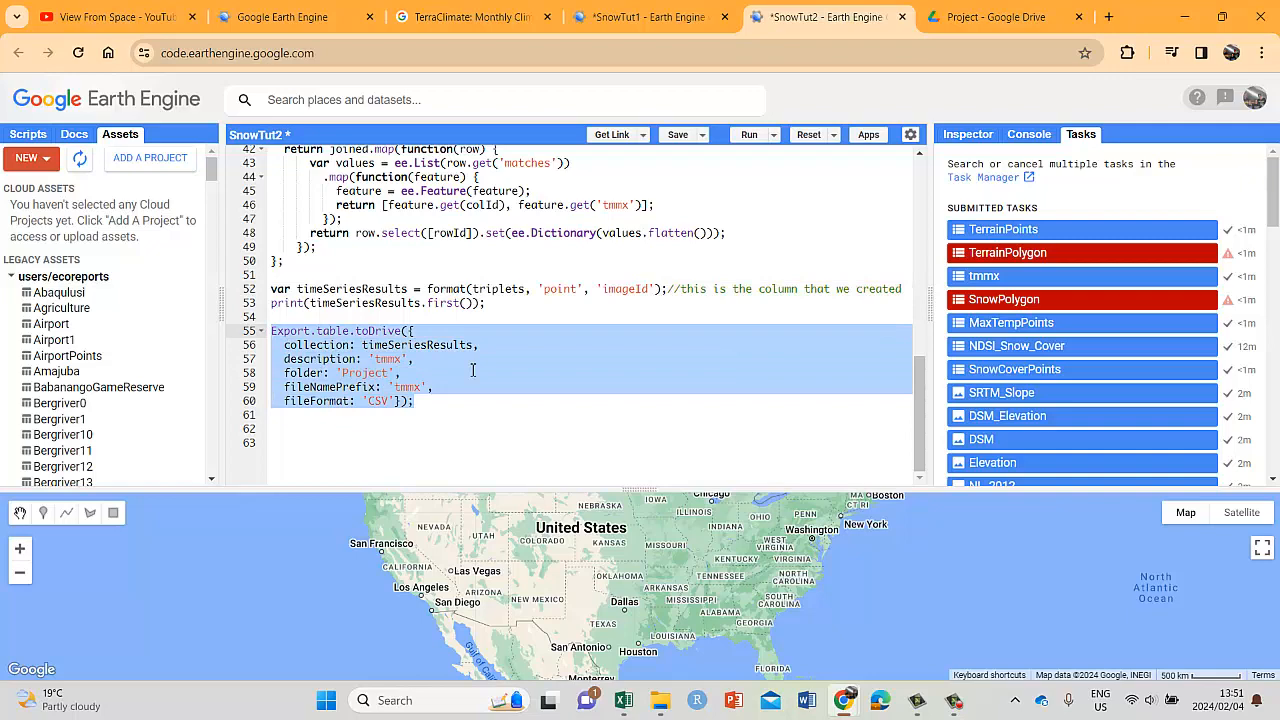
- Check where the 'tmmx' variable name is used in SnowTut2, from the reducer's setOutputs to the format function
scroll(473, 370, "up", 12)
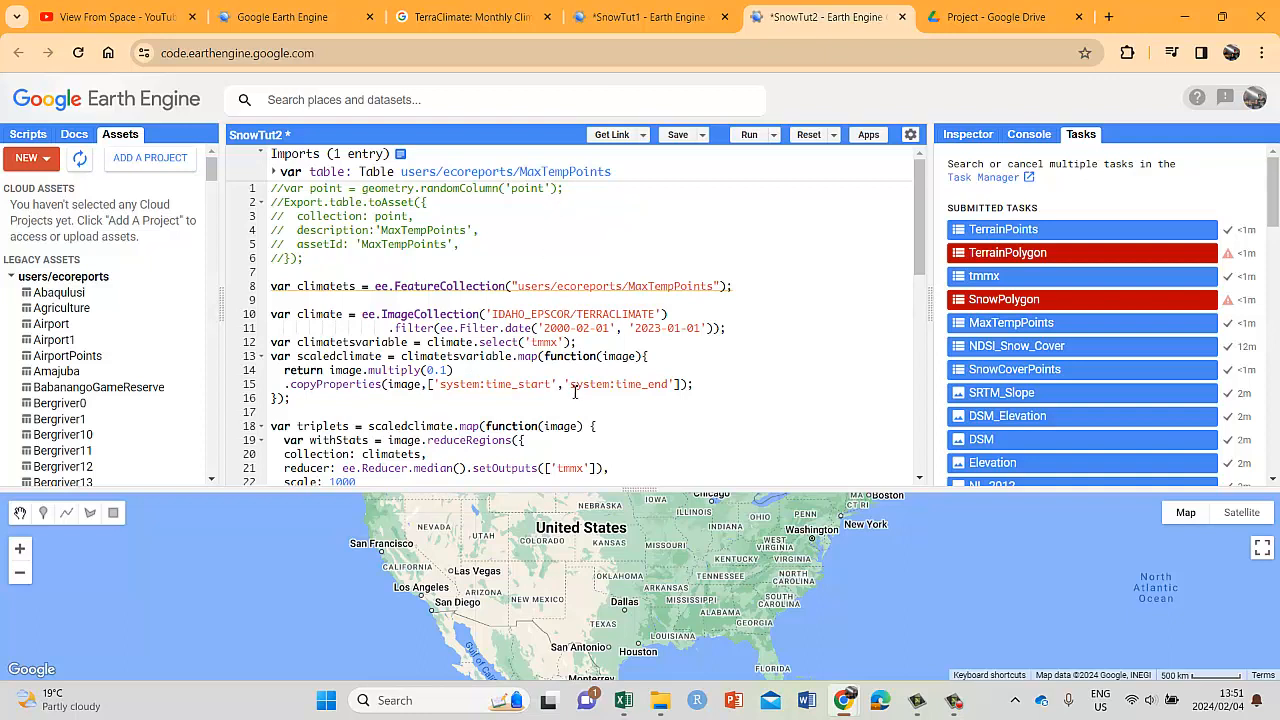
double_click(583, 469)
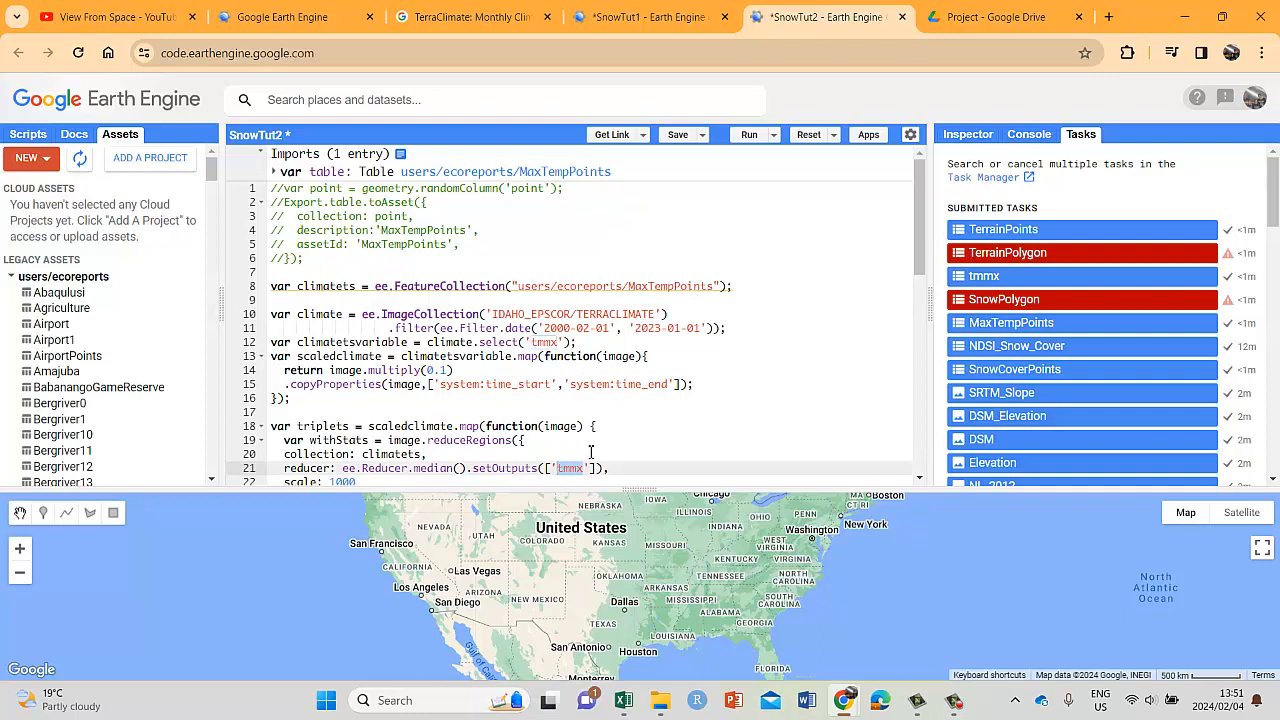
scroll(590, 452, "down", 3)
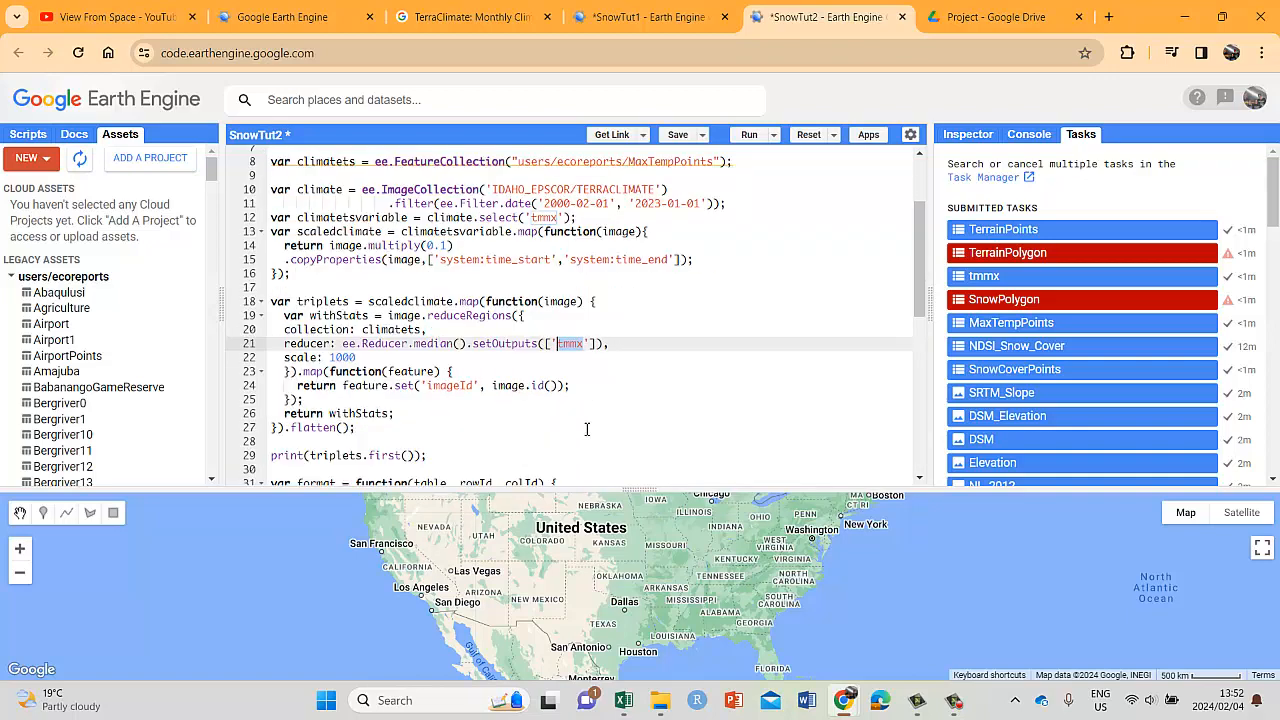
left_click(585, 343)
scroll(585, 345, "up", 3)
scroll(585, 315, "down", 10)
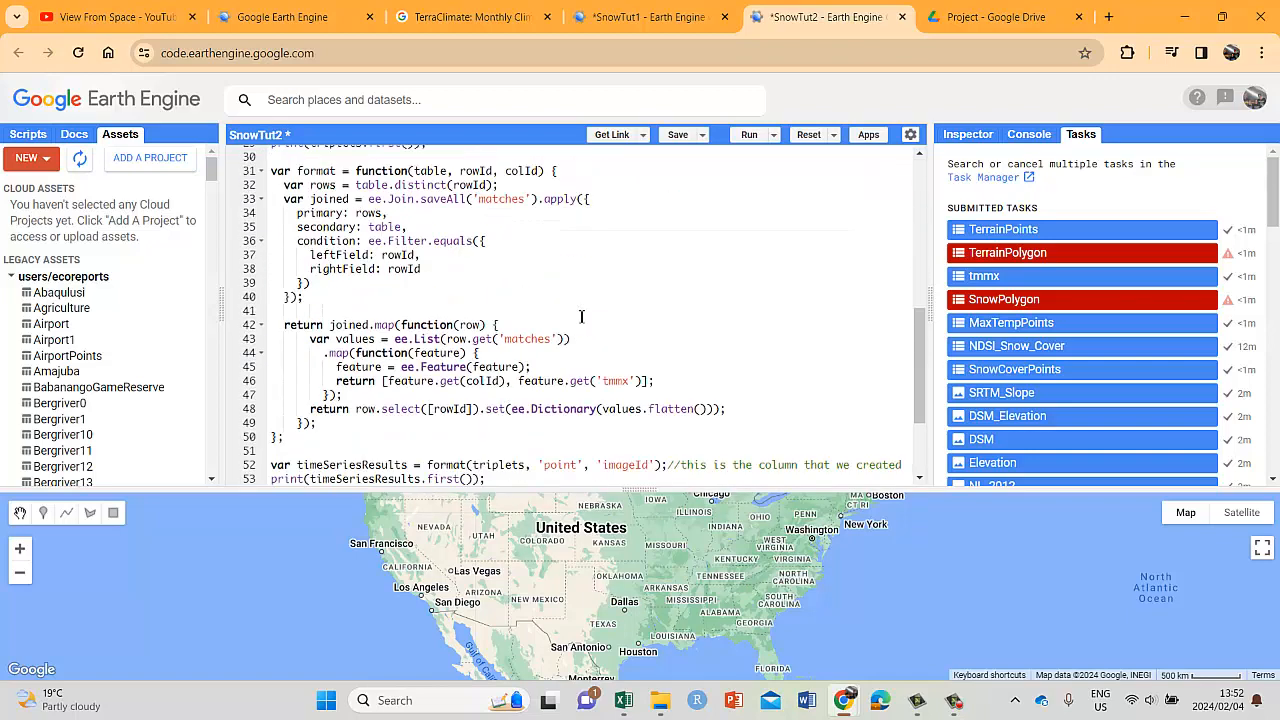
- Run the SnowTut2 script to generate the tmmx export task
scroll(556, 402, "down", 3)
left_click(752, 139)
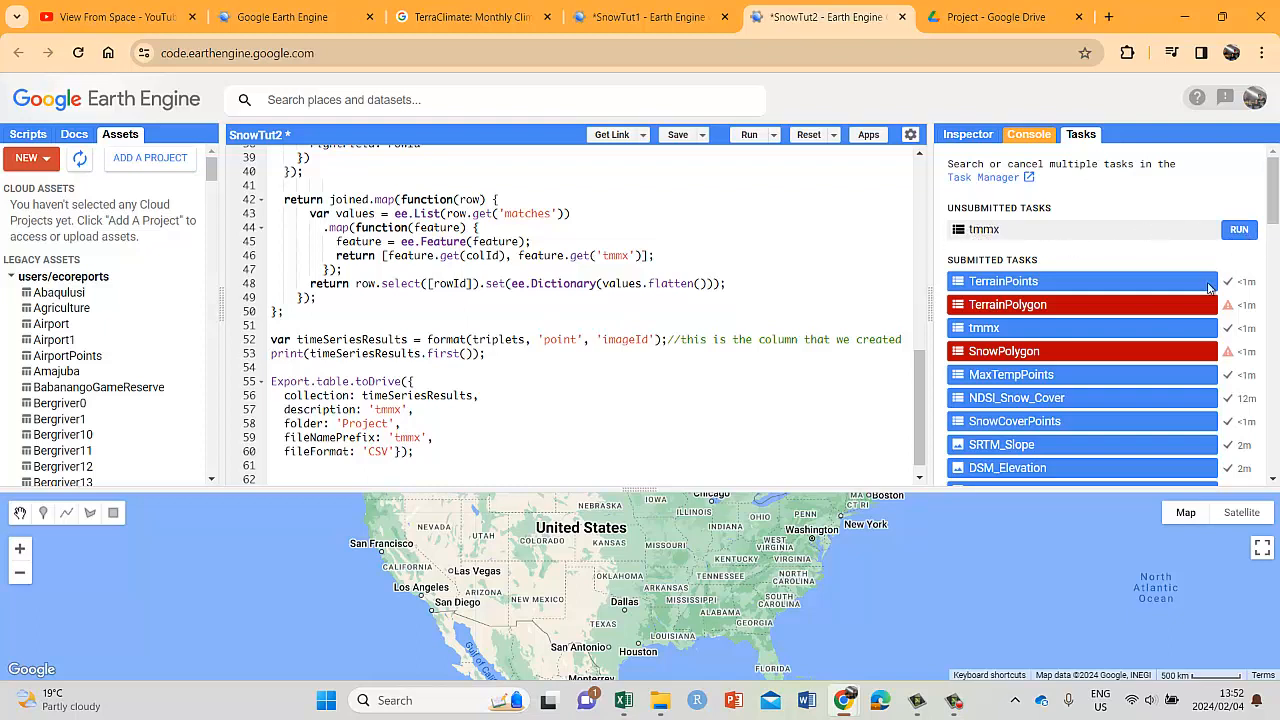
scroll(1106, 358, "down", 1)
scroll(1104, 358, "up", 1)
- Switch to Google Drive and open tmmx.csv from the Project folder with Google Sheets
left_click(995, 17)
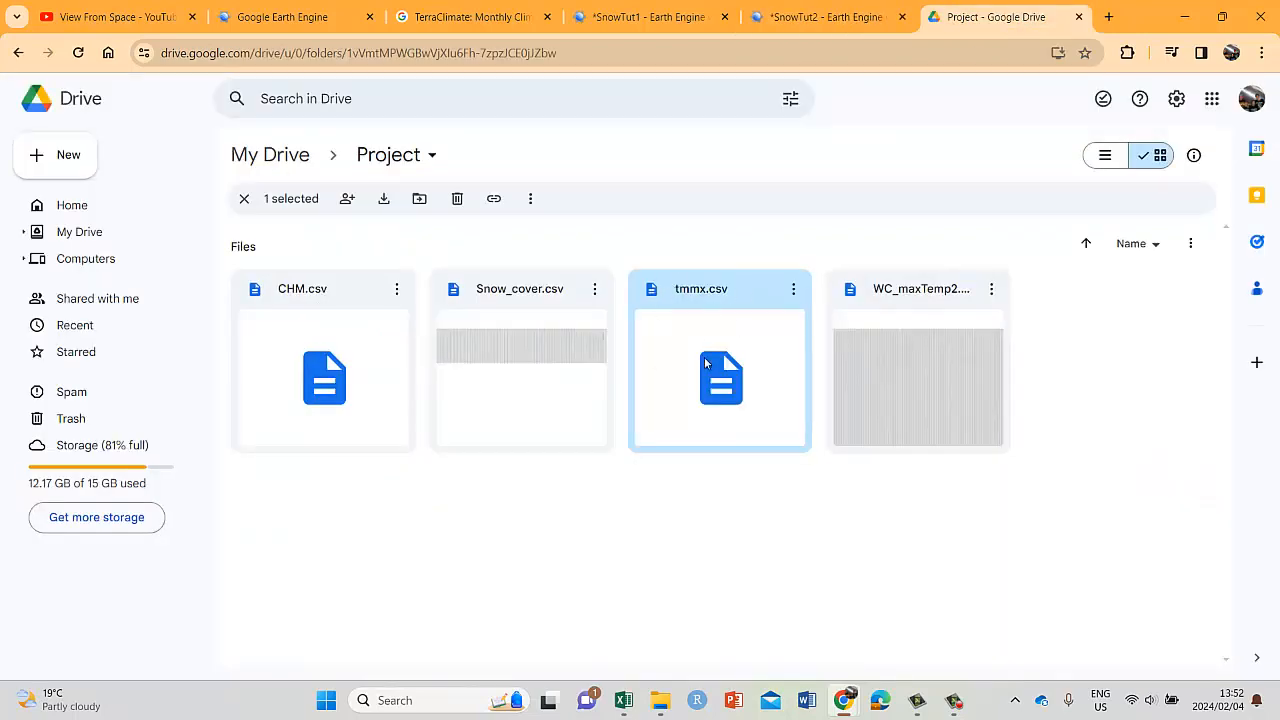
left_click(793, 292)
mouse_move(831, 322)
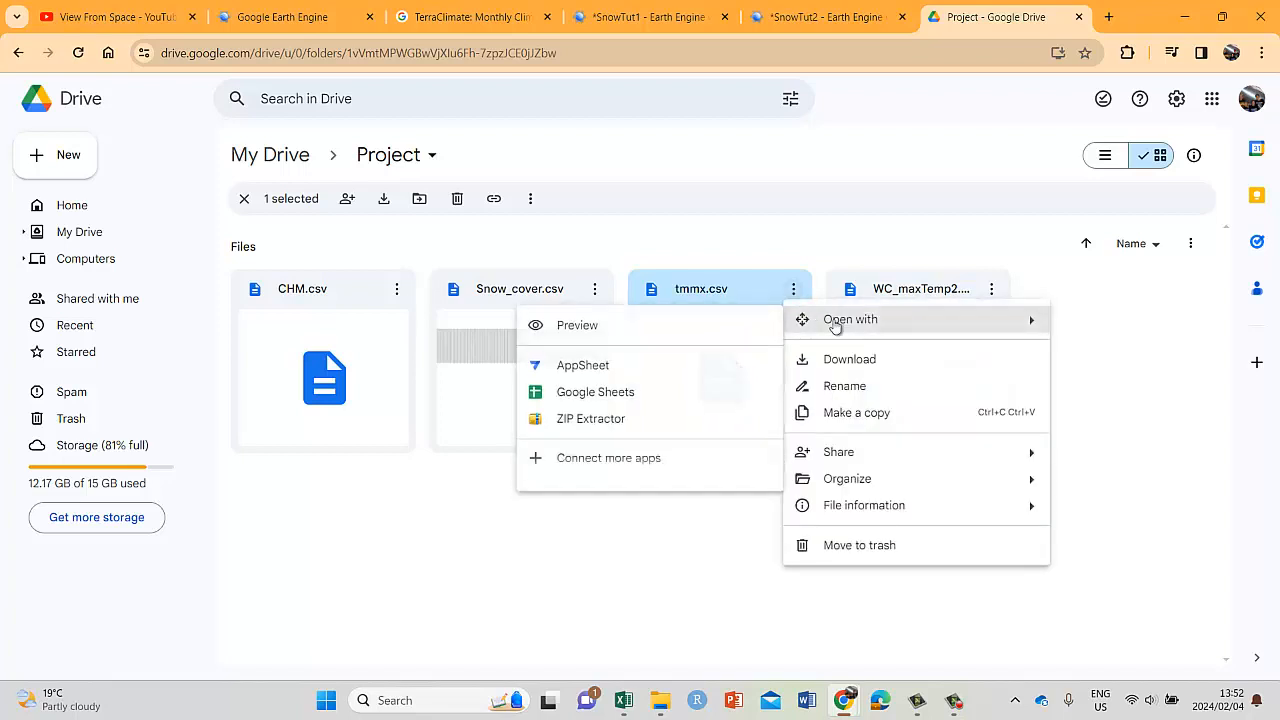
left_click(584, 400)
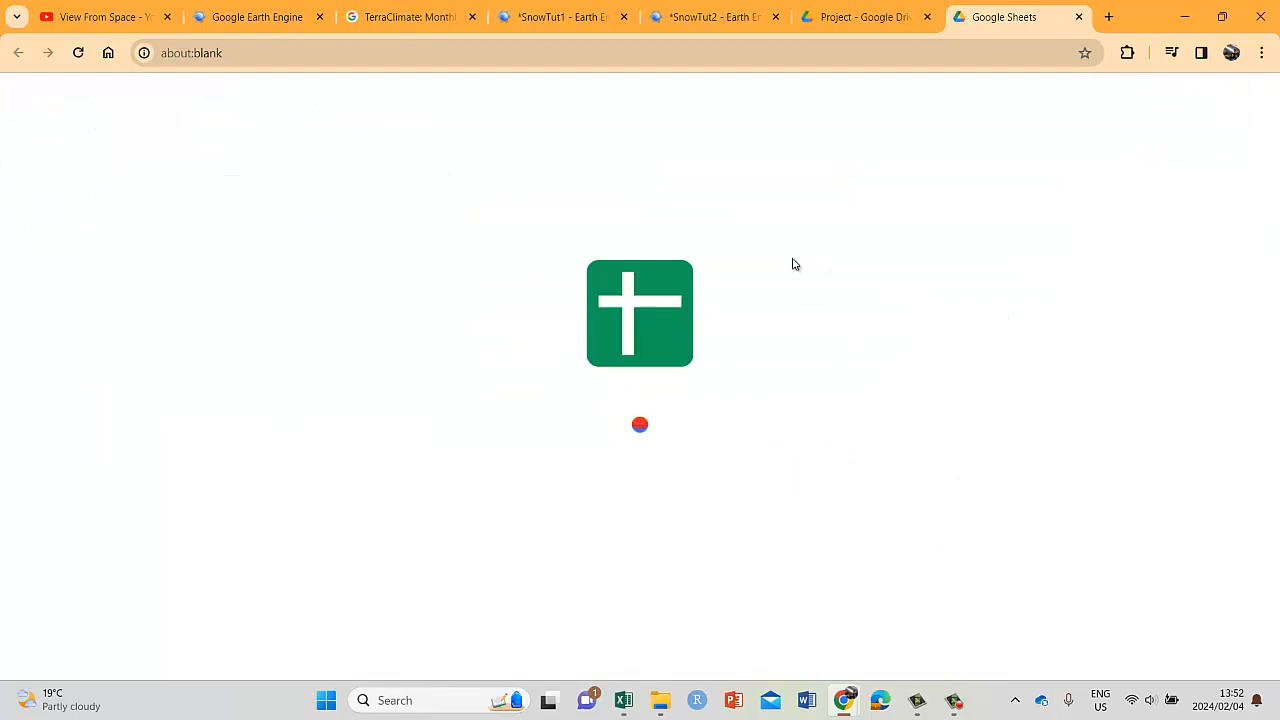
- Check the 'CSV' fileFormat setting in SnowTut2's export block and return to the tmmx spreadsheet
left_click(685, 14)
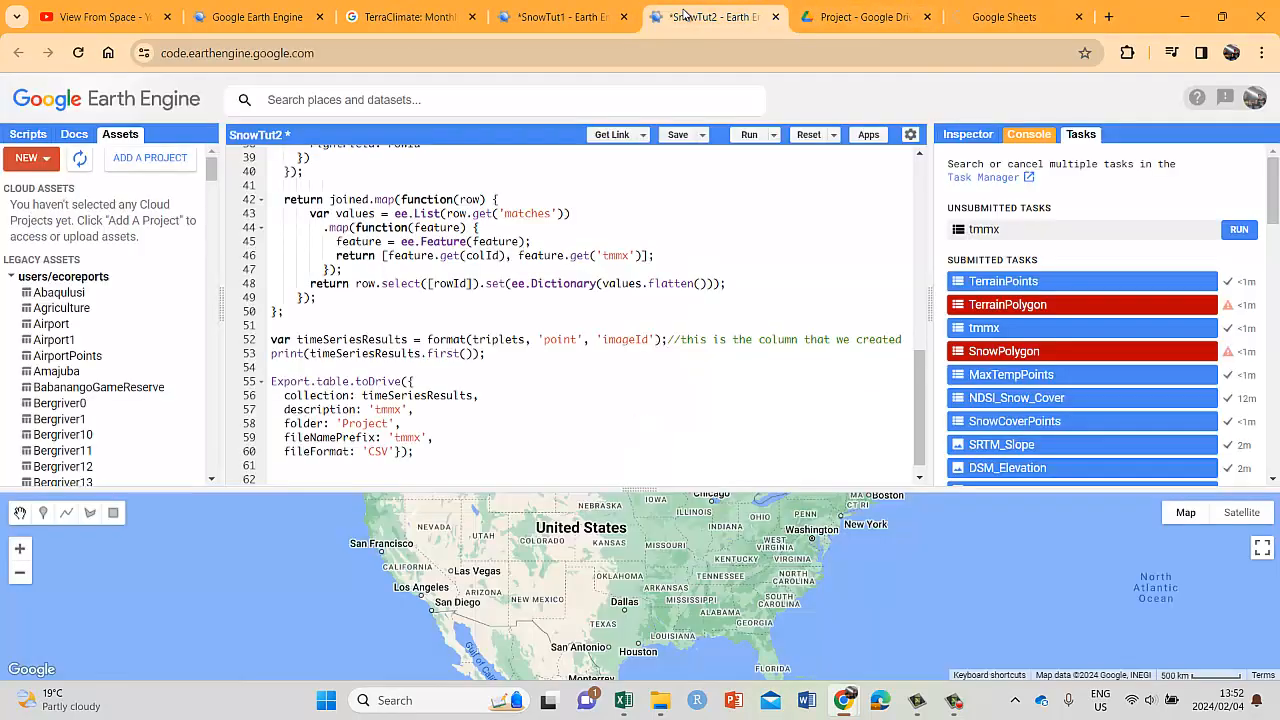
left_click_drag(392, 451, 369, 451)
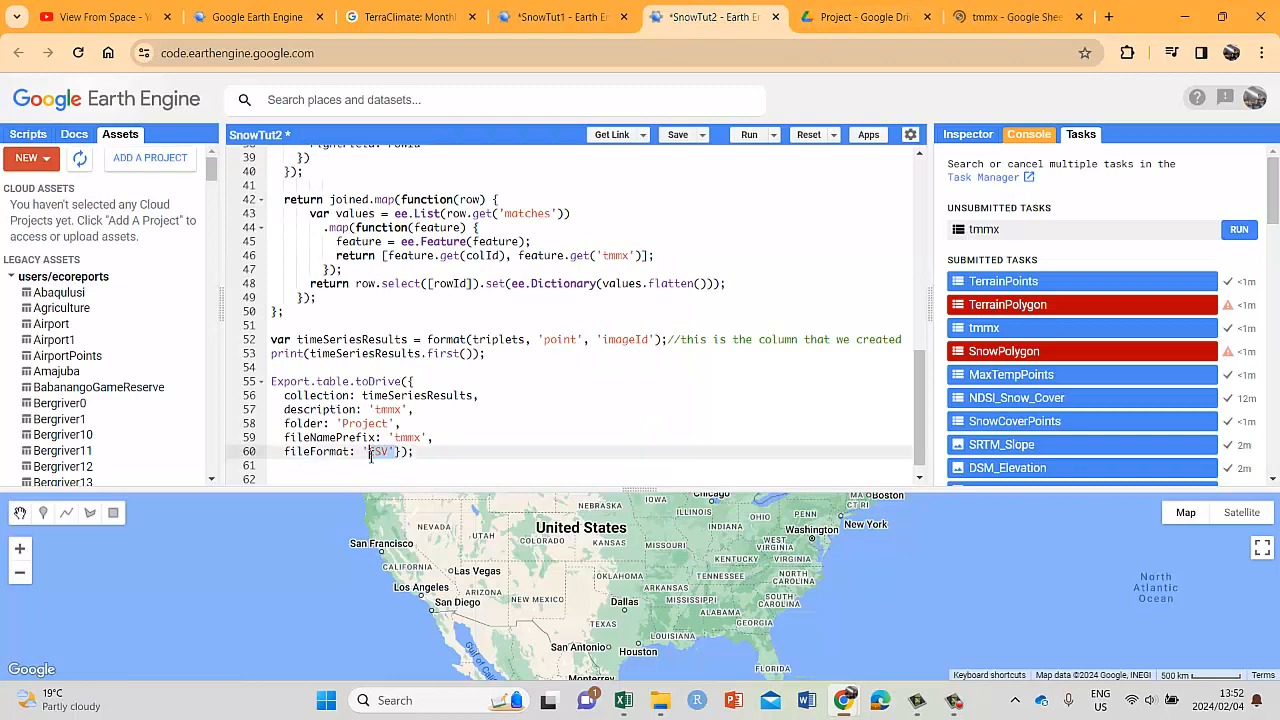
left_click(1012, 16)
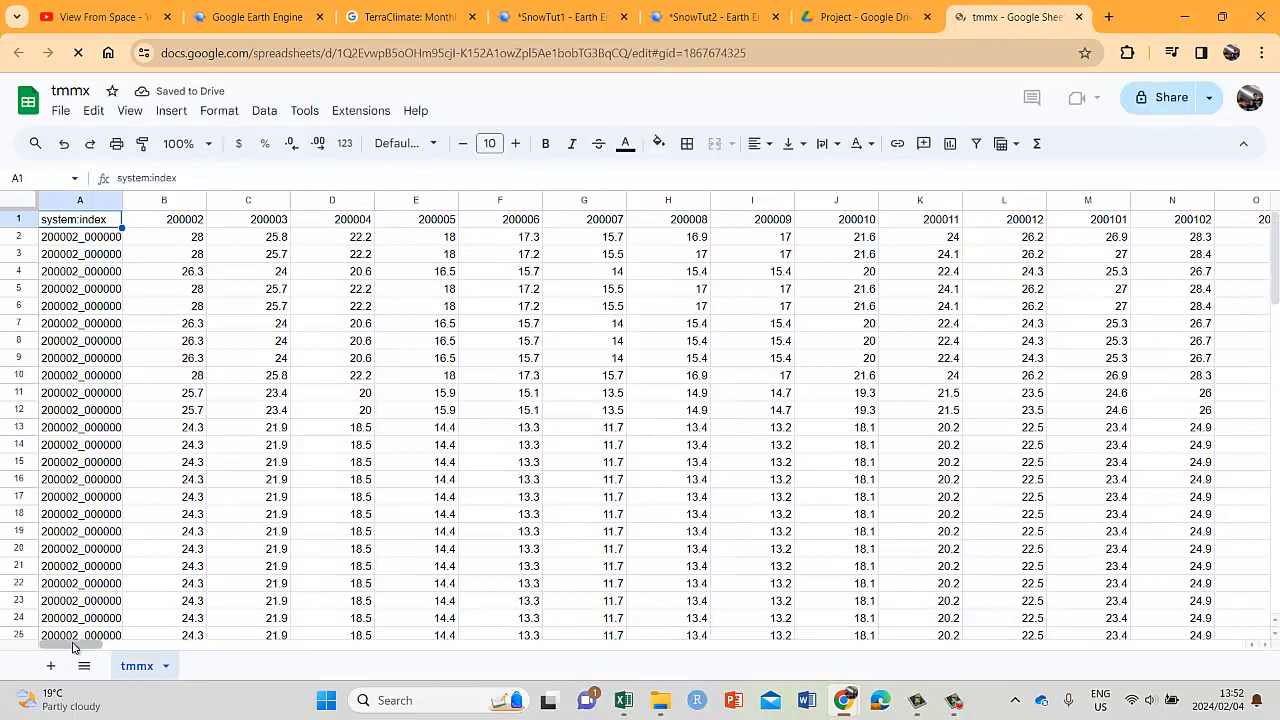
- Examine the first row's point and .geo values in the tmmx sheet's last columns, and return to the first column
left_click_drag(74, 645, 1213, 645)
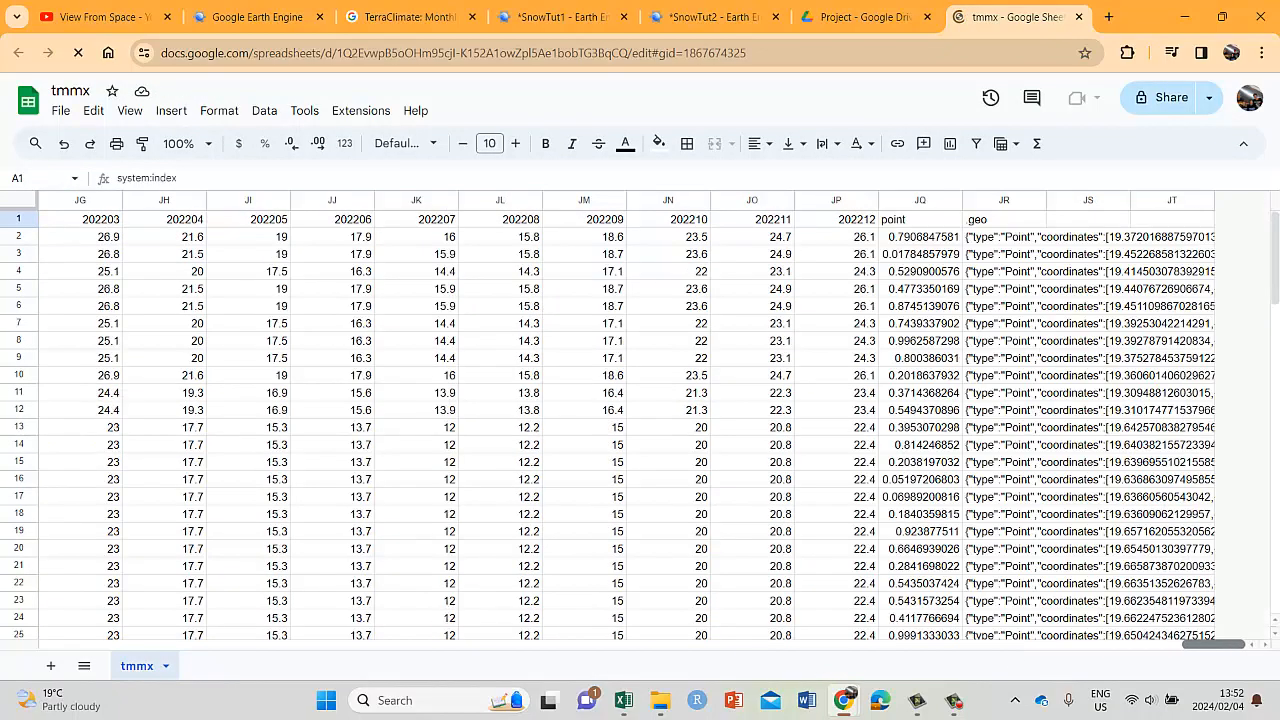
left_click(933, 243)
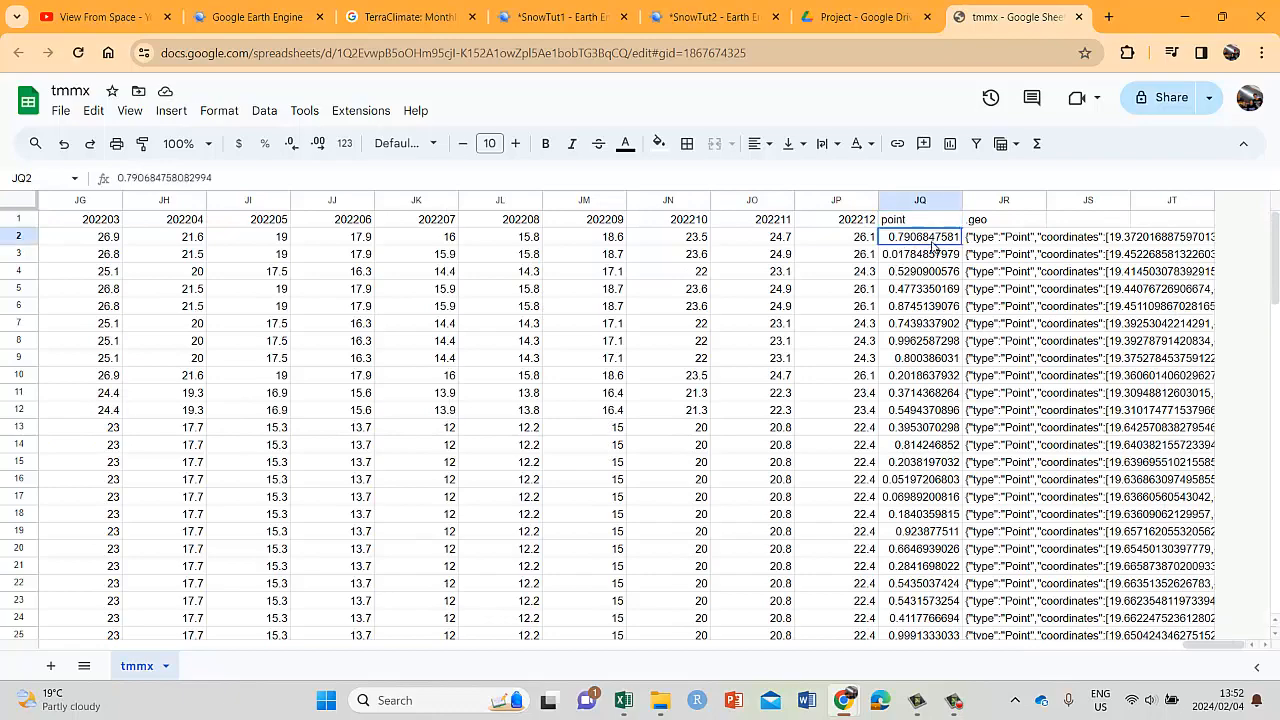
left_click(1000, 239)
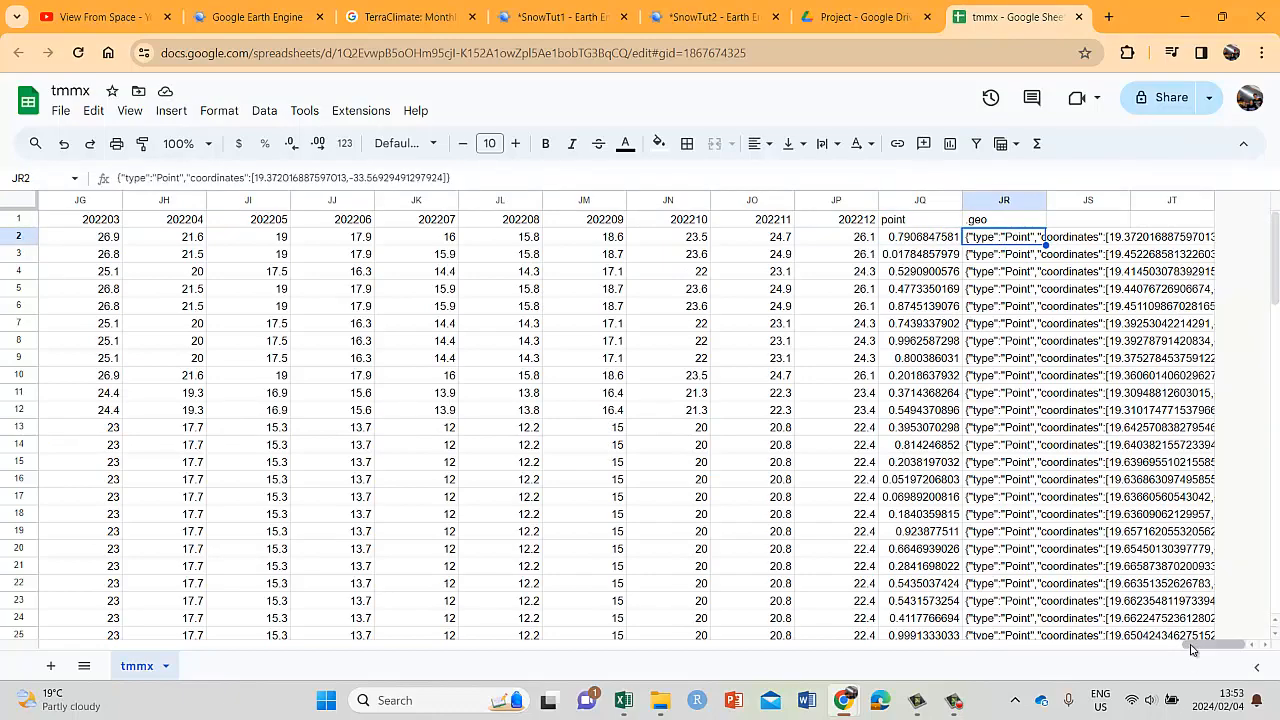
left_click_drag(1190, 650, 14, 652)
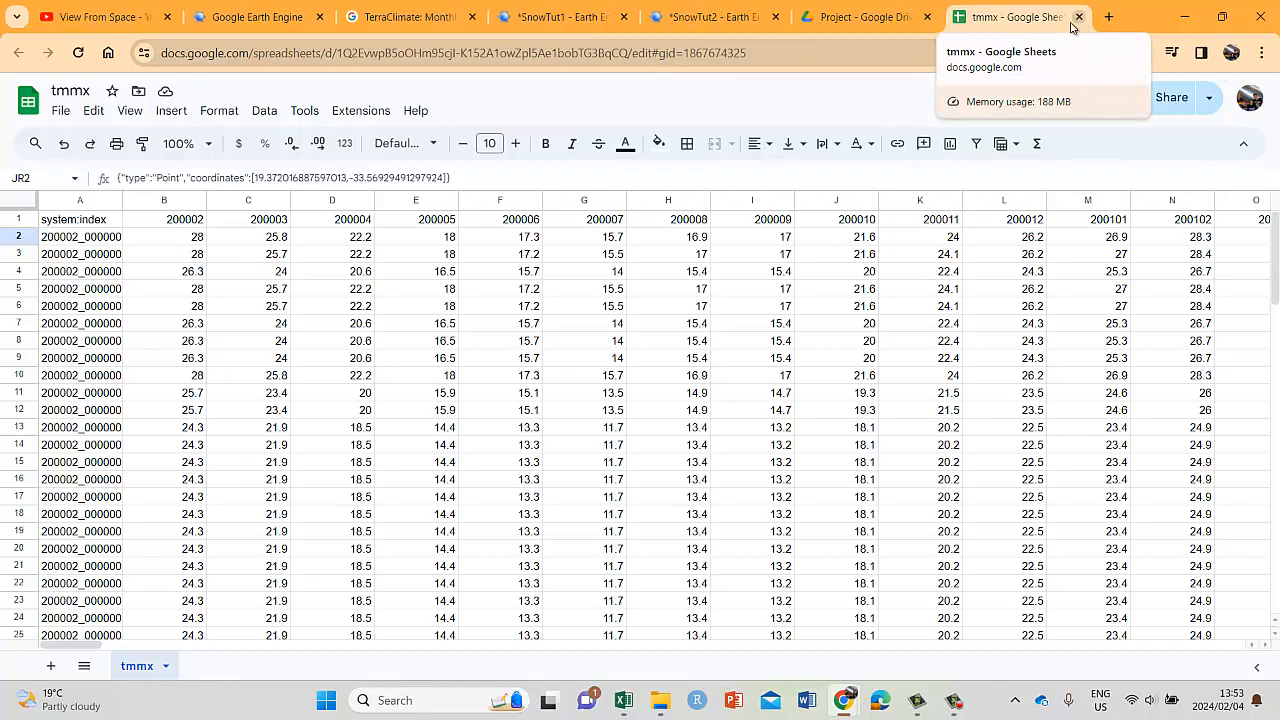
- Download the tmmx sheet as a Microsoft Excel (.xlsx) file named tmmxexcel in the Tut76 folder, and open it in Excel with editing enabled
left_click(61, 110)
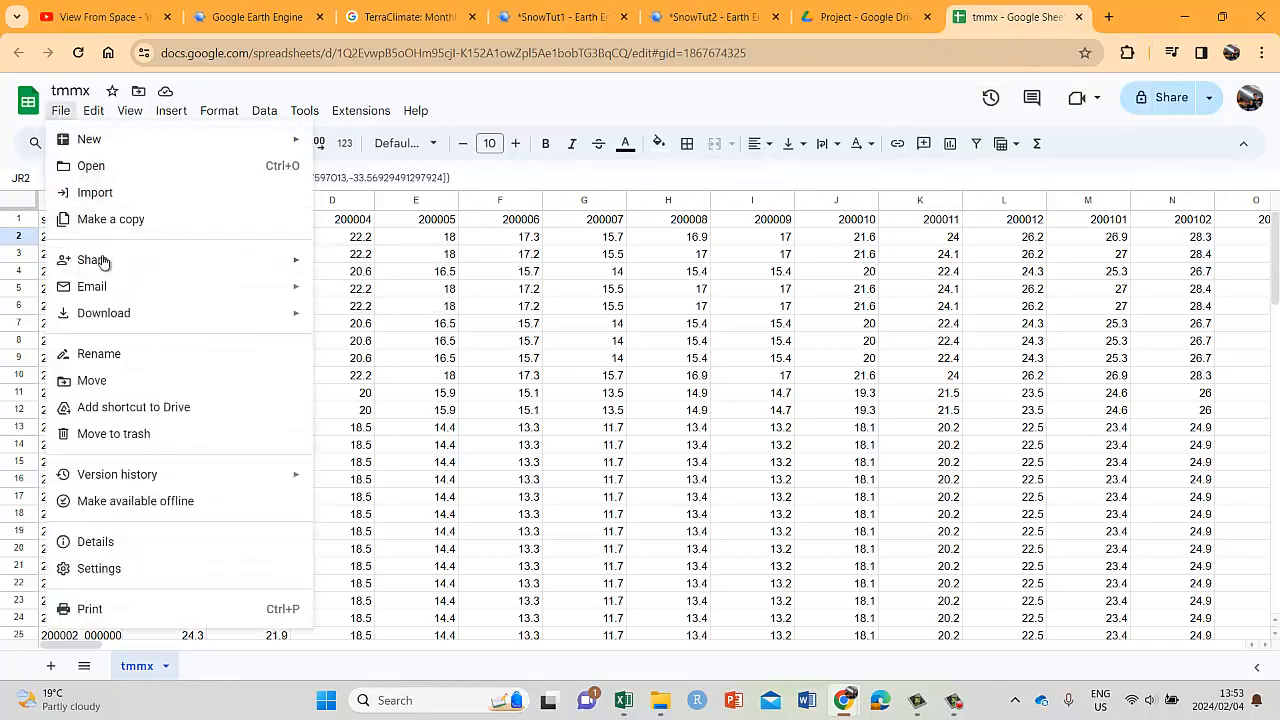
mouse_move(123, 268)
mouse_move(128, 327)
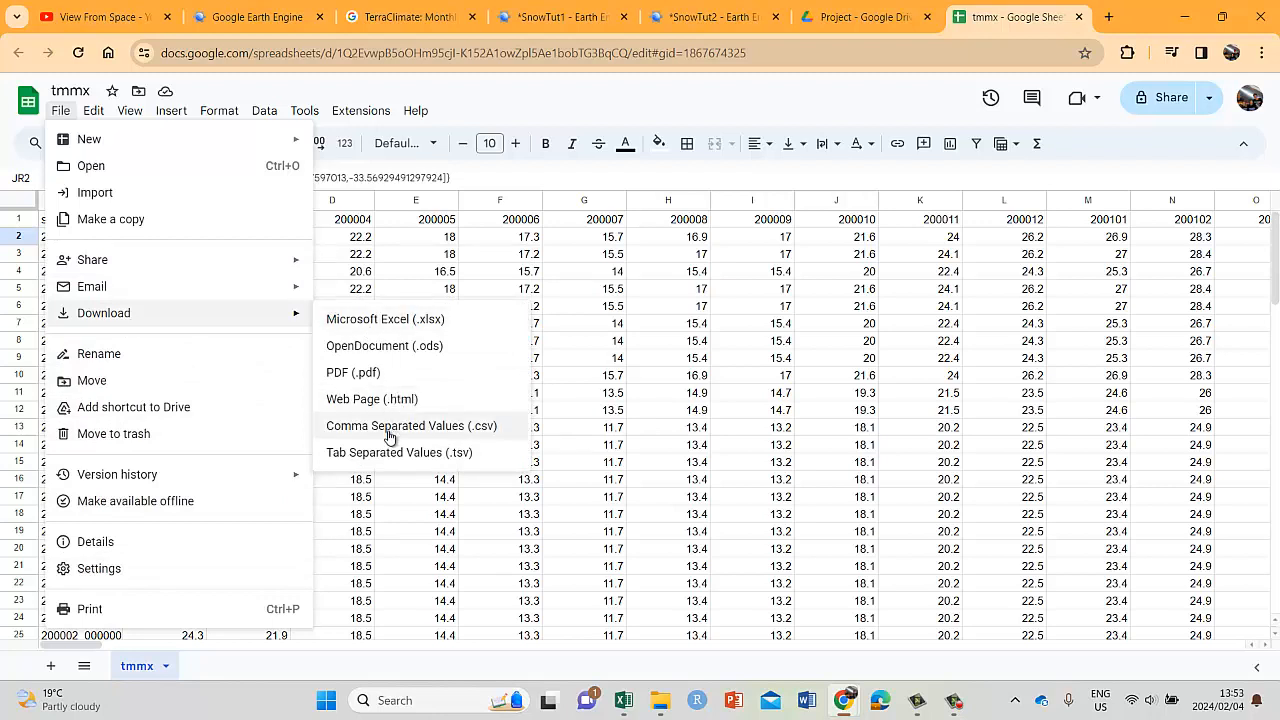
left_click(392, 320)
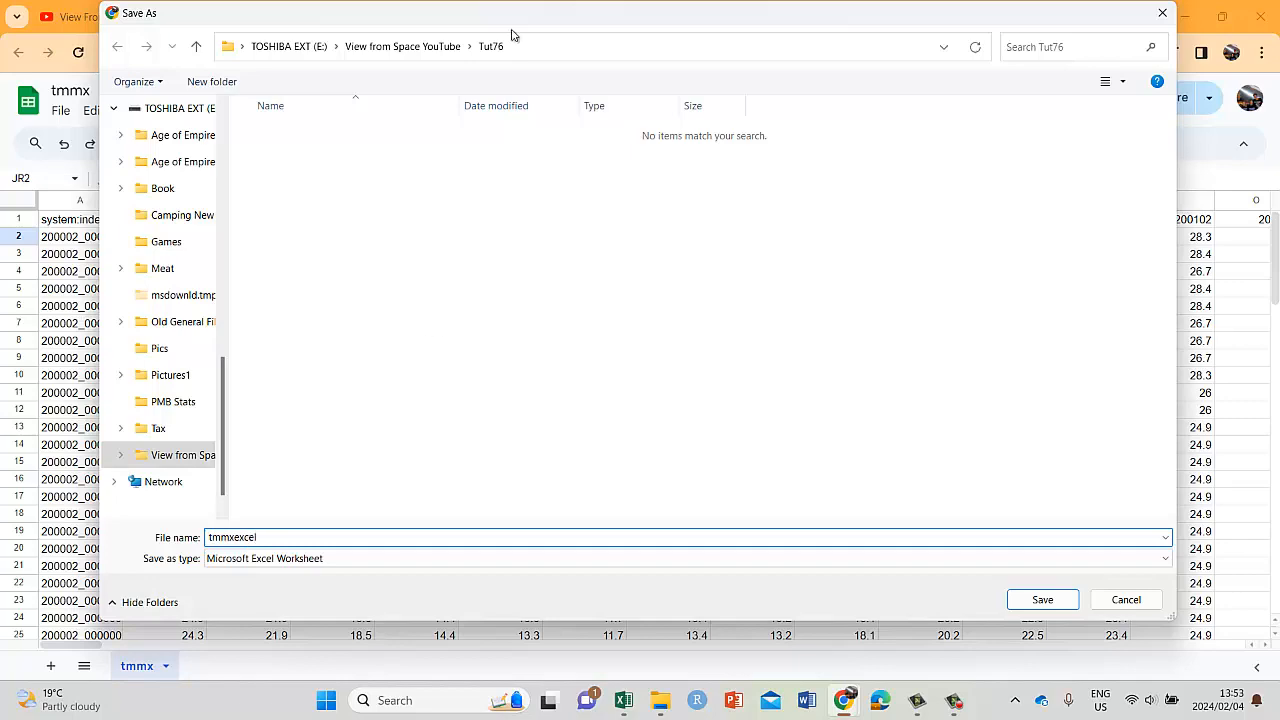
left_click(1042, 600)
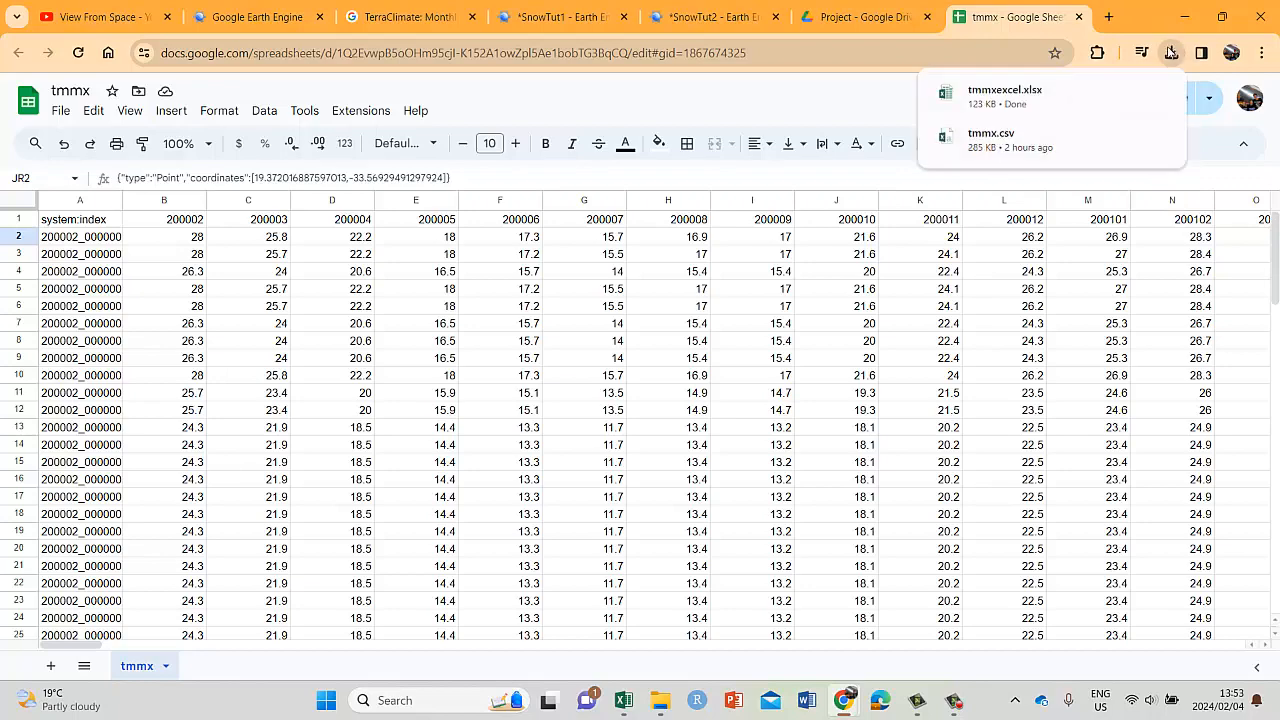
left_click(1008, 98)
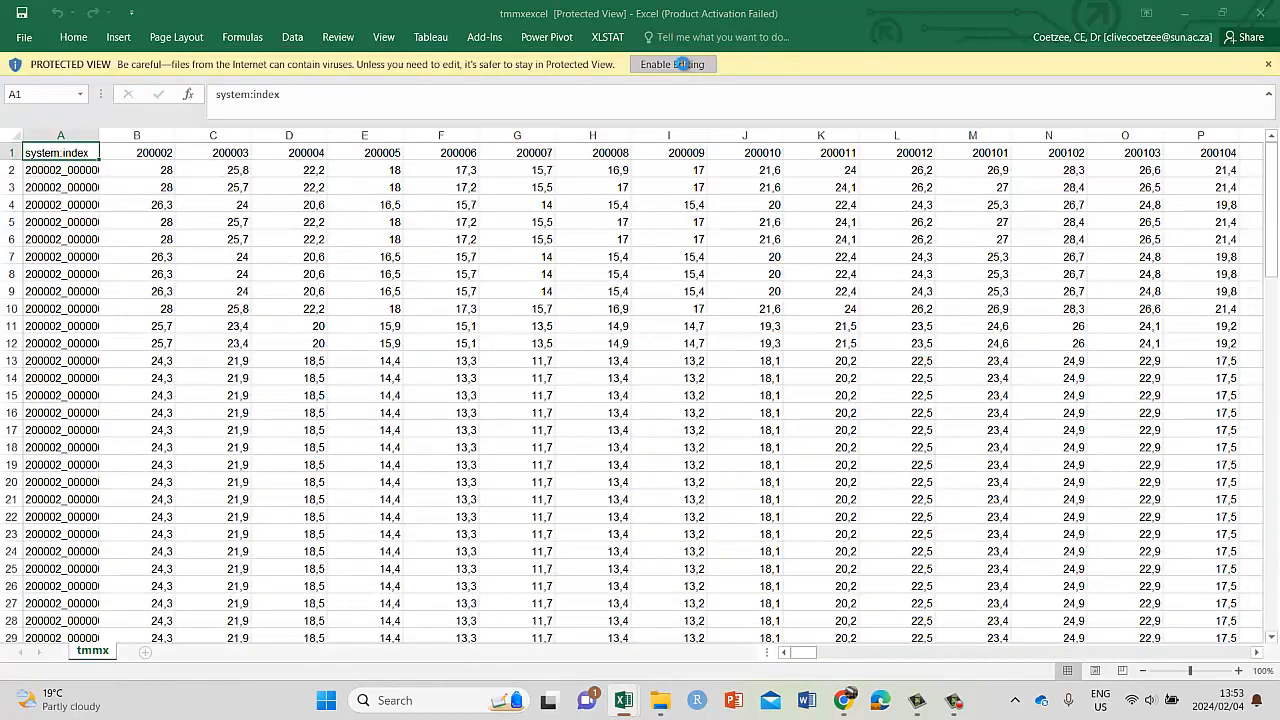
left_click(689, 64)
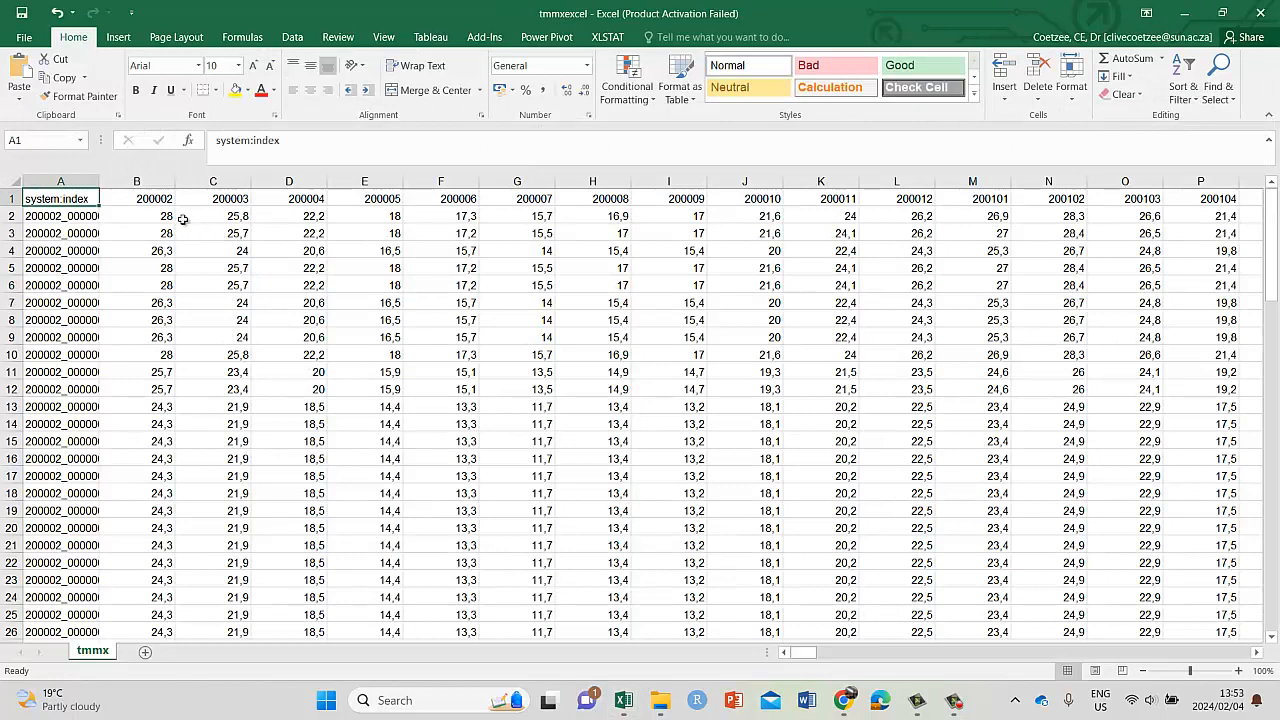
- Look through the monthly date headers 200002 to 200005 in the first row of the tmmxexcel workbook
left_click(164, 199)
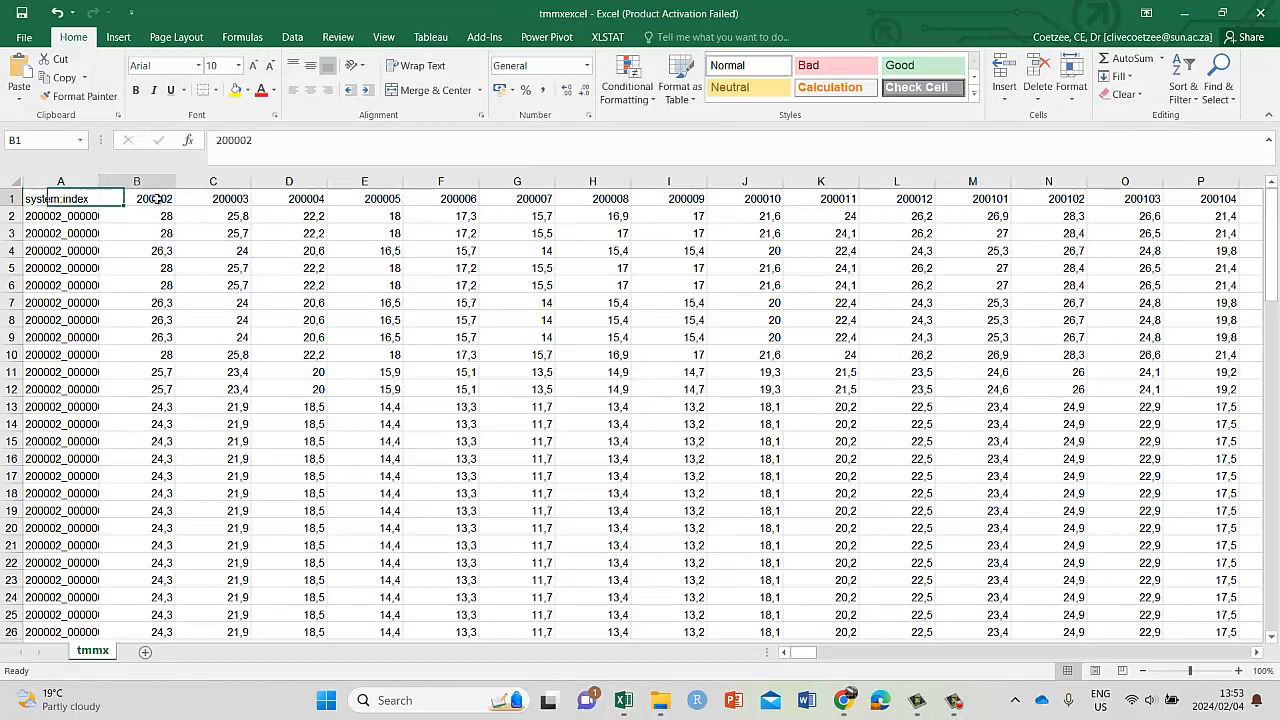
left_click(231, 201)
left_click(292, 203)
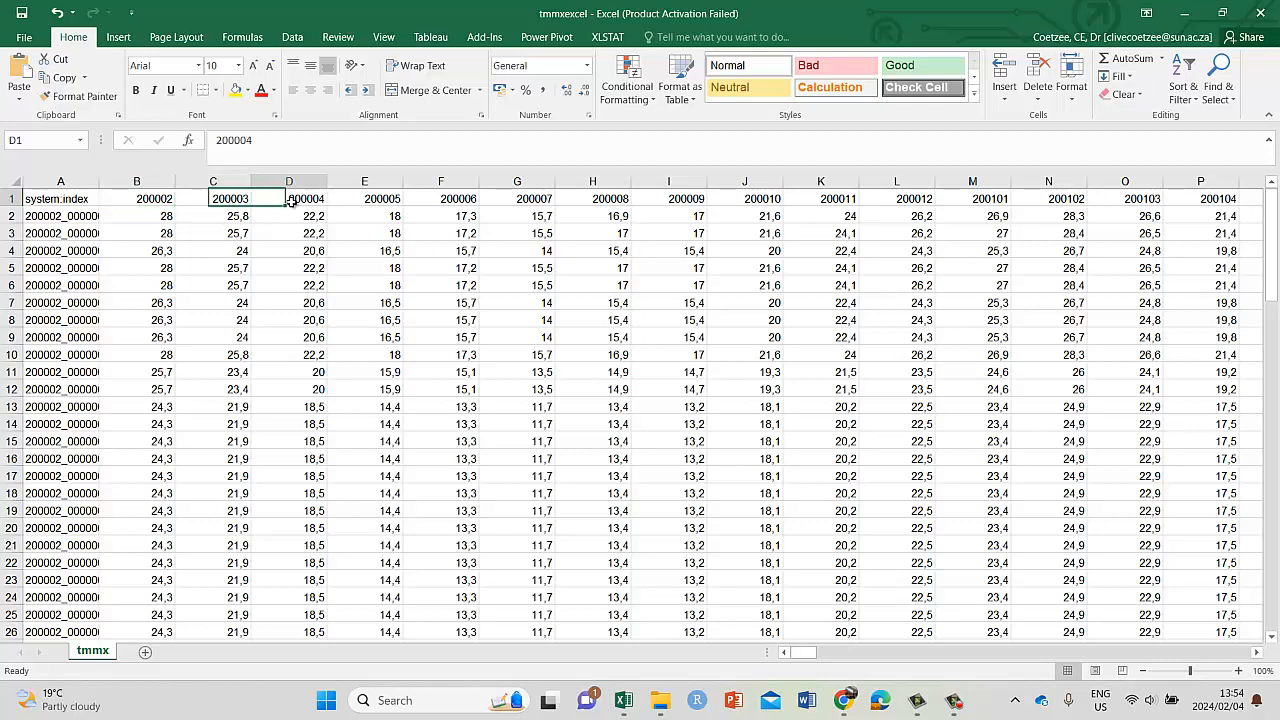
left_click(370, 198)
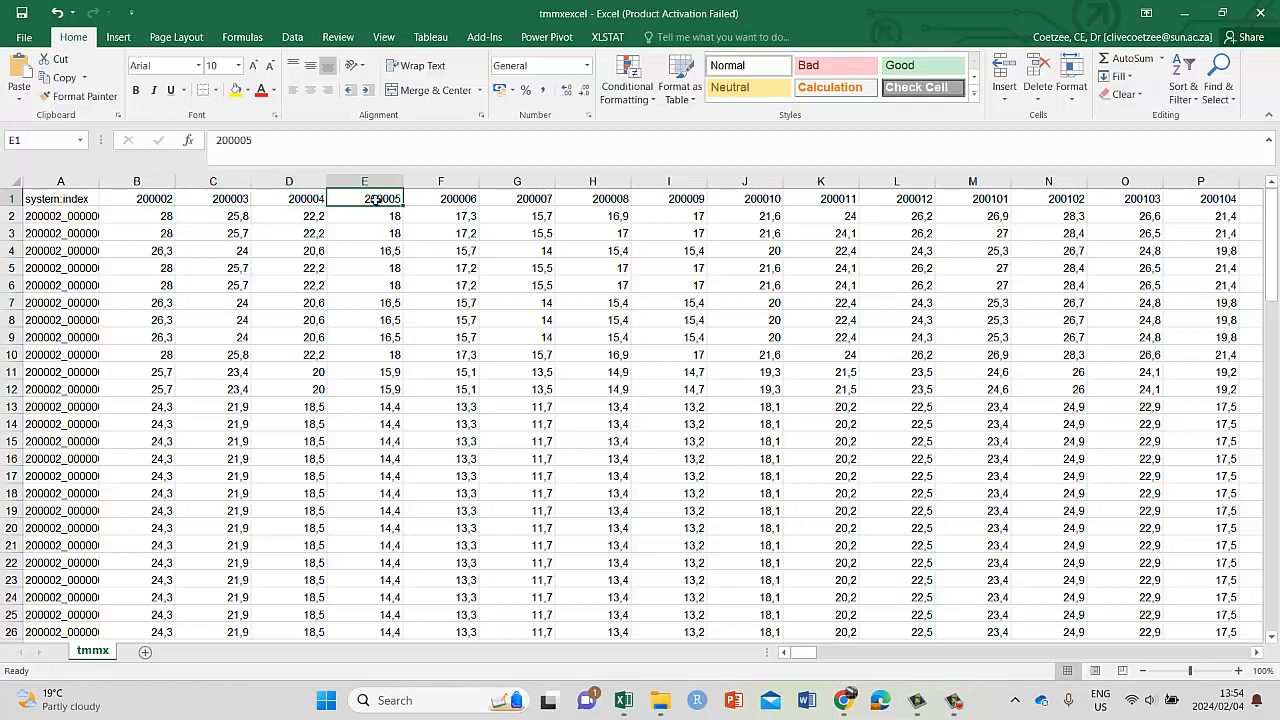
- Examine the 202212 header and the point and .geo columns at the far end of the tmmxexcel data
left_click_drag(804, 656, 1238, 655)
left_click_drag(1127, 216, 1116, 460)
left_click(1062, 197)
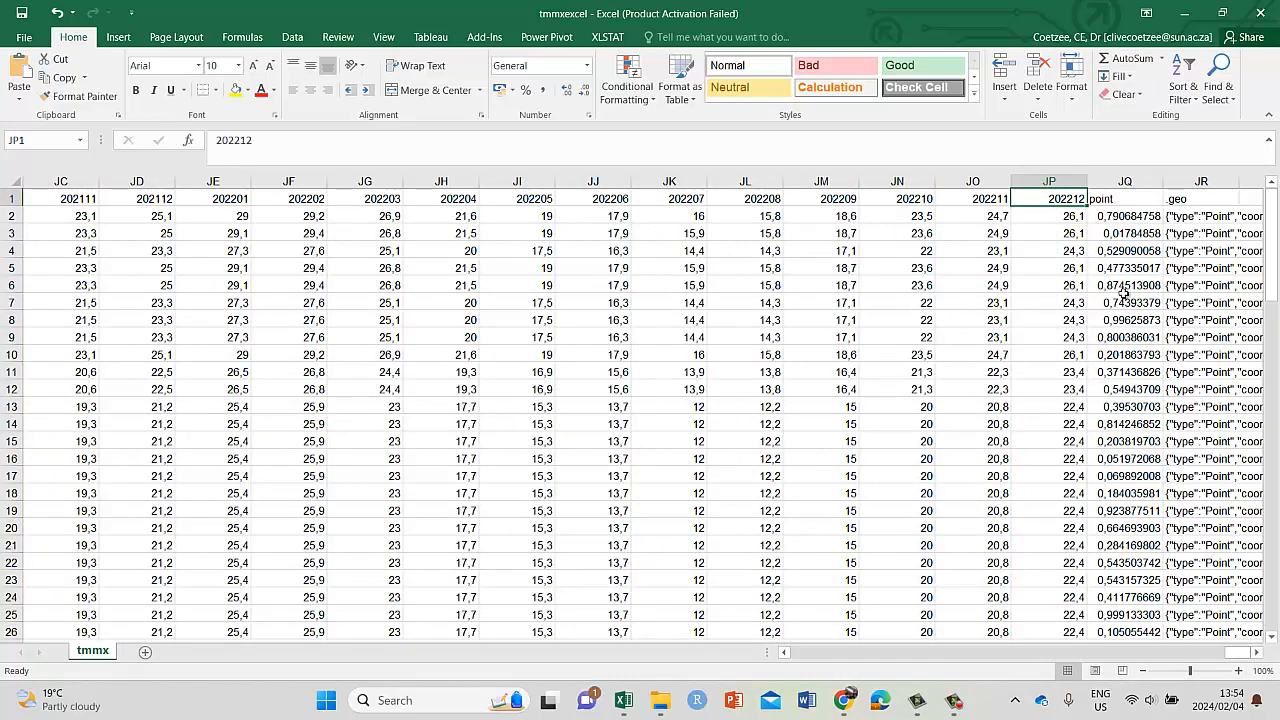
left_click(1121, 212)
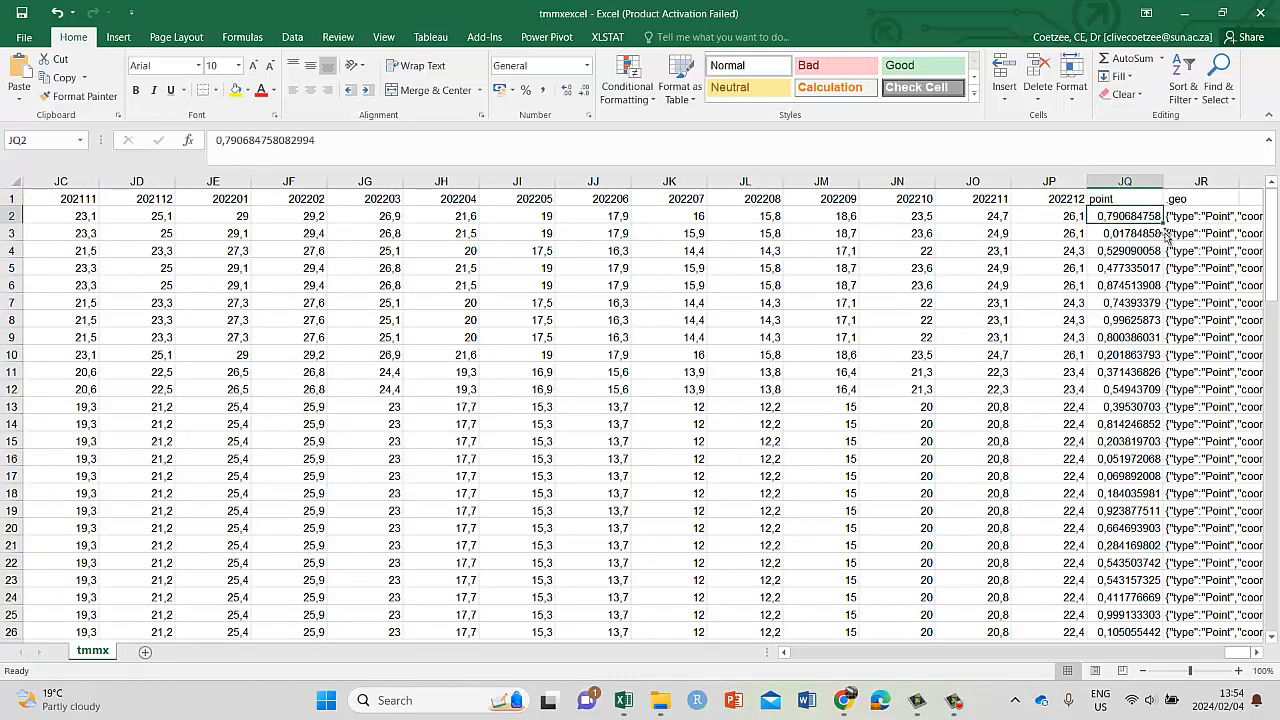
left_click(1256, 653)
key("Right")
key("Right")
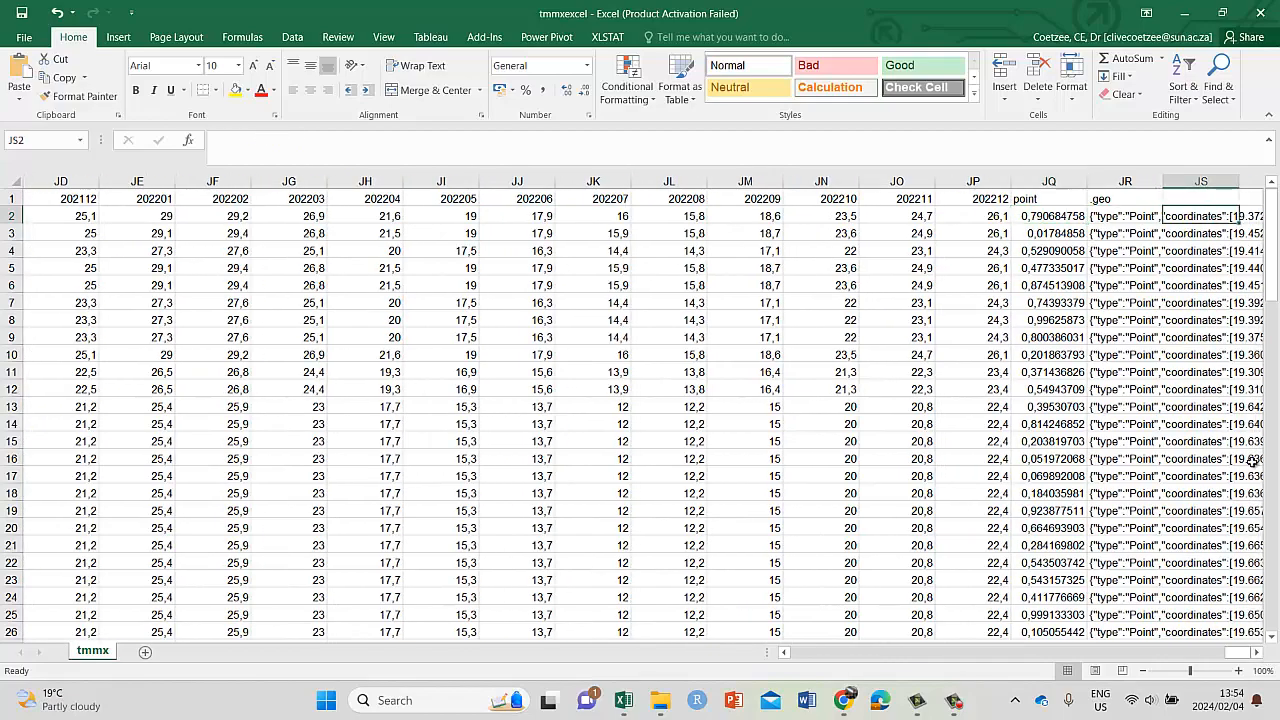
- Examine the first data row's coordinates text beyond the .geo column of the tmmxexcel data
left_click(1254, 653)
left_click(1254, 653)
left_click(1152, 214)
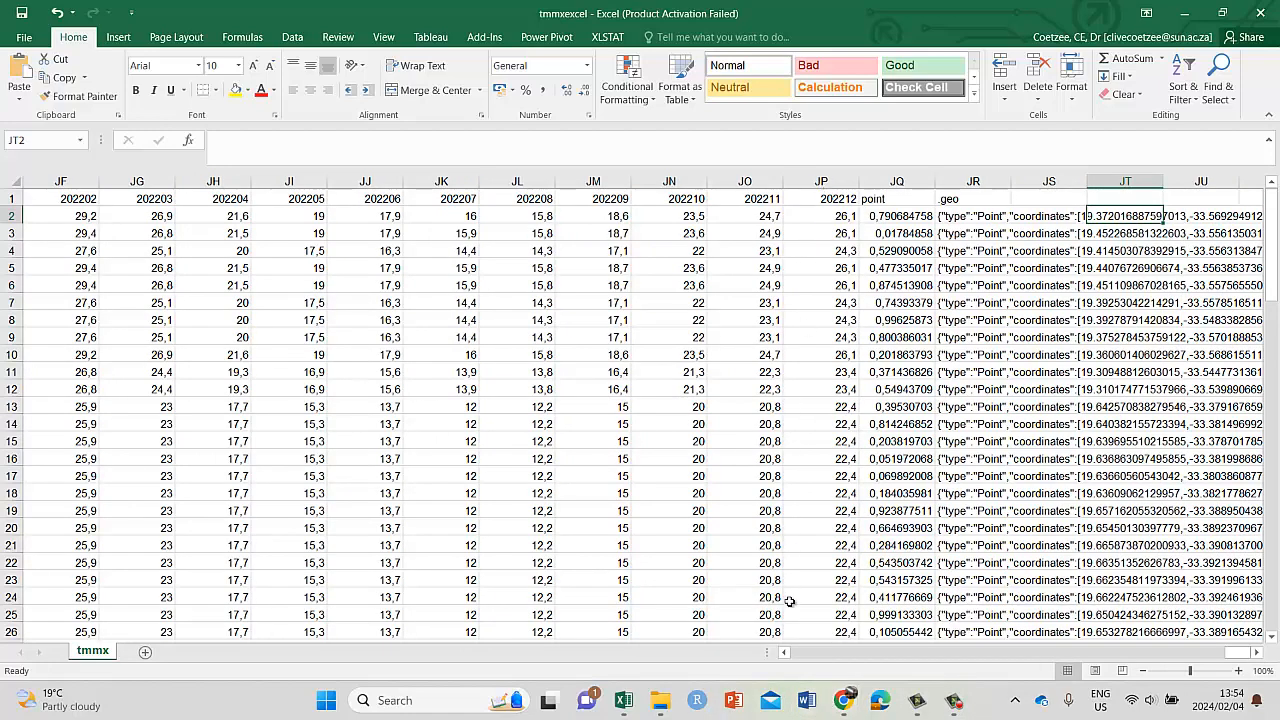
- Switch to the Snow_cover workbook and examine the three rows above the headers on the ts sheet
left_click(624, 704)
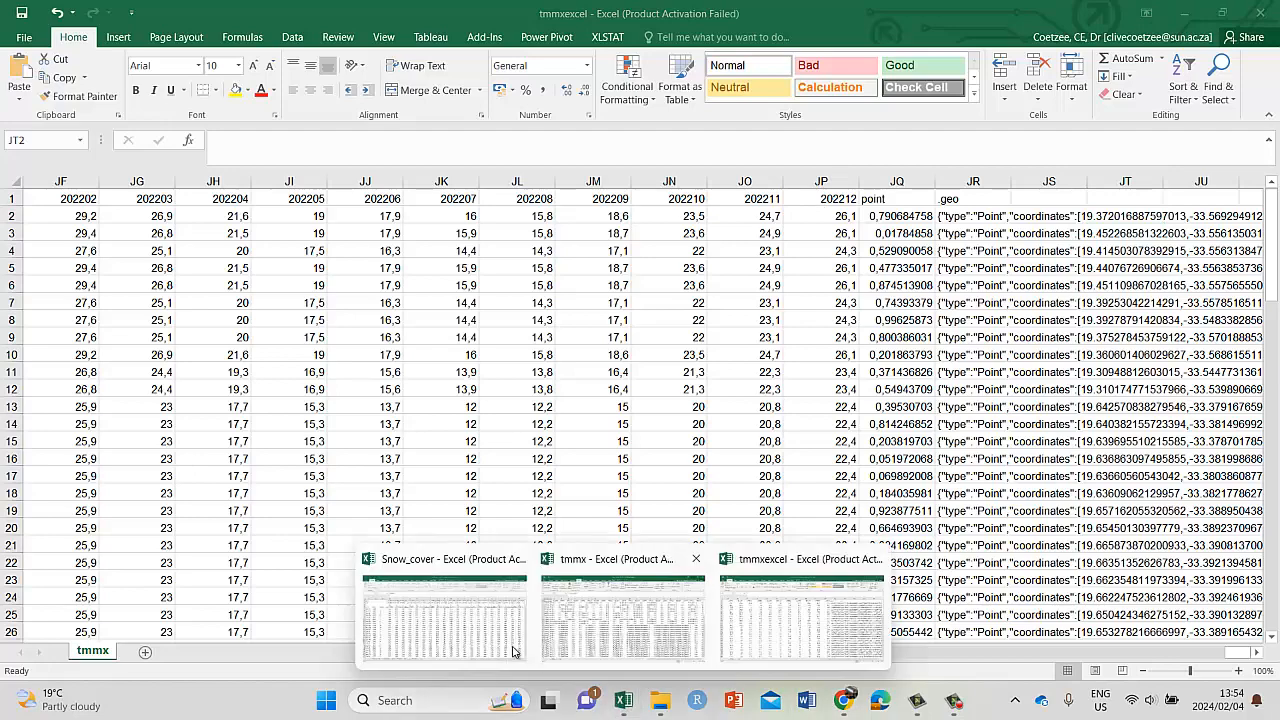
left_click(515, 580)
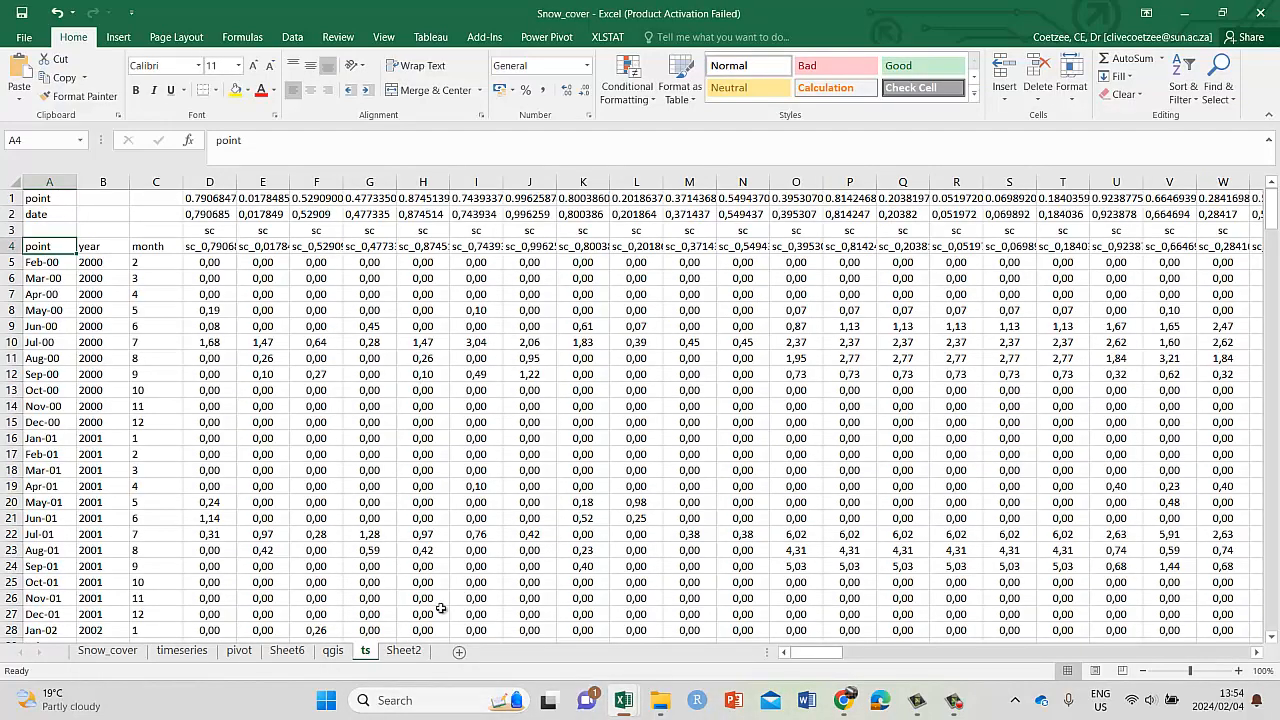
left_click_drag(825, 651, 729, 636)
left_click_drag(8, 198, 5, 232)
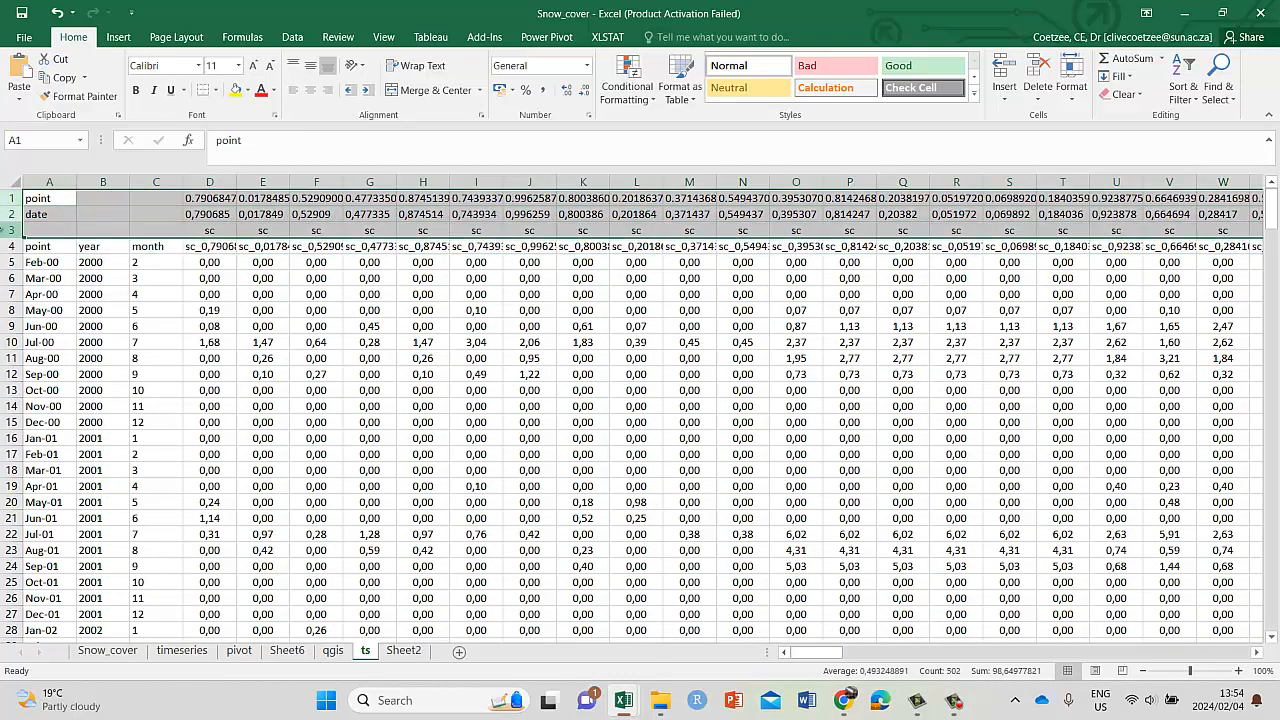
left_click(205, 246)
key("Up")
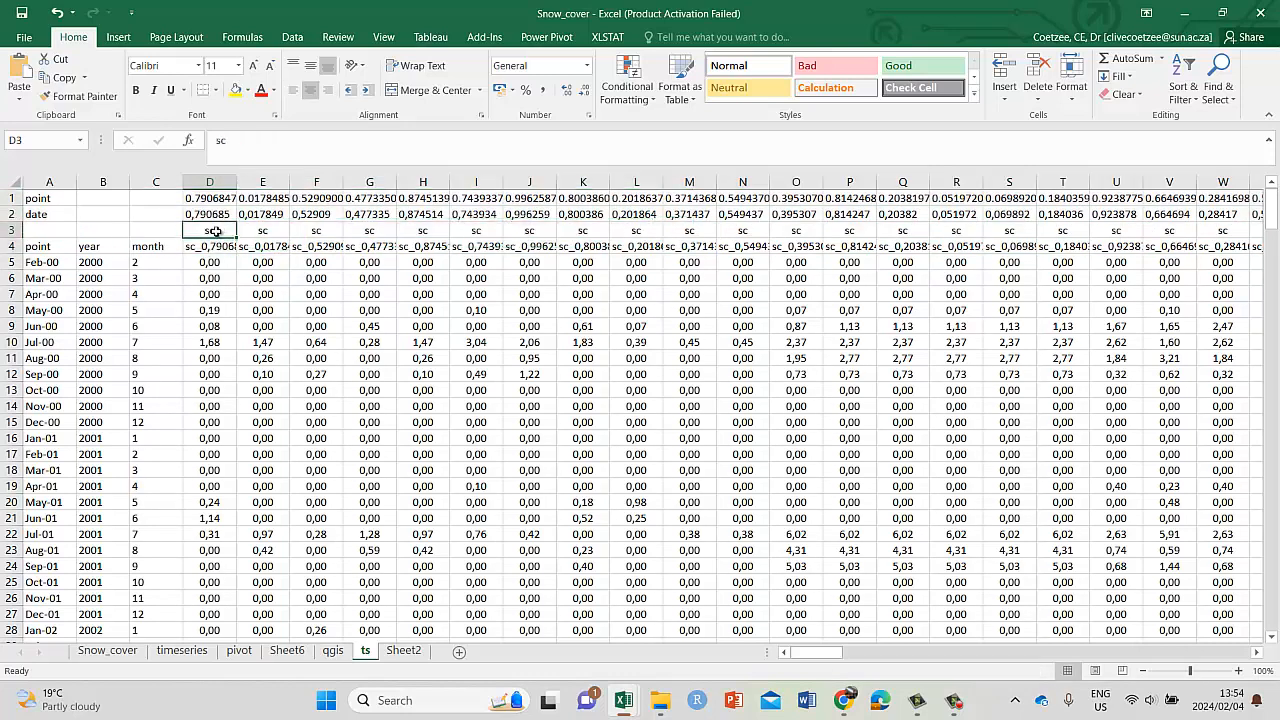
- Compare the combined header formula in D4 with the full point number stored in D2
left_click(205, 246)
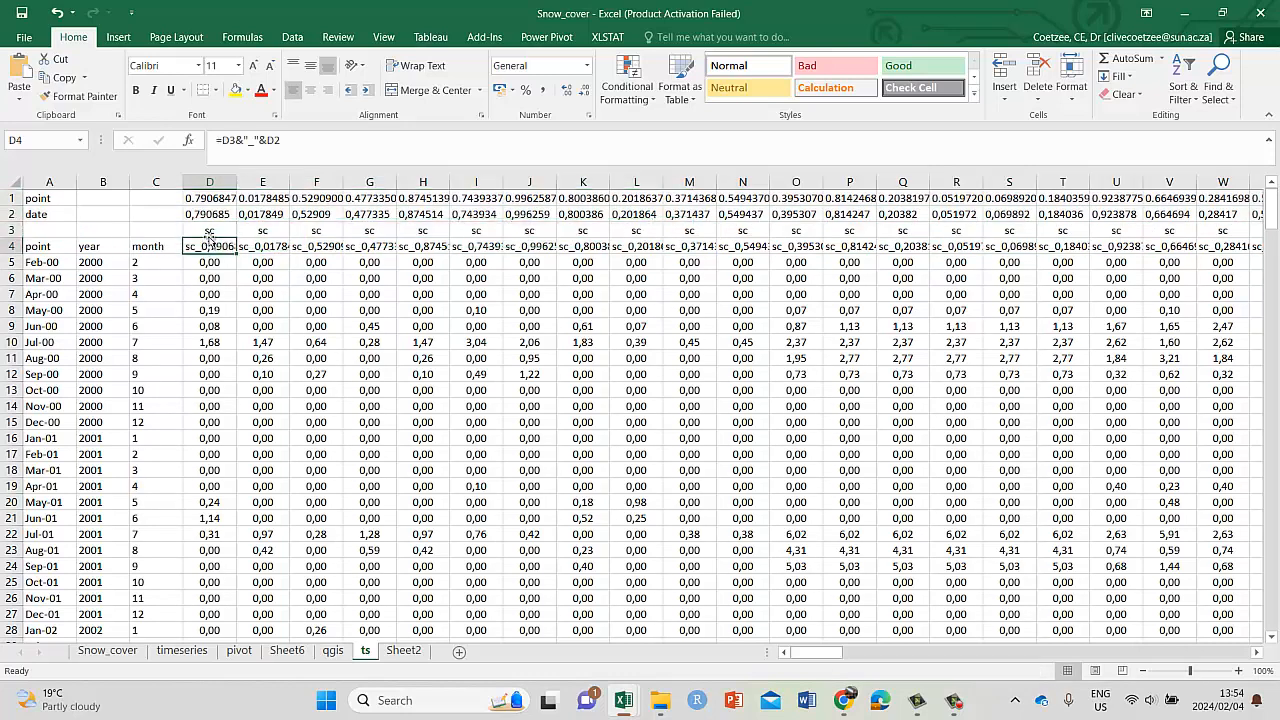
left_click(213, 210)
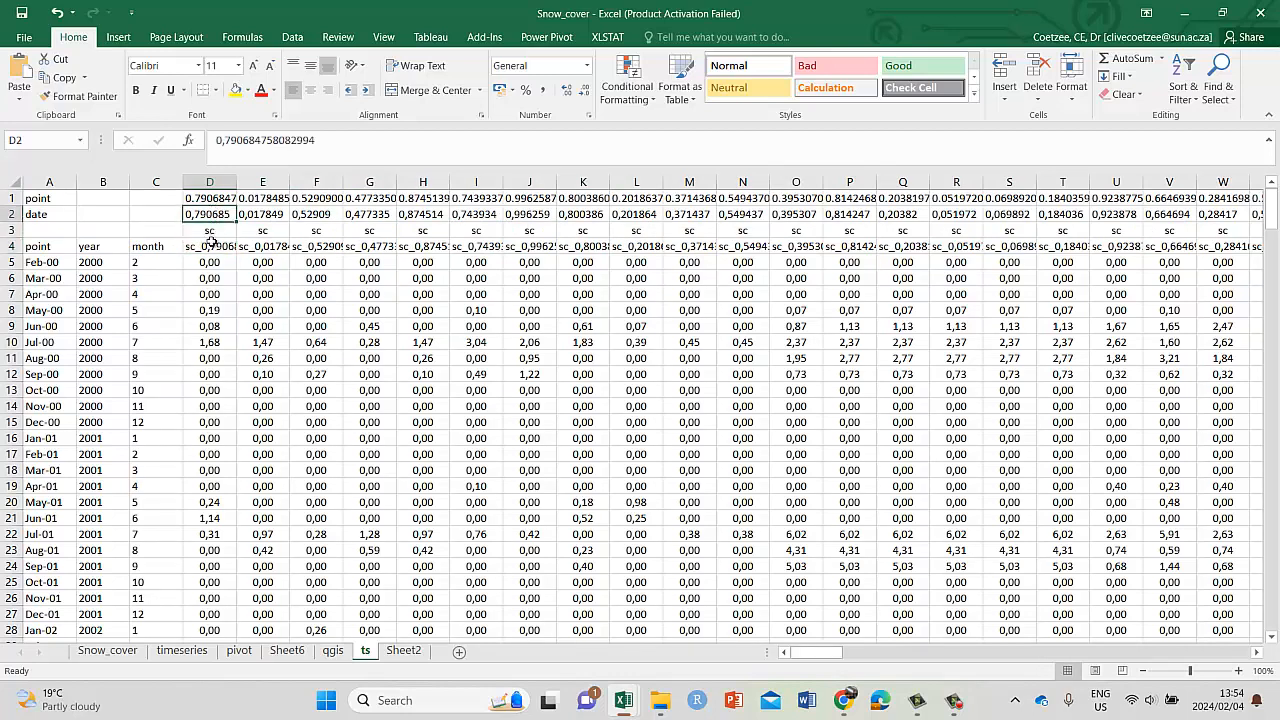
left_click(211, 249)
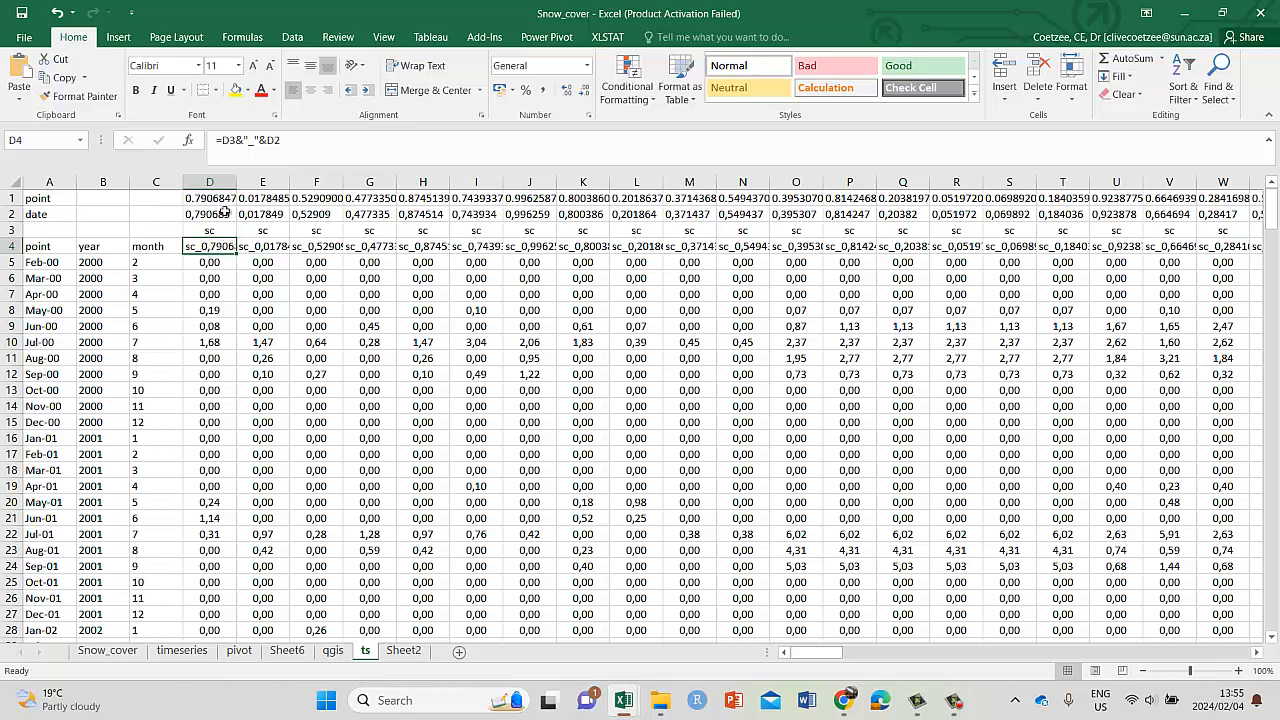
left_click(224, 212)
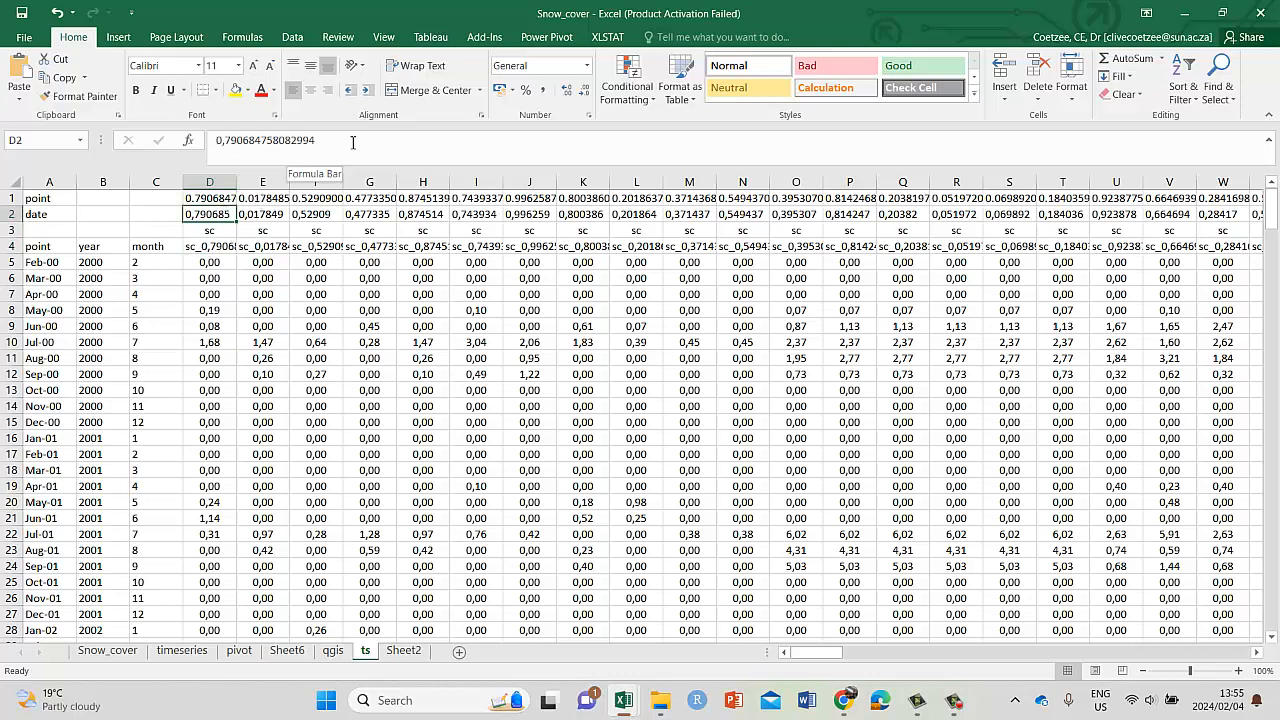
left_click_drag(350, 142, 195, 146)
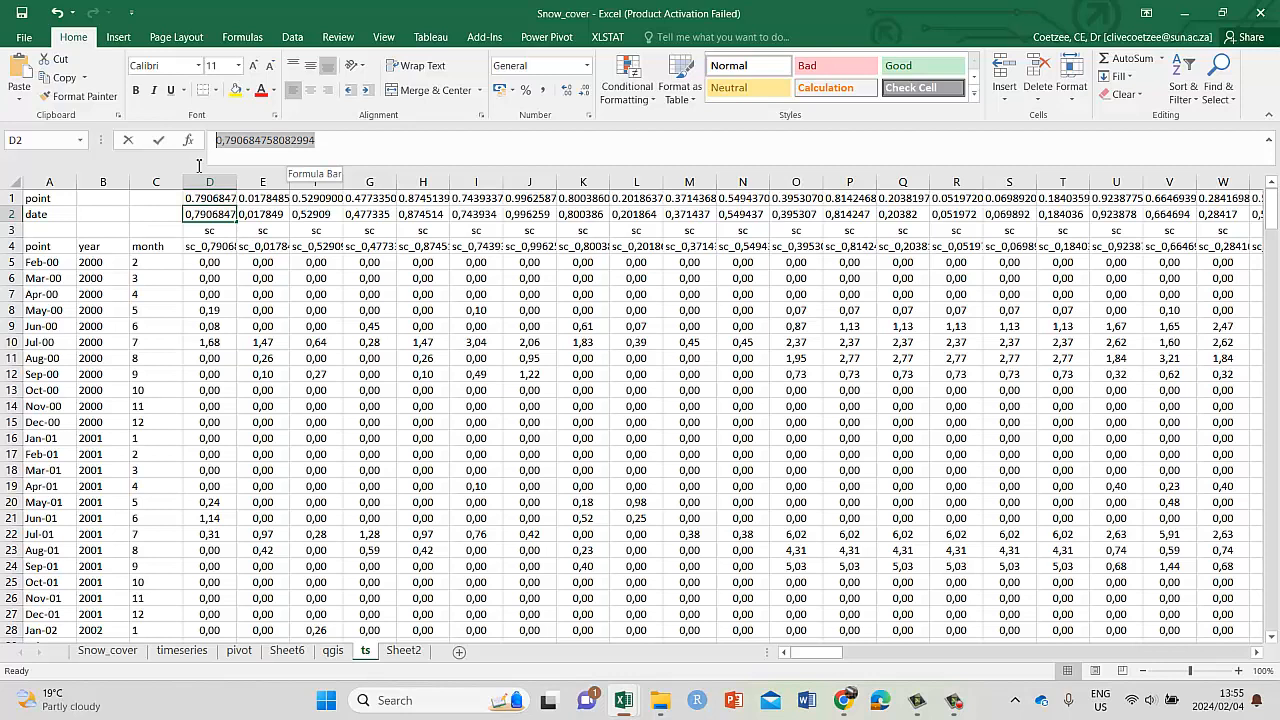
left_click(197, 249)
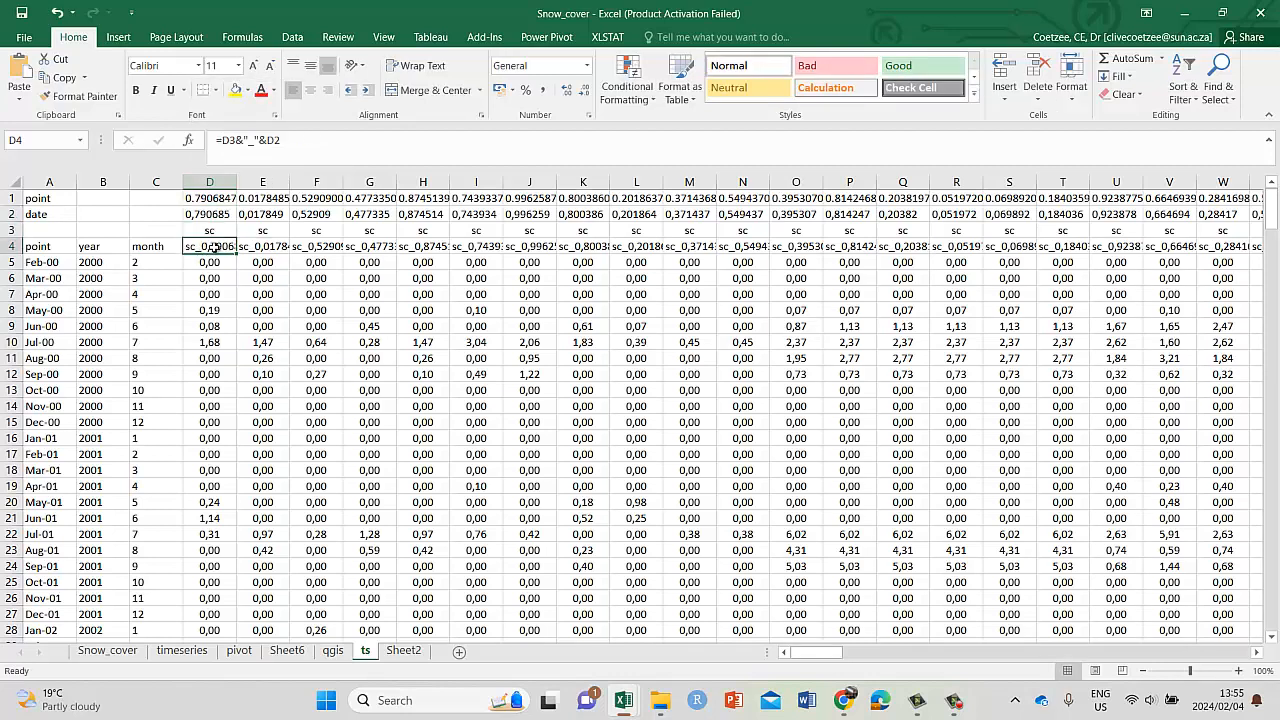
- Examine the date, year and month cells for Feb-00 and the snow cover values beside them
left_click(57, 261)
left_click(107, 266)
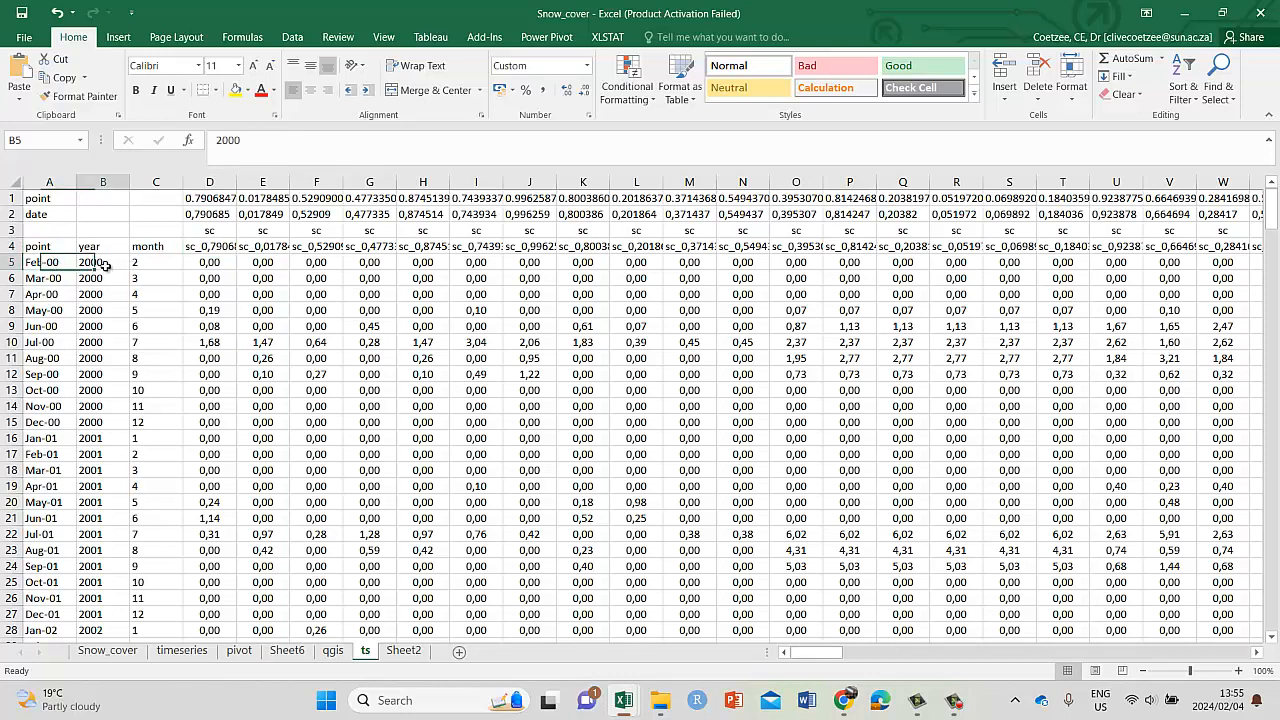
left_click(158, 266)
left_click(209, 247)
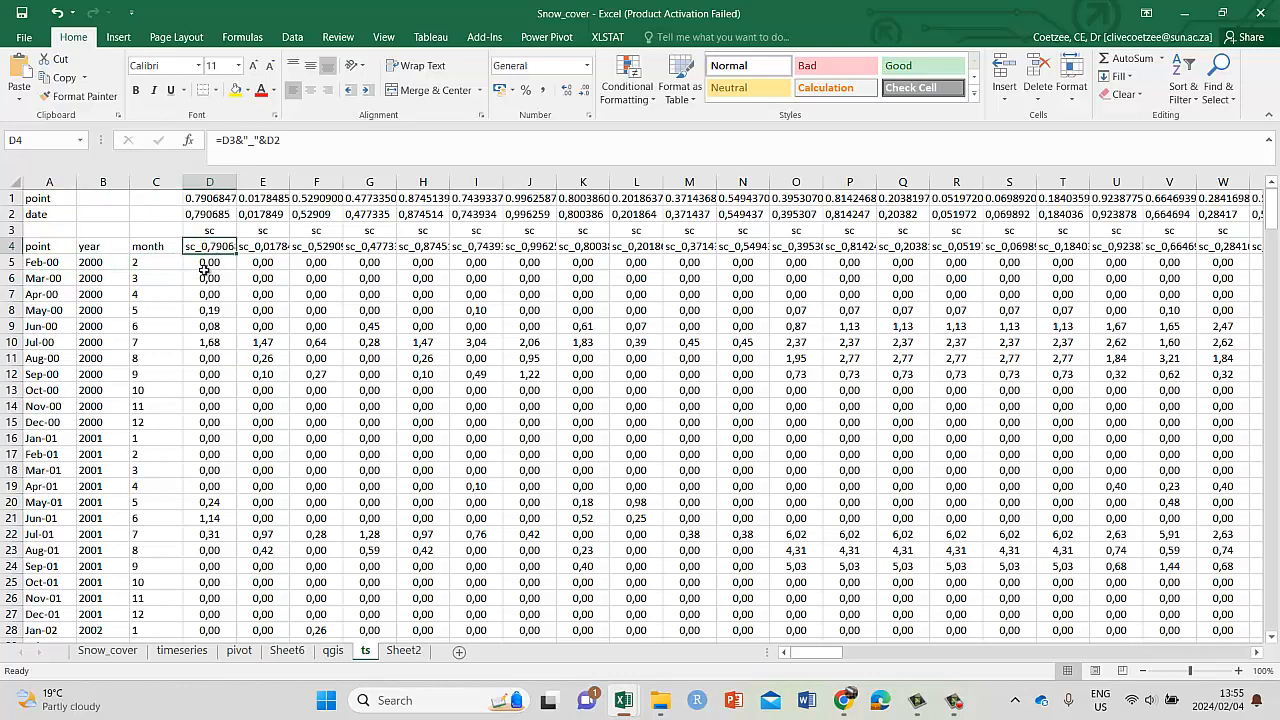
left_click_drag(208, 263, 415, 598)
left_click(42, 261)
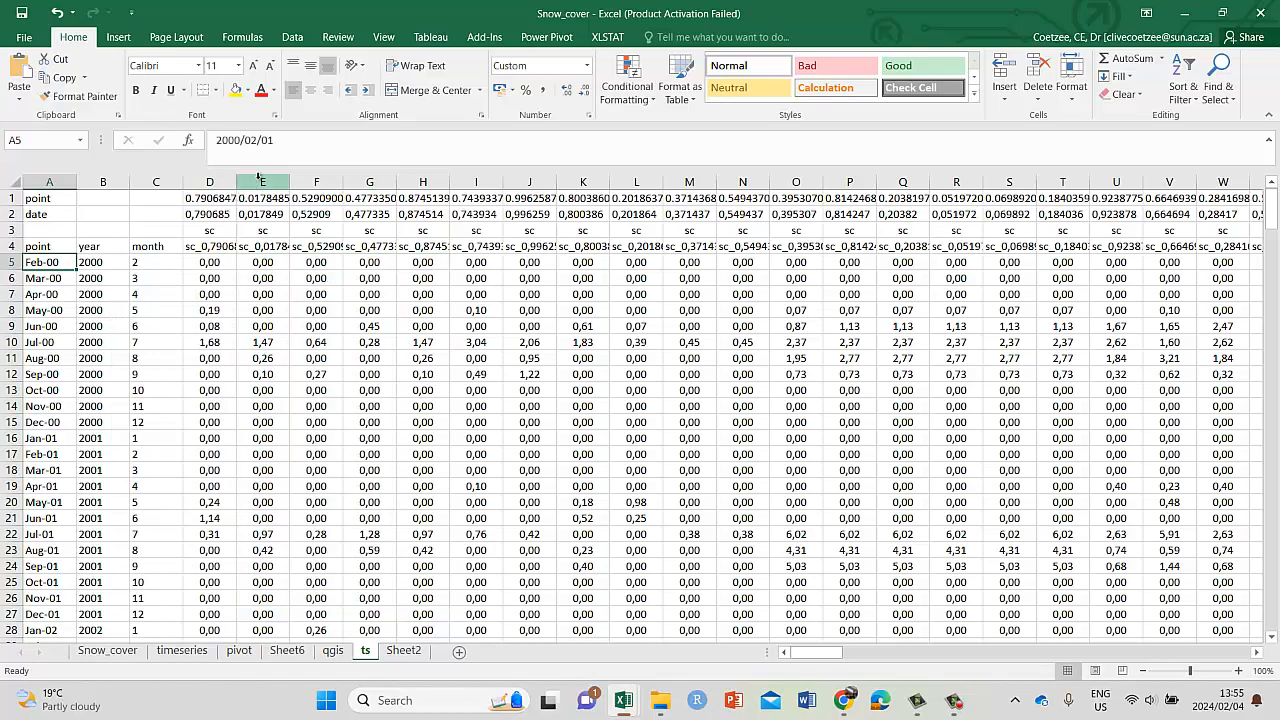
- Hide columns E through CY so the first point's sc and mt columns sit side by side
left_click_drag(258, 181, 545, 190)
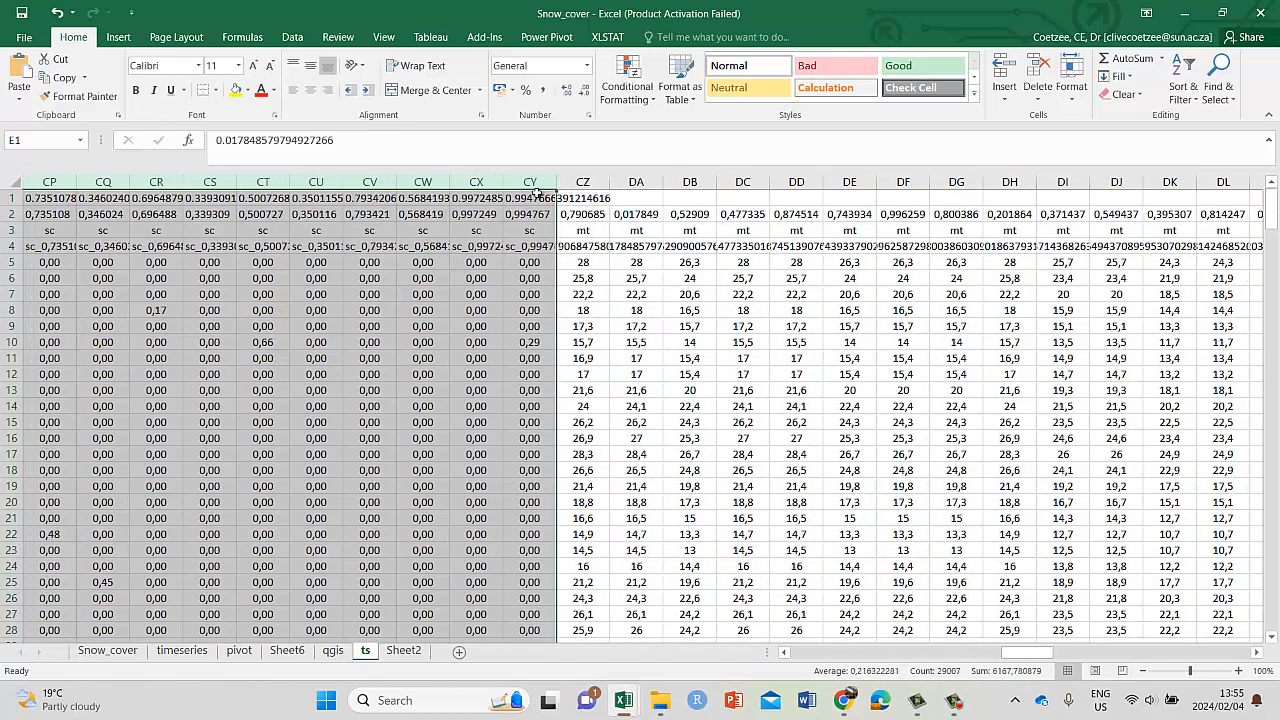
right_click(540, 186)
left_click(572, 403)
- Widen columns D and CZ until their full row 4 headers fit
left_click(228, 180)
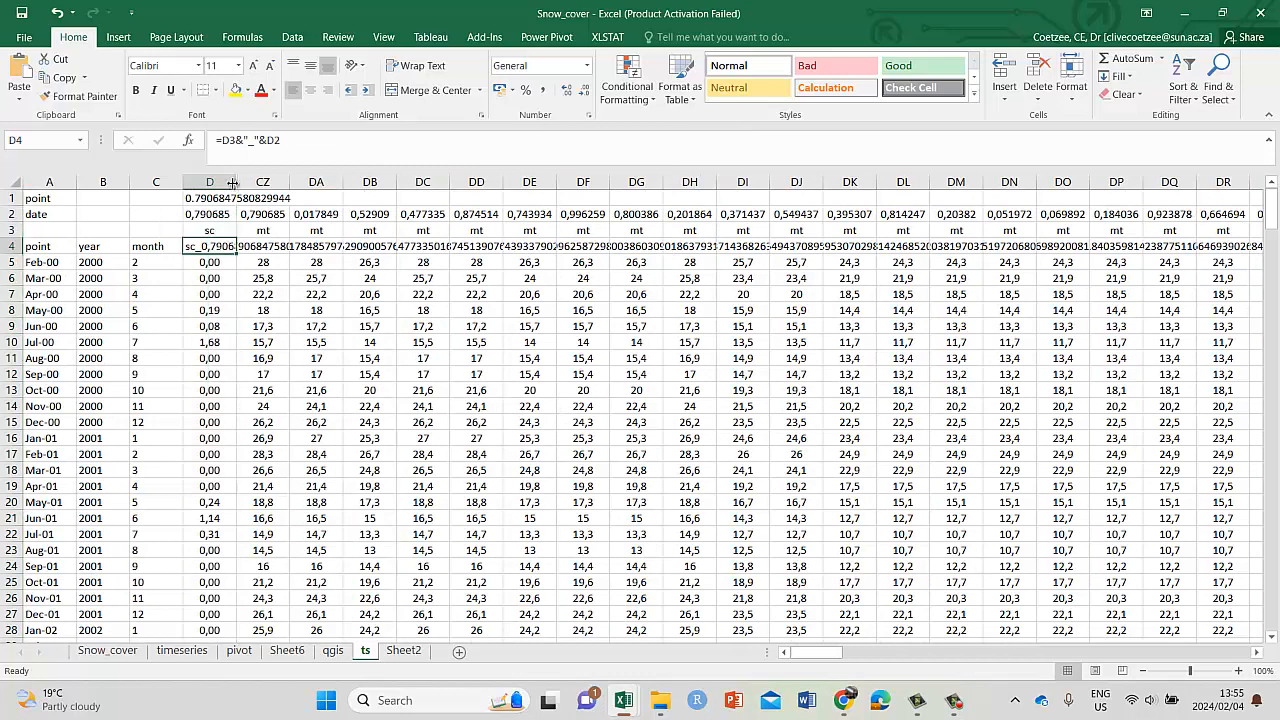
left_click_drag(235, 177, 508, 183)
left_click(357, 183)
- Compare the first point's sc header in D4 with its mt header in CZ4
left_click(253, 252)
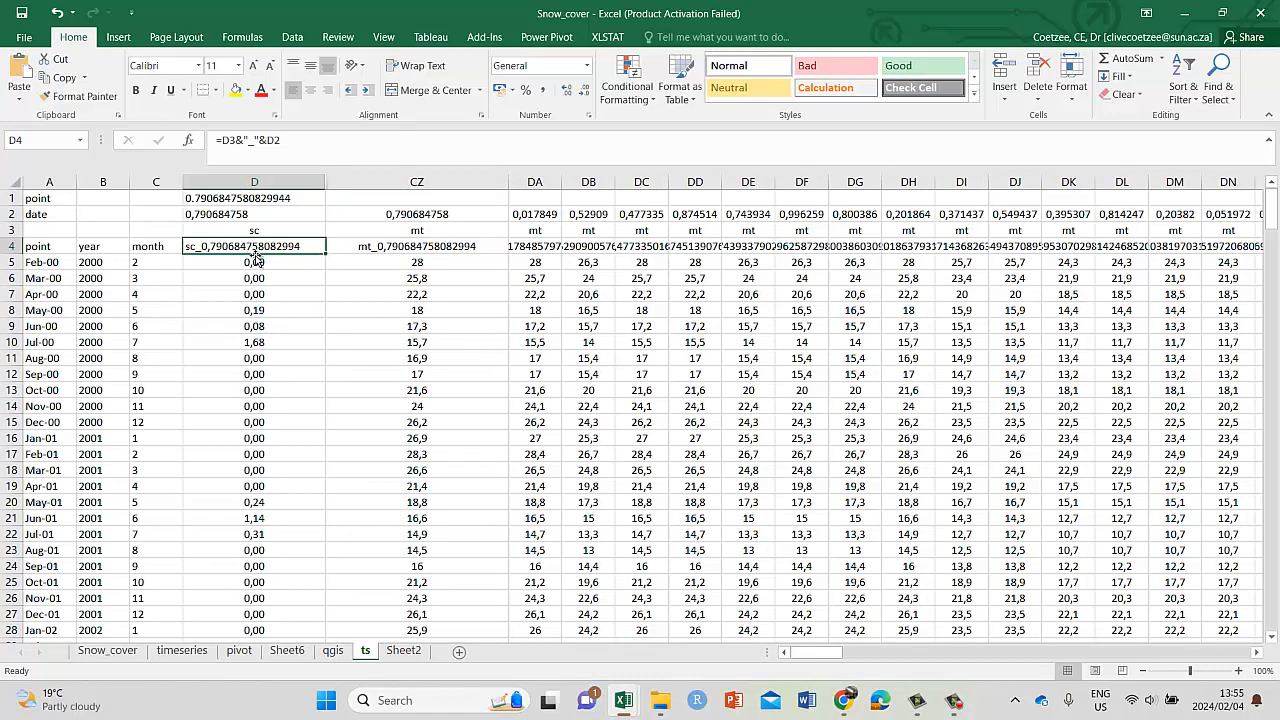
left_click(404, 247)
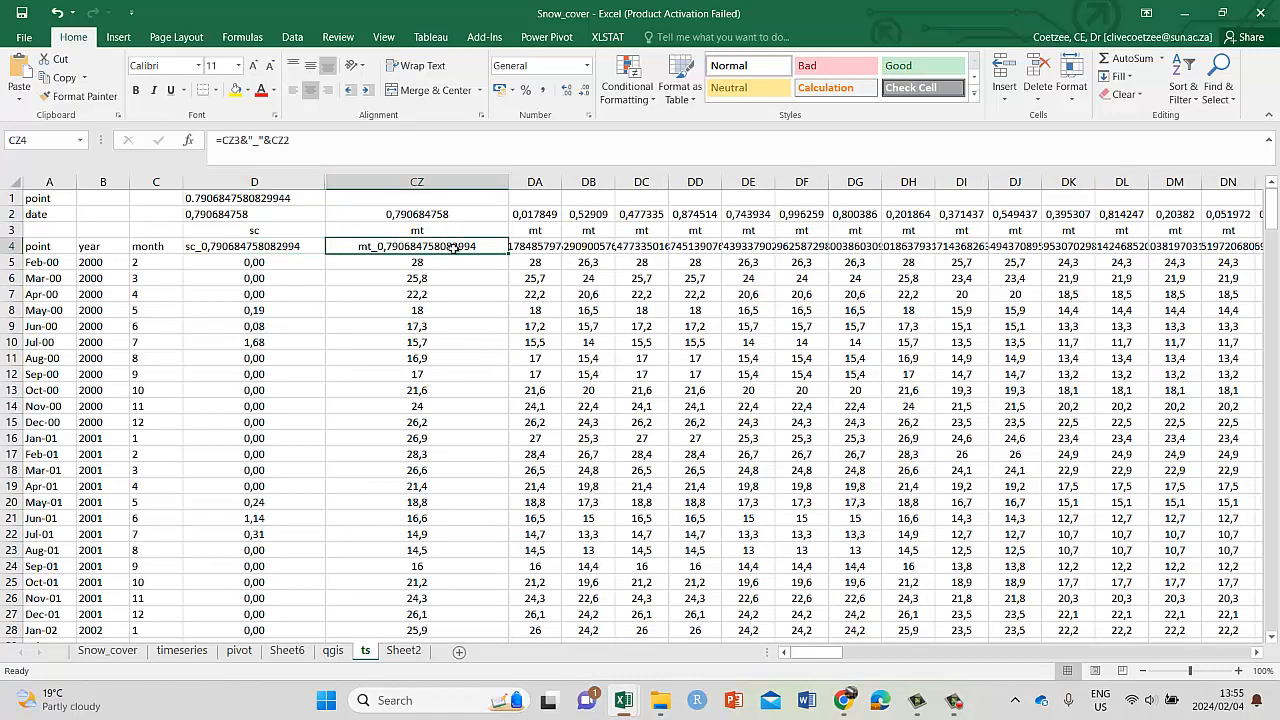
left_click(198, 249)
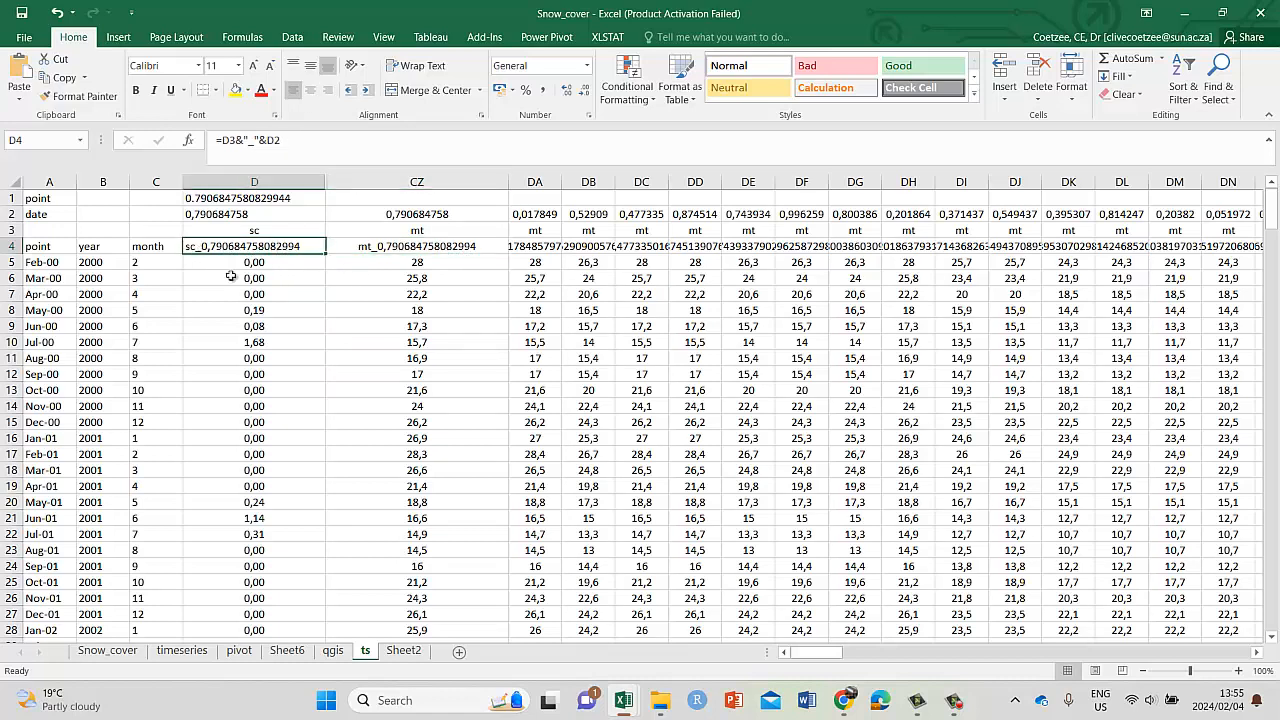
left_click(378, 250)
left_click(262, 250)
left_click(383, 249)
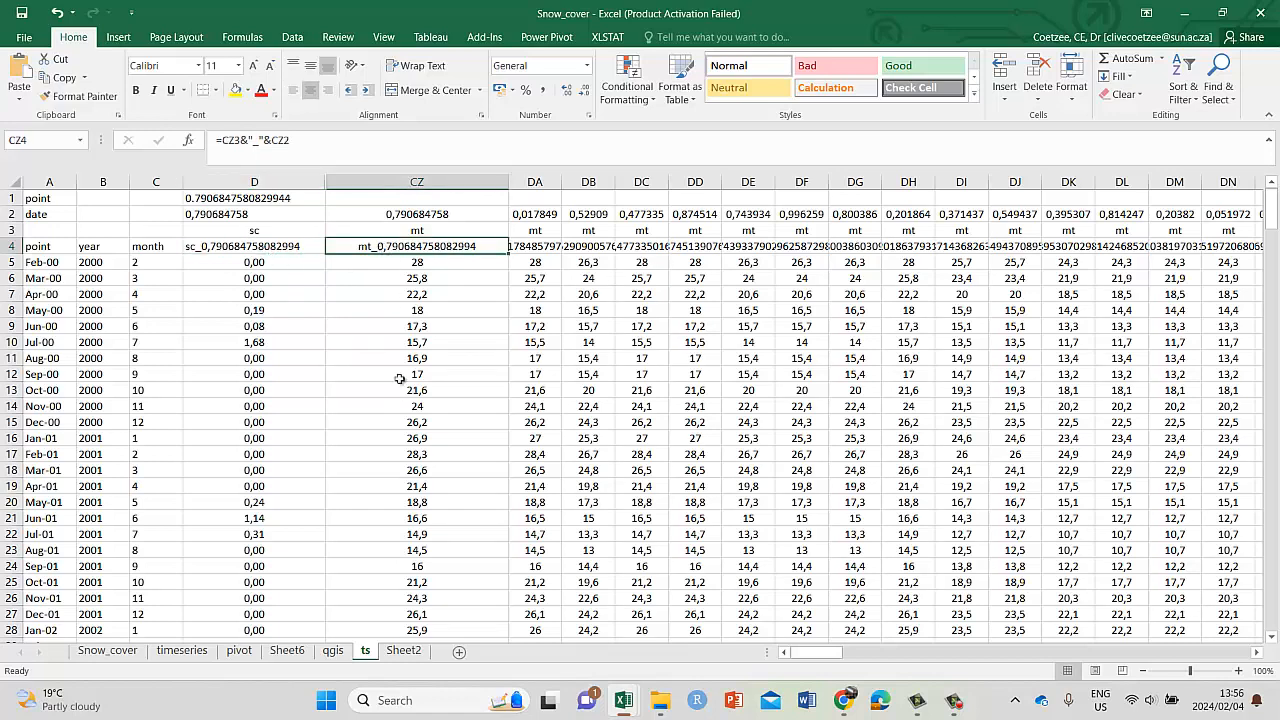
- Inspect how the D4 formula joins the sc prefix and point number from the cells above, leaving it unedited
left_click(250, 228)
left_click(411, 219)
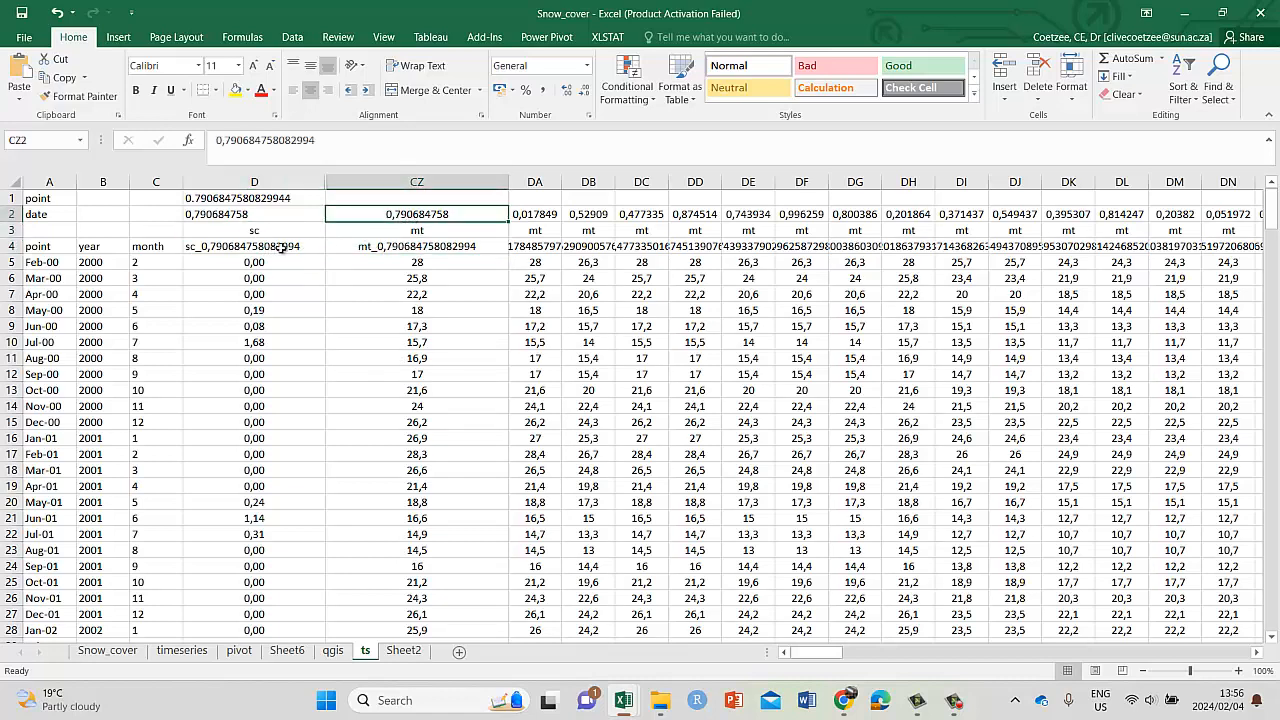
left_click(281, 248)
double_click(258, 247)
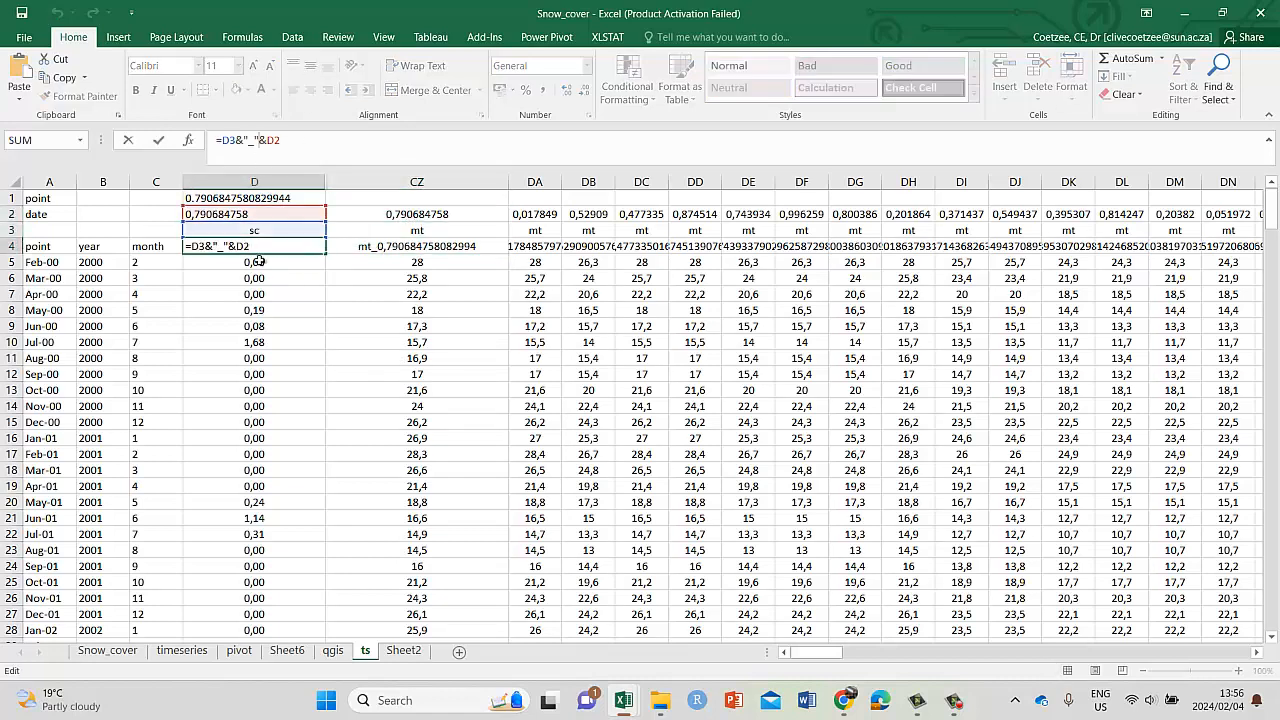
key("Escape")
left_click(358, 216)
left_click(271, 200)
left_click(271, 231)
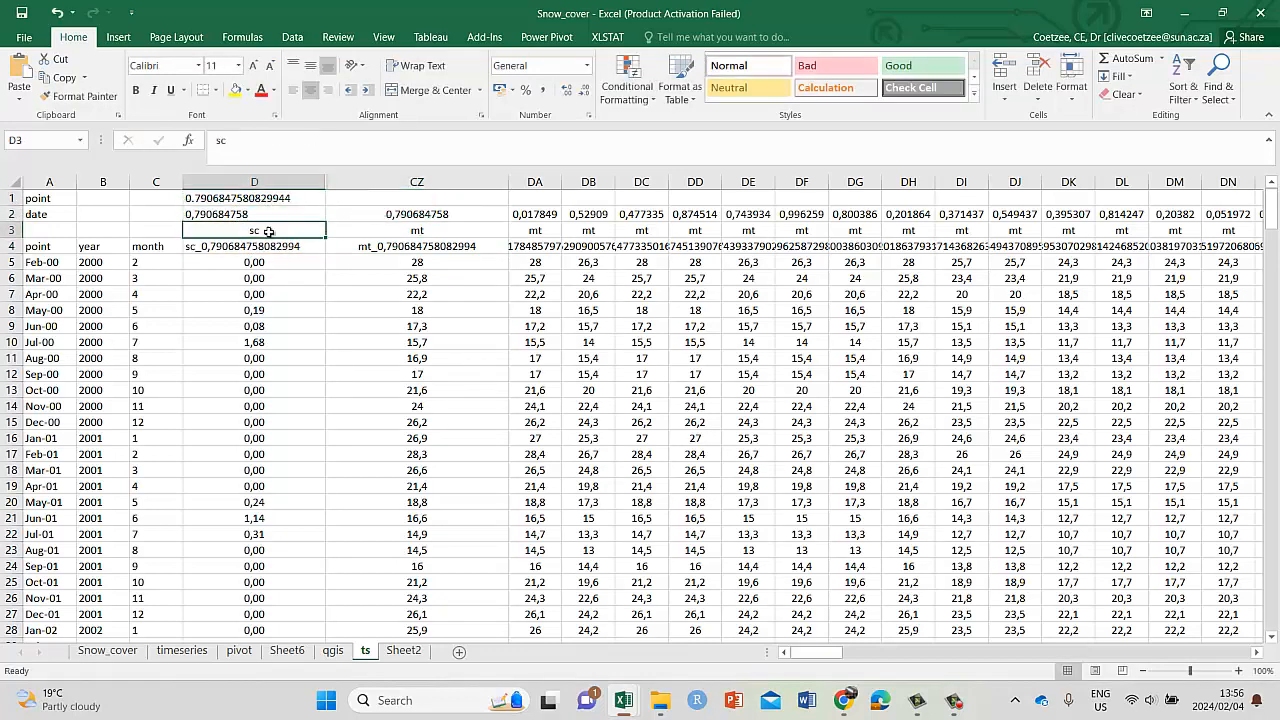
left_click(254, 248)
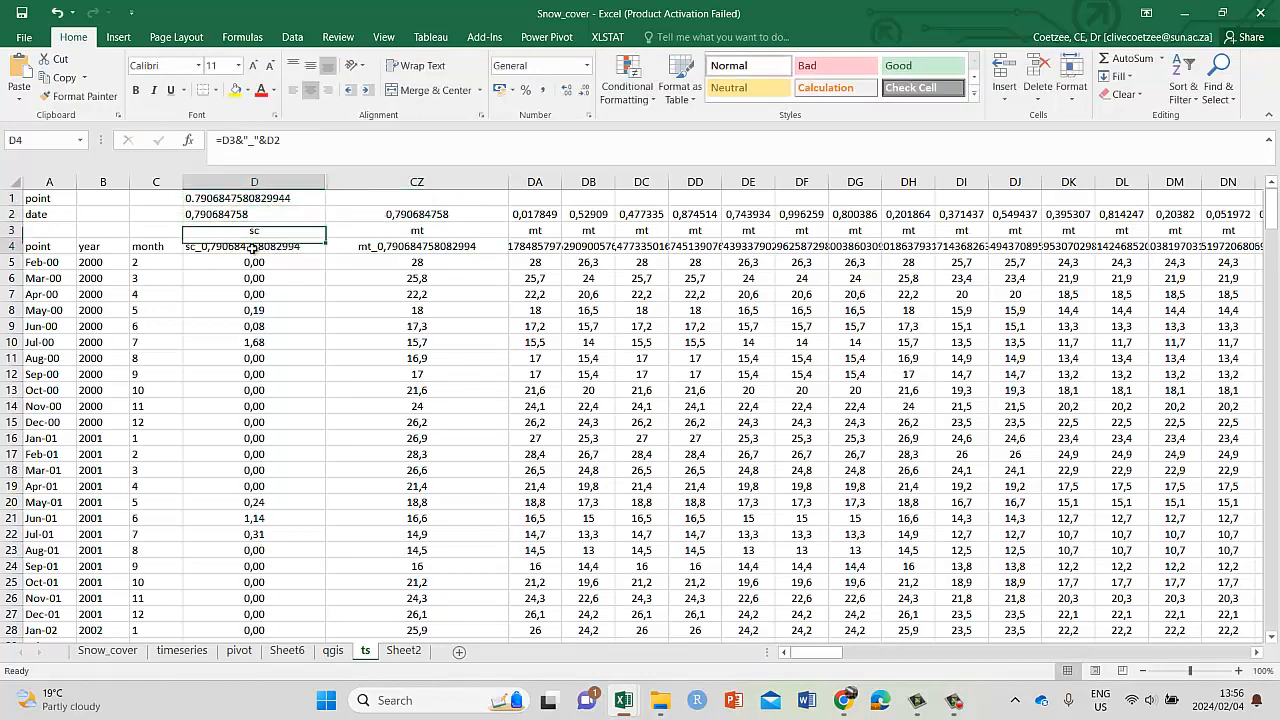
- Inspect how the CZ4 formula joins the mt prefix in CZ3 and the point number in CZ2
left_click(420, 215)
left_click(413, 233)
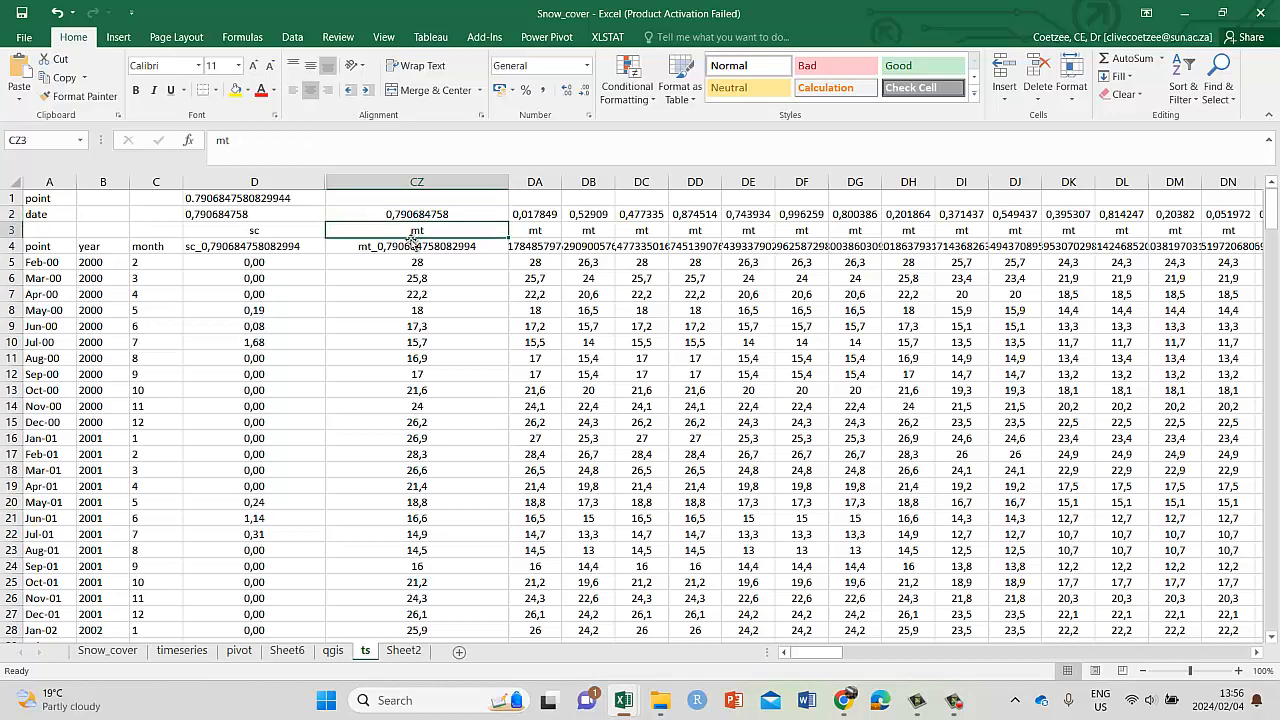
left_click(413, 244)
double_click(413, 245)
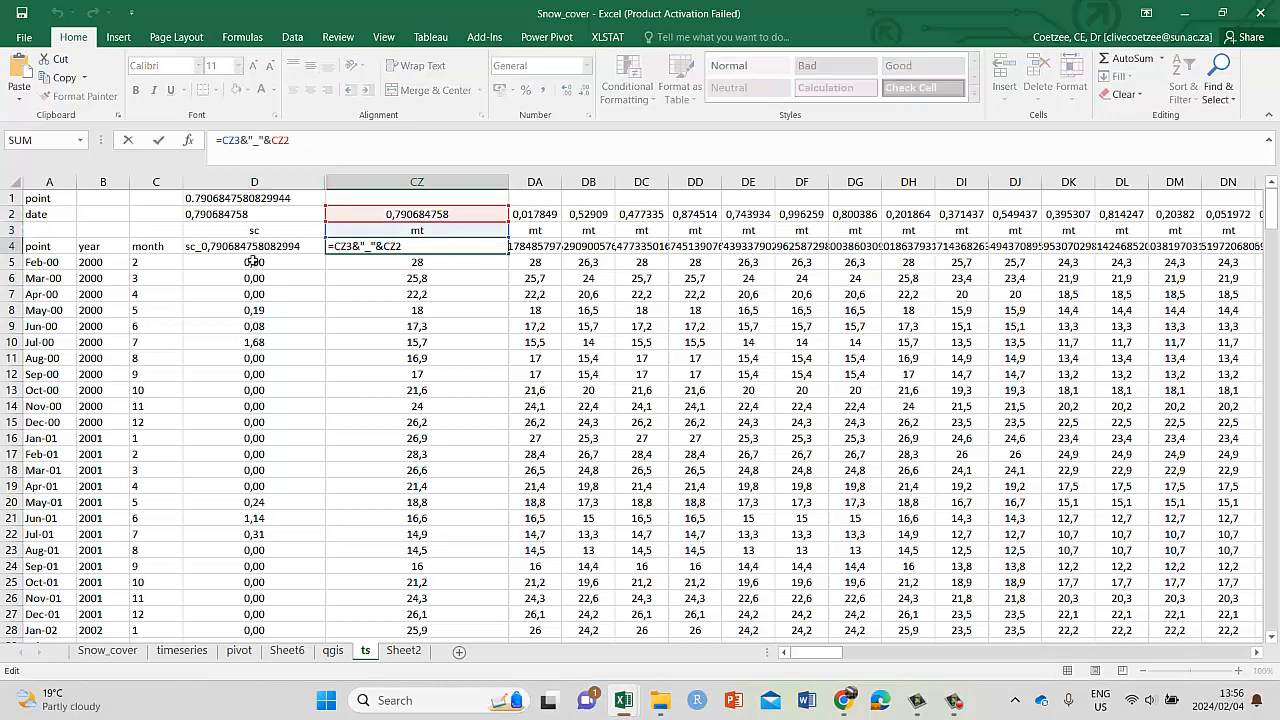
double_click(262, 146)
left_click(274, 284)
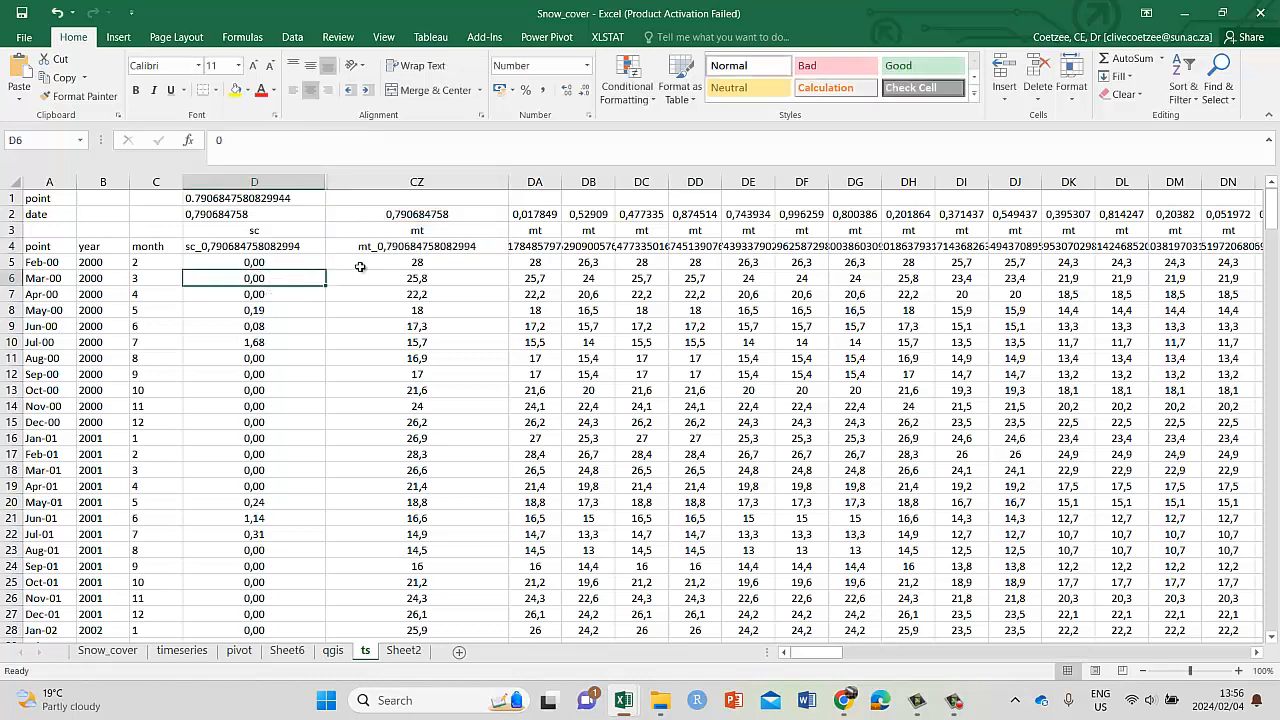
- Compare the first point's monthly snow cover values with its maximum temperature values, starting from Feb-00
left_click(289, 247)
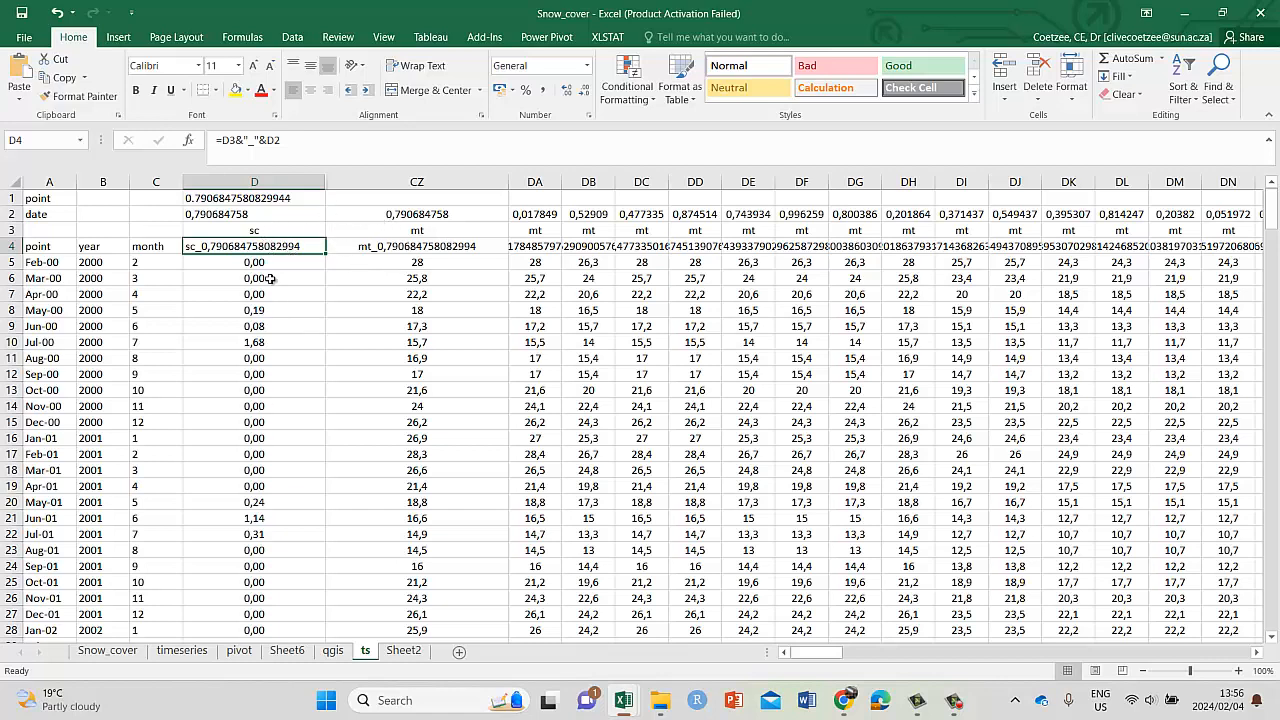
left_click_drag(262, 262, 262, 440)
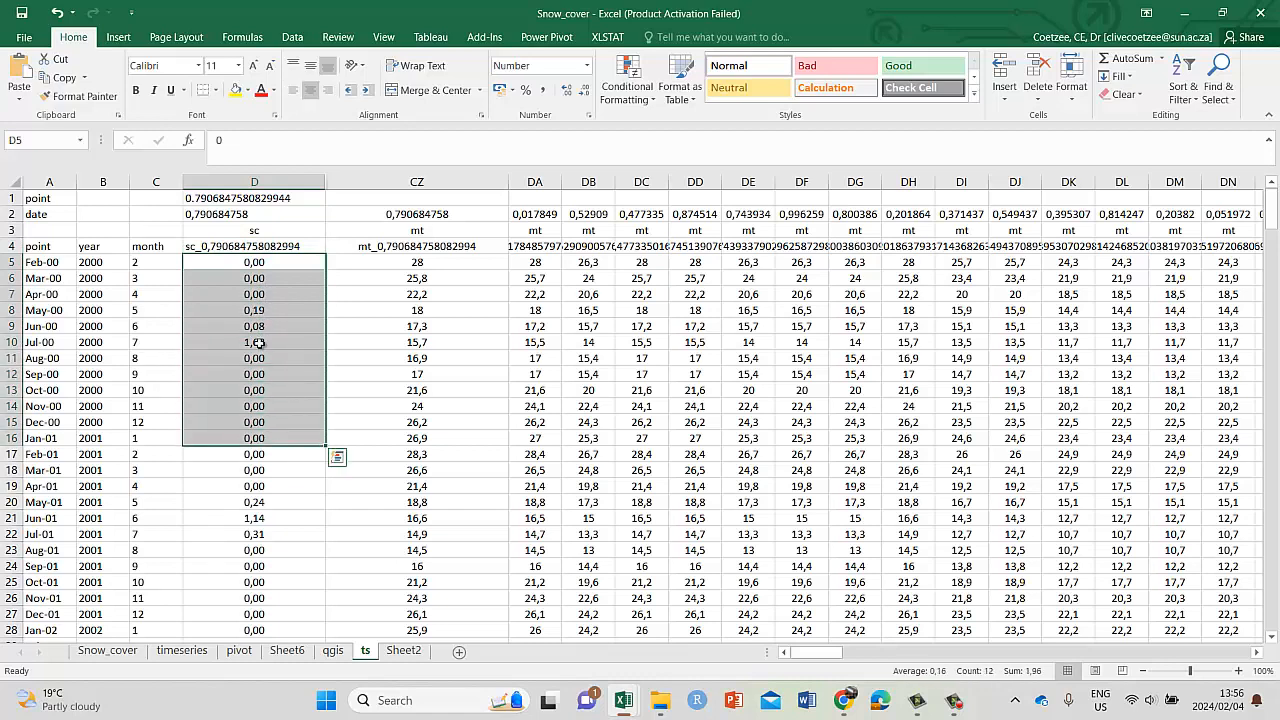
left_click(45, 262)
left_click(384, 262)
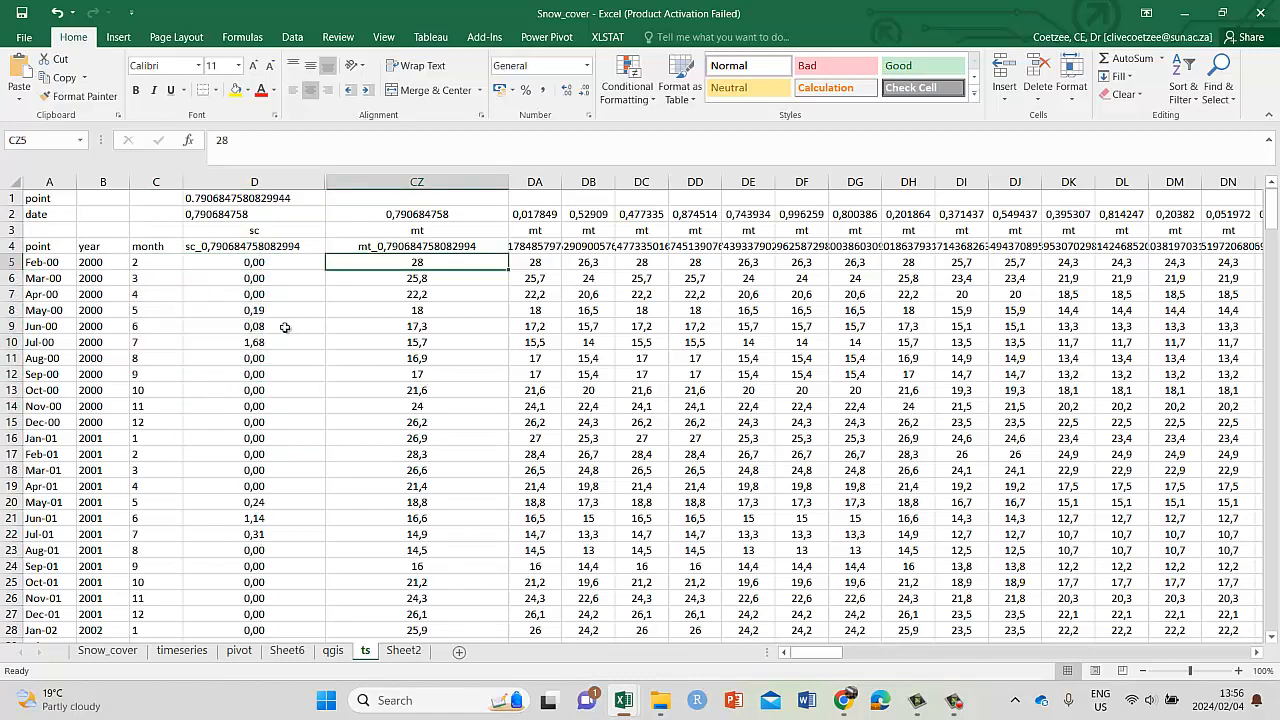
left_click(55, 265)
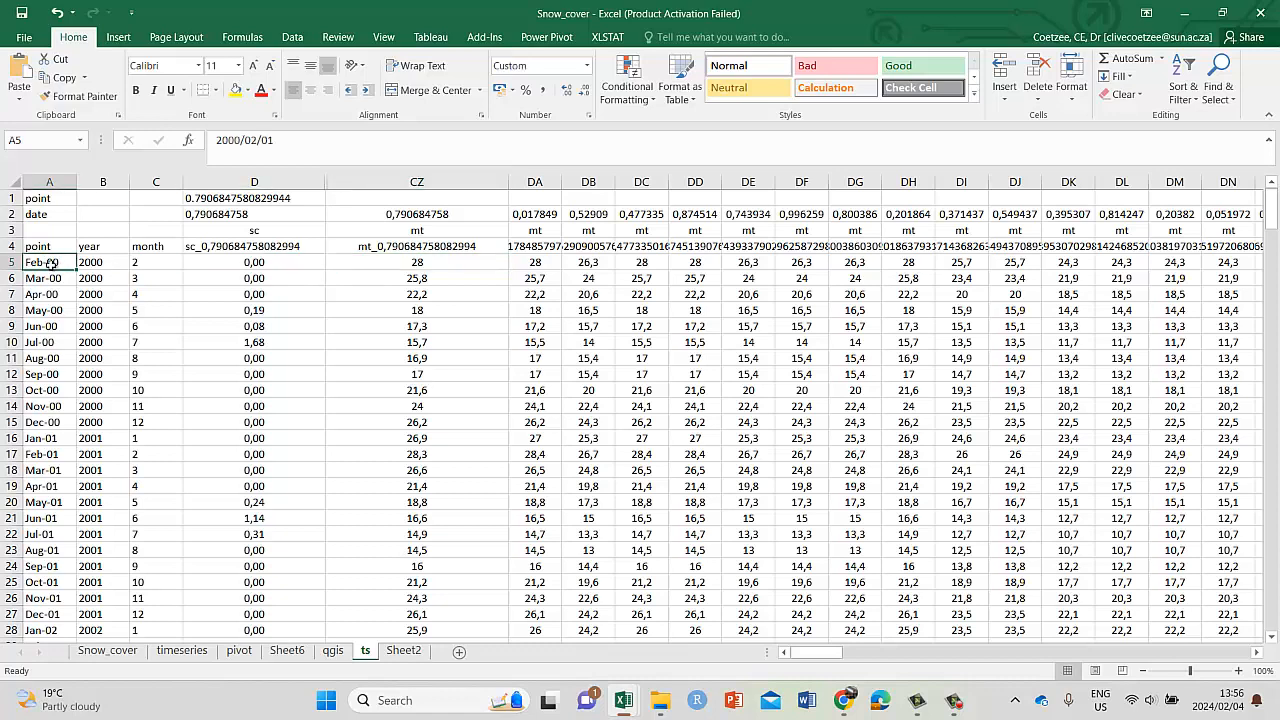
left_click(243, 247)
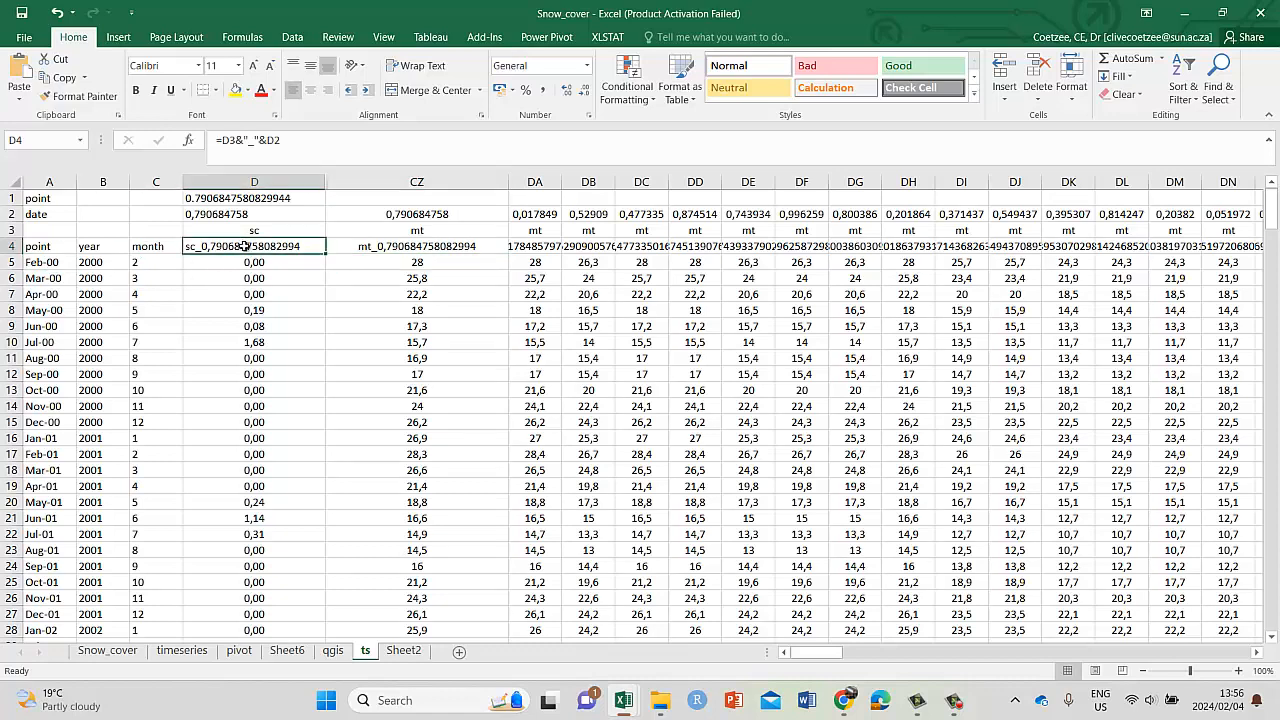
left_click(255, 262)
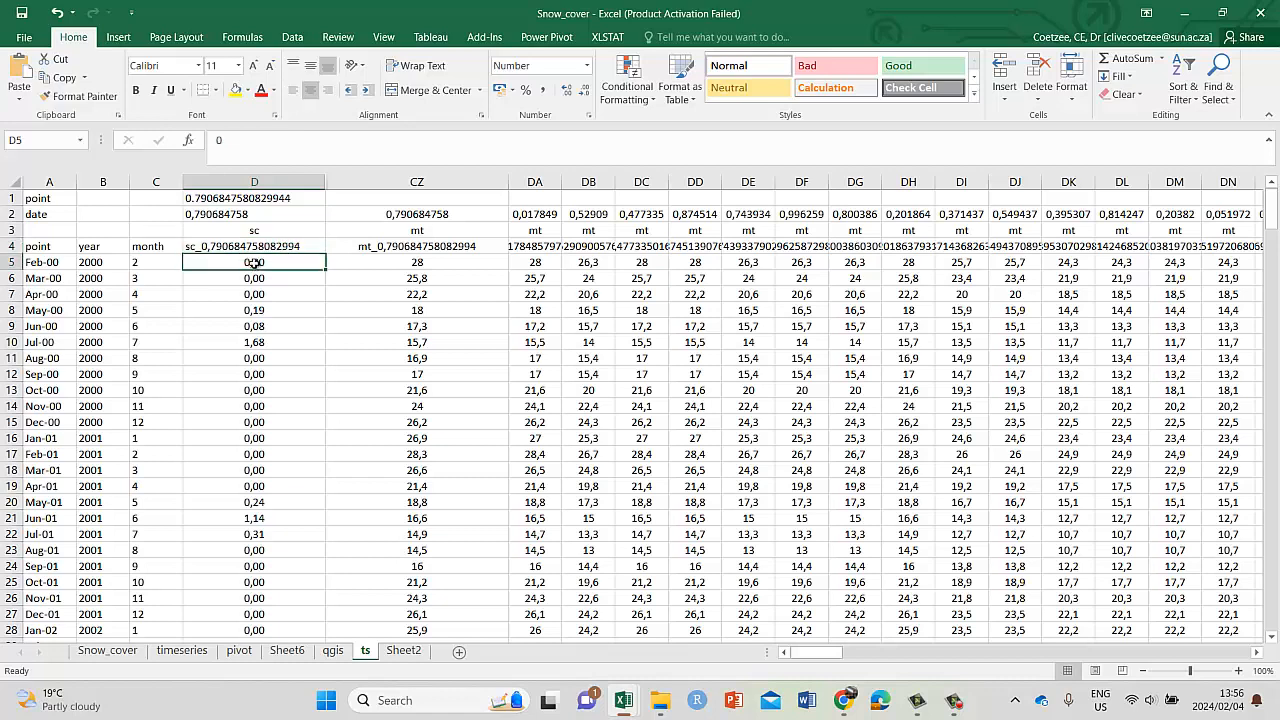
left_click(393, 261)
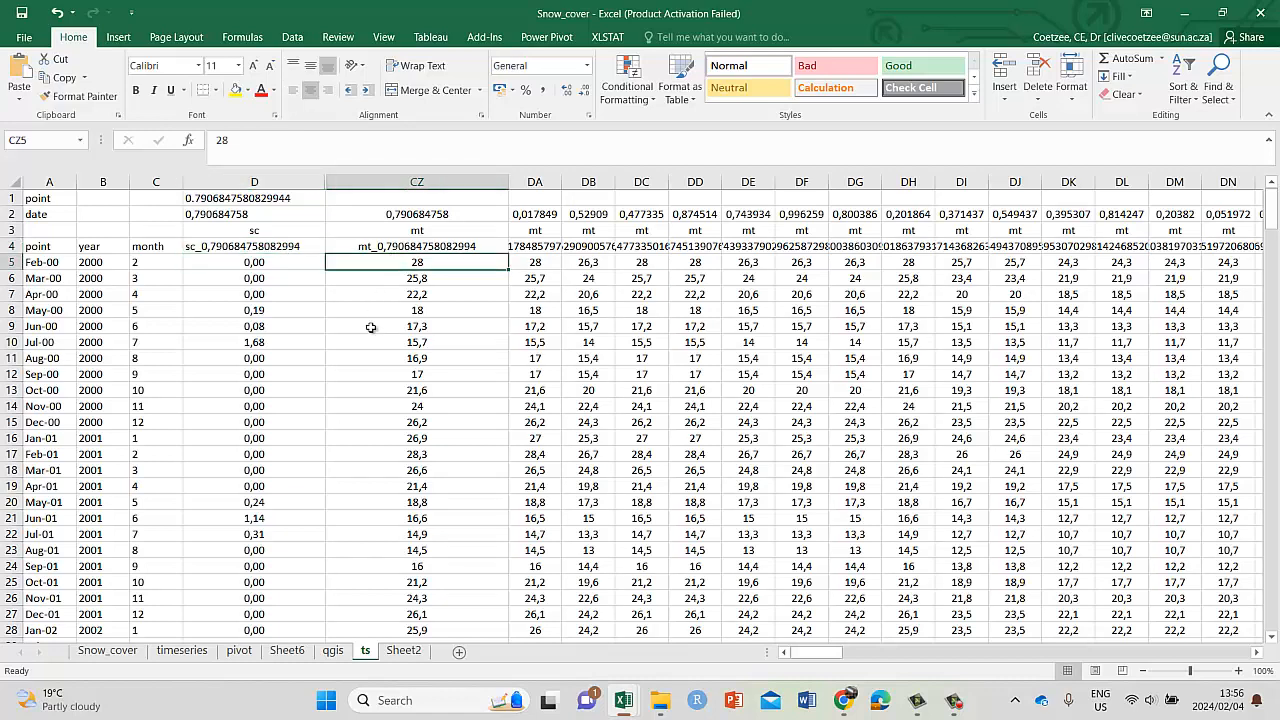
scroll(368, 328, "down", 1)
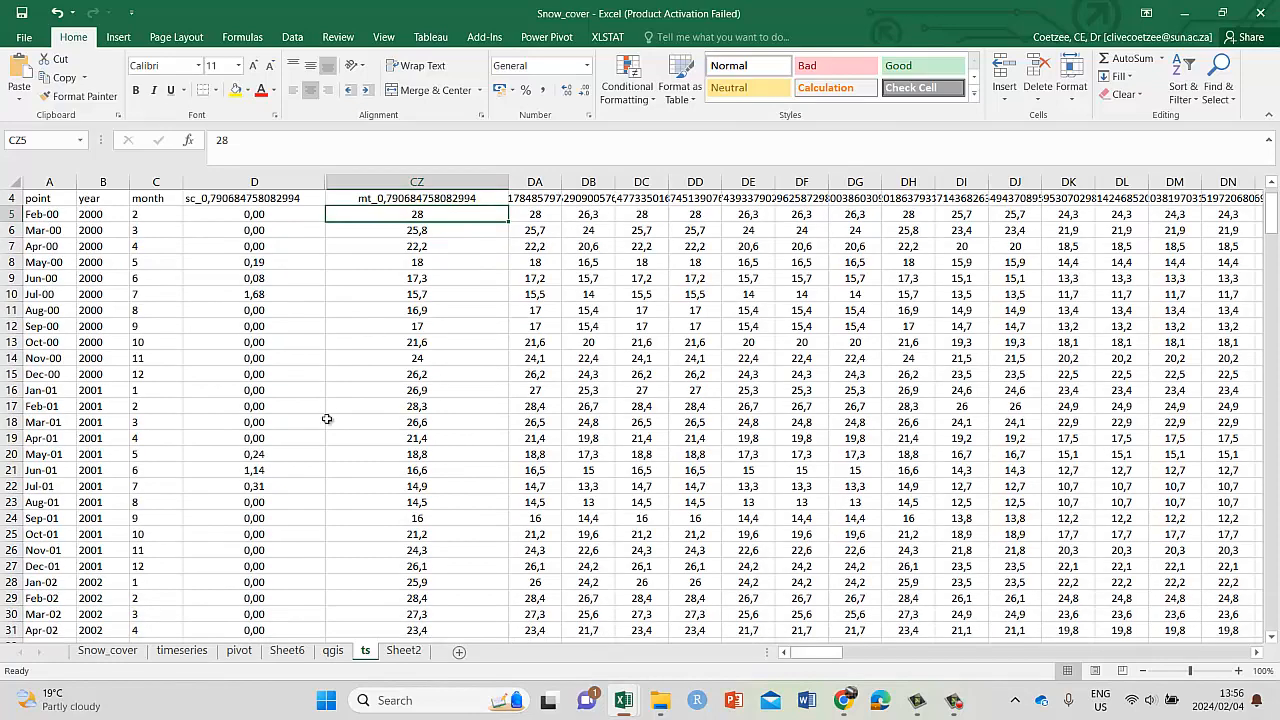
- Compare the first point's June 2001 snow cover in column D with its maximum temperature in column CZ
left_click(20, 471)
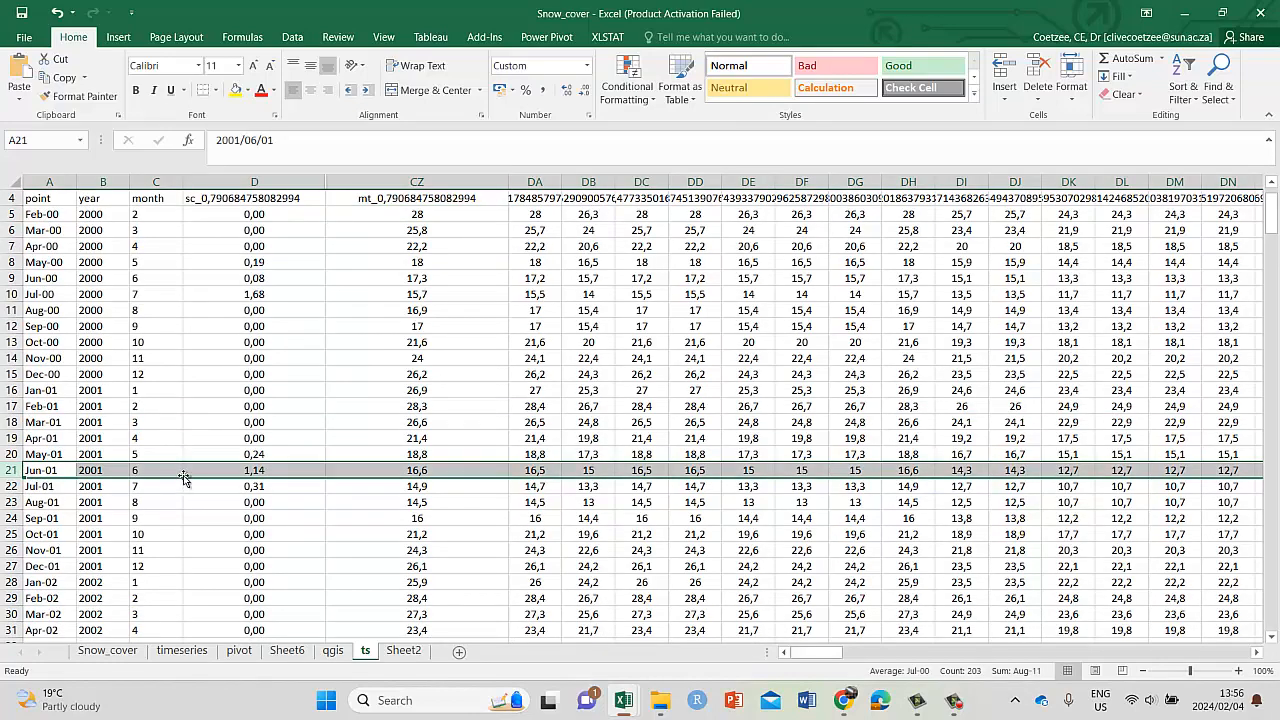
left_click(279, 470)
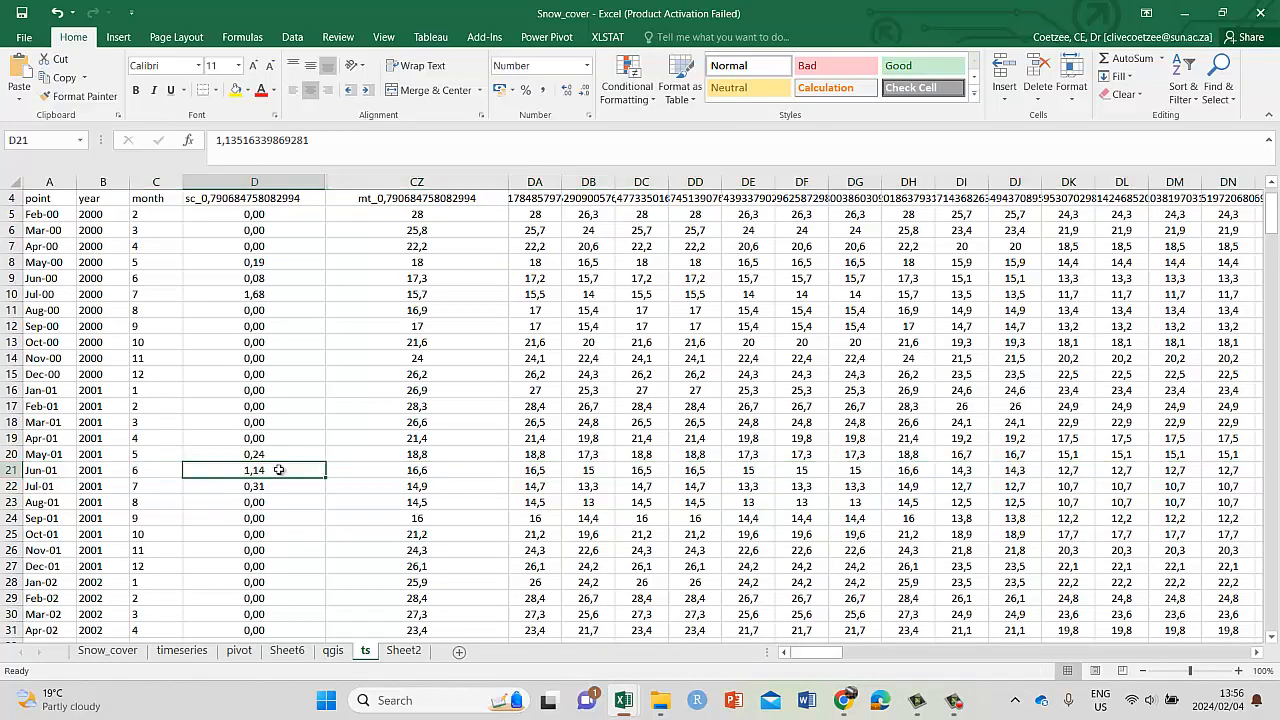
left_click(410, 471)
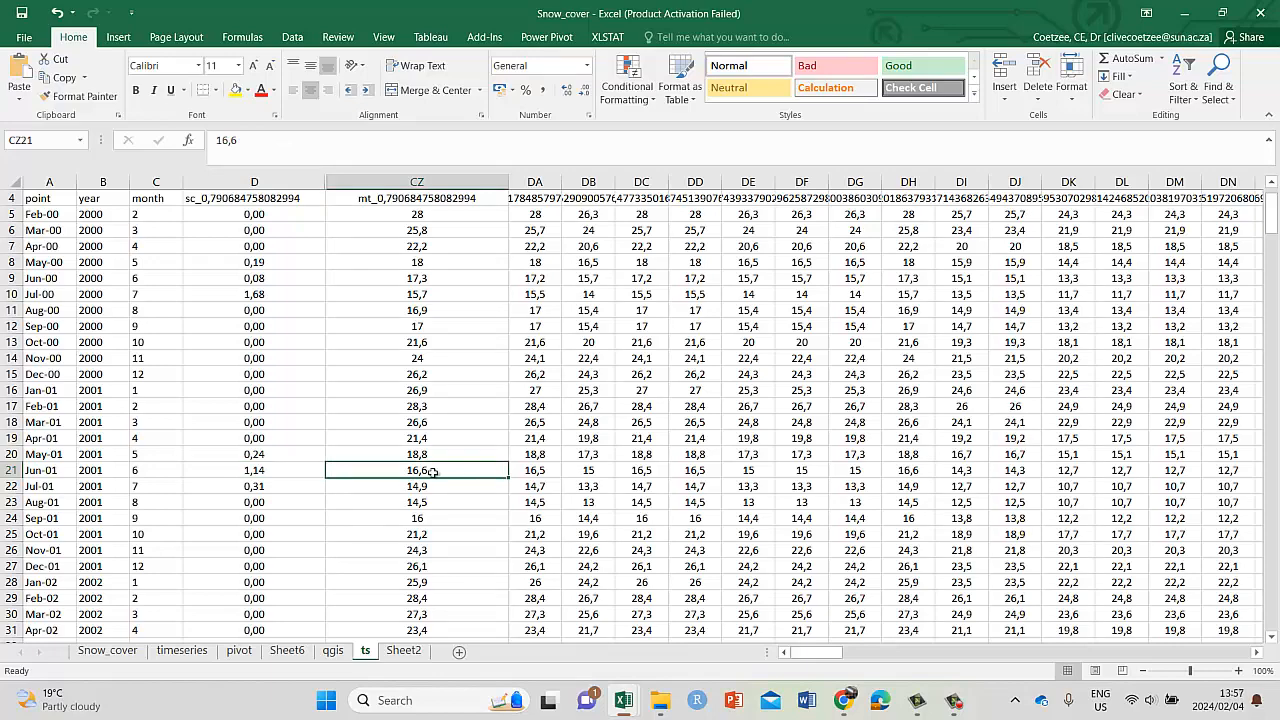
- Compare the first point's June and July 2002 snow cover and maximum temperatures with those of April 2002
scroll(432, 471, "down", 5)
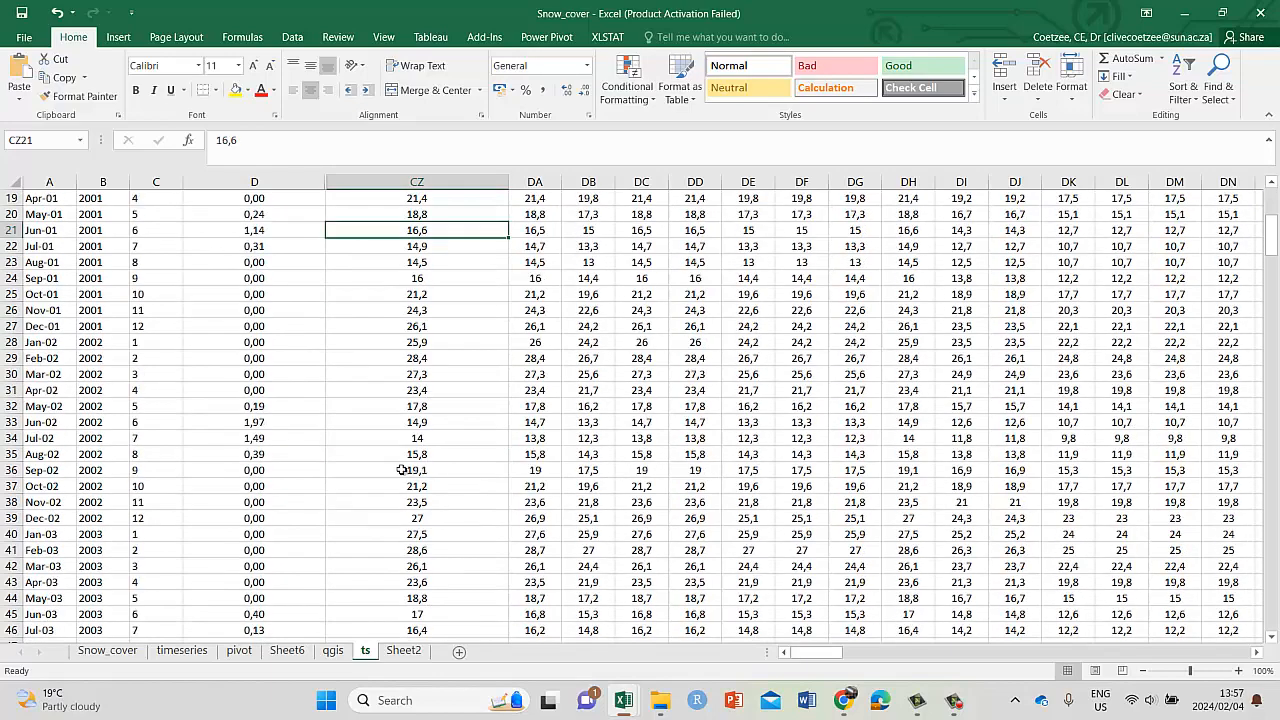
left_click(278, 440)
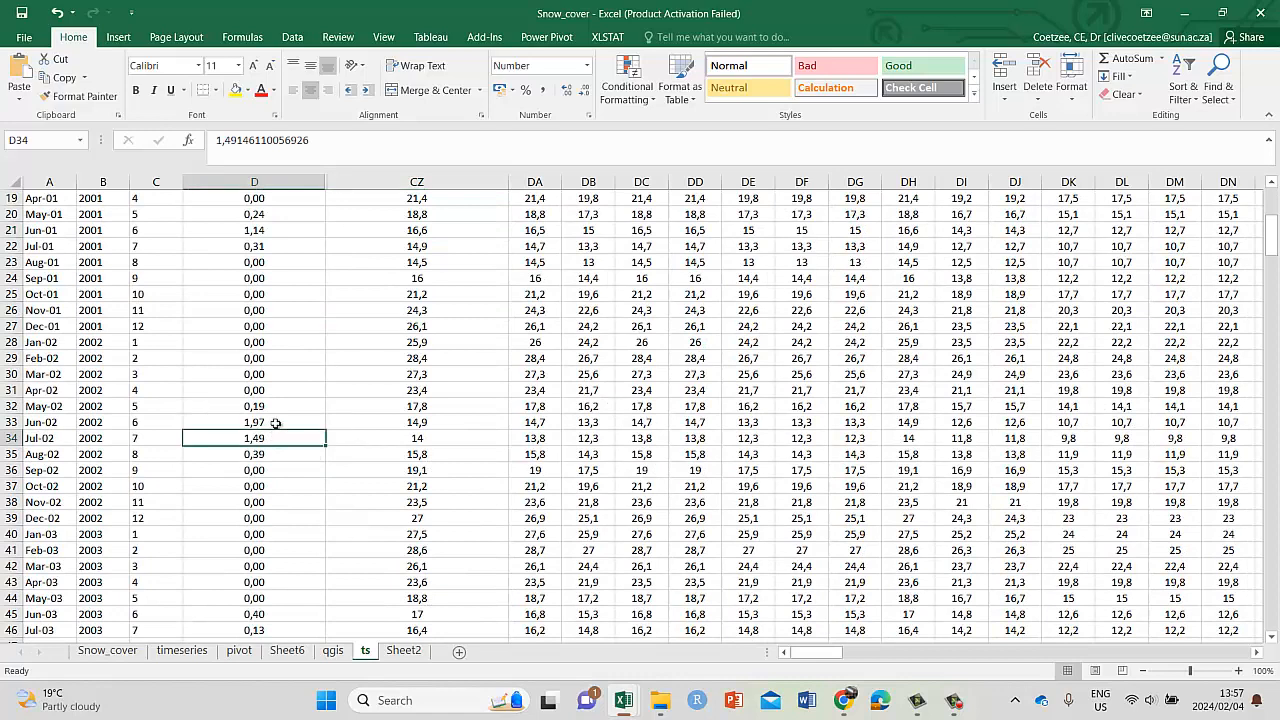
left_click_drag(276, 424, 279, 440)
left_click_drag(417, 424, 417, 437)
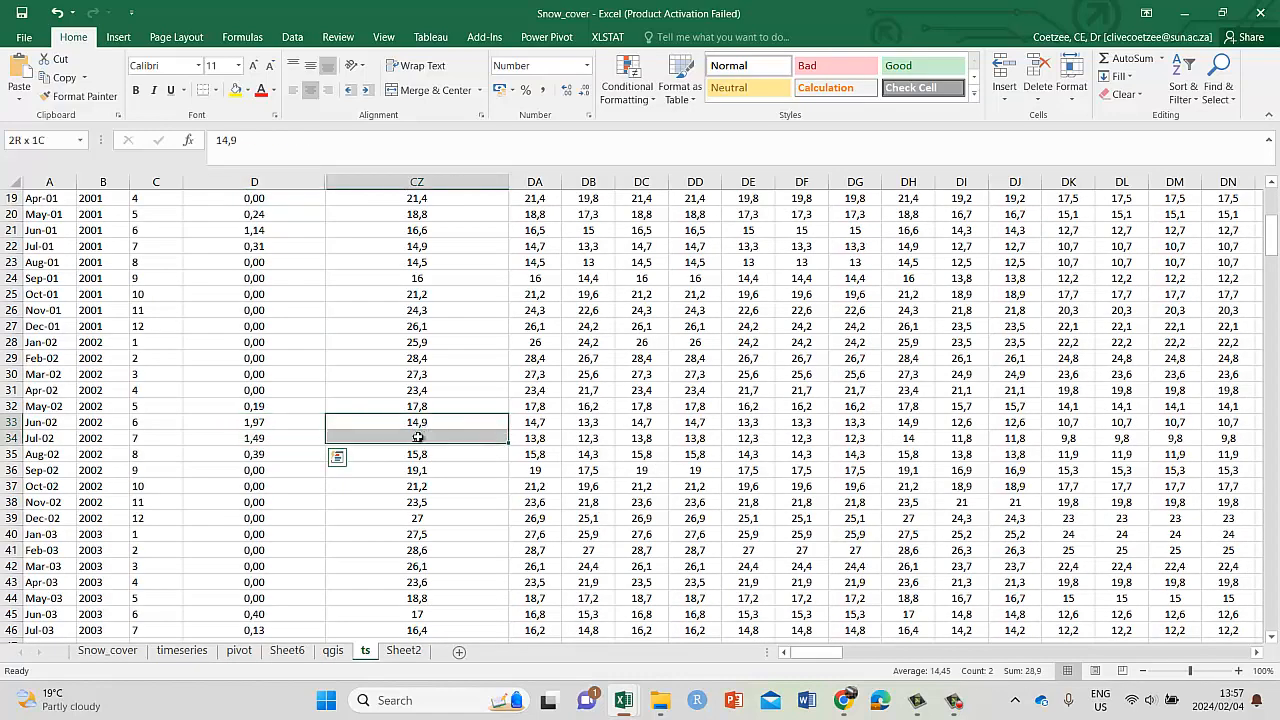
left_click(279, 390)
left_click(422, 392)
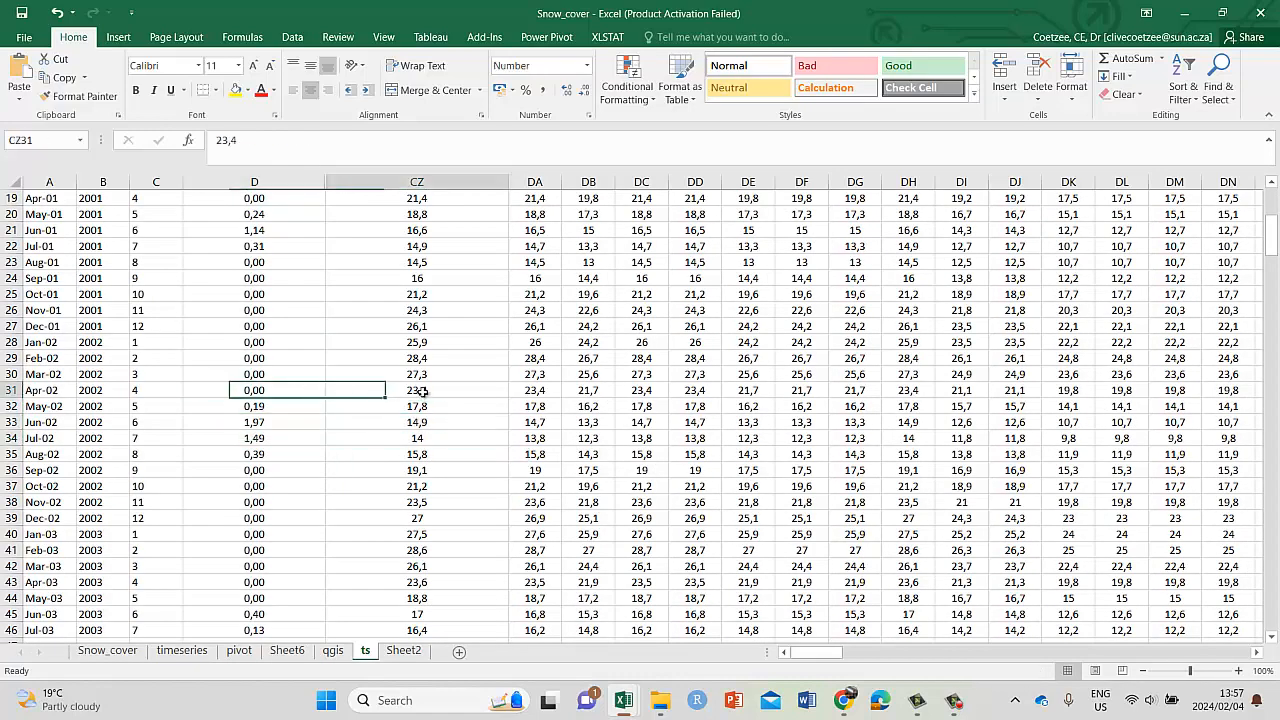
left_click(288, 371)
left_click(442, 386)
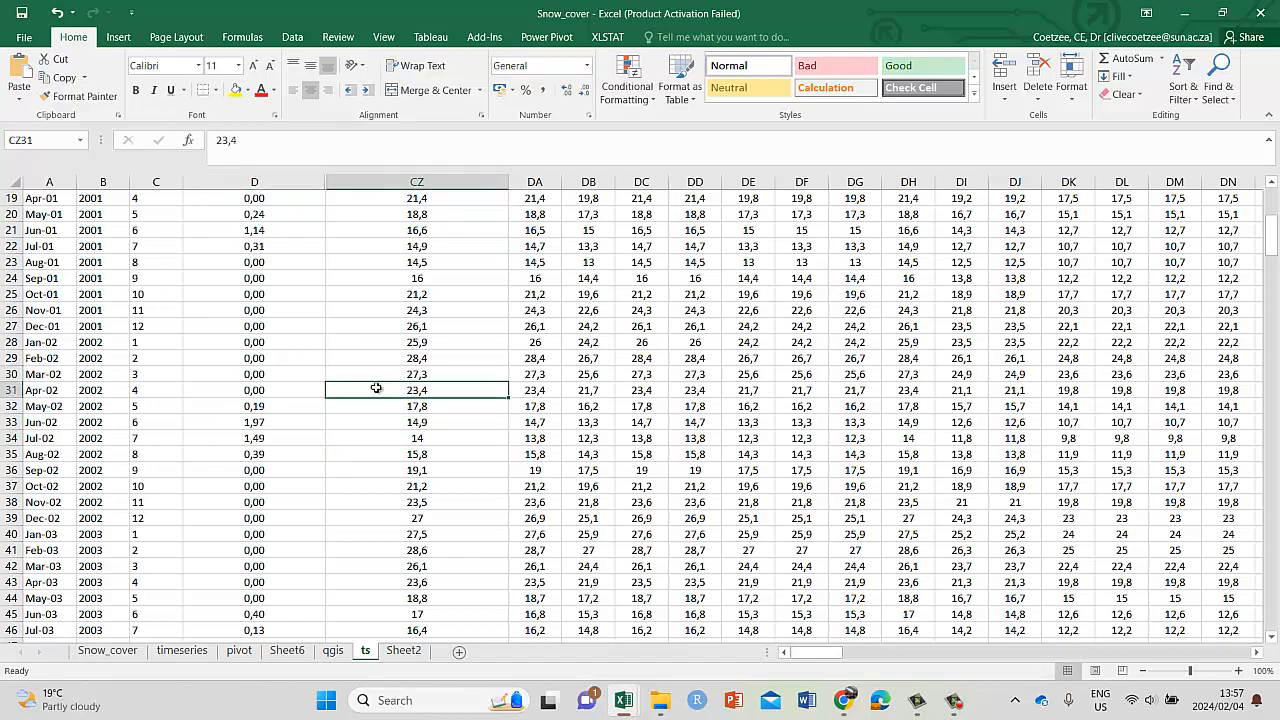
- Examine the first point's snow cover and maximum temperature pairs through the 2003 to 2006 months, returning to the table's start
scroll(324, 542, "down", 3)
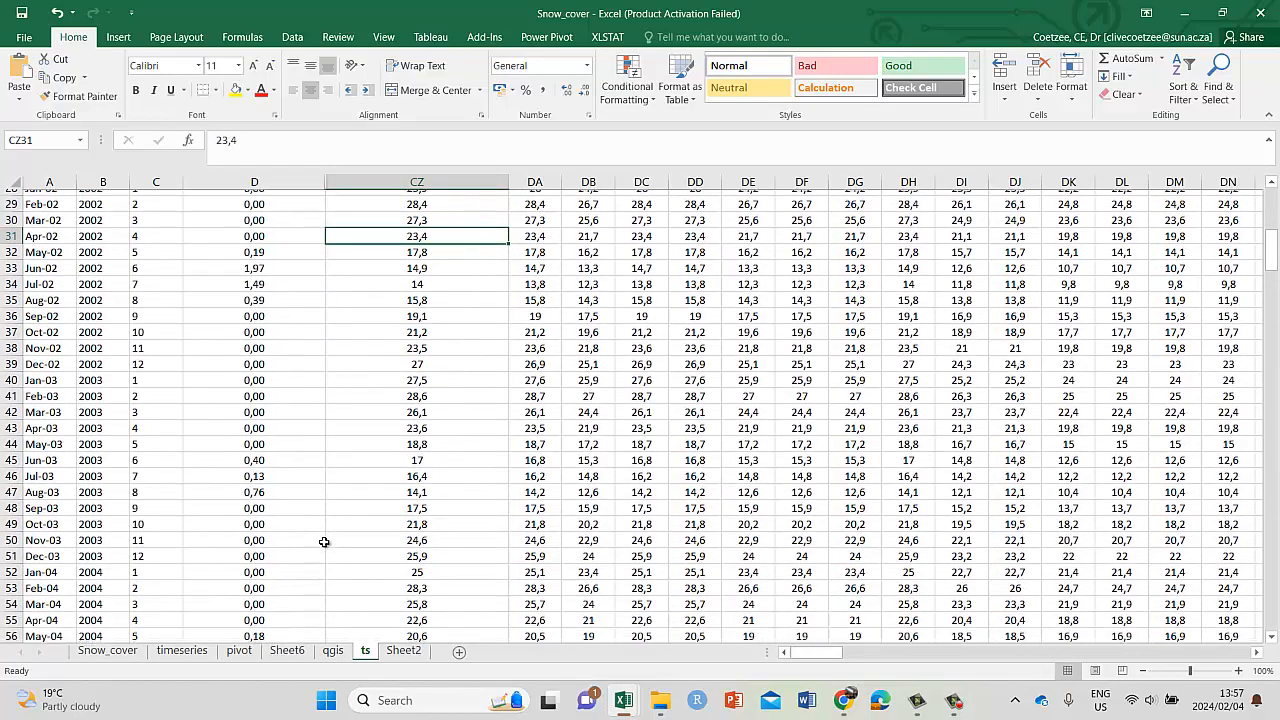
scroll(324, 542, "down", 6)
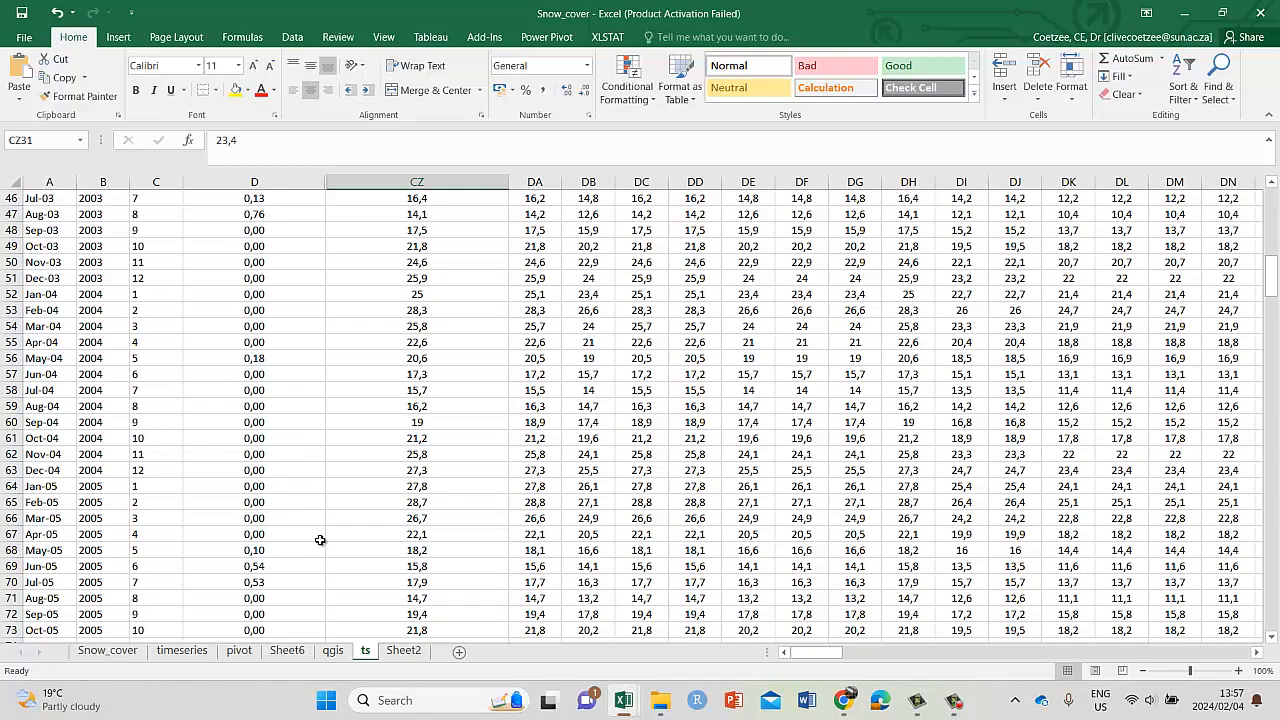
scroll(435, 523, "down", 2)
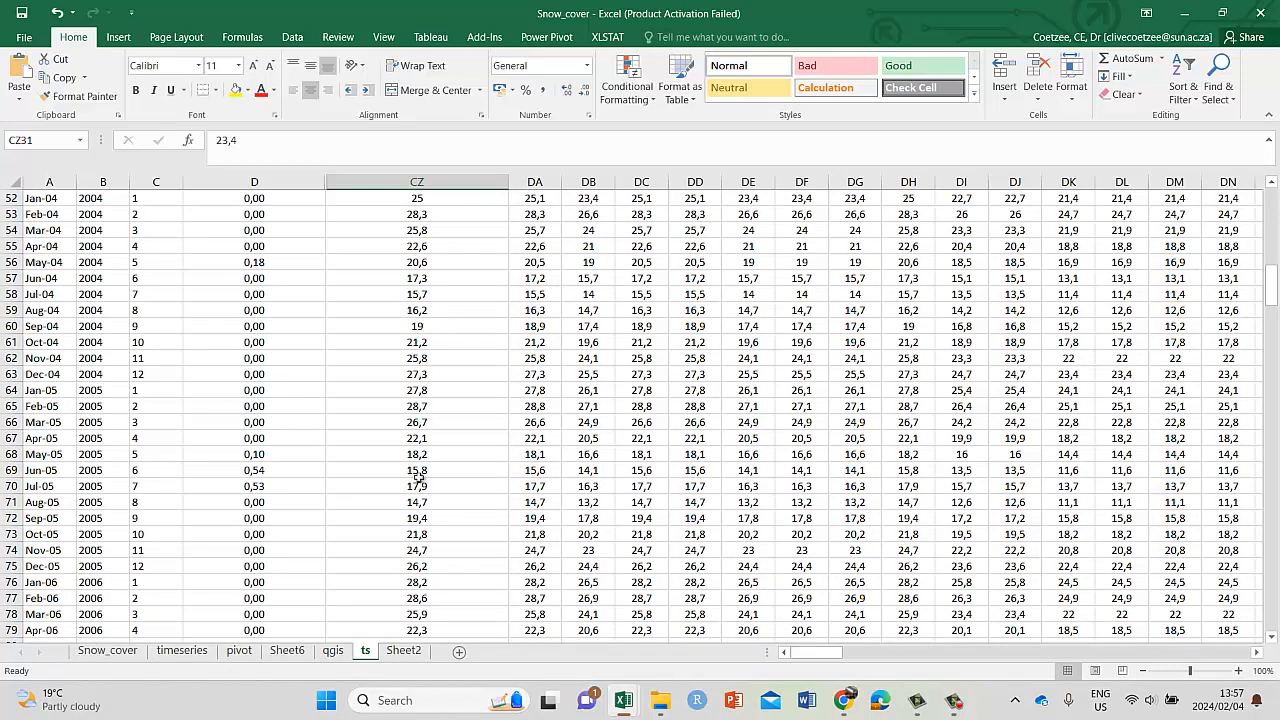
scroll(415, 503, "down", 2)
scroll(420, 490, "up", 19)
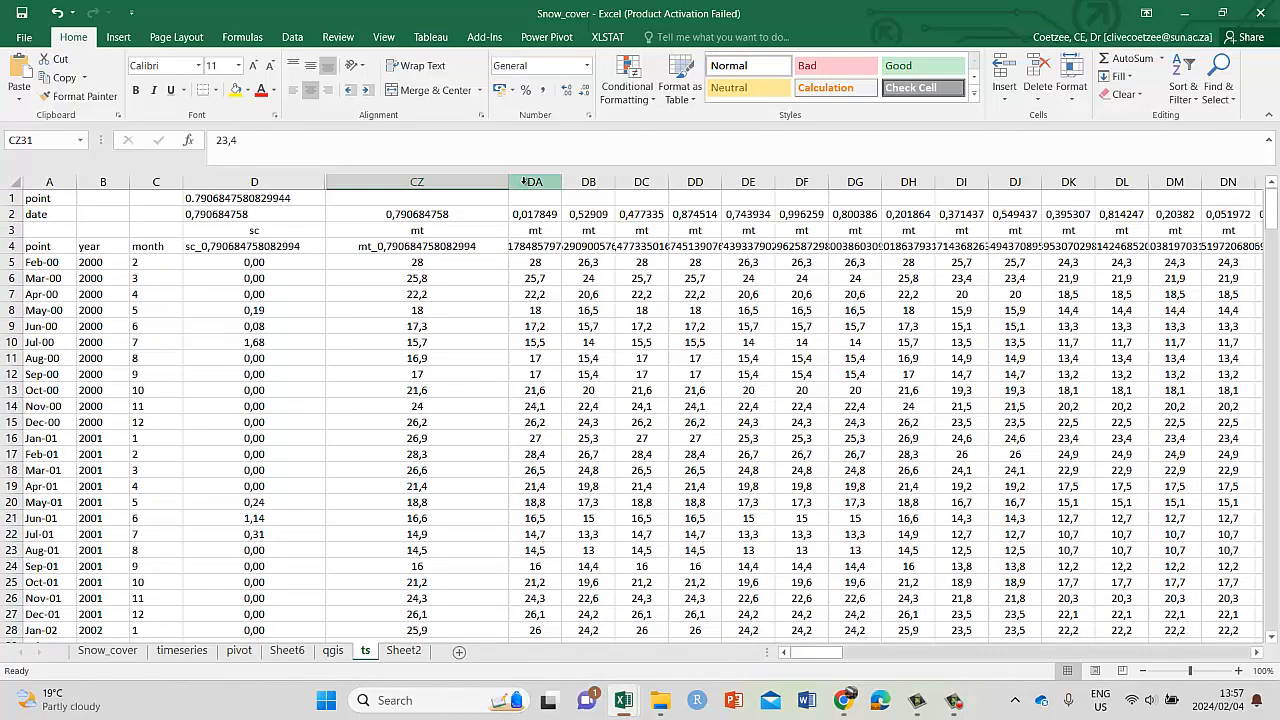
- Undo the widening of columns D and CZ and the hiding of sc columns E to CY
left_click_drag(797, 654, 657, 657)
left_click(57, 12)
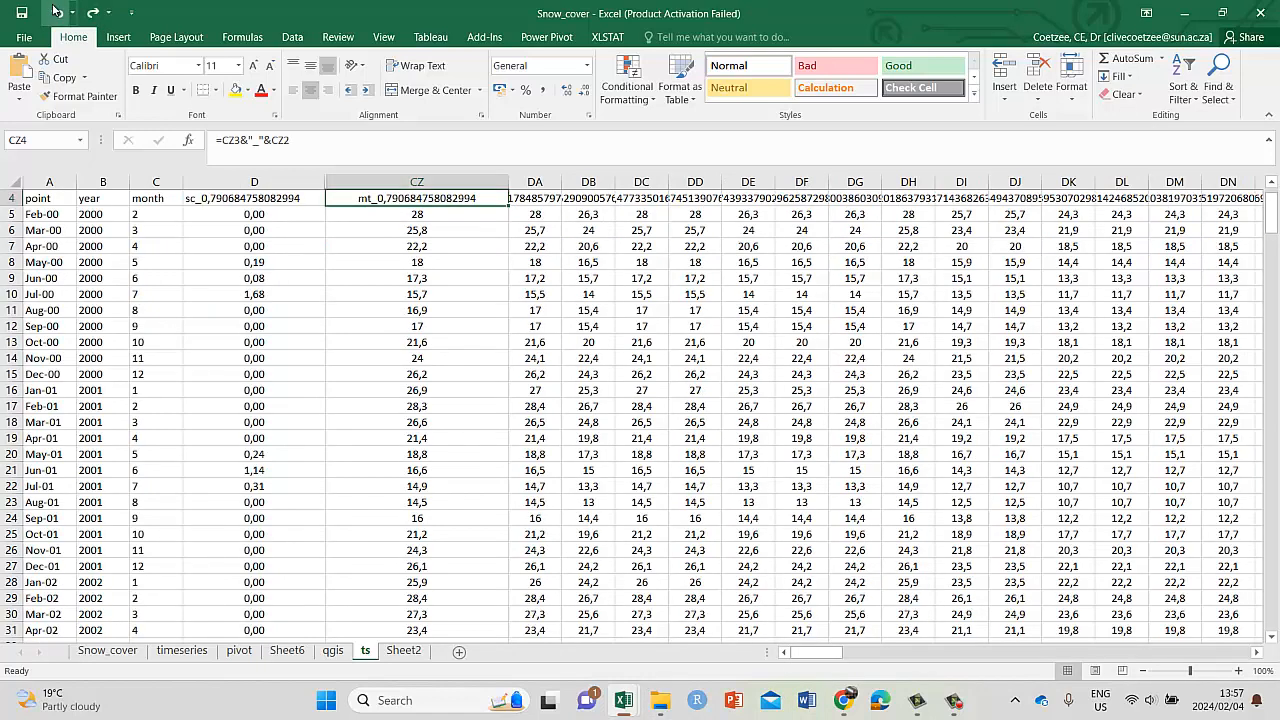
left_click(57, 12)
left_click(57, 12)
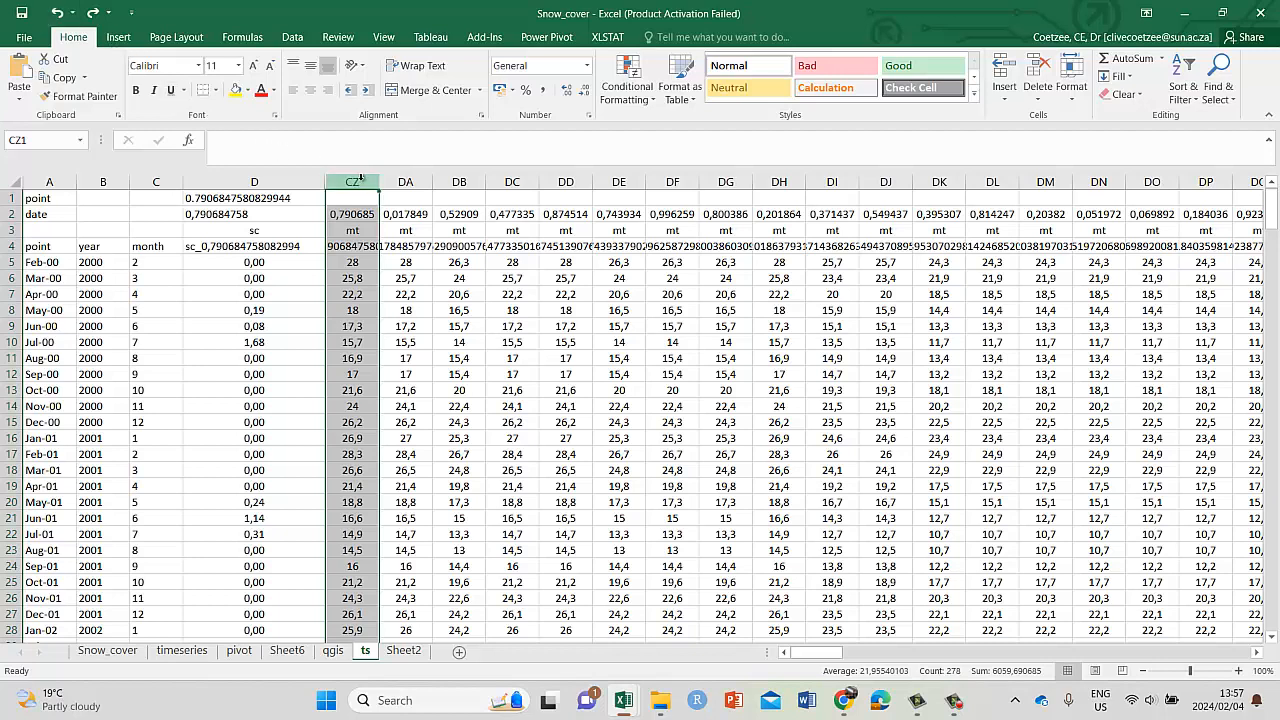
left_click(57, 12)
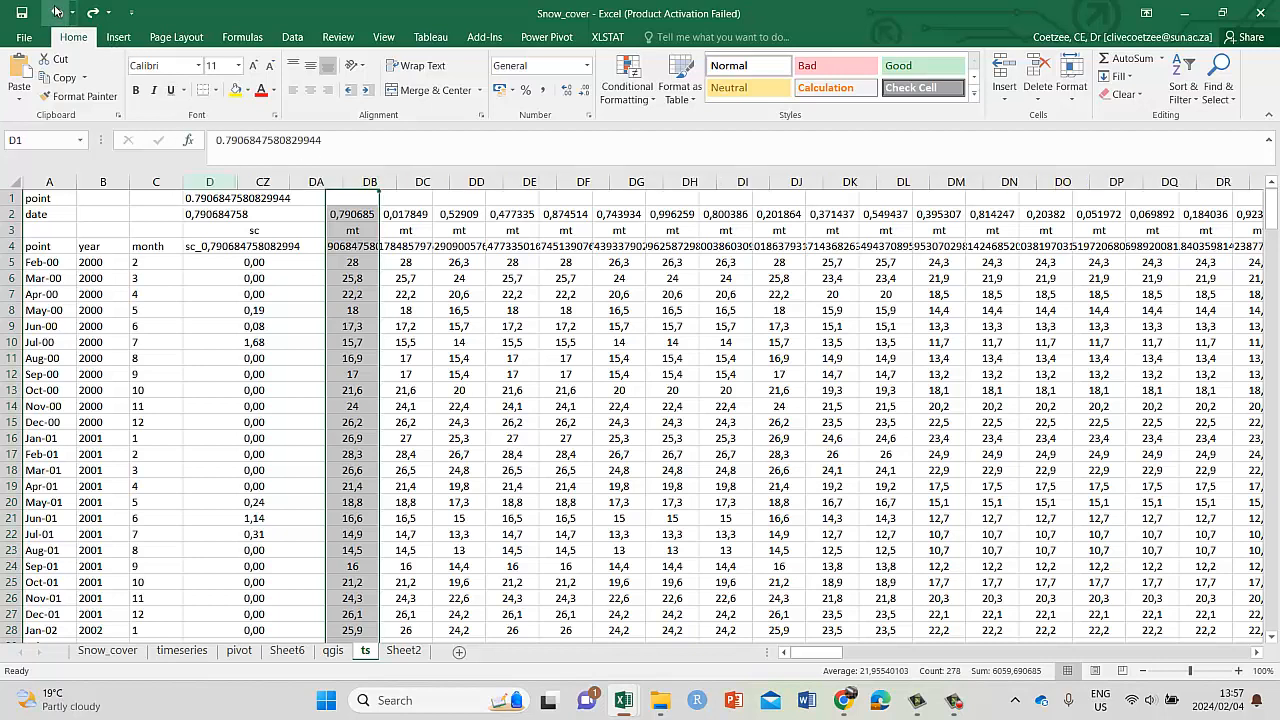
left_click(210, 246)
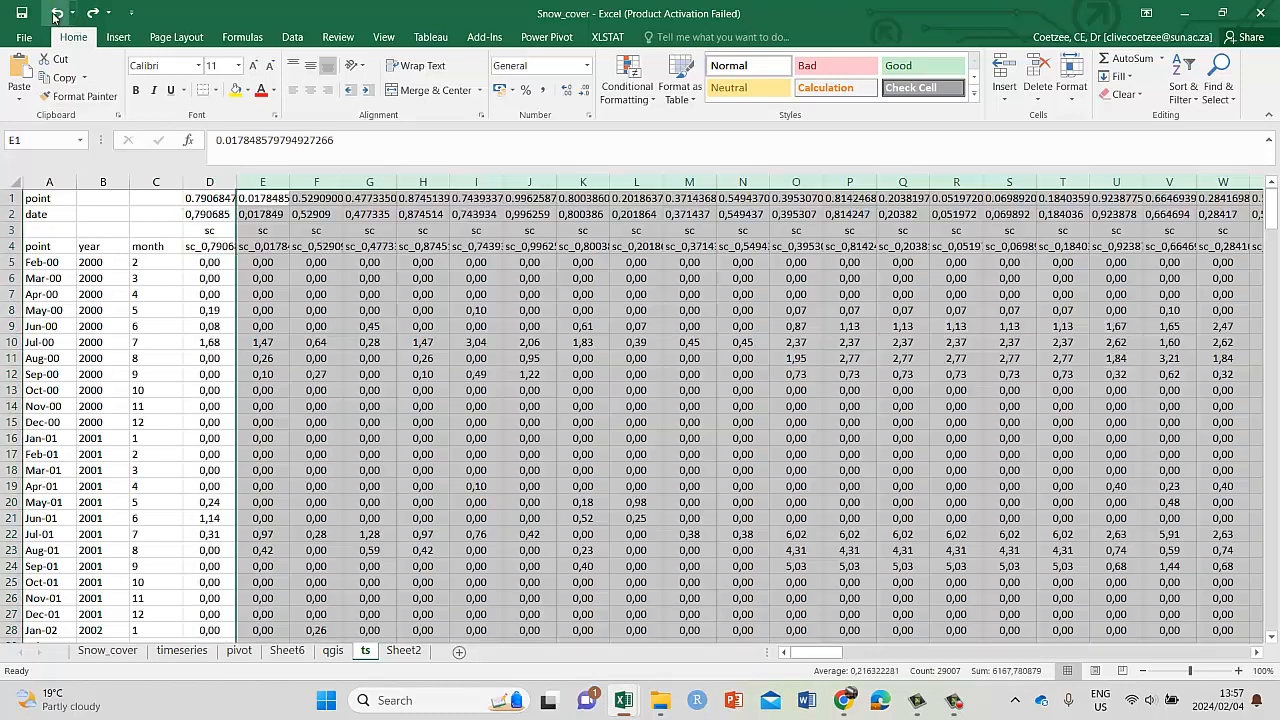
left_click(58, 13)
- Hide mt columns CZ to GT to bring the last point's sc and mt series side by side
left_click_drag(832, 657, 1031, 680)
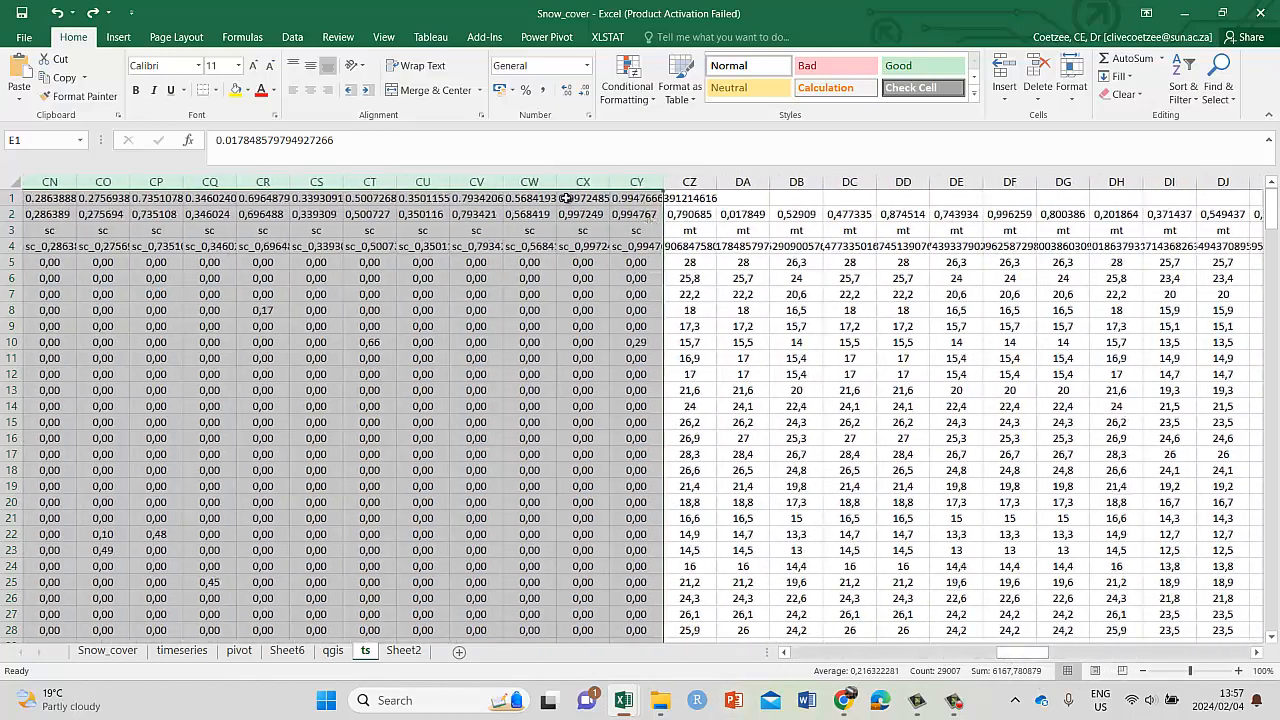
left_click(585, 181)
left_click_drag(633, 175, 1110, 185)
right_click(1110, 185)
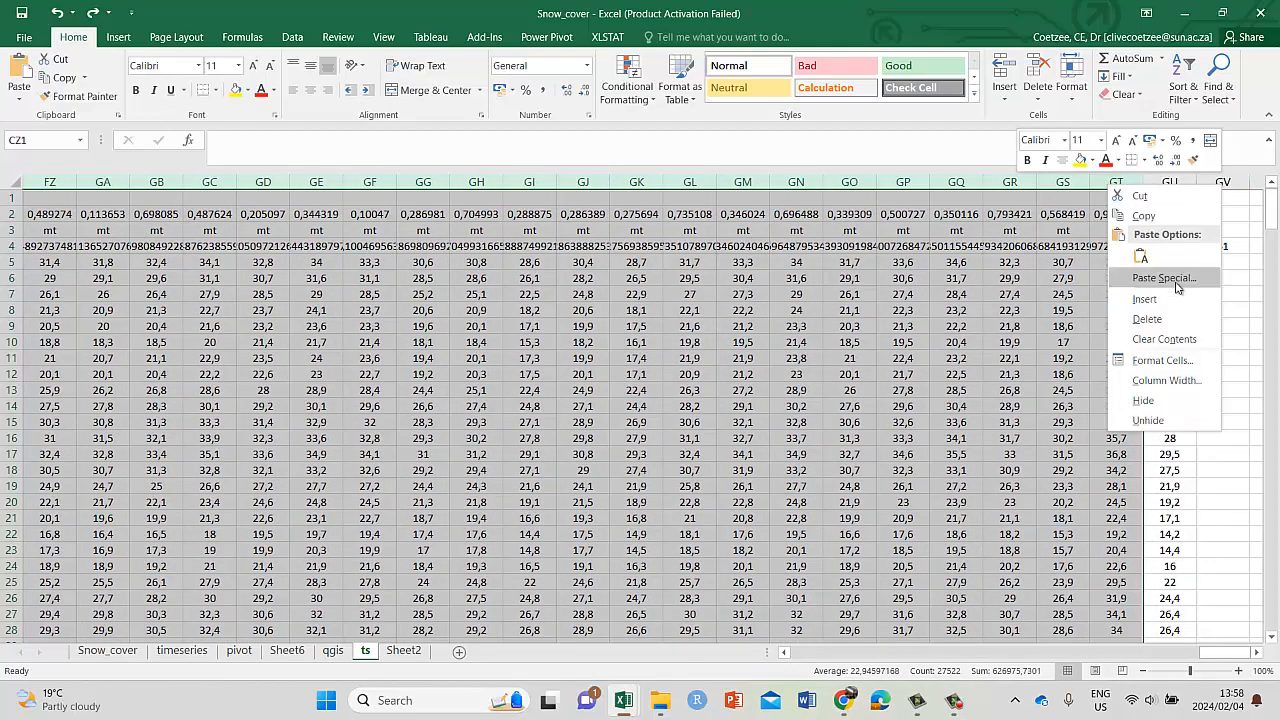
left_click(1148, 402)
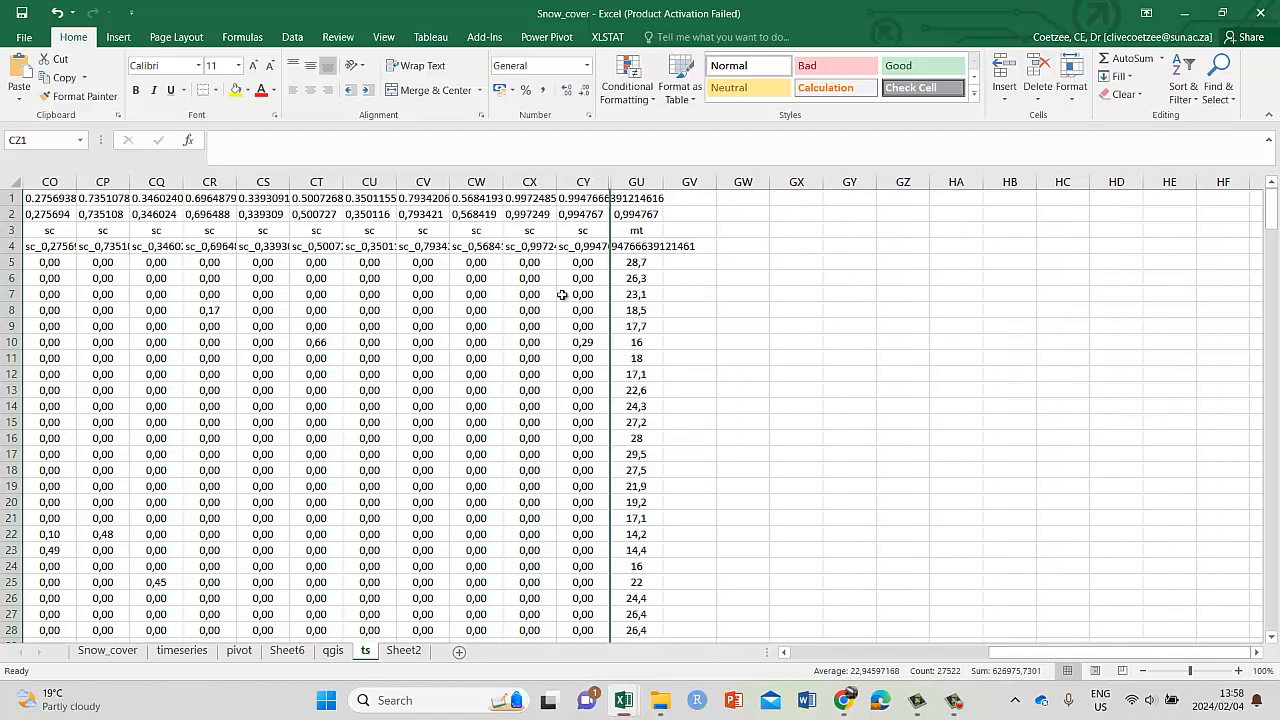
- Widen columns CY and GU and compare the last point's July and August 2001 snow cover and maximum temperatures
left_click_drag(605, 177, 865, 181)
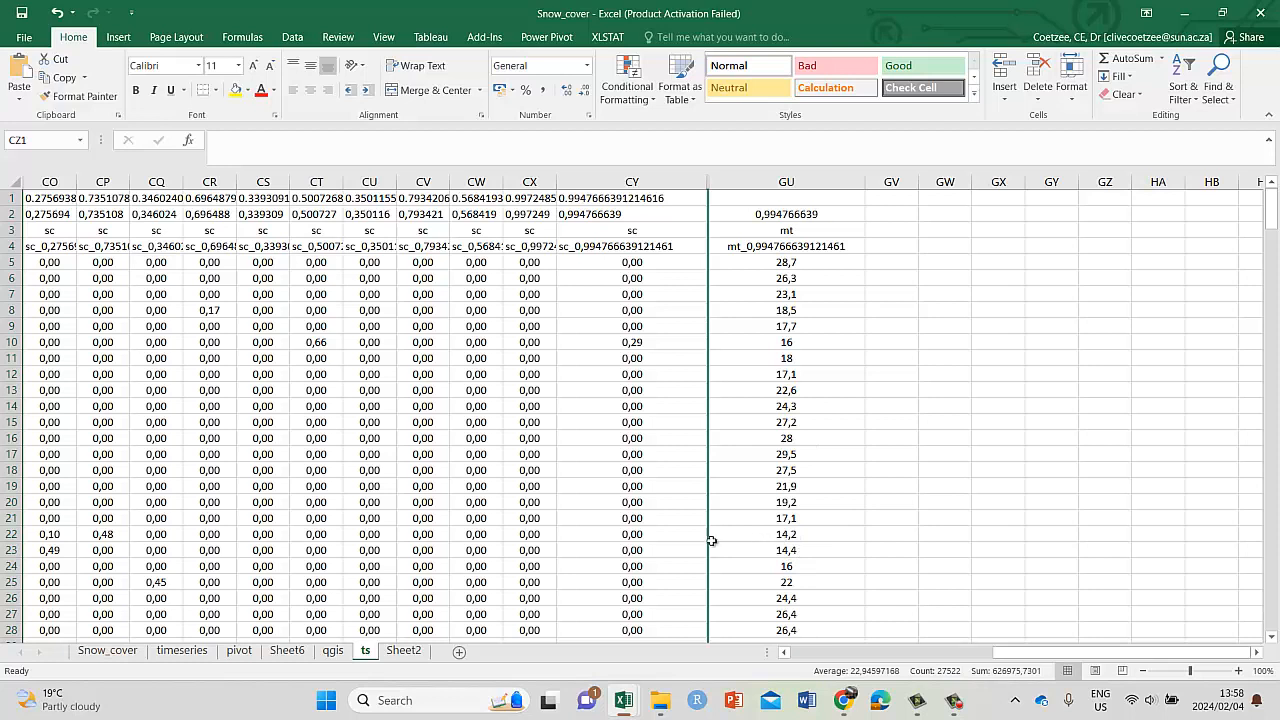
left_click_drag(654, 534, 756, 554)
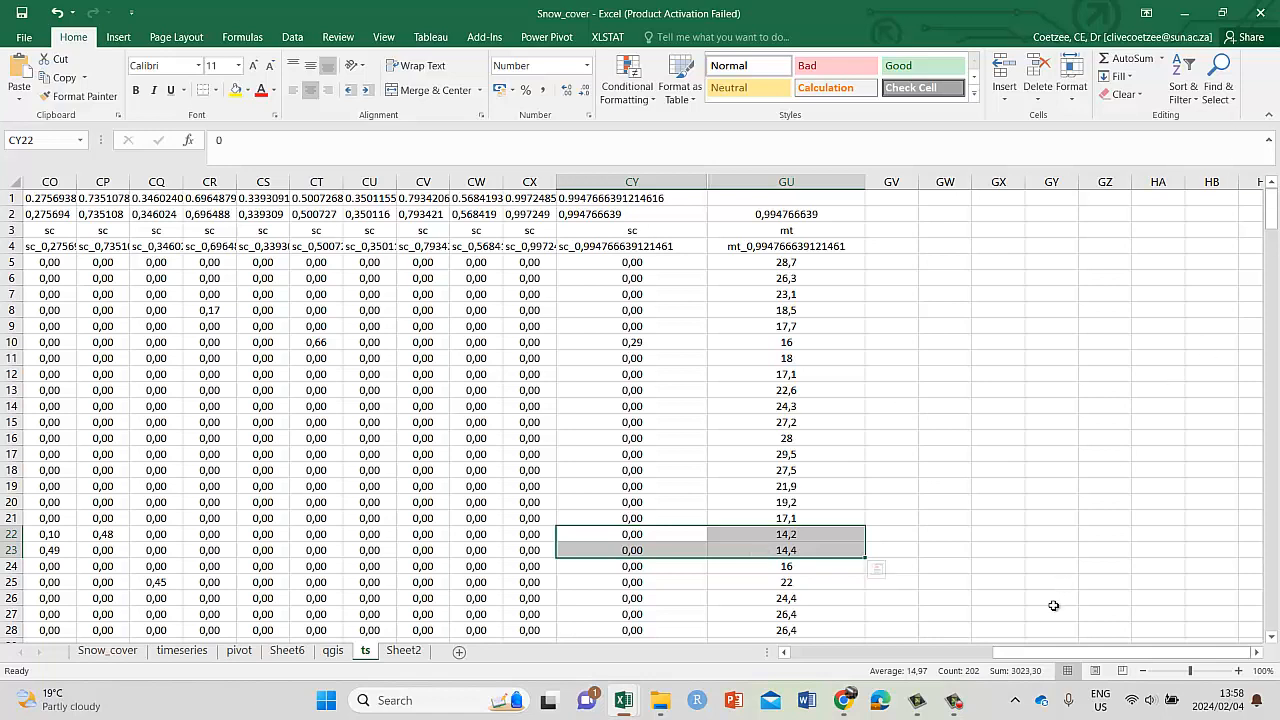
- Undo the widening of columns CY and GU and the hiding of columns CZ to GT
left_click_drag(1042, 660, 836, 660)
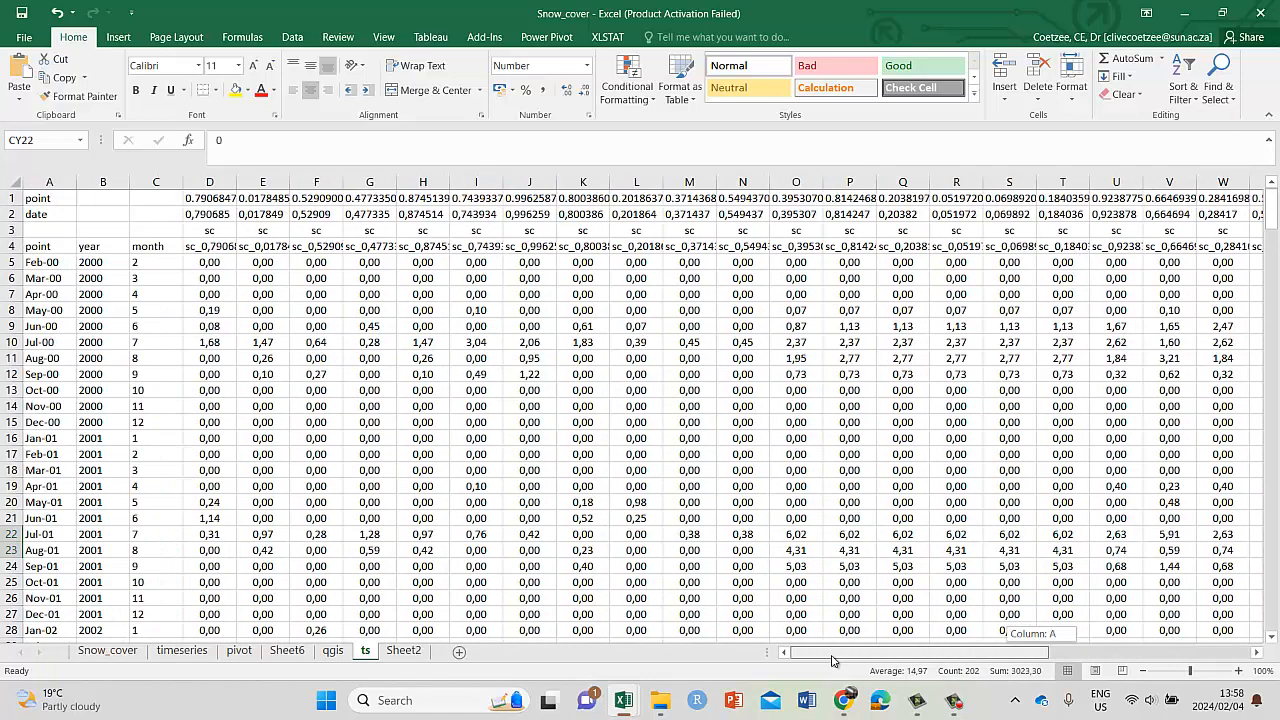
left_click(57, 12)
left_click(57, 12)
left_click(57, 12)
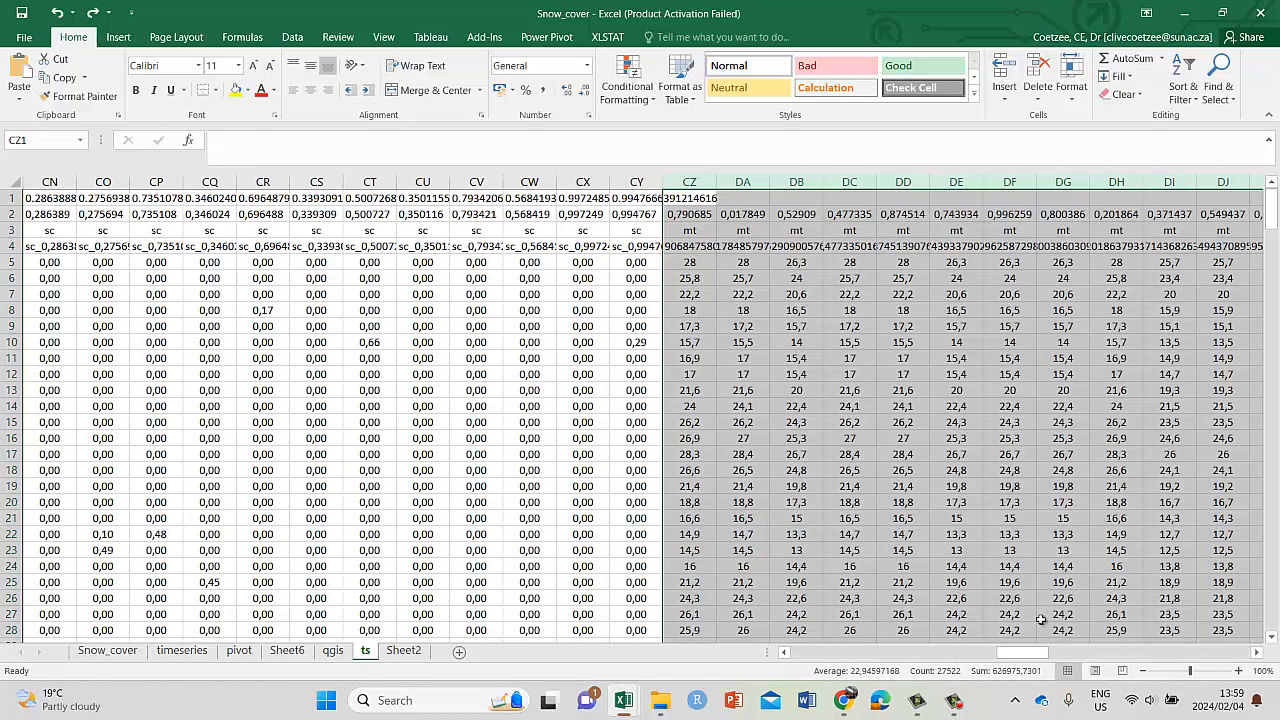
- Review the combined table from A1, checking the sc headers in D4 and E4 and the monthly dates starting at Feb-00
left_click_drag(1020, 655, 790, 654)
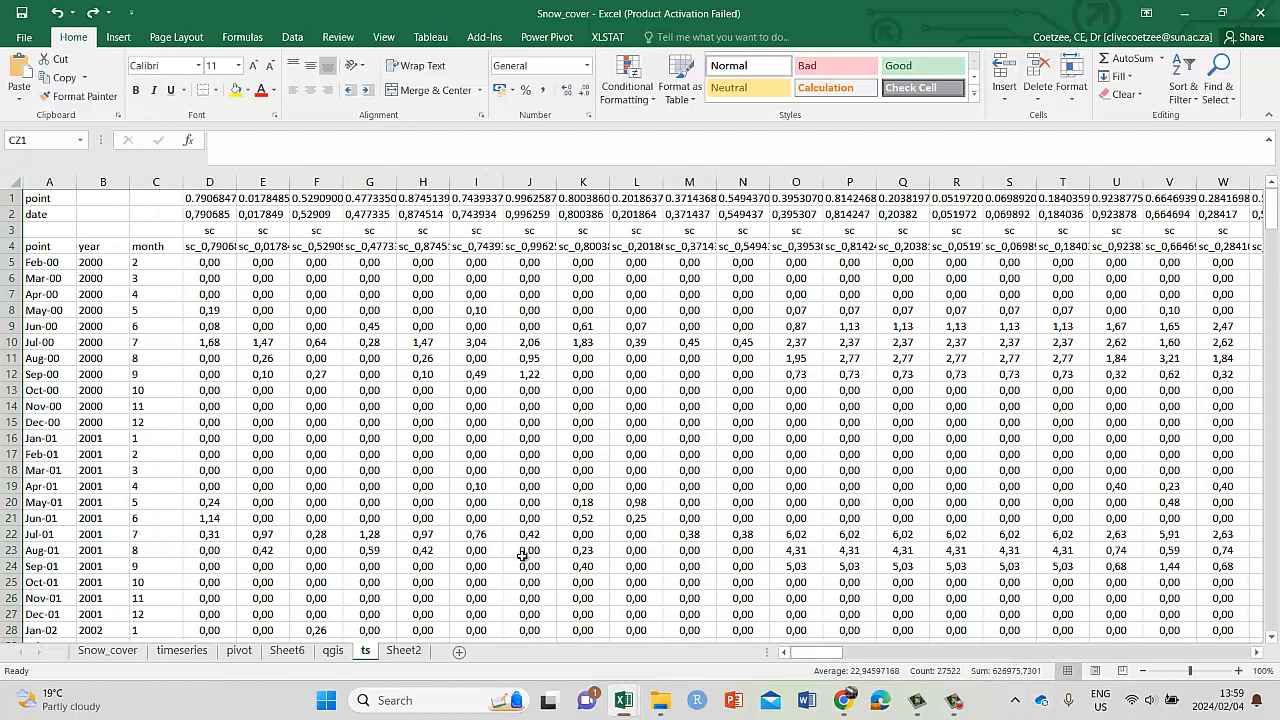
left_click(55, 199)
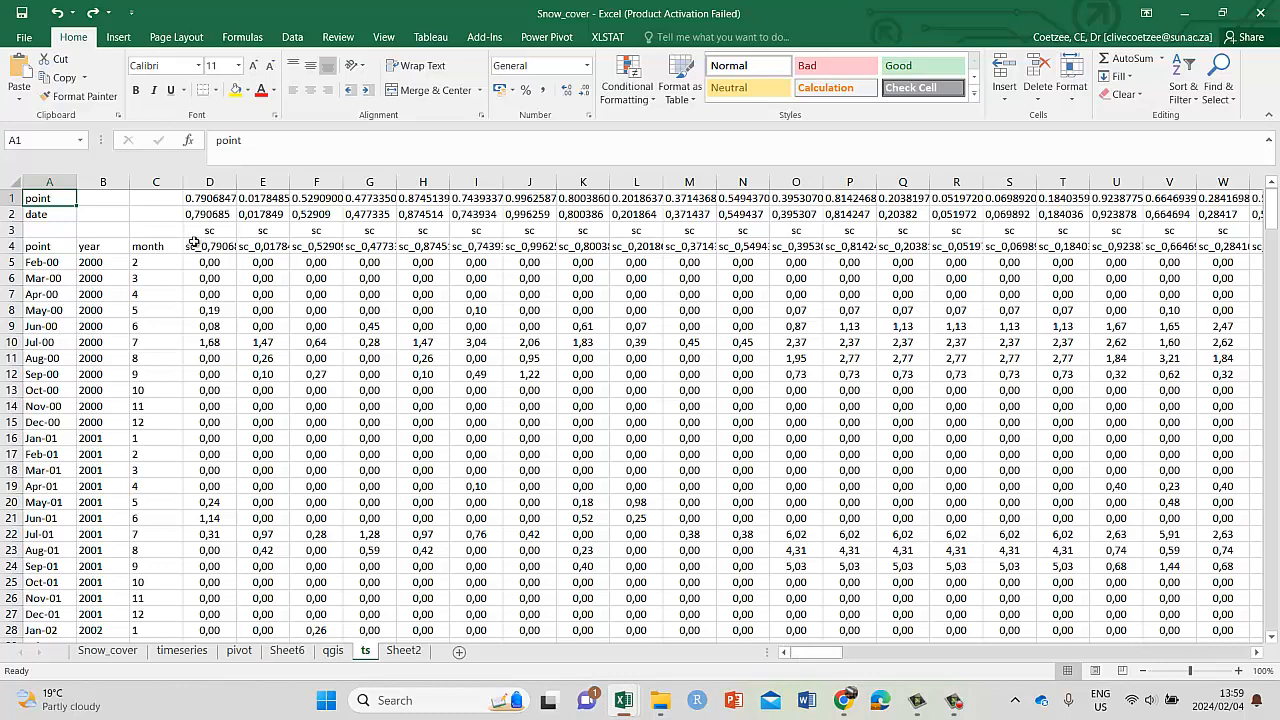
left_click(214, 243)
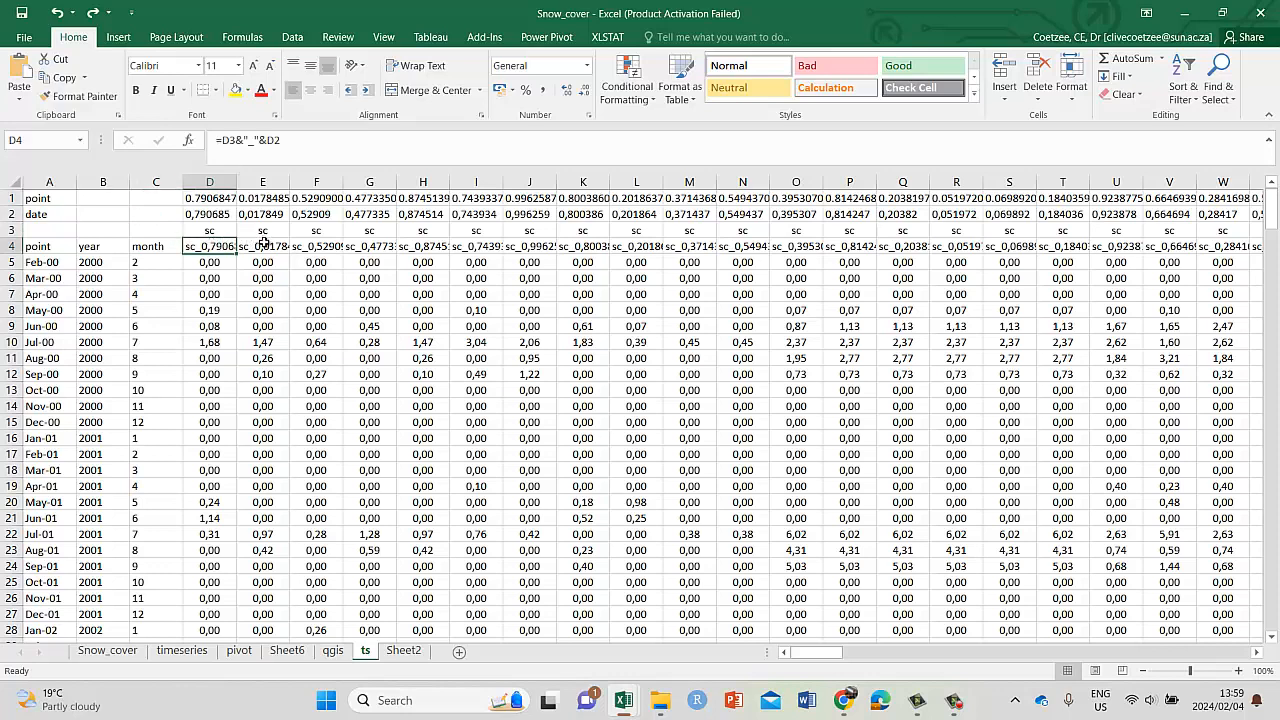
left_click(250, 240)
left_click(64, 265)
left_click(35, 470, "shift")
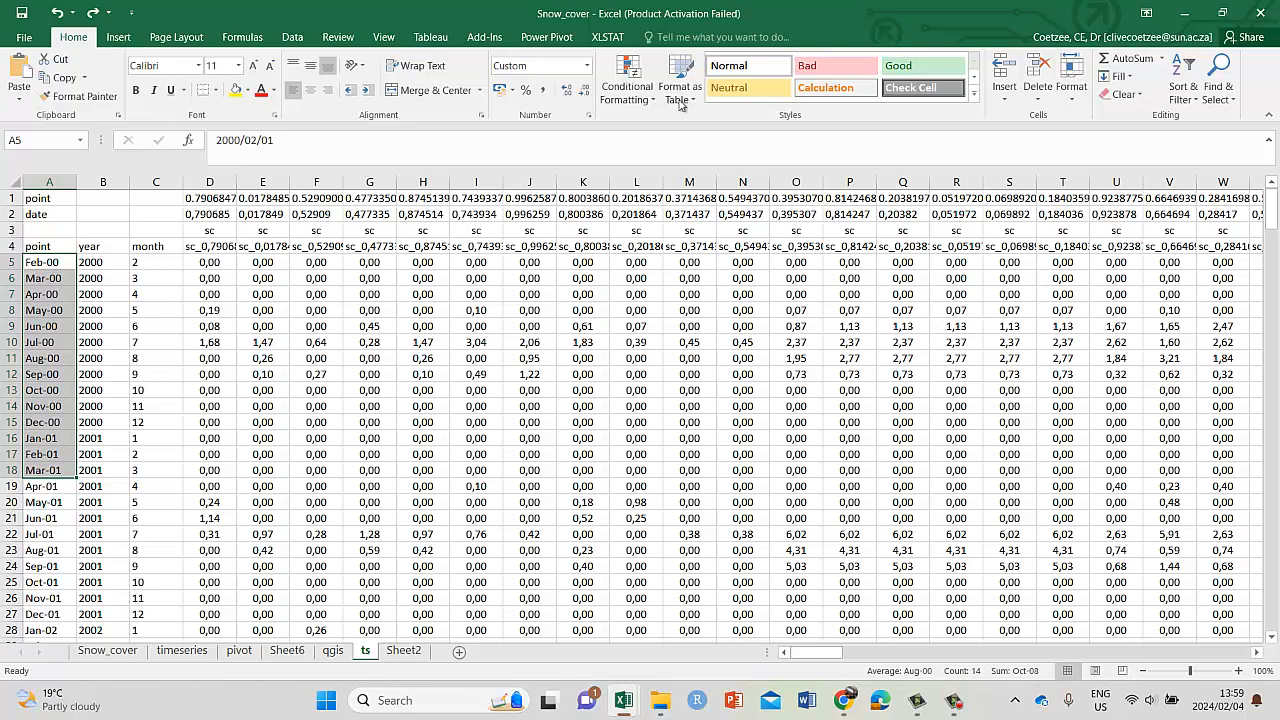
- Review the mt columns through the last point's column GU, returning to cell A1
left_click_drag(979, 663, 1273, 651)
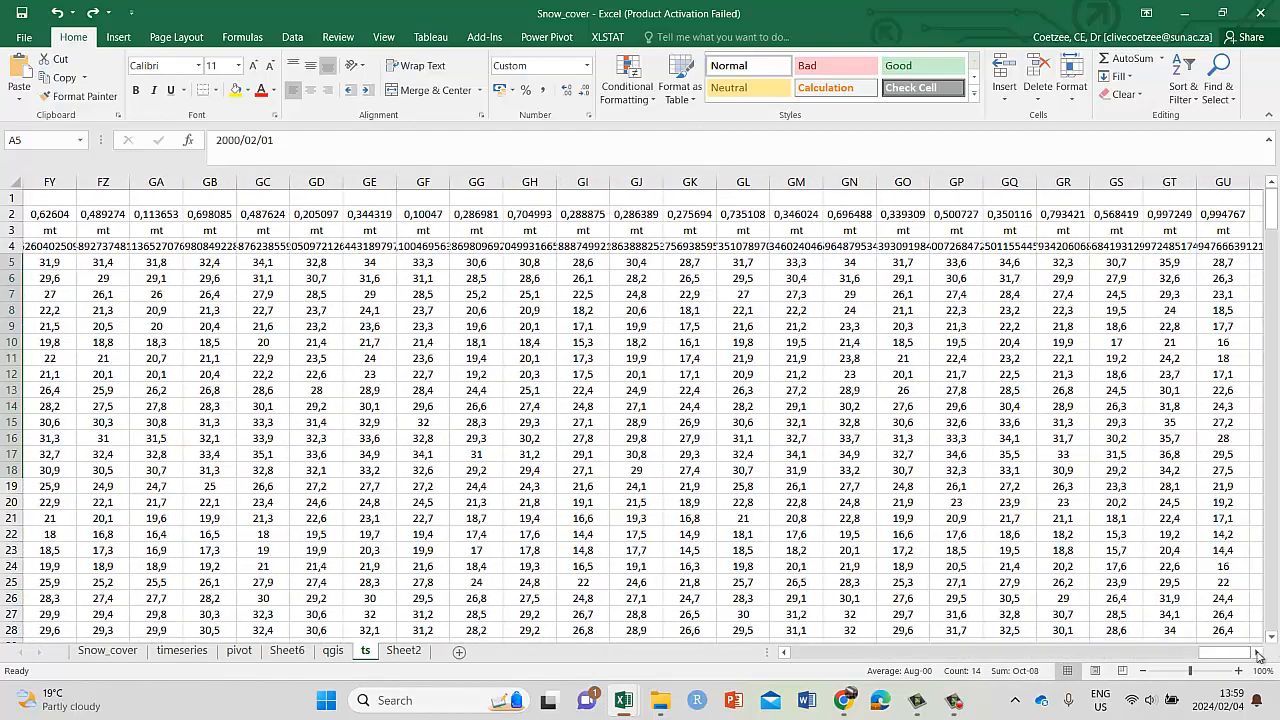
left_click(1257, 652)
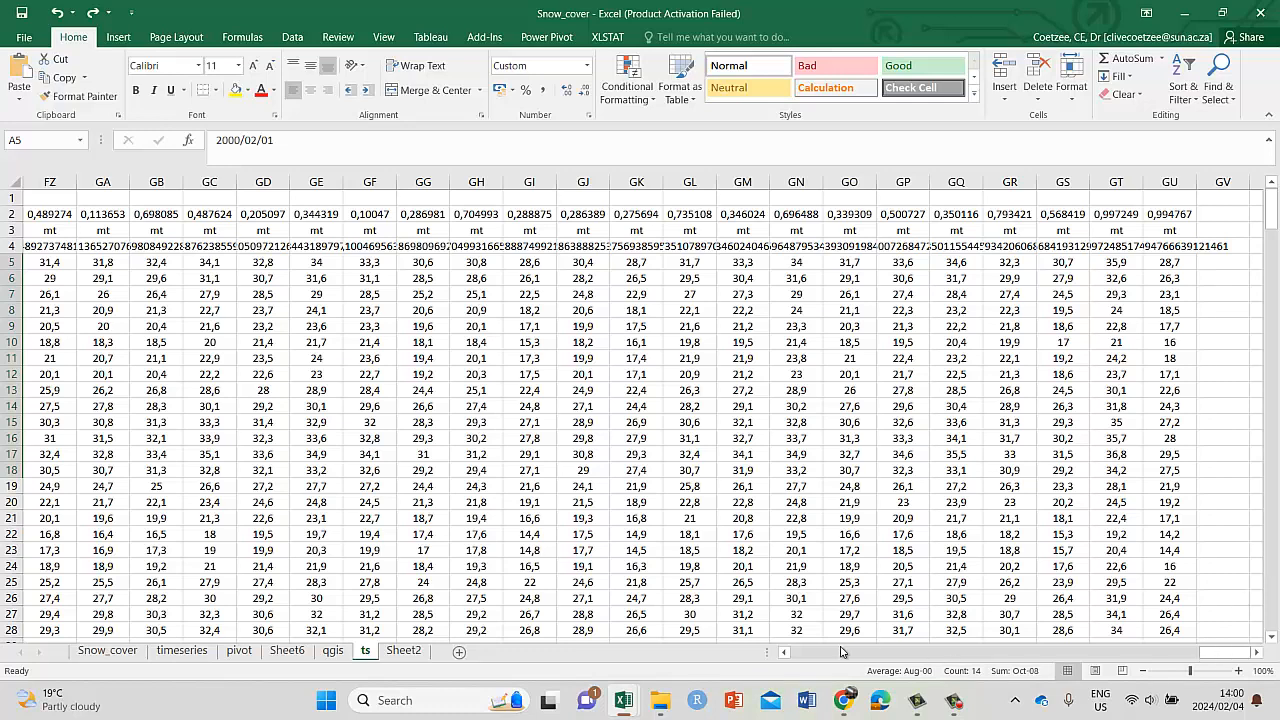
left_click_drag(1186, 652, 790, 646)
left_click(47, 198)
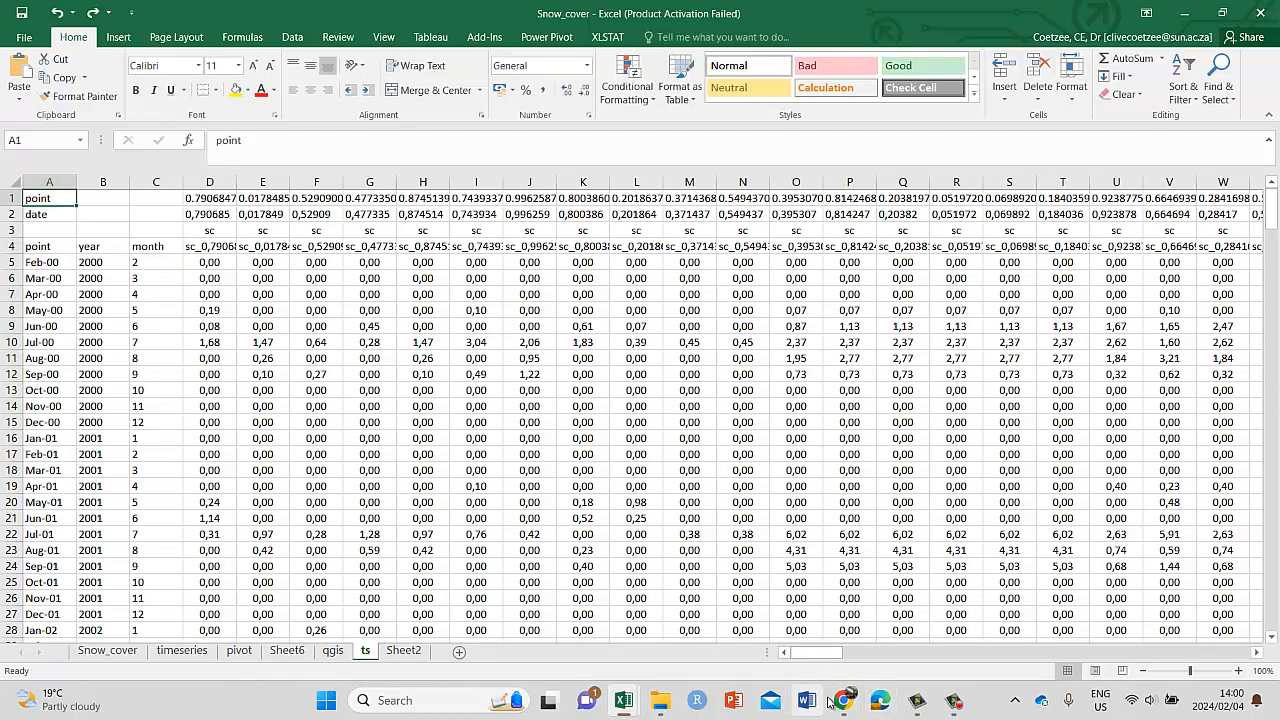
- Switch to Chrome, look over the Drive Project folder and SnowTut1 script, and return to the start of the SnowTut2 script
mouse_move(843, 702)
left_click(782, 640)
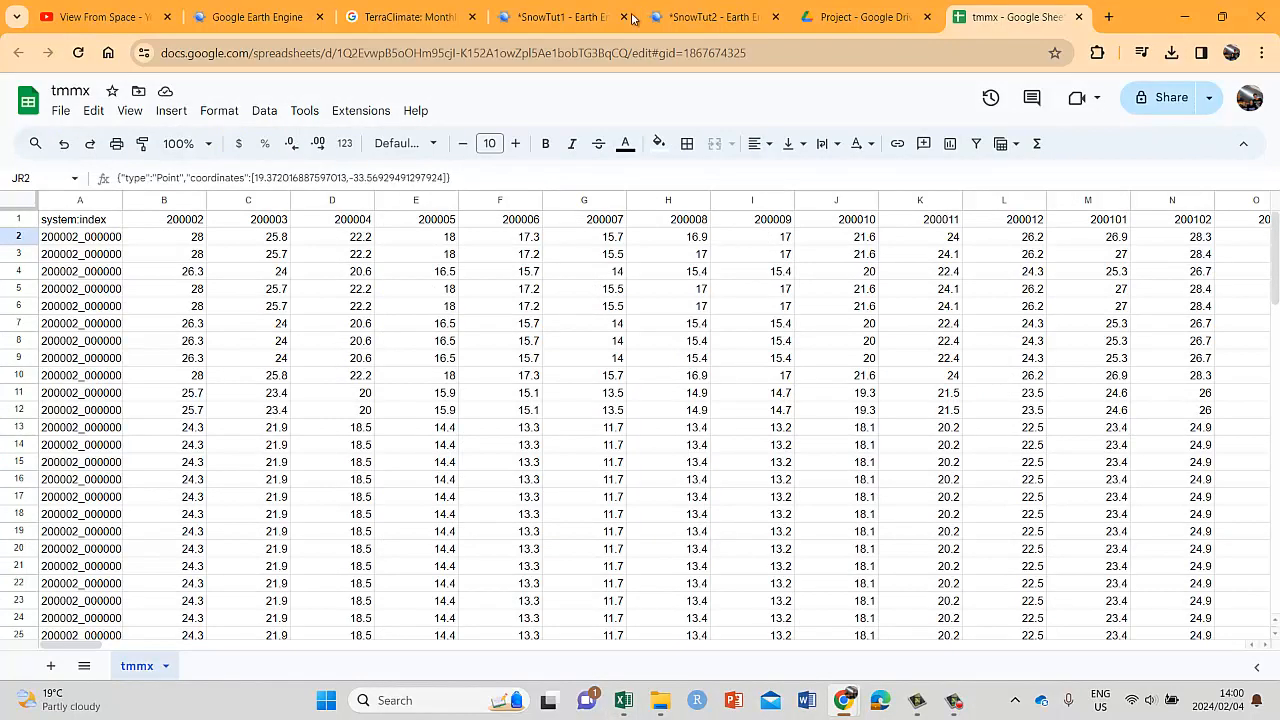
left_click(860, 17)
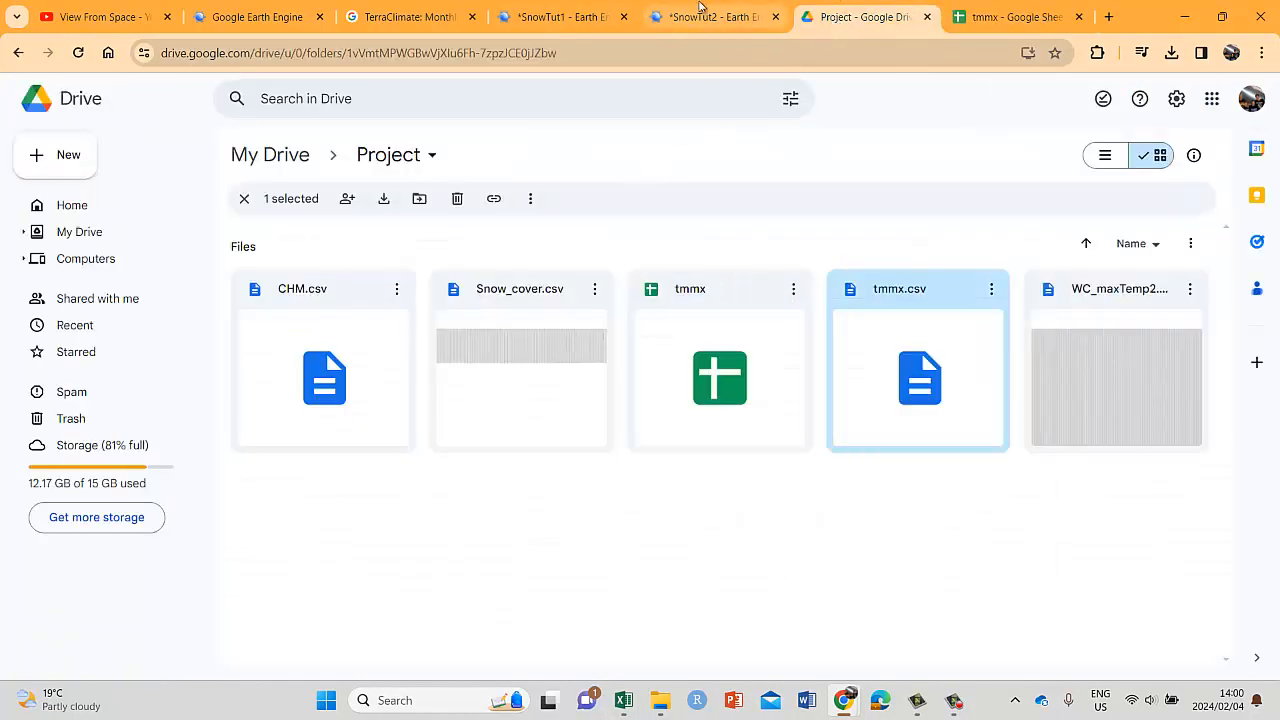
left_click(700, 10)
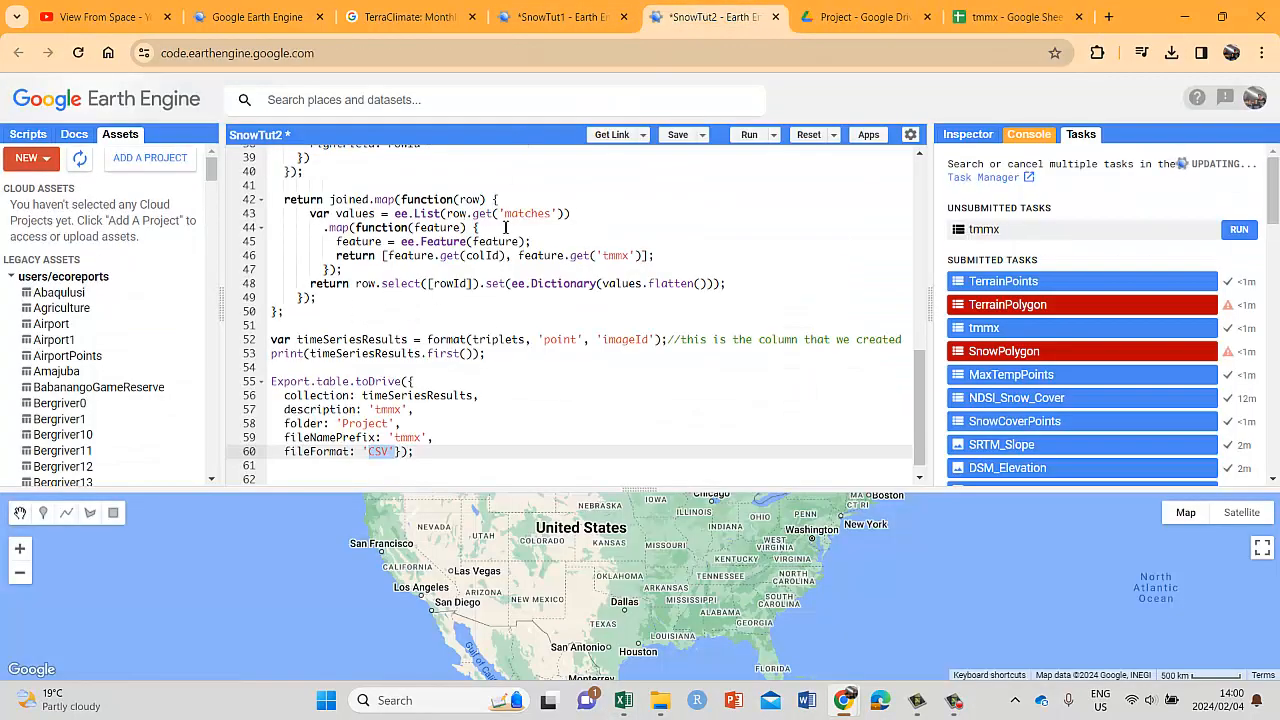
left_click(544, 8)
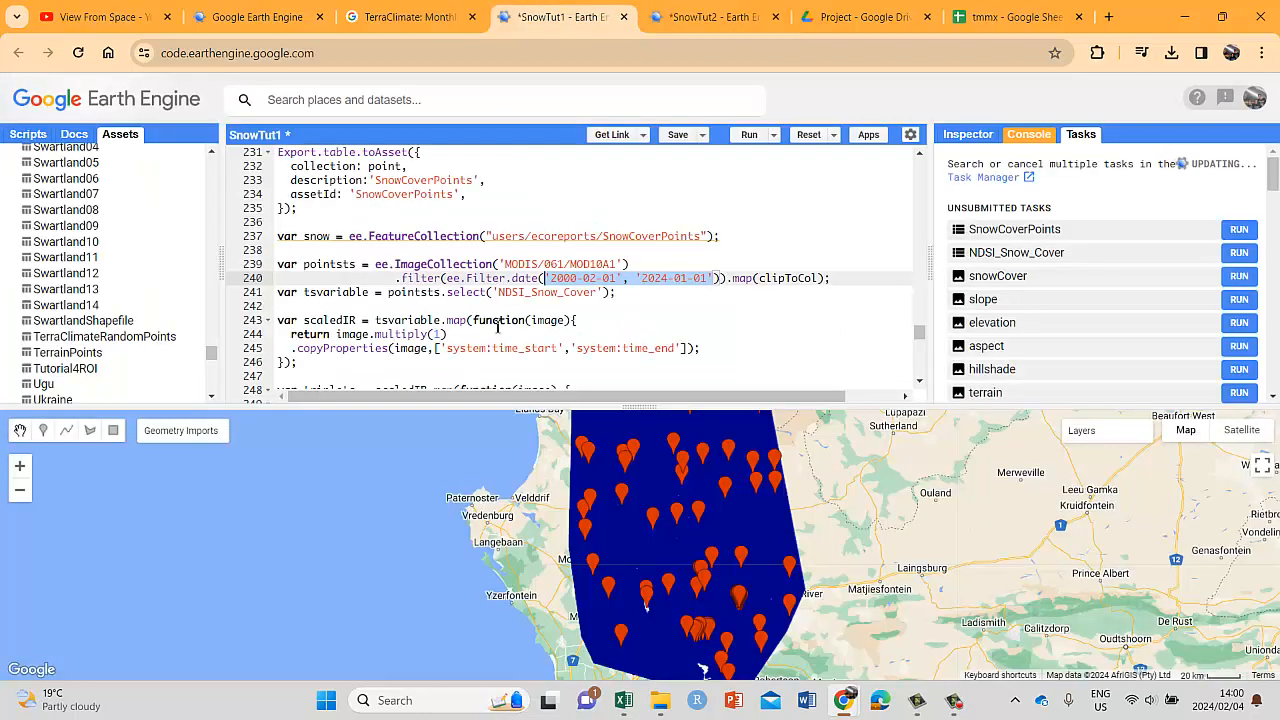
left_click(690, 18)
scroll(523, 218, "up", 3)
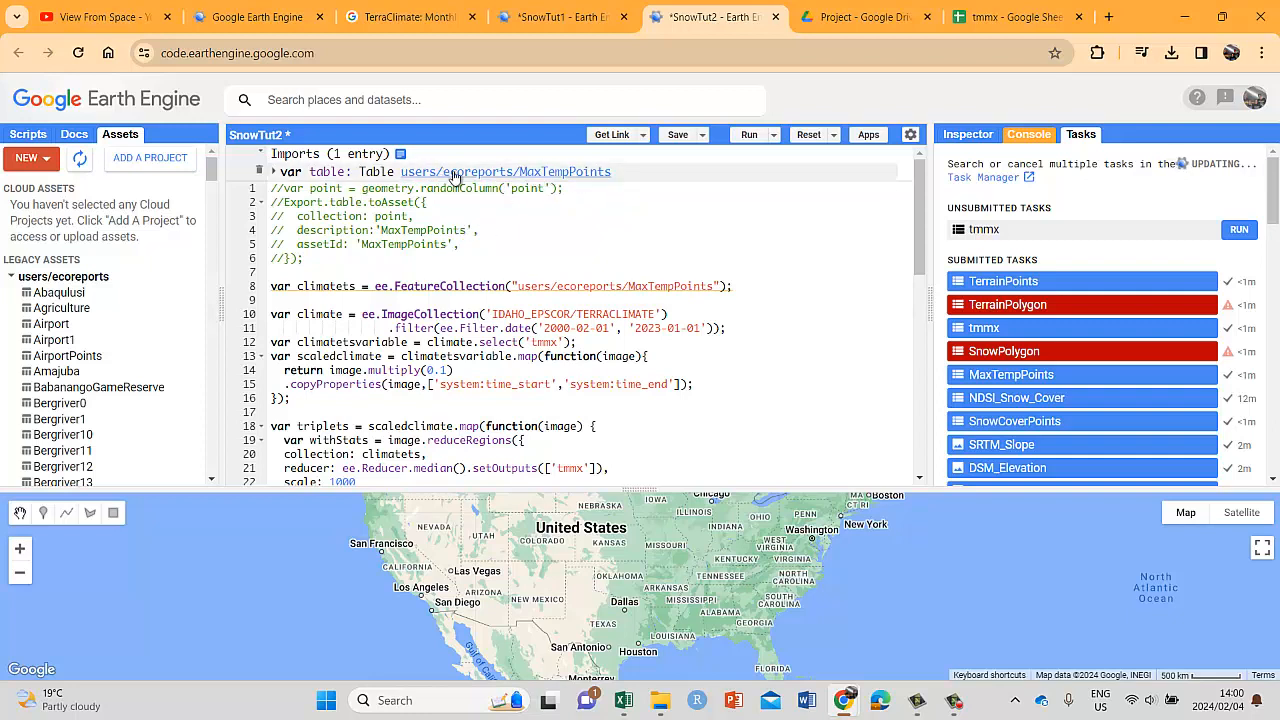
- Change the band selected from the TerraClimate collection on line 12 to tmmn and copy that name
left_click(513, 189)
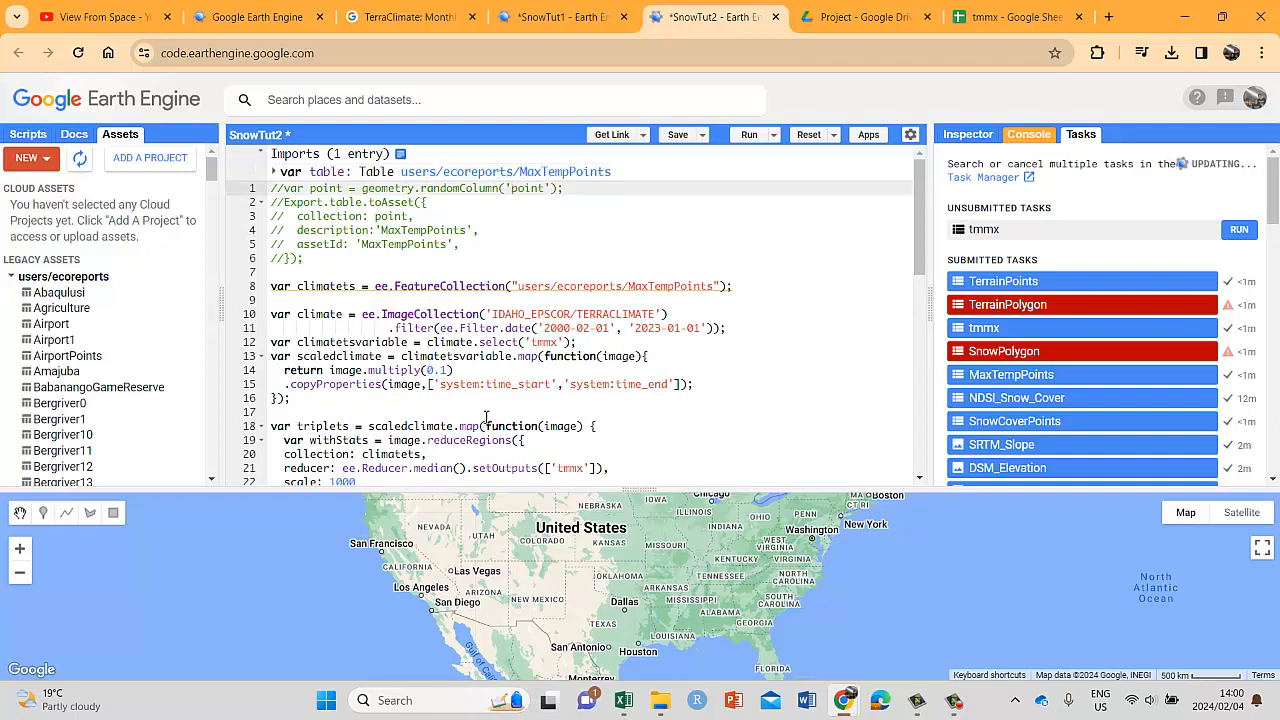
left_click(560, 342)
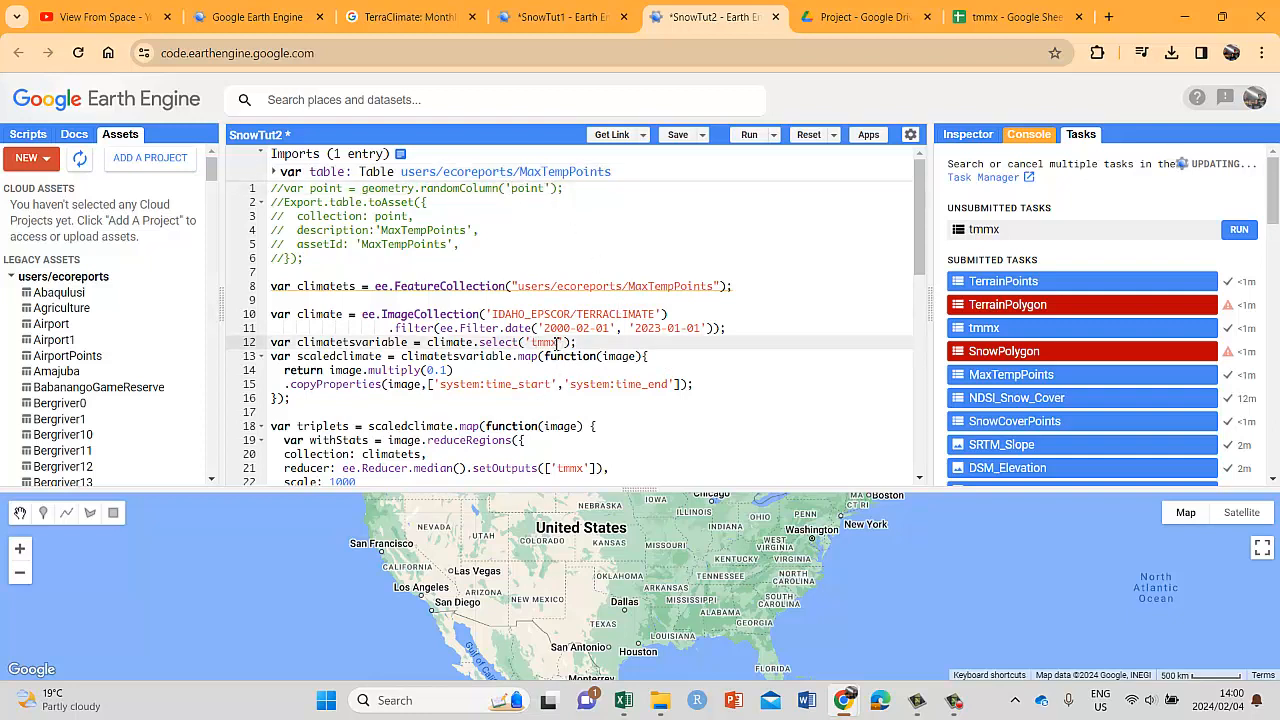
left_click_drag(558, 342, 531, 342)
type("tmmn")
left_click_drag(563, 342, 530, 342)
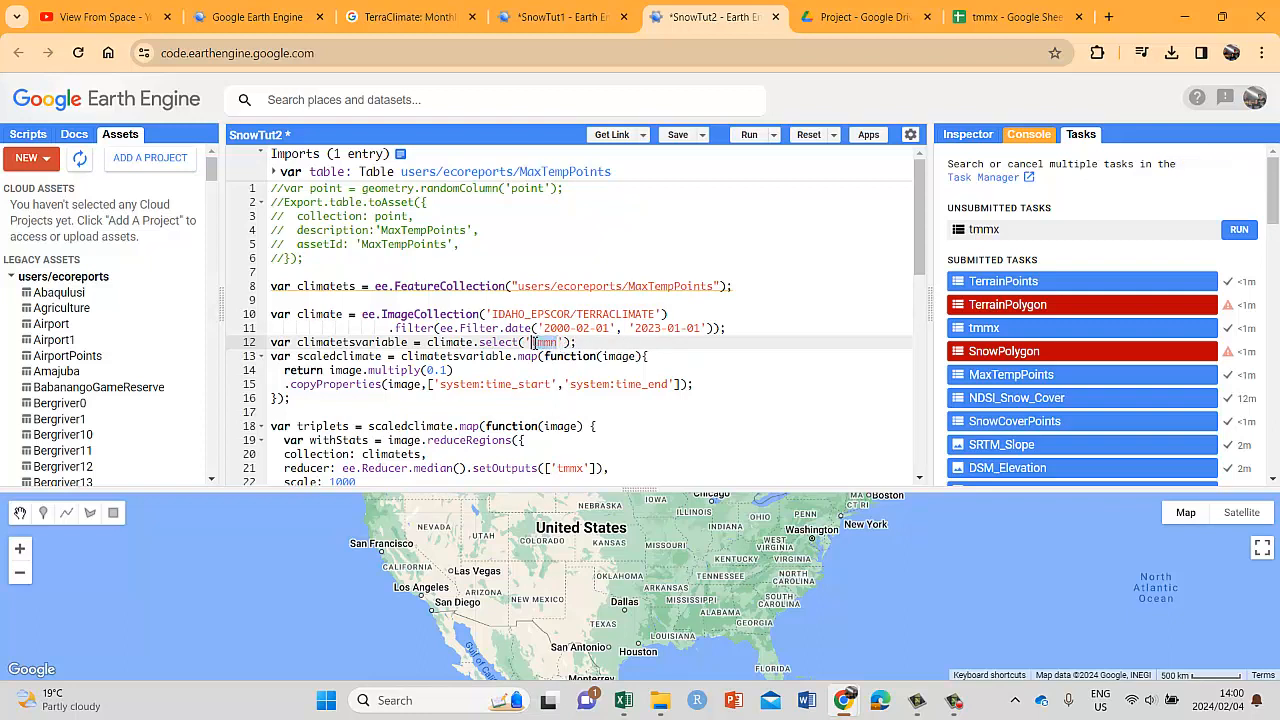
right_click(532, 342)
left_click(582, 421)
- Replace the median reducer's output name on line 21 with the copied tmmn
scroll(605, 393, "down", 3)
left_click_drag(588, 345, 557, 344)
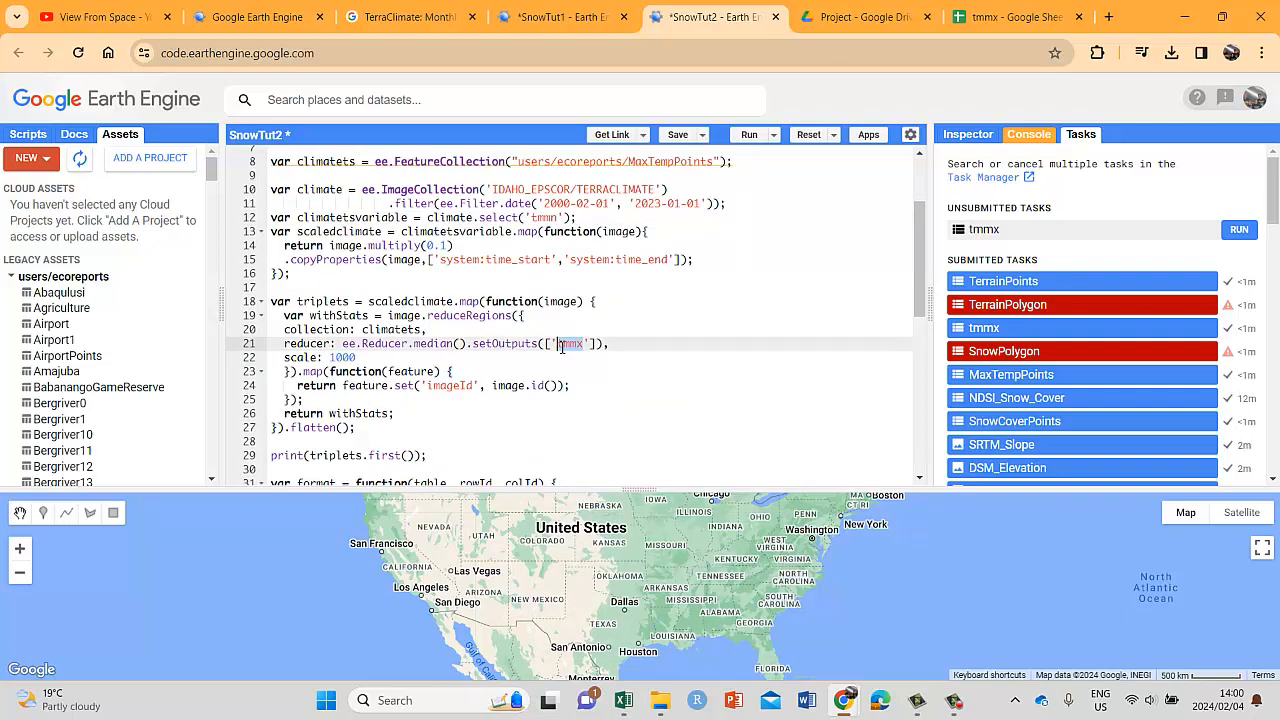
right_click(558, 346)
left_click(636, 161)
- Replace the property read by feature.get on line 46 of the format function with tmmn
scroll(514, 440, "down", 2)
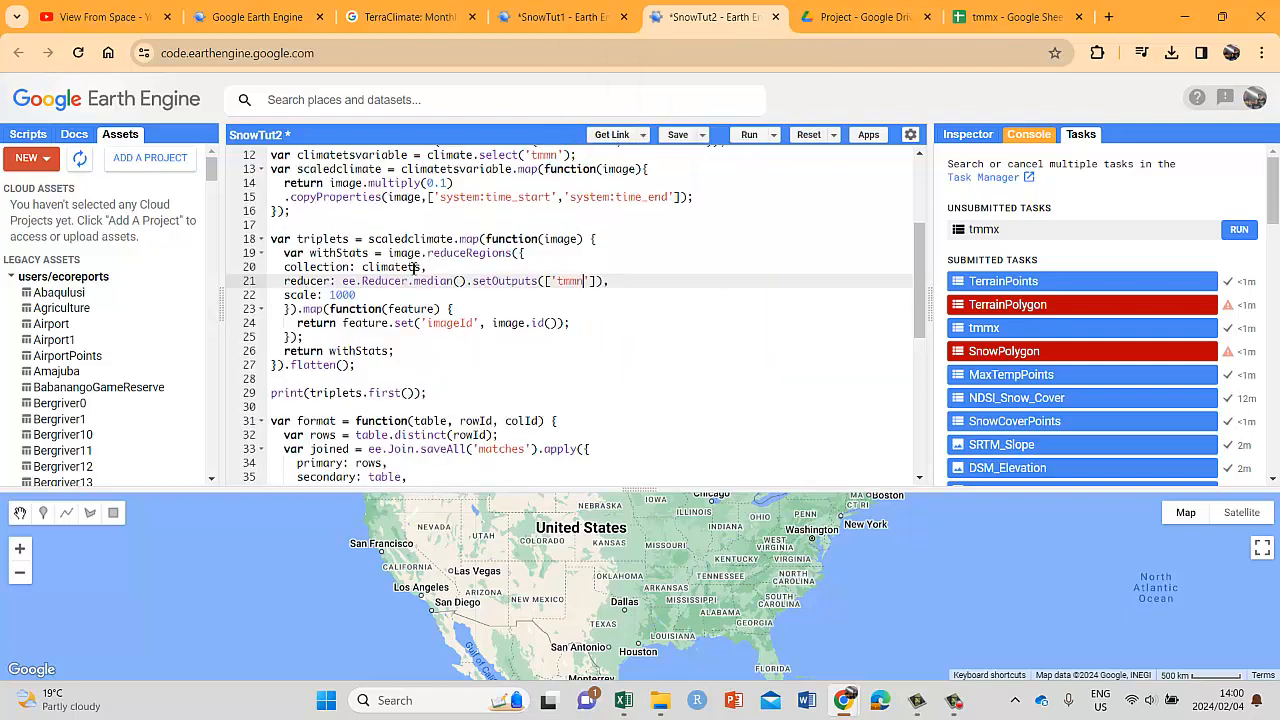
scroll(410, 276, "down", 5)
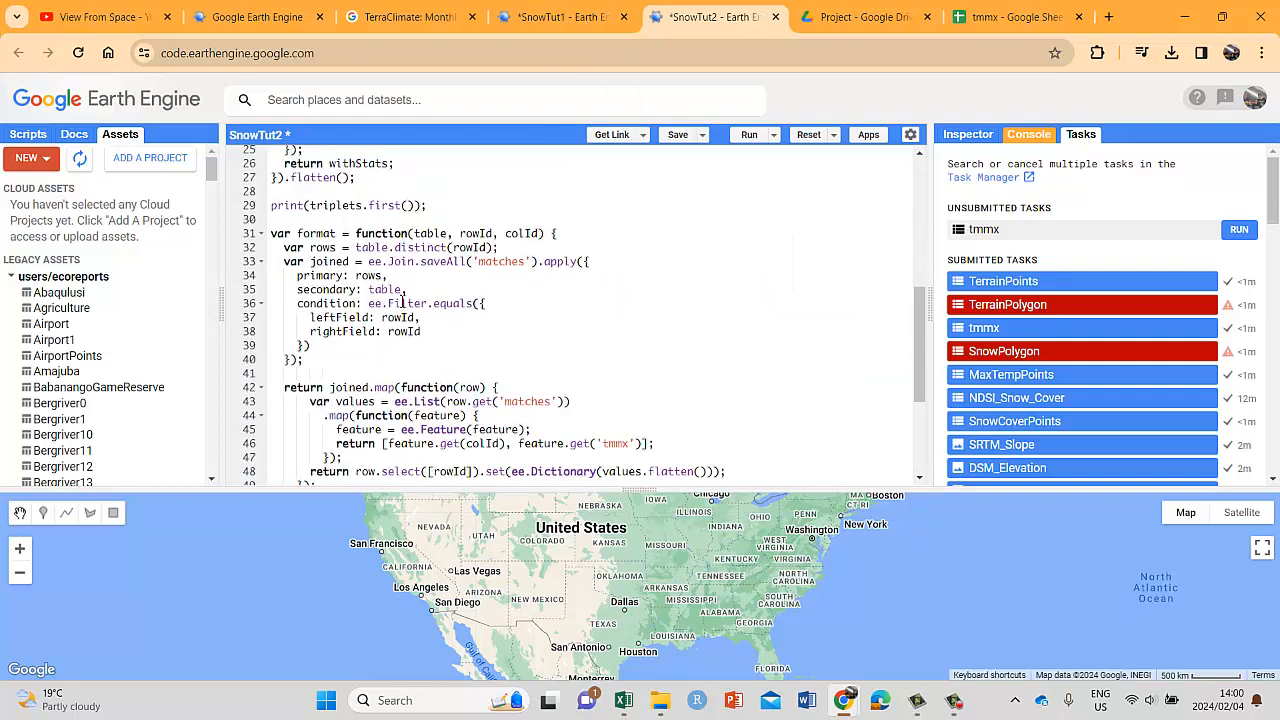
left_click(624, 381)
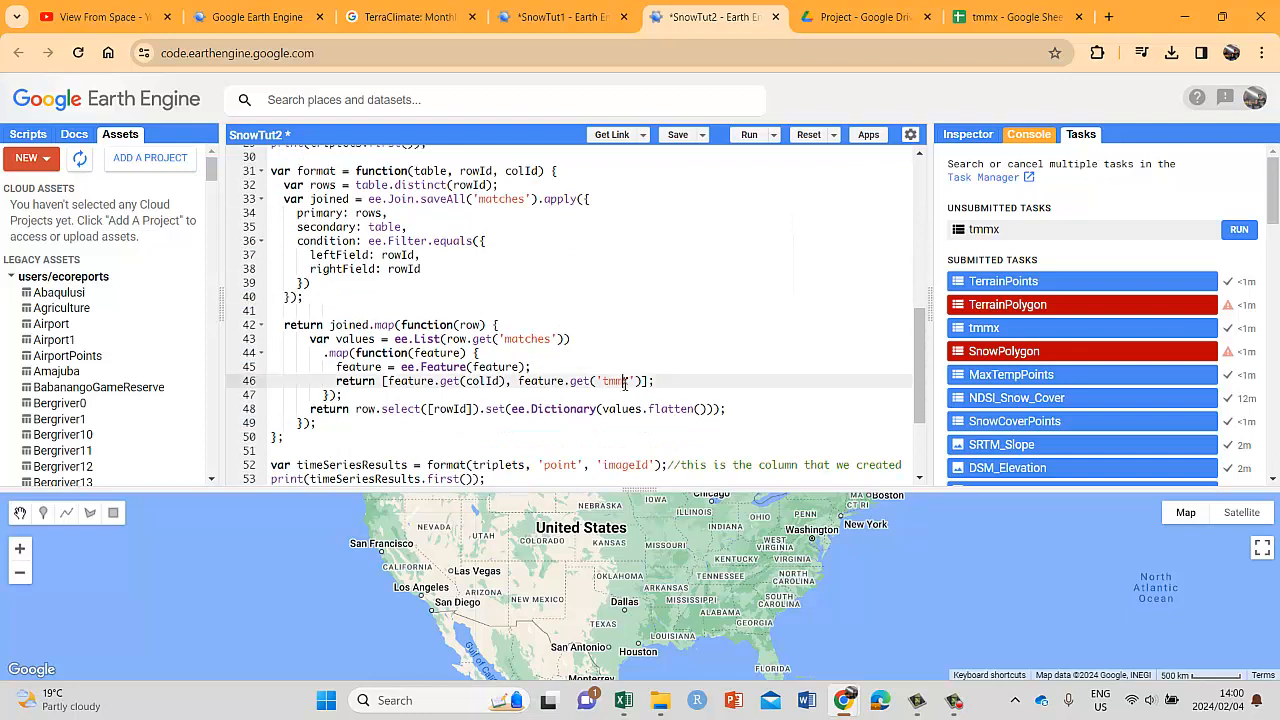
left_click_drag(631, 381, 604, 381)
right_click(604, 381)
left_click(658, 158)
- Set both the description and the fileNamePrefix of the Drive table export to tmmn
scroll(580, 380, "down", 4)
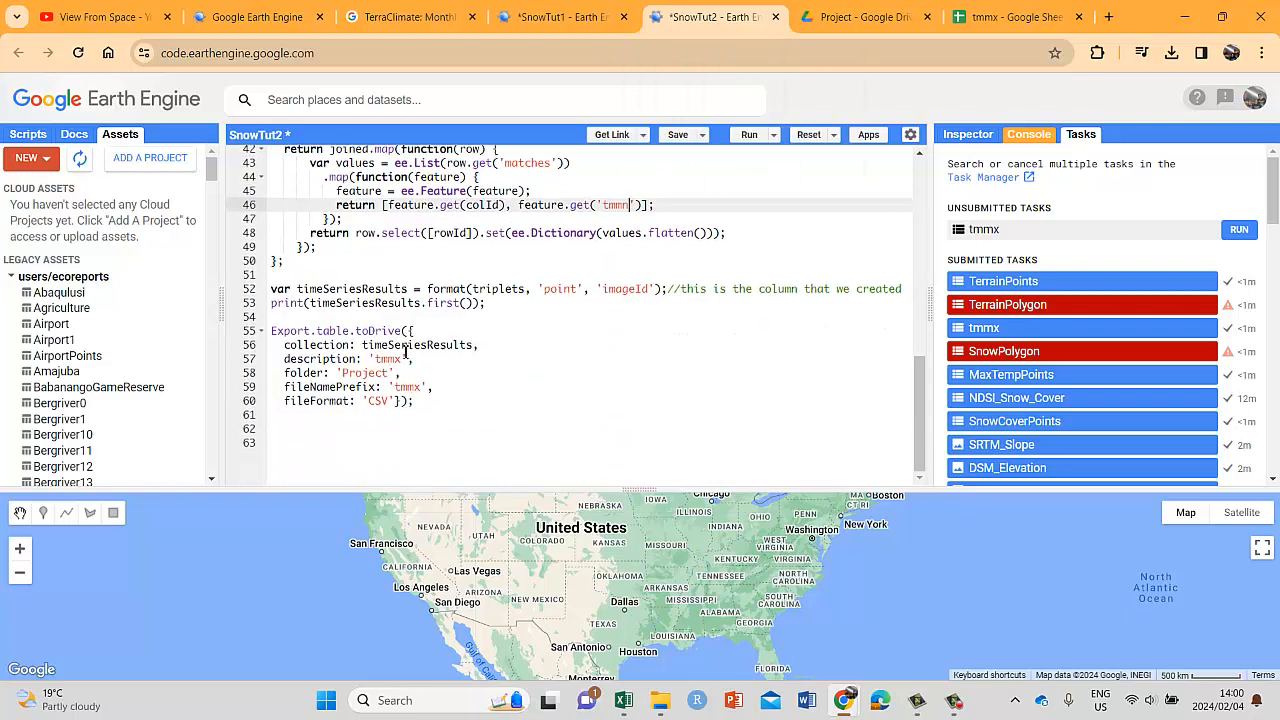
left_click_drag(403, 360, 375, 360)
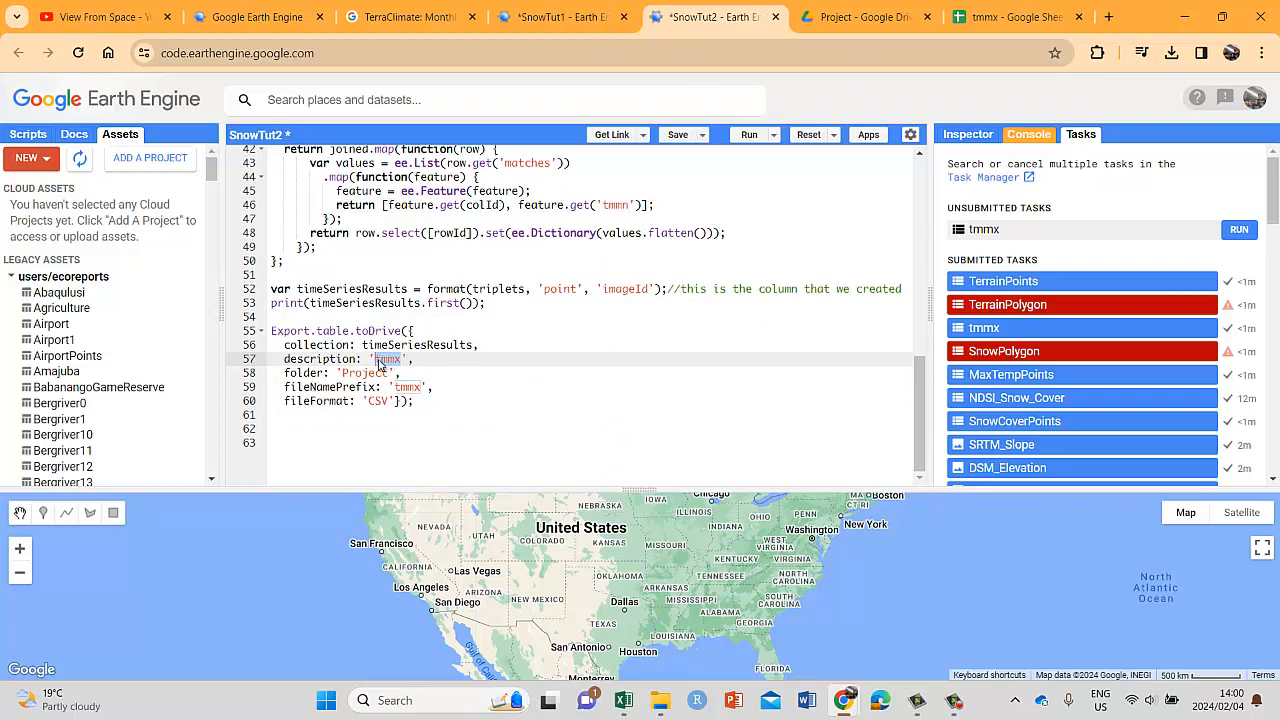
right_click(377, 362)
left_click(451, 146)
left_click_drag(423, 390, 395, 389)
right_click(396, 389)
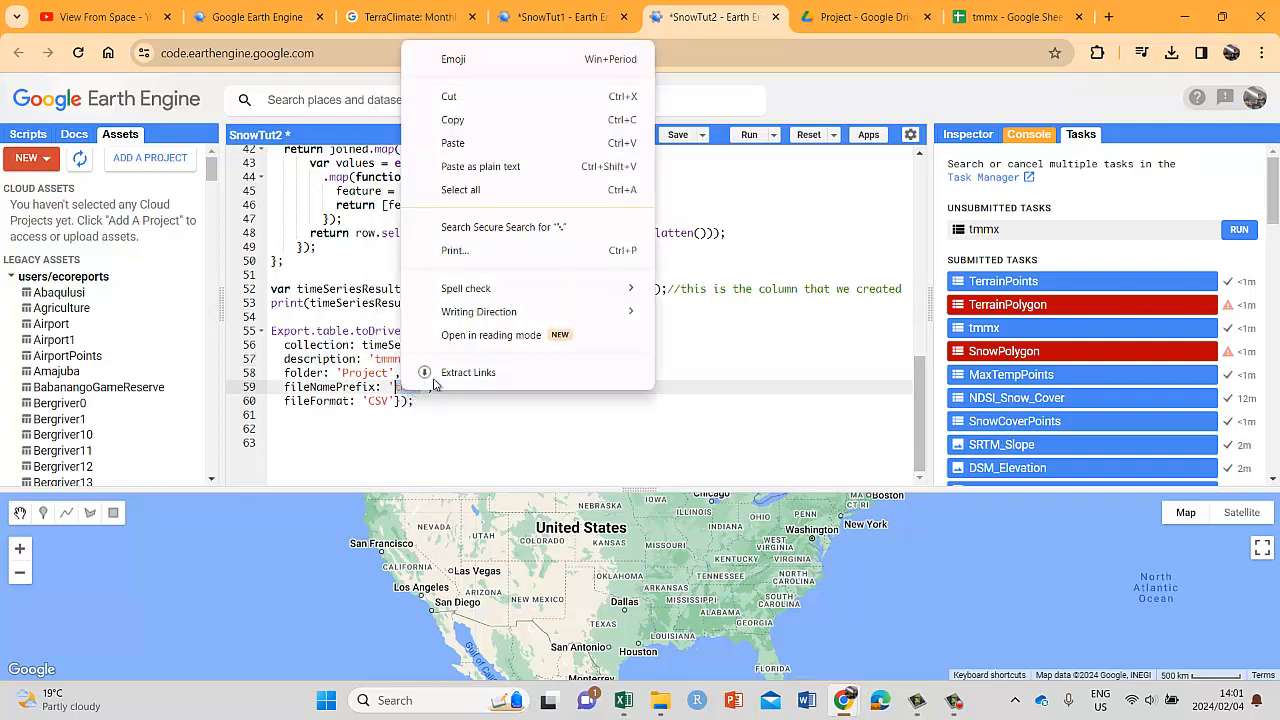
left_click(458, 162)
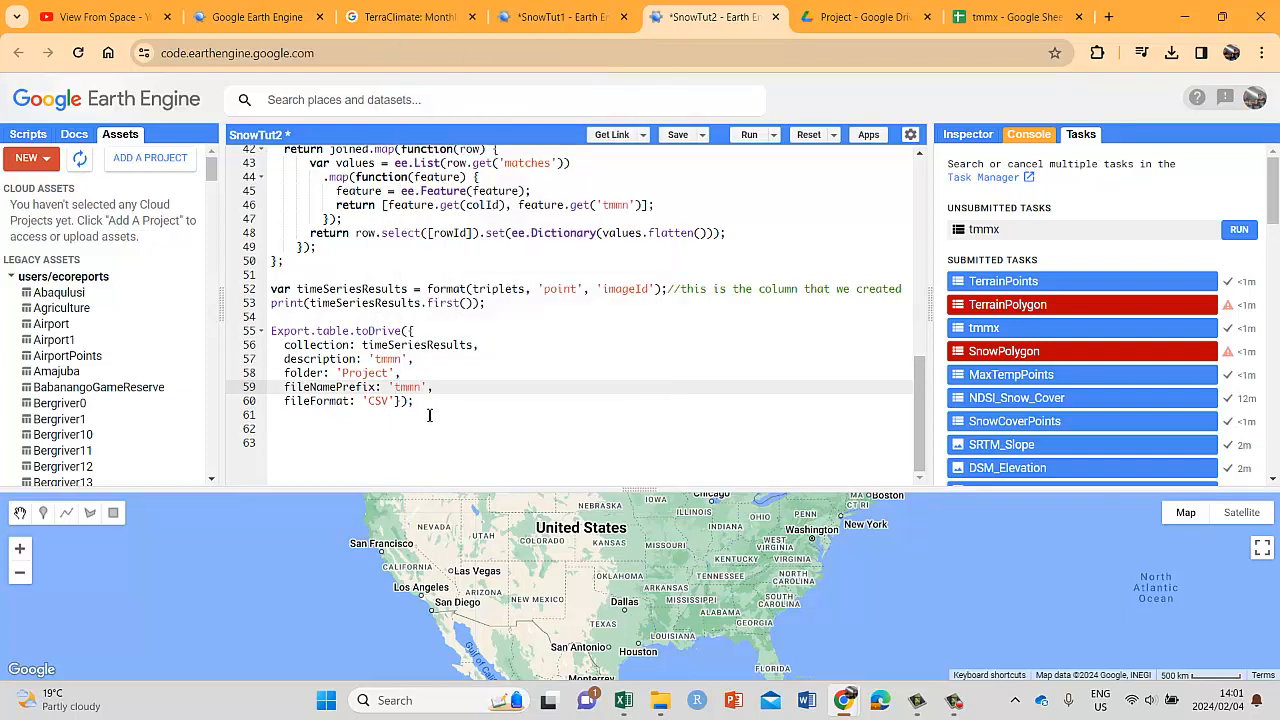
- Run the script and expand the properties of both printed features to check the tmmn values
left_click(757, 137)
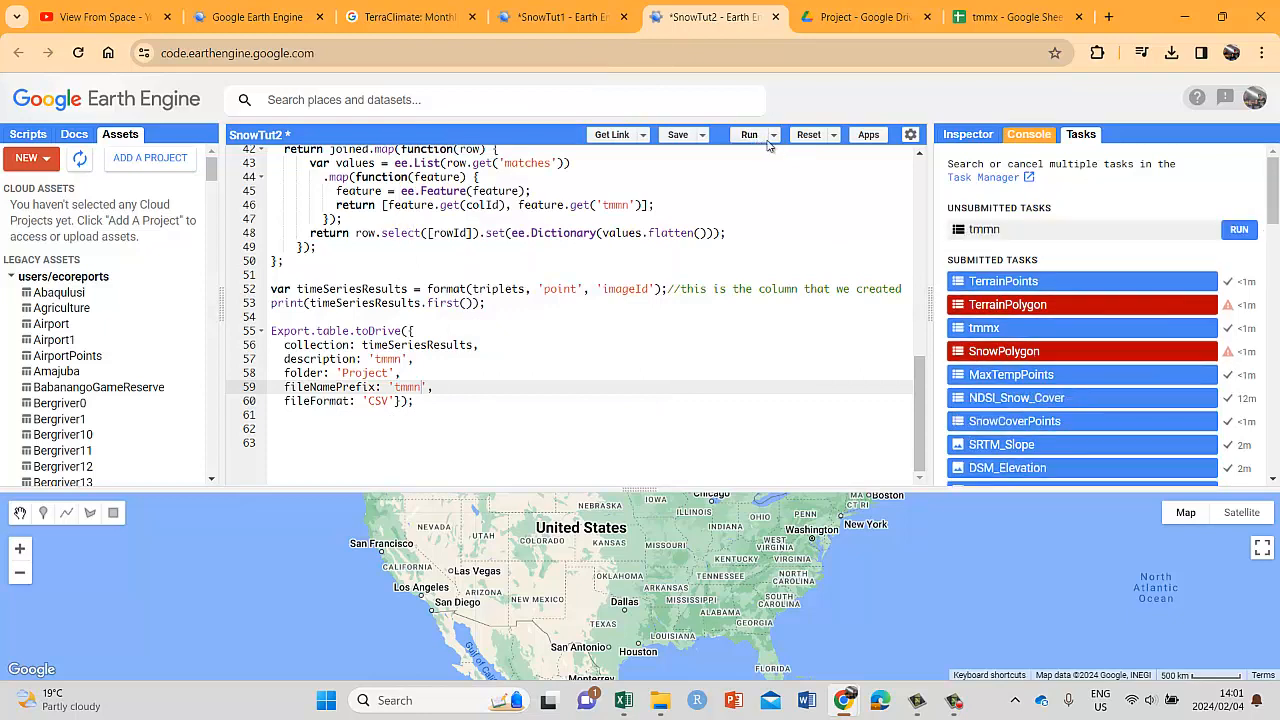
left_click(1026, 137)
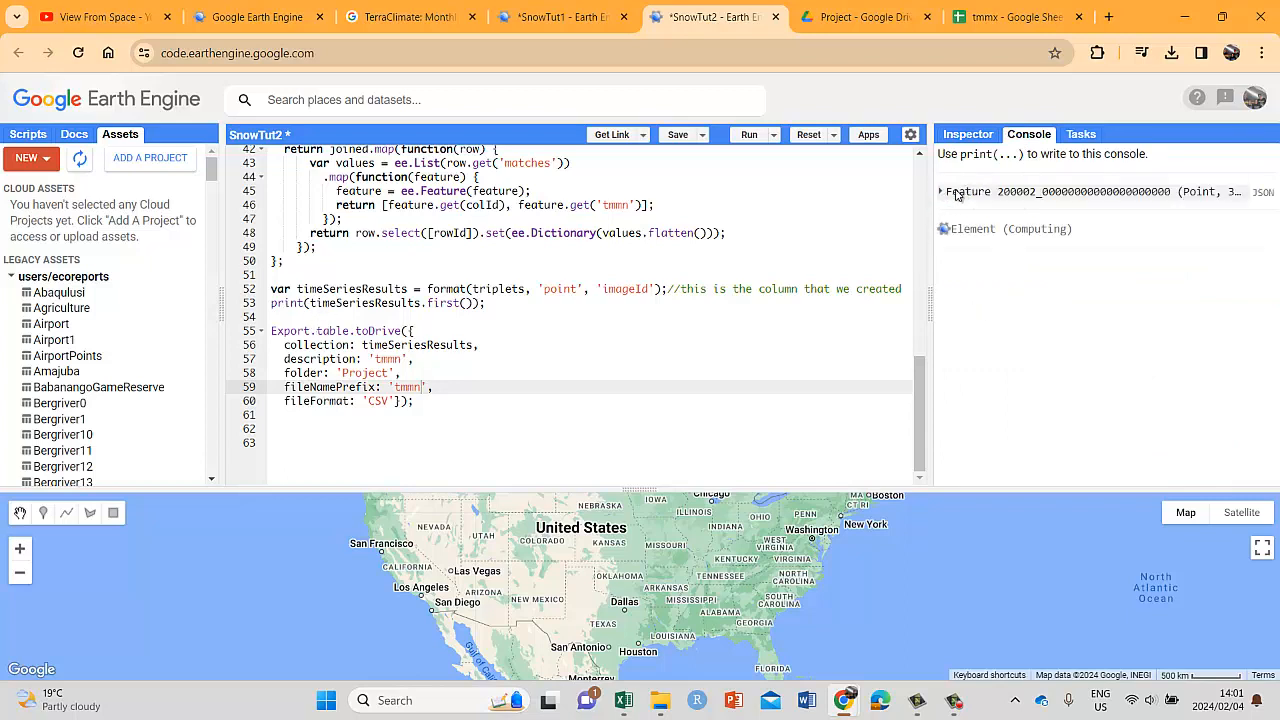
left_click(950, 192)
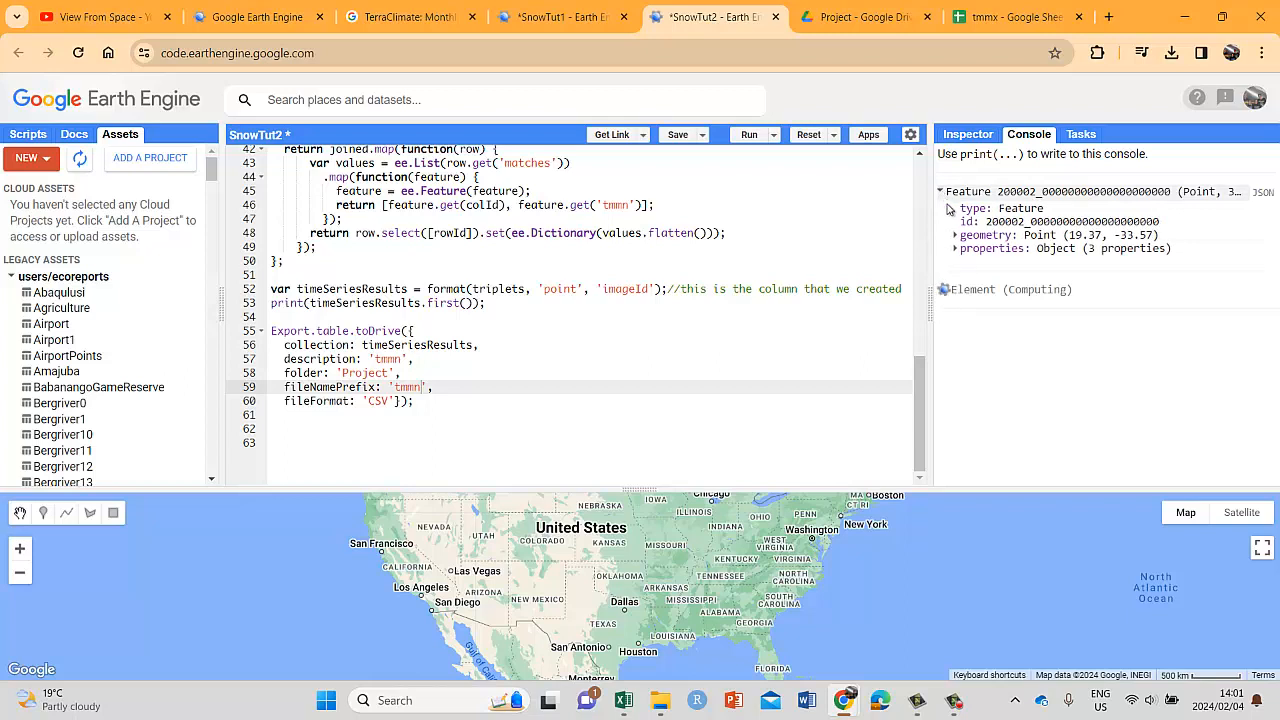
left_click(957, 248)
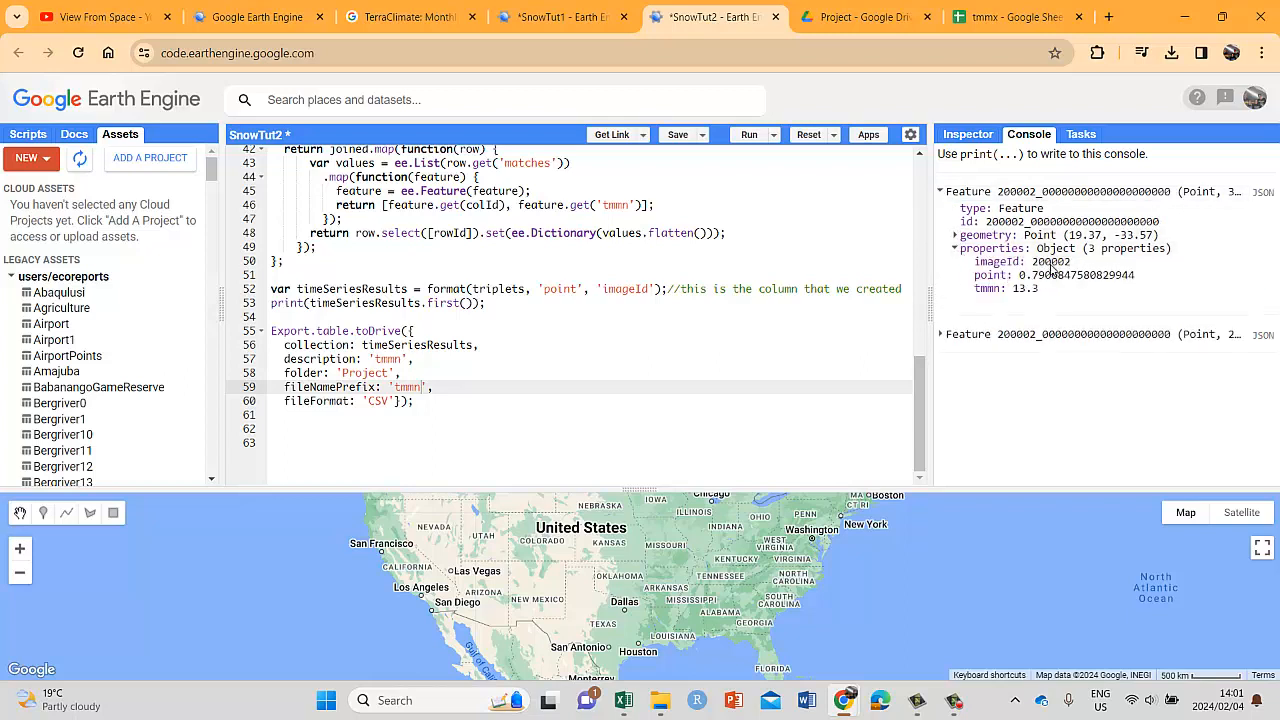
left_click(943, 336)
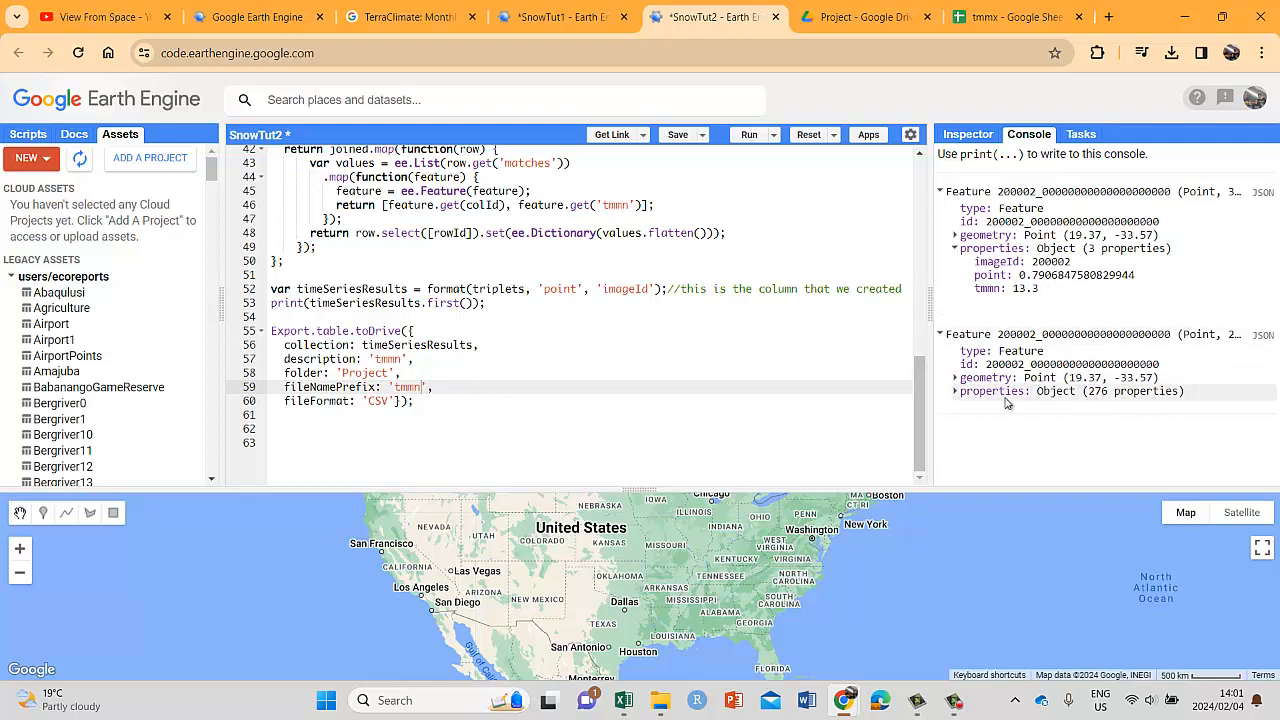
left_click(956, 392)
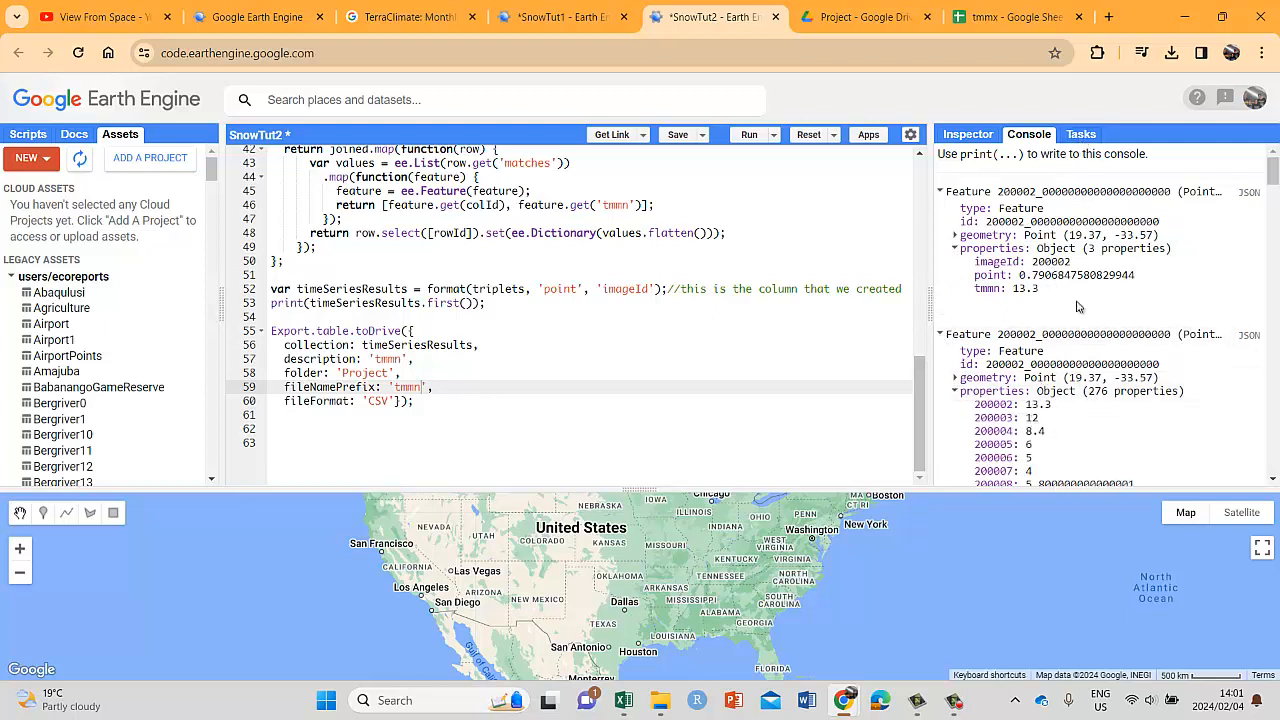
- Start the tmmn table export task to the Drive folder Project as a CSV file named tmmn
left_click(1077, 136)
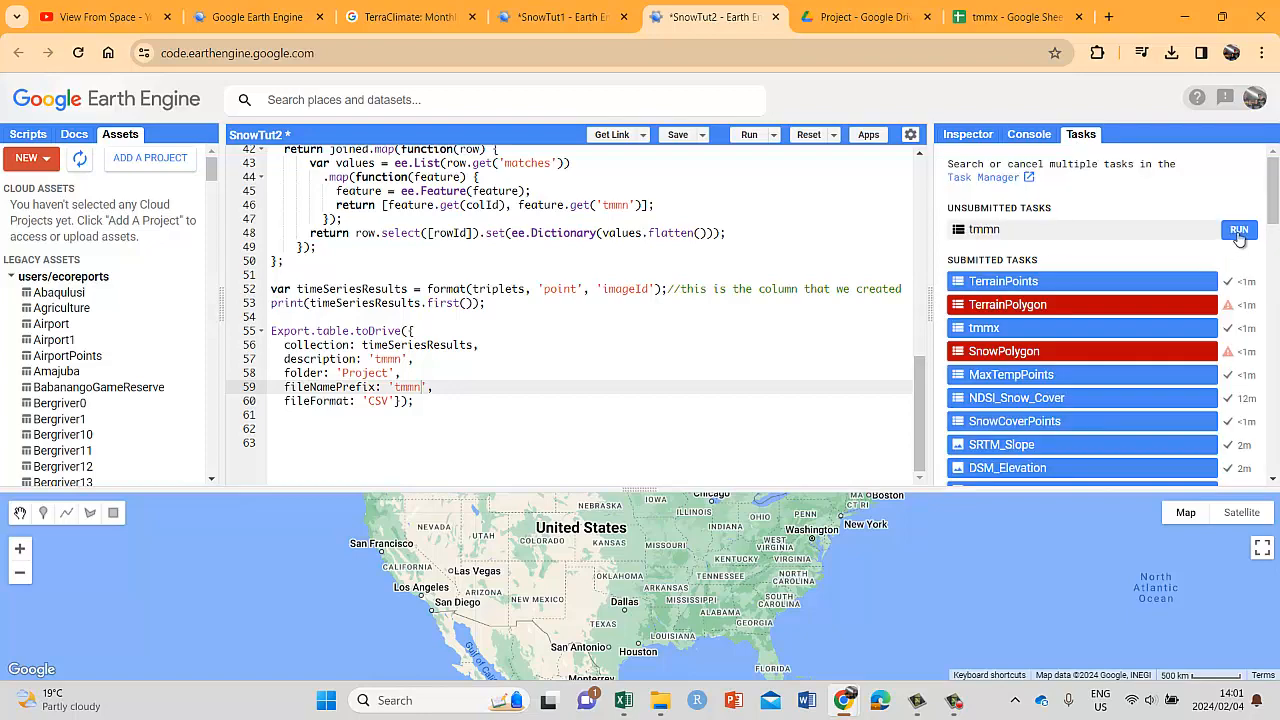
left_click(1239, 230)
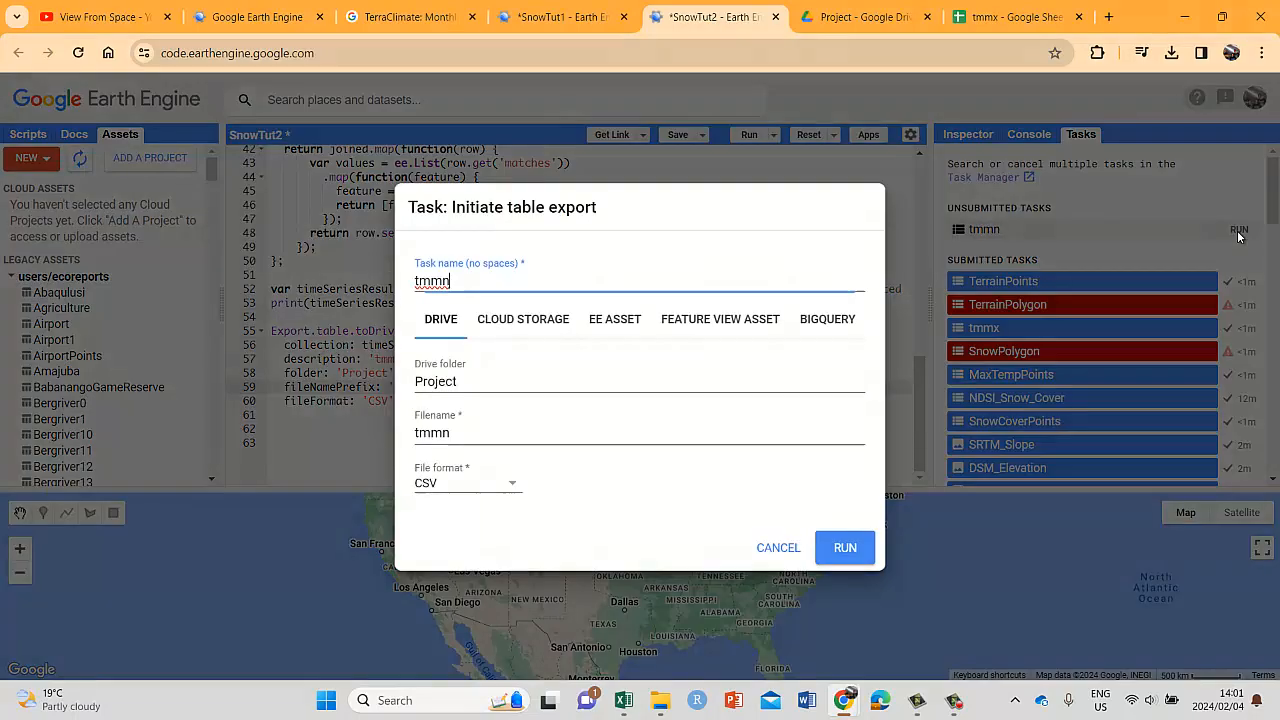
left_click(850, 553)
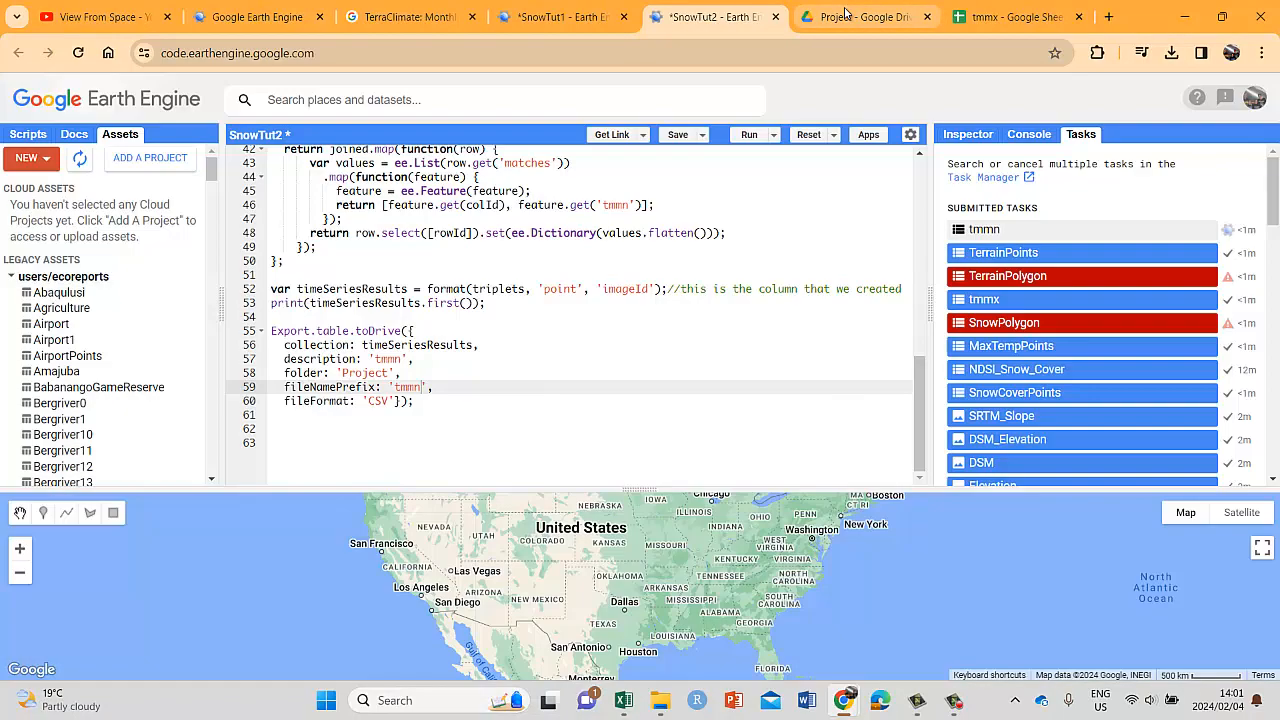
- Check the Drive Project folder, close the tmmx spreadsheet, and return to the start of the SnowTut2 script
left_click(845, 16)
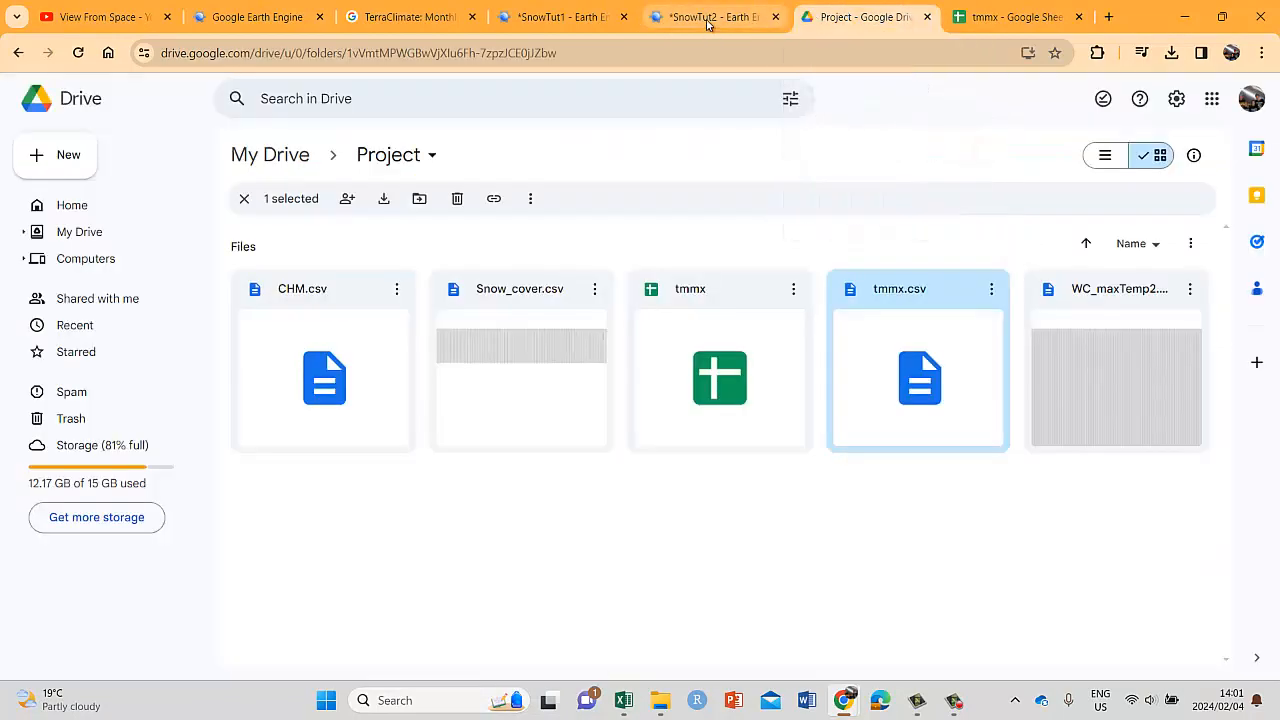
left_click(1016, 24)
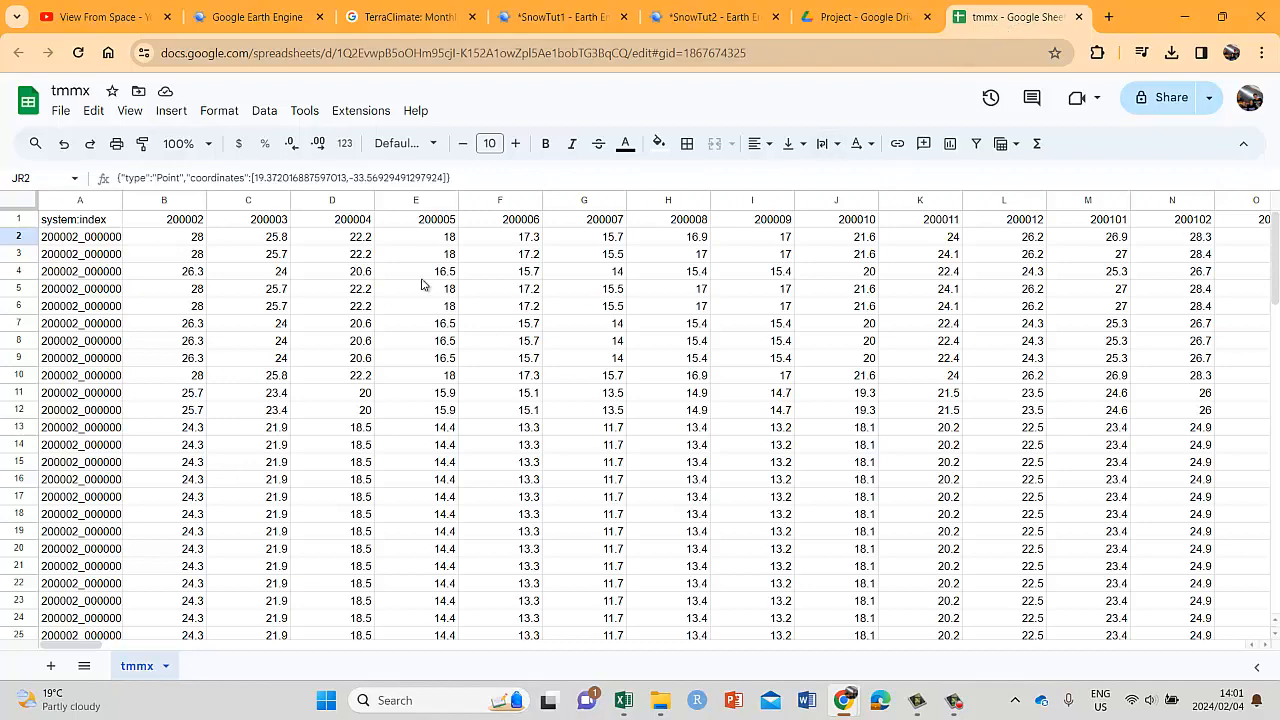
left_click(1079, 17)
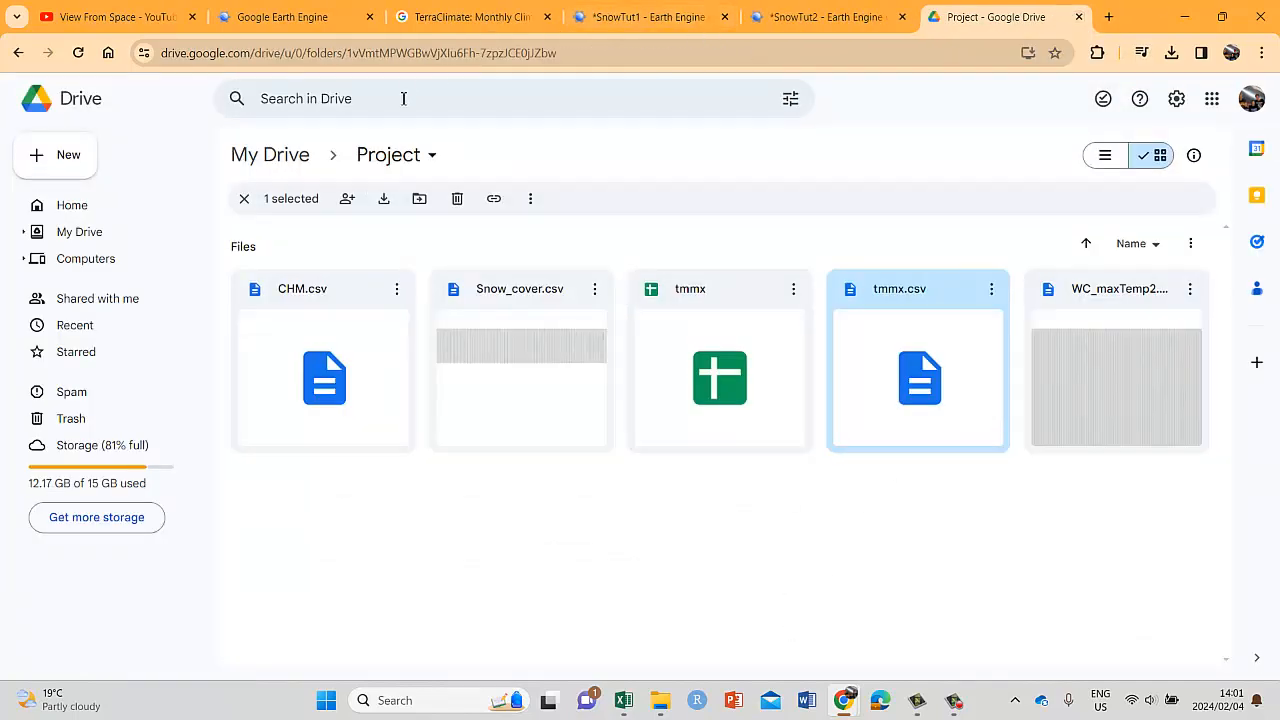
left_click(810, 17)
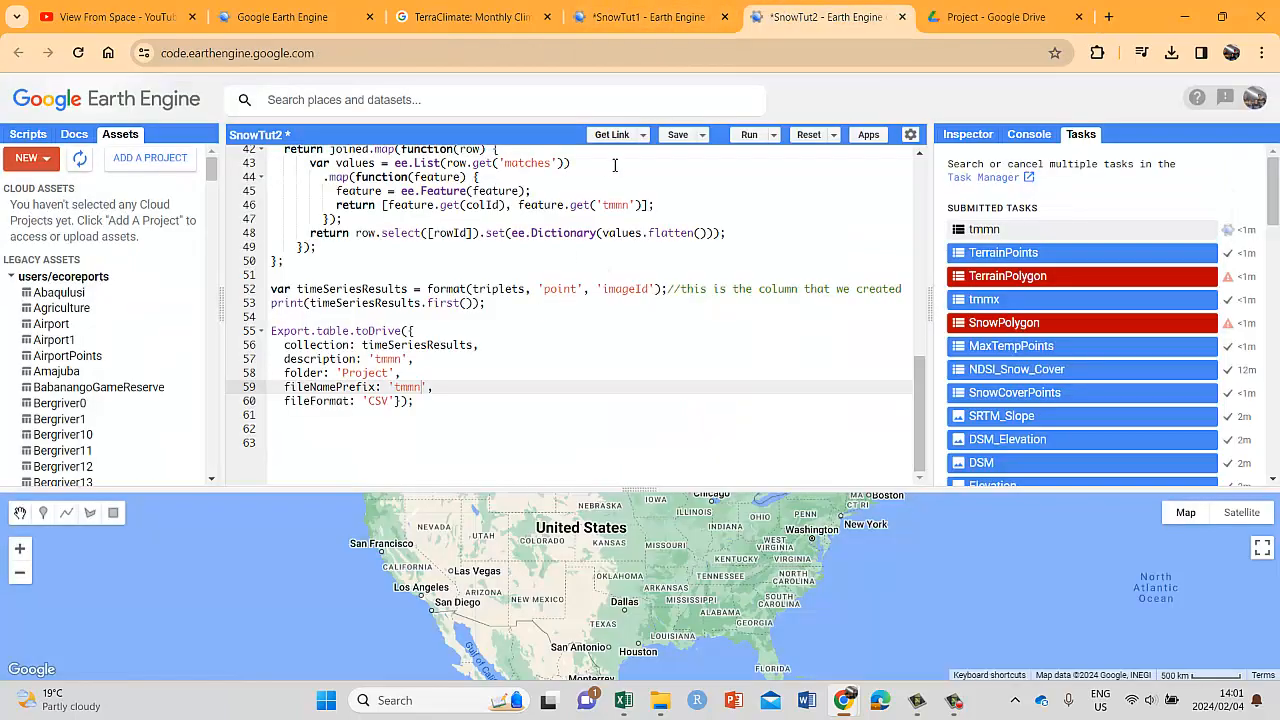
scroll(520, 350, "up", 3)
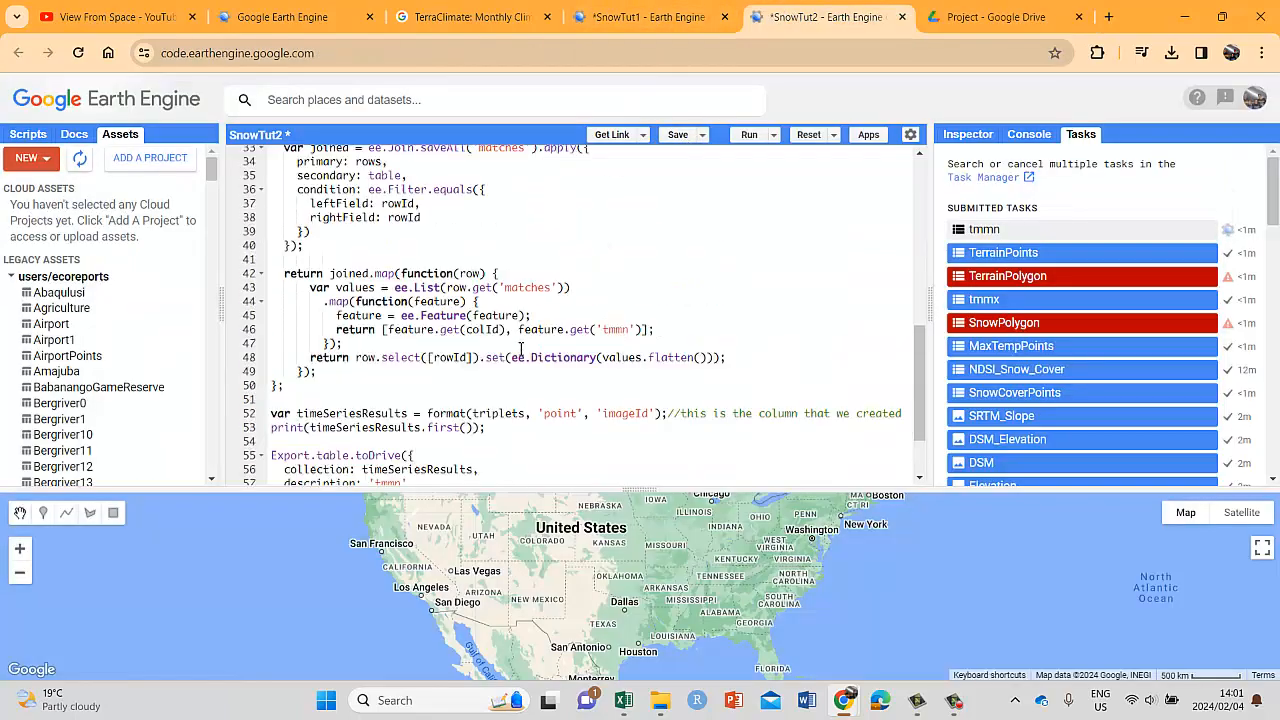
scroll(520, 349, "up", 5)
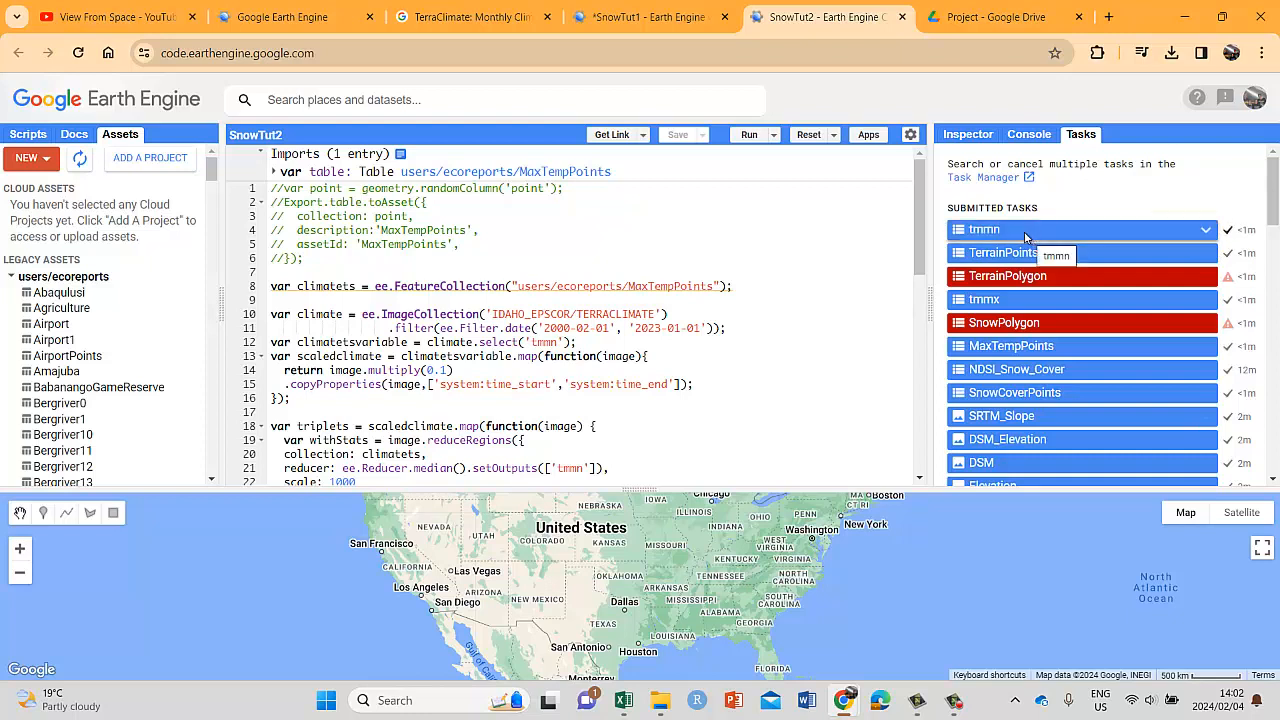
- Open the exported tmmn.csv from the Drive Project folder in Google Sheets
left_click(950, 28)
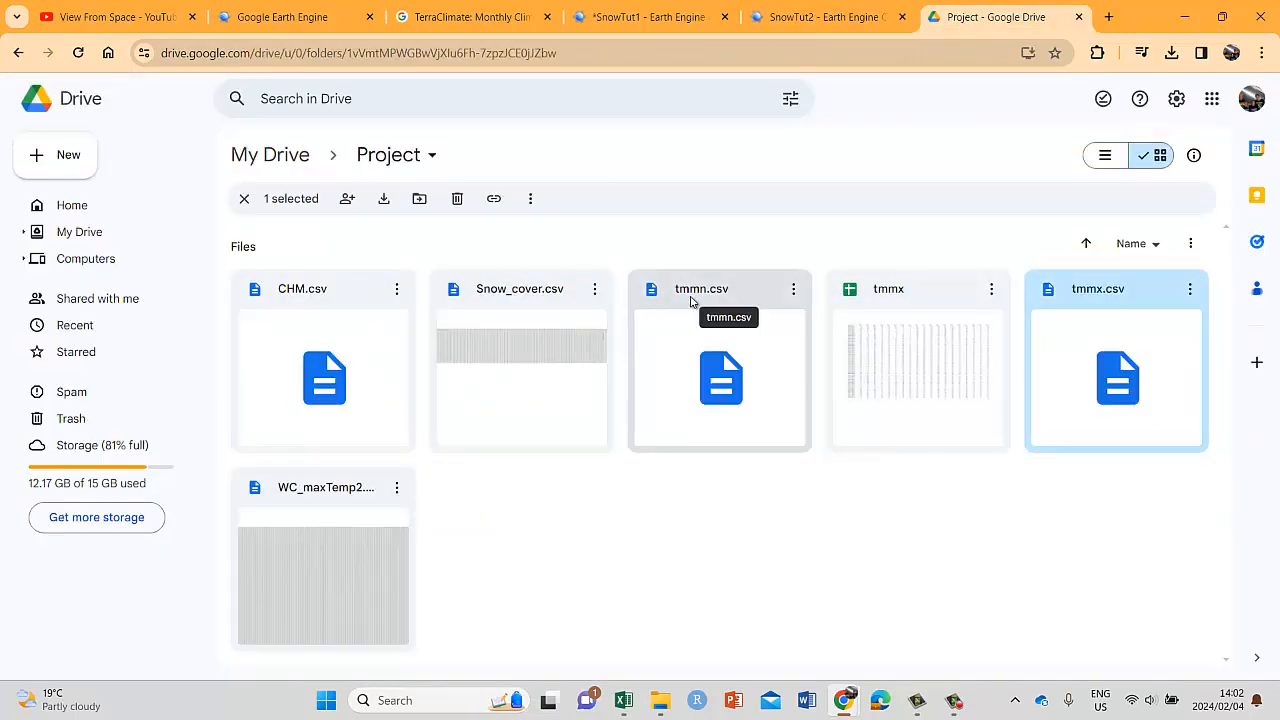
left_click(795, 289)
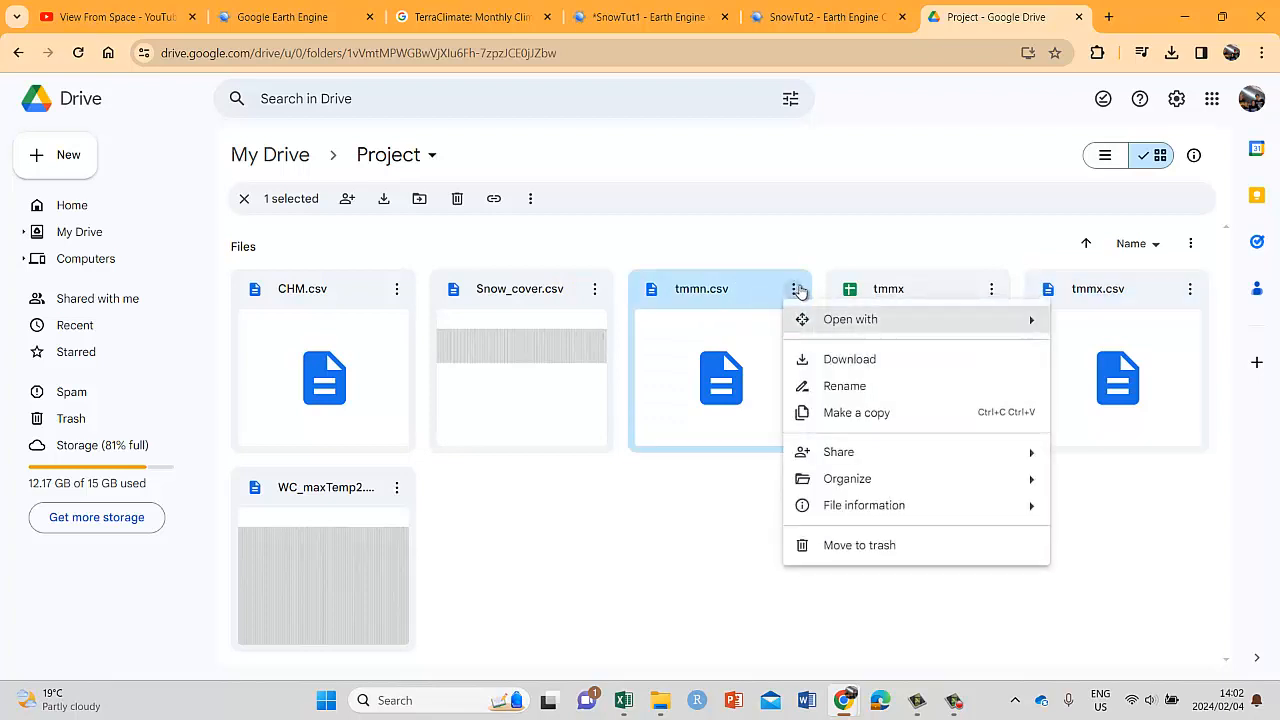
mouse_move(840, 328)
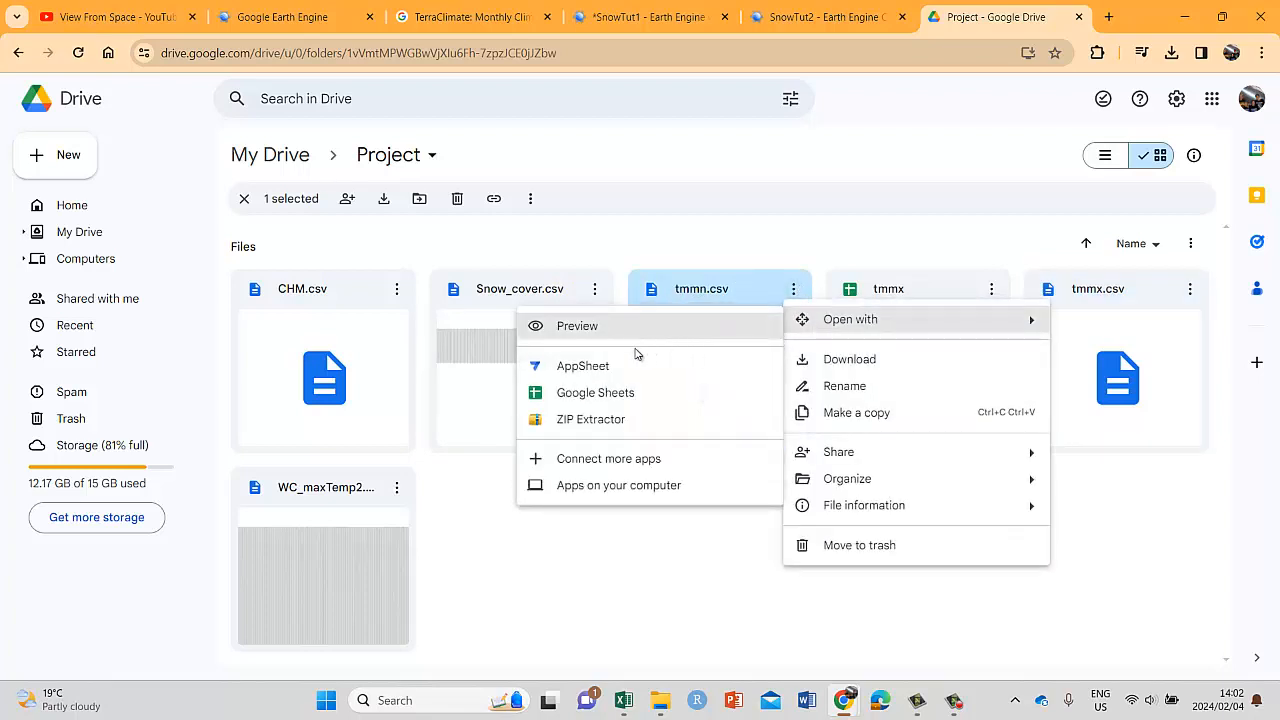
left_click(597, 393)
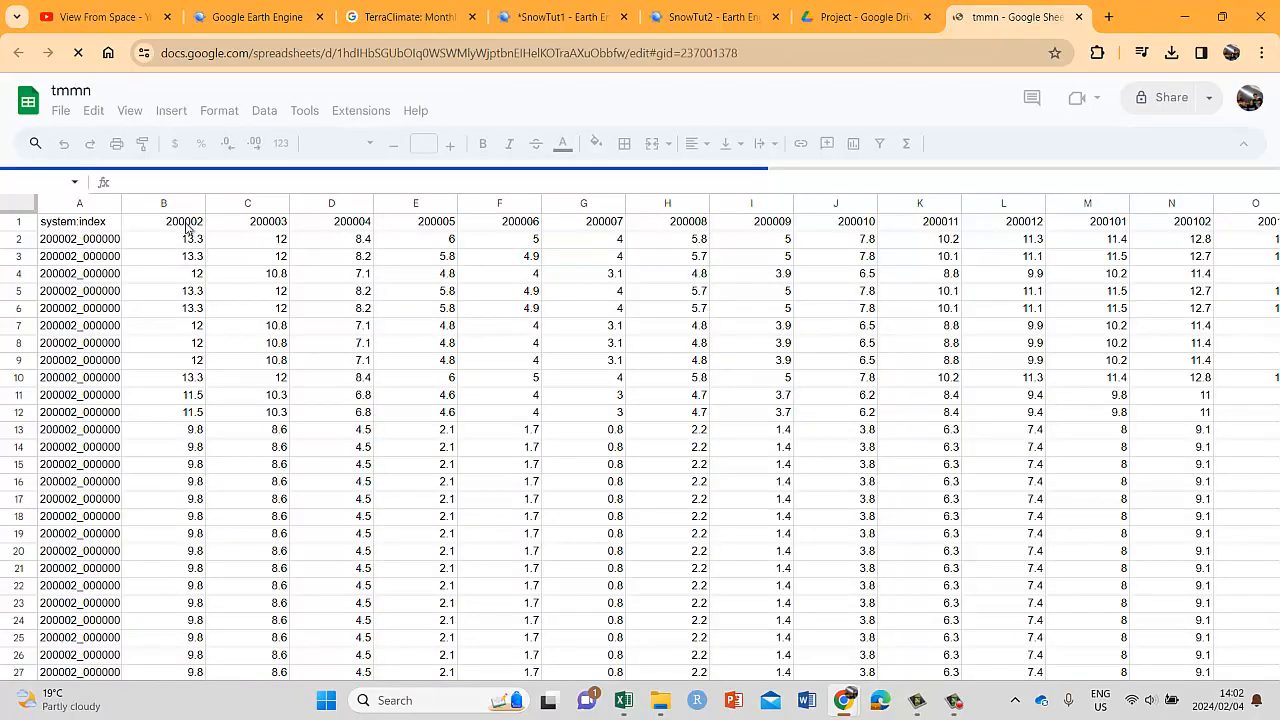
- Download the tmmn sheet as a Microsoft Excel workbook named tmmnexcel in the Tut76 folder, and show the recent downloads
left_click(60, 110)
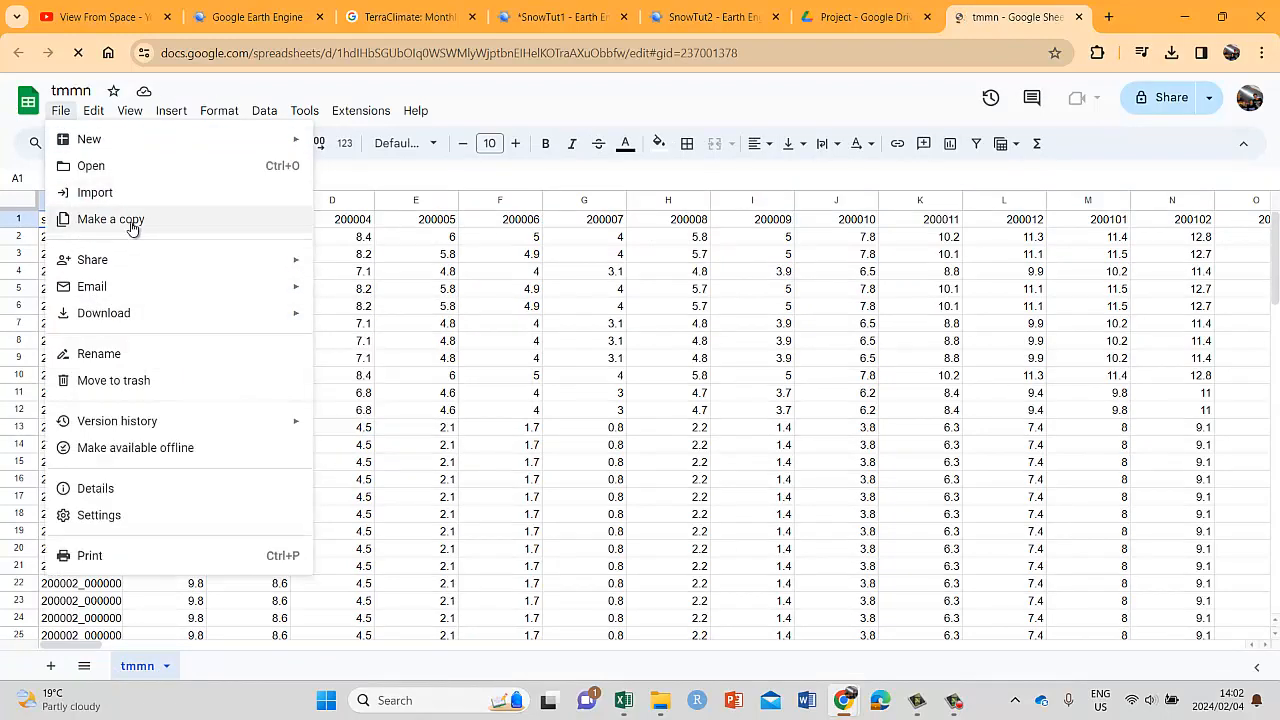
mouse_move(180, 316)
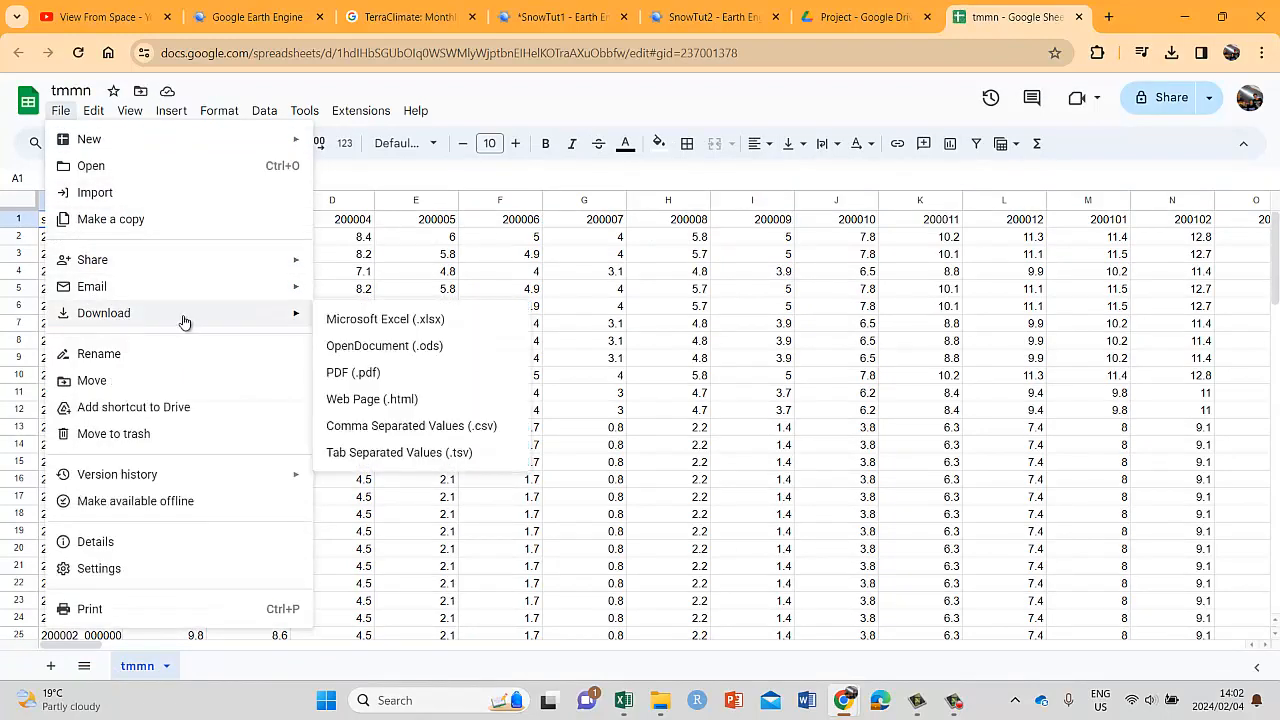
left_click(378, 320)
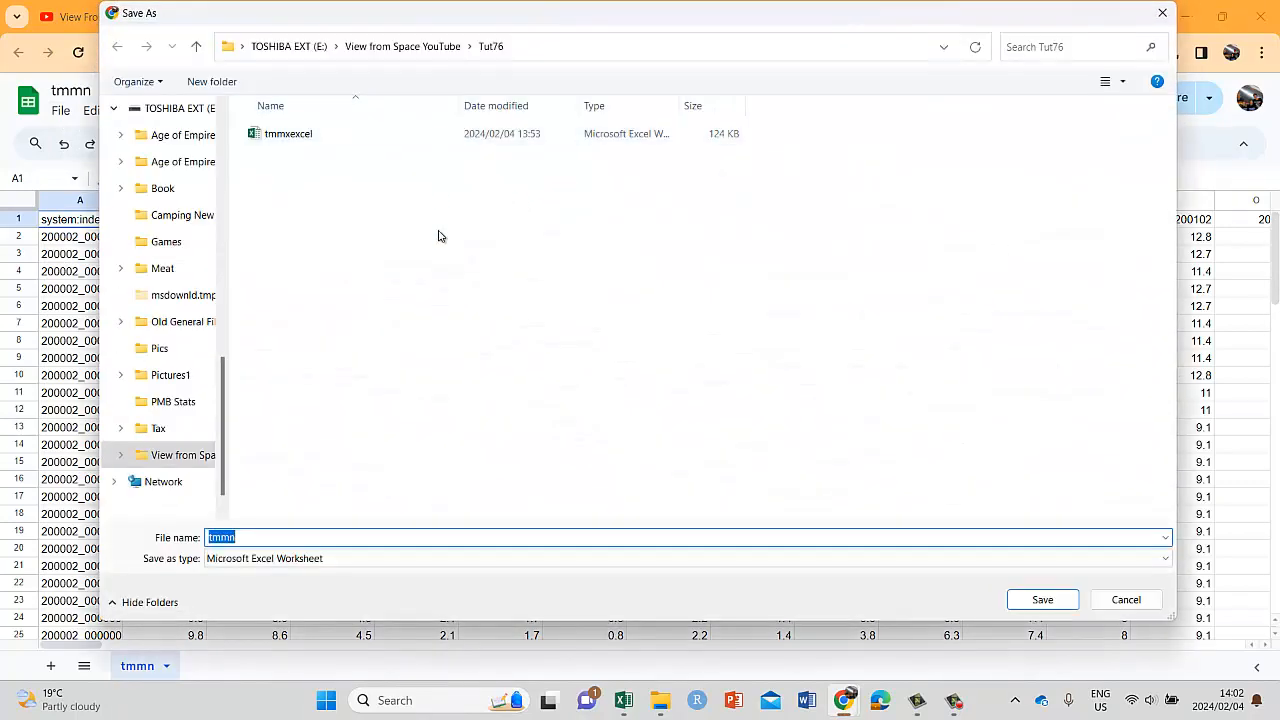
left_click(242, 540)
left_click(1025, 604)
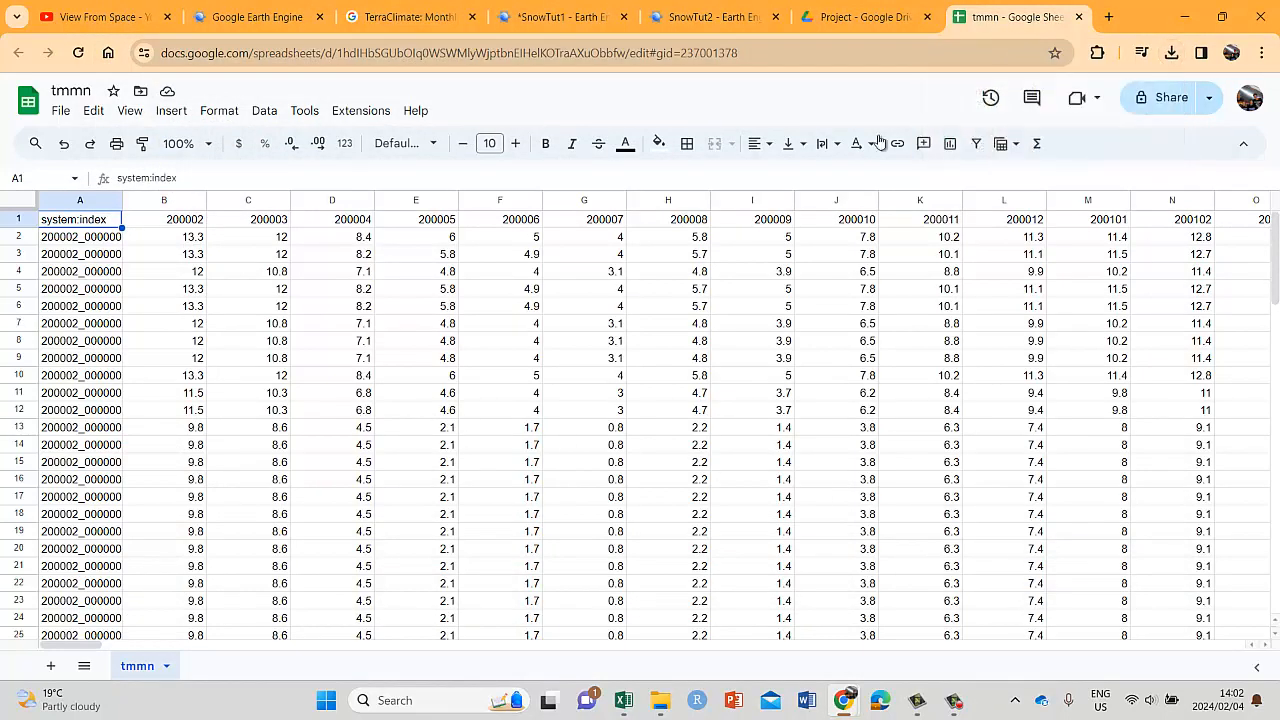
left_click(1171, 52)
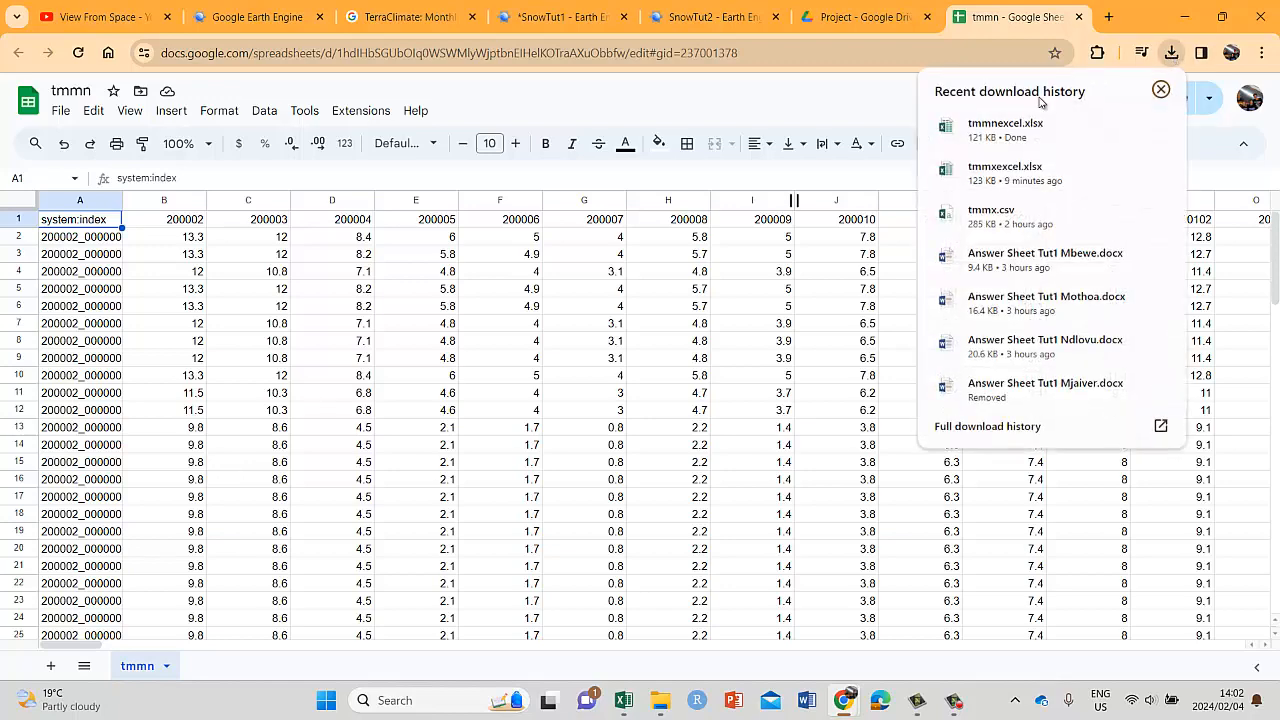
- Open tmmnexcel.xlsx in Excel, enable editing, and copy the temperature values from B2 through JP101
left_click(997, 138)
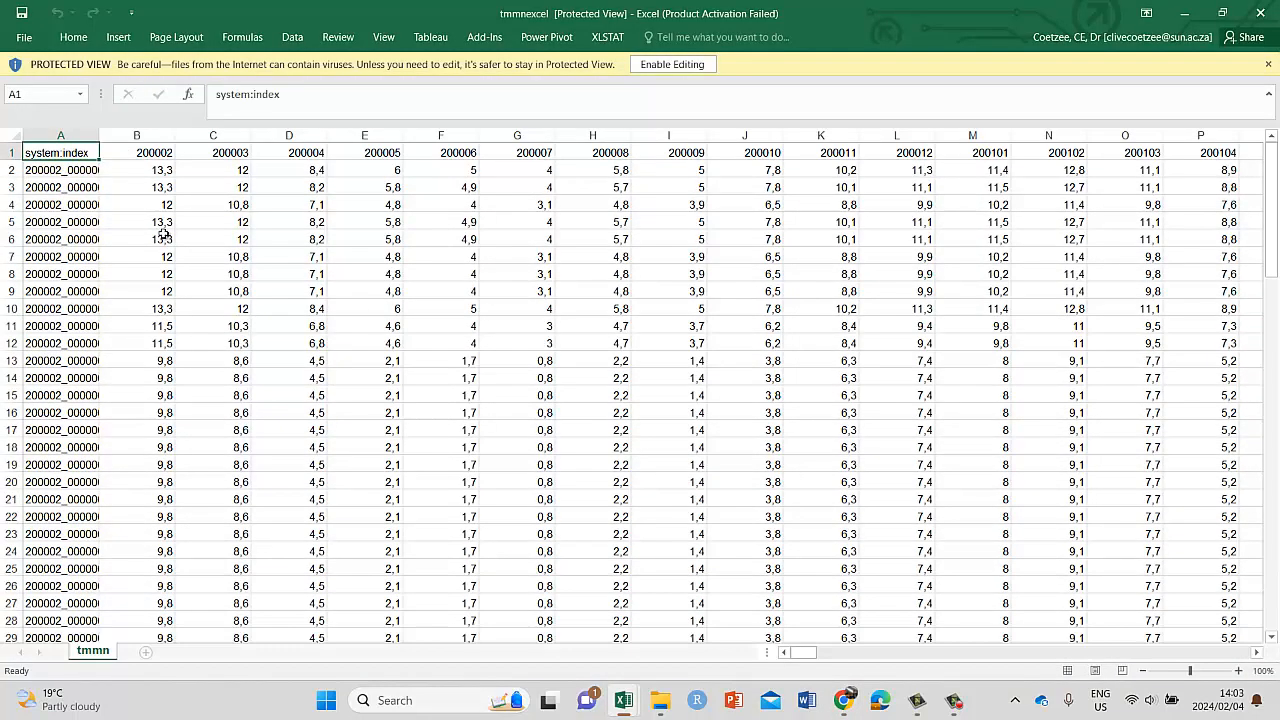
left_click(655, 64)
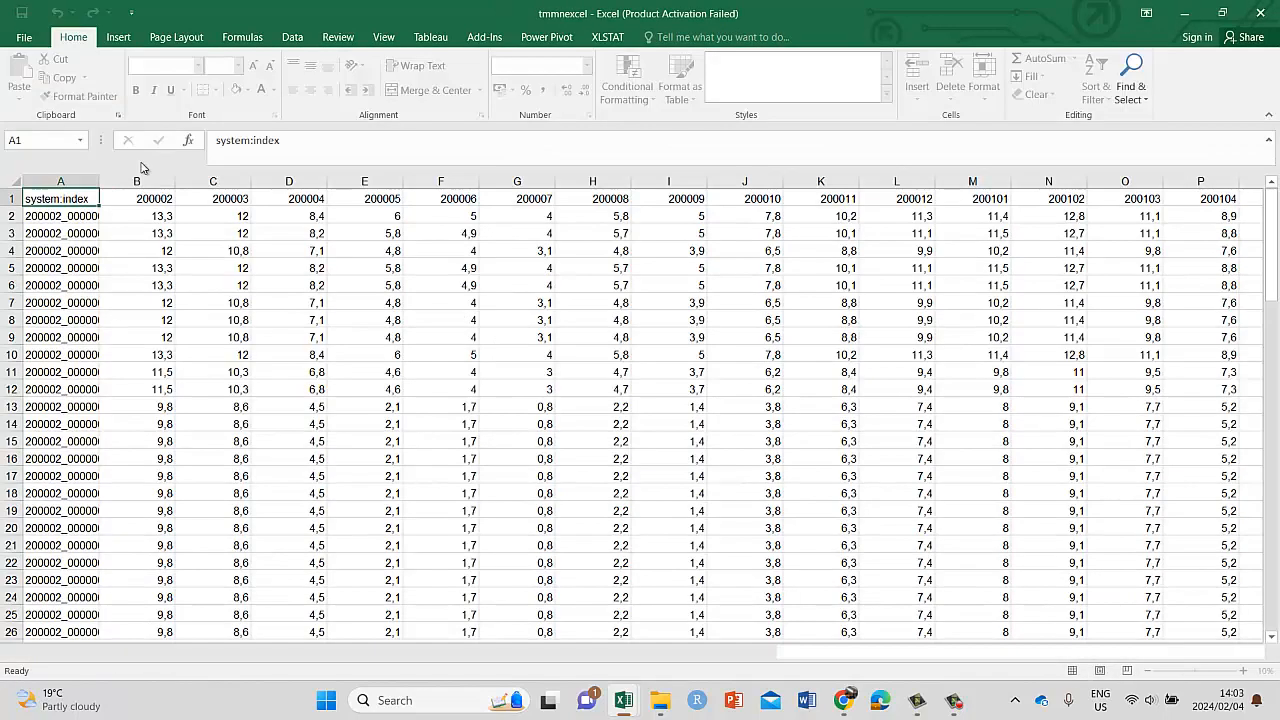
left_click(148, 213)
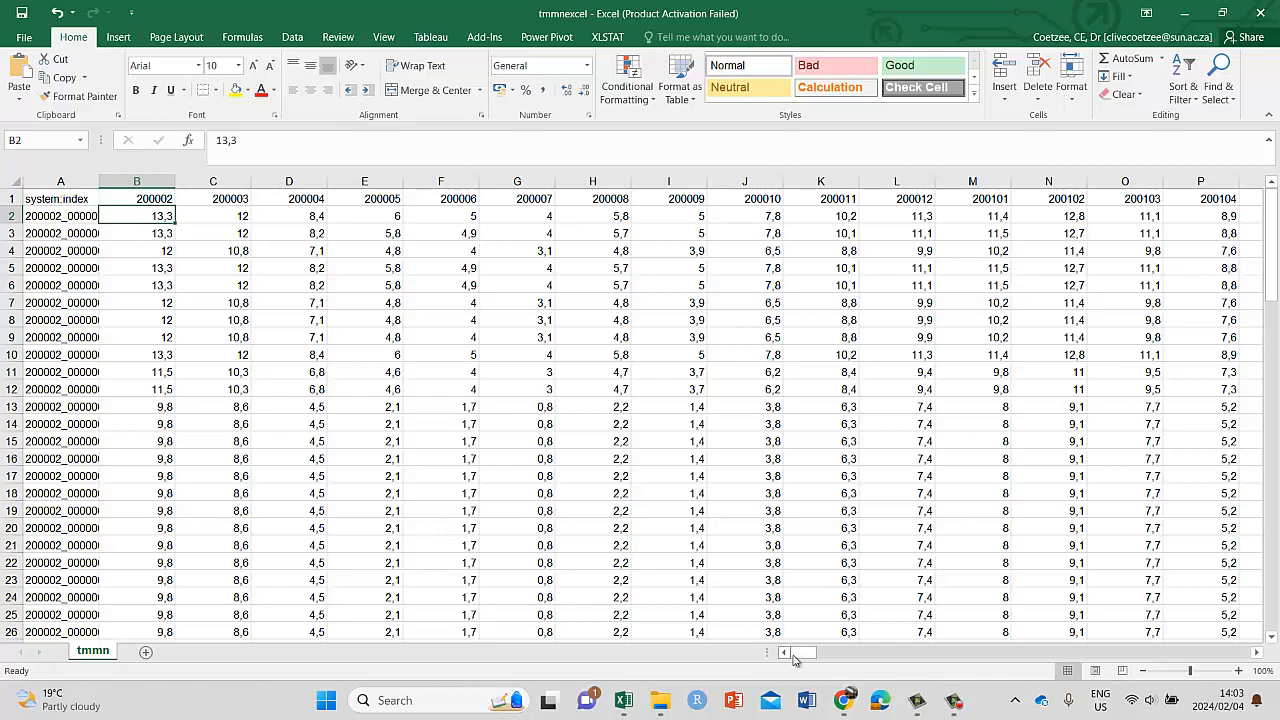
left_click_drag(795, 652, 1245, 651)
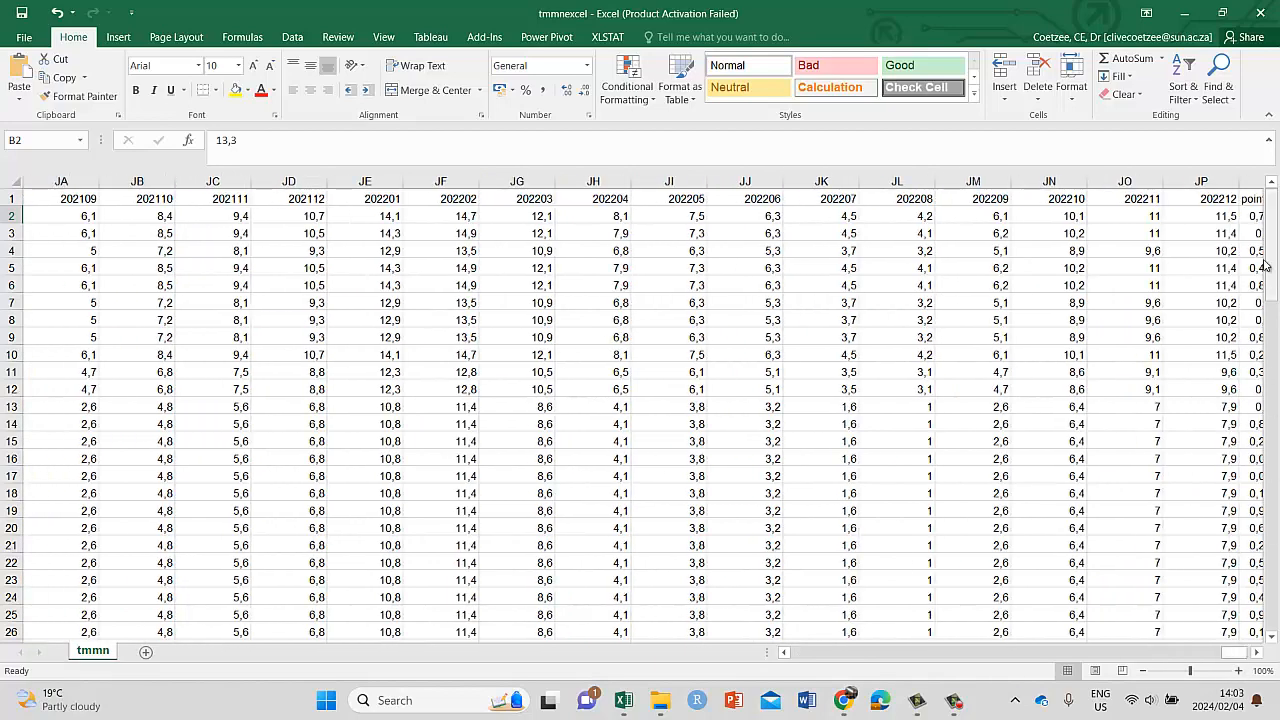
left_click_drag(1272, 252, 1275, 630)
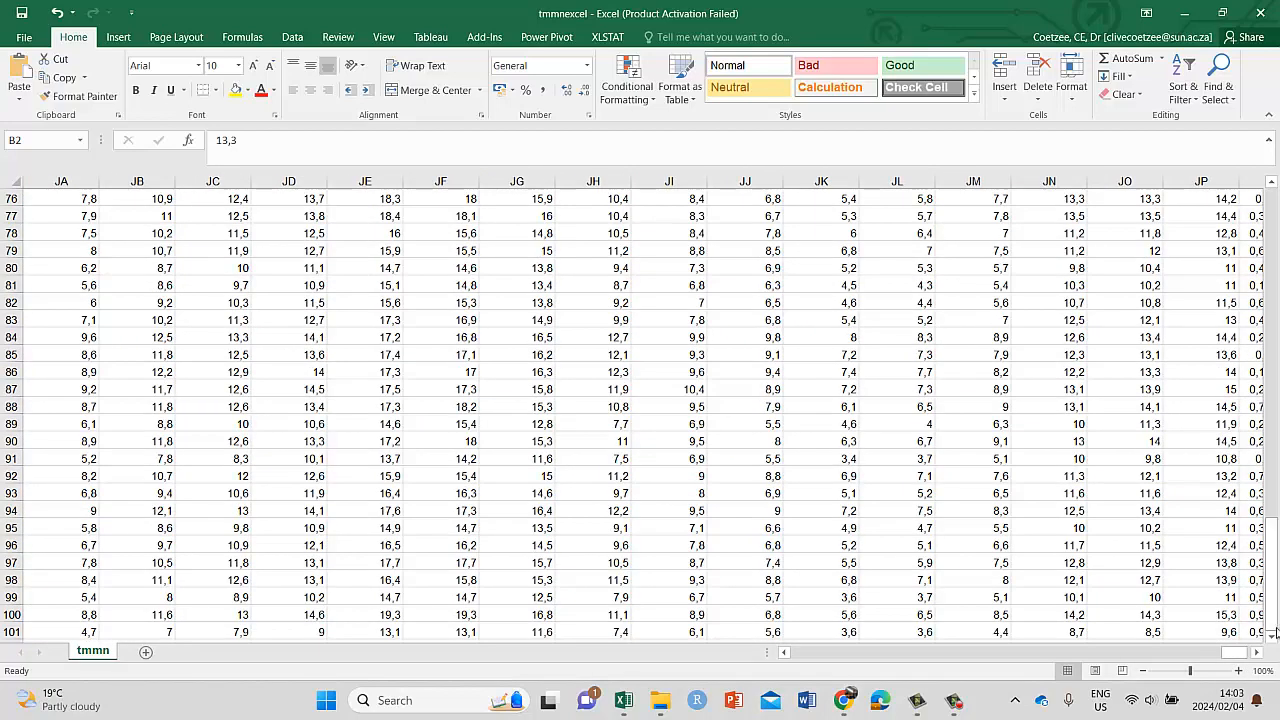
left_click(1213, 630, "shift")
right_click(829, 463)
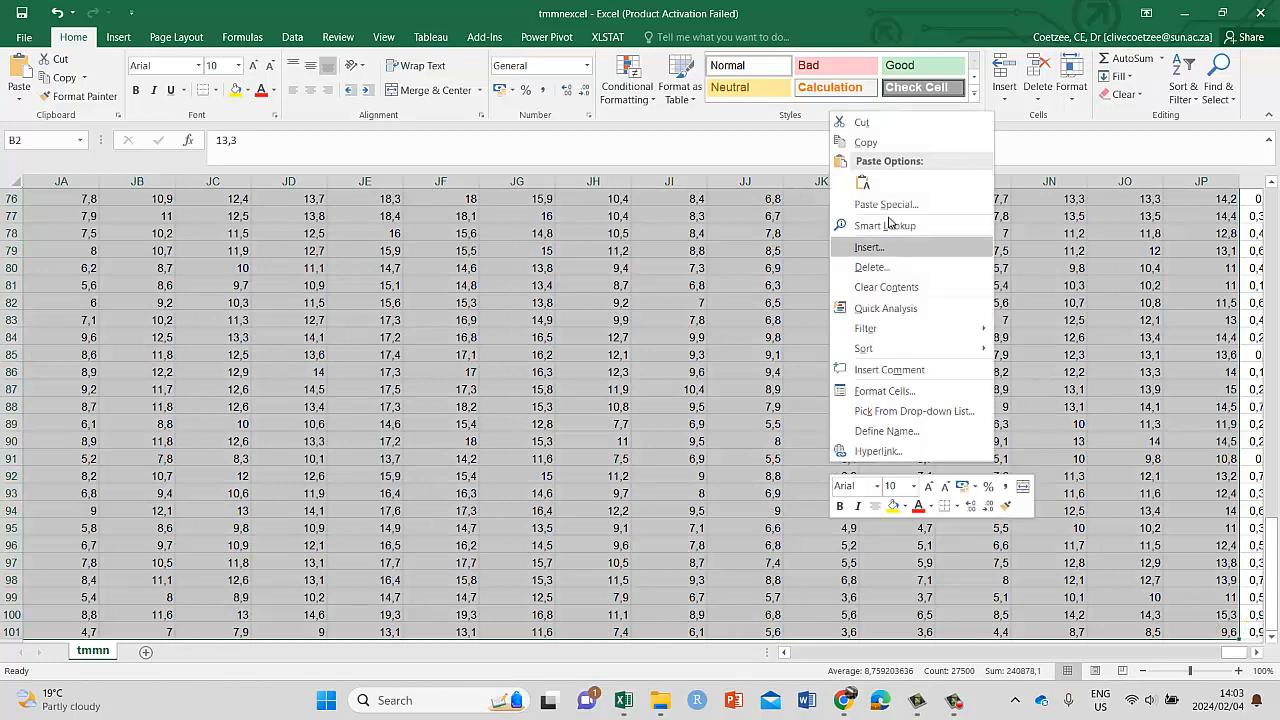
left_click(893, 147)
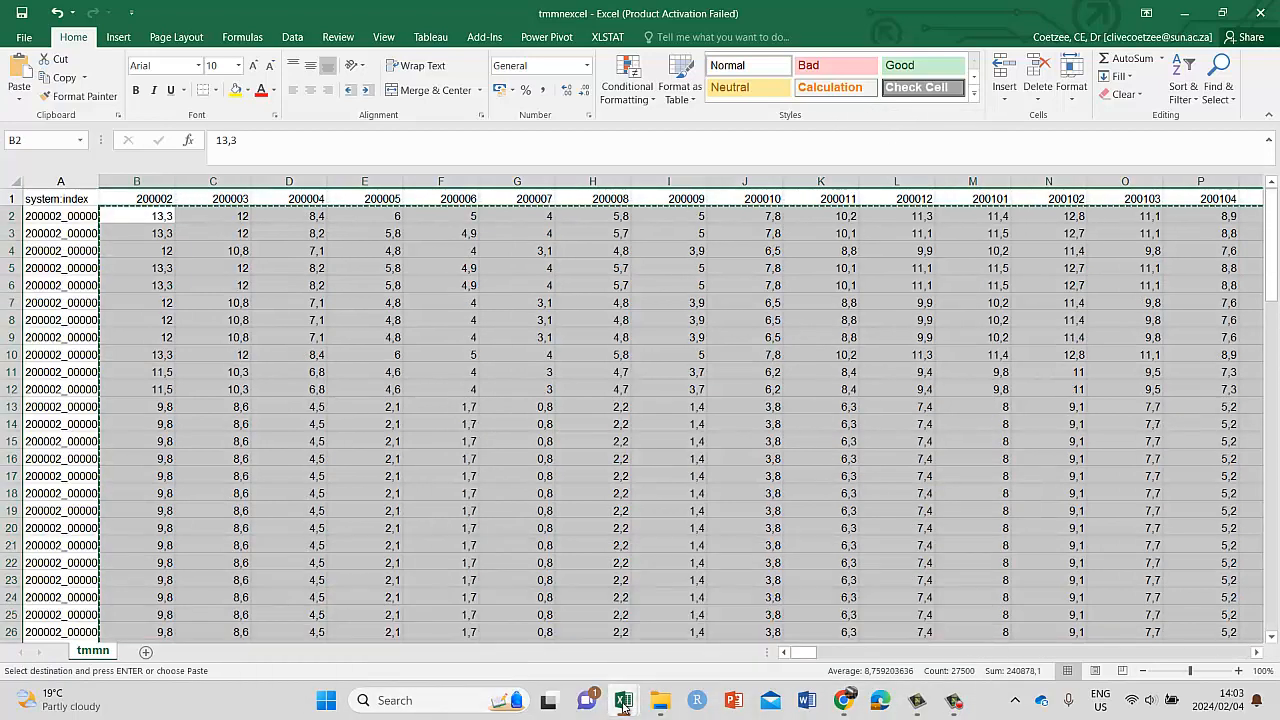
- Try to paste the copied tmmn values into the Snow_cover workbook's ts sheet at GV5, beside the last mt column, without transposing
mouse_move(623, 704)
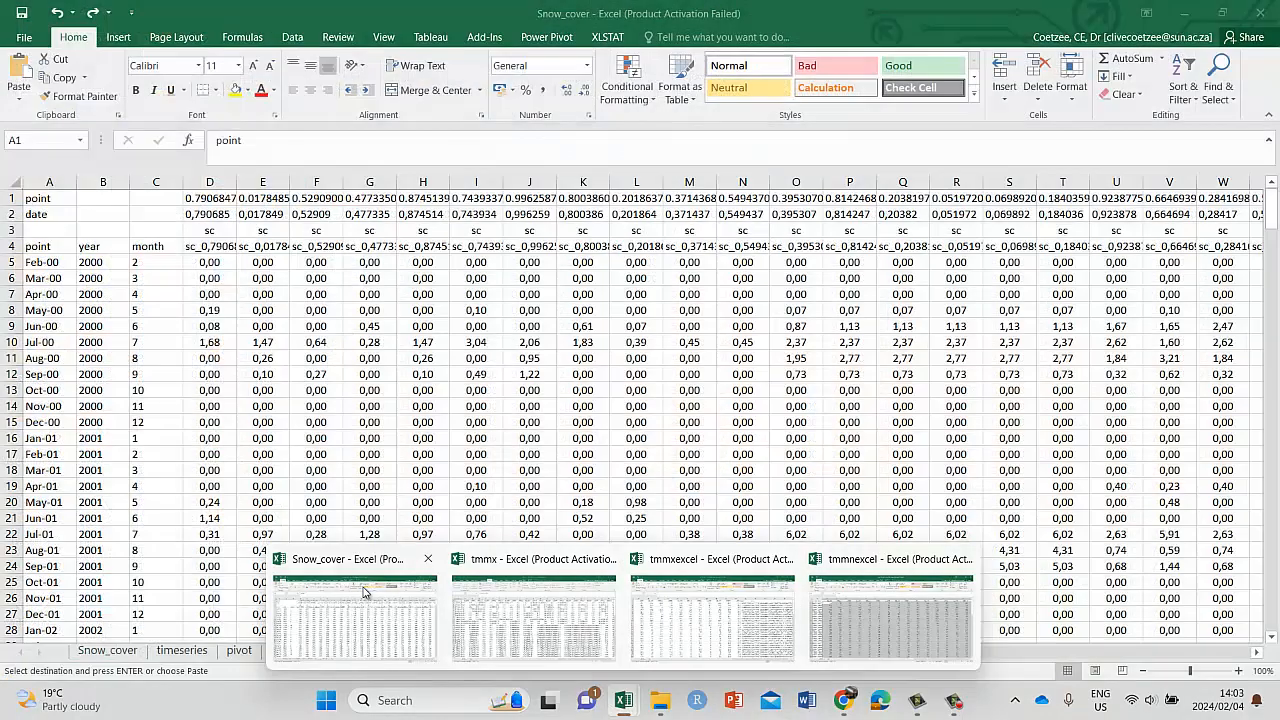
left_click(363, 591)
left_click_drag(805, 652, 1267, 670)
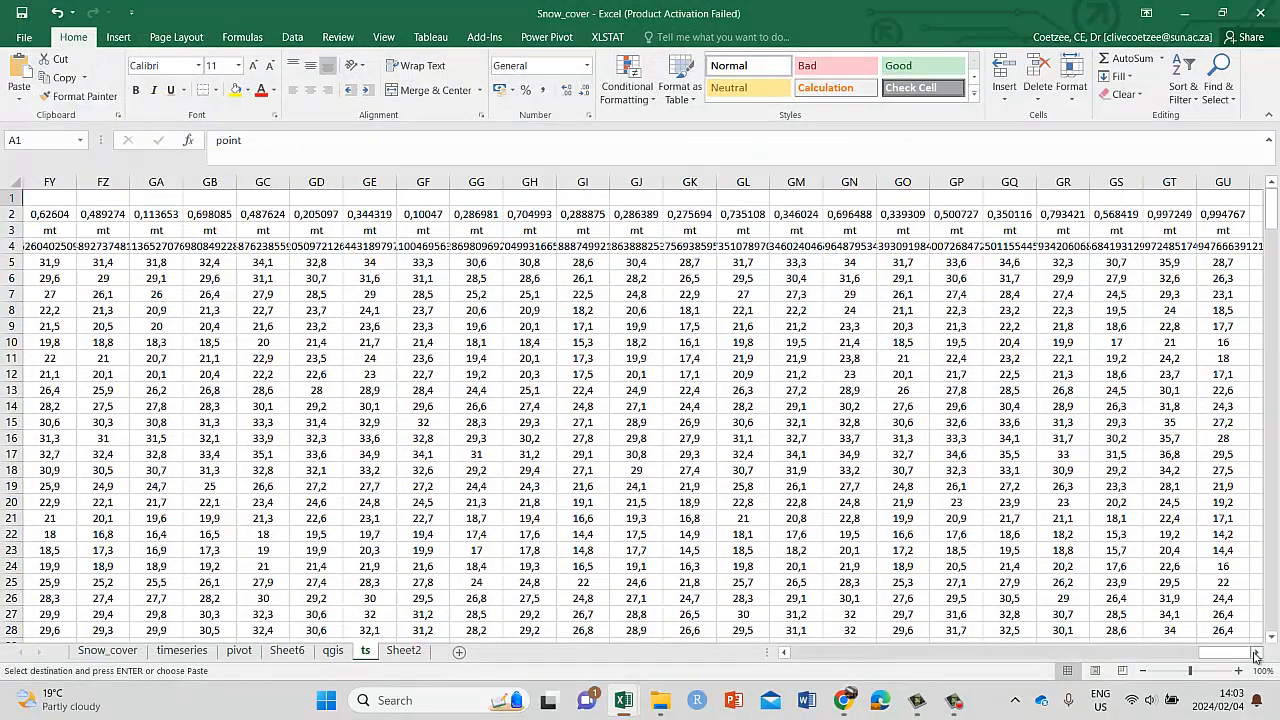
left_click(1256, 656)
left_click(1256, 656)
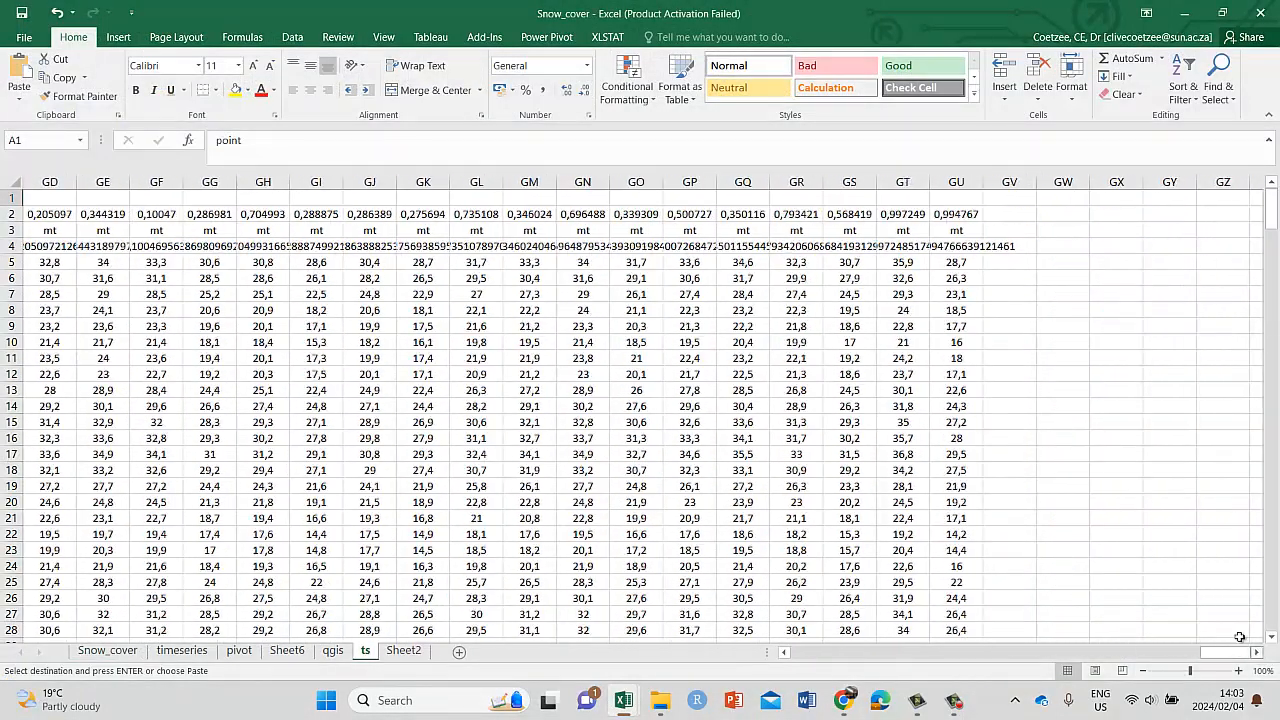
left_click(1004, 258)
right_click(1005, 260)
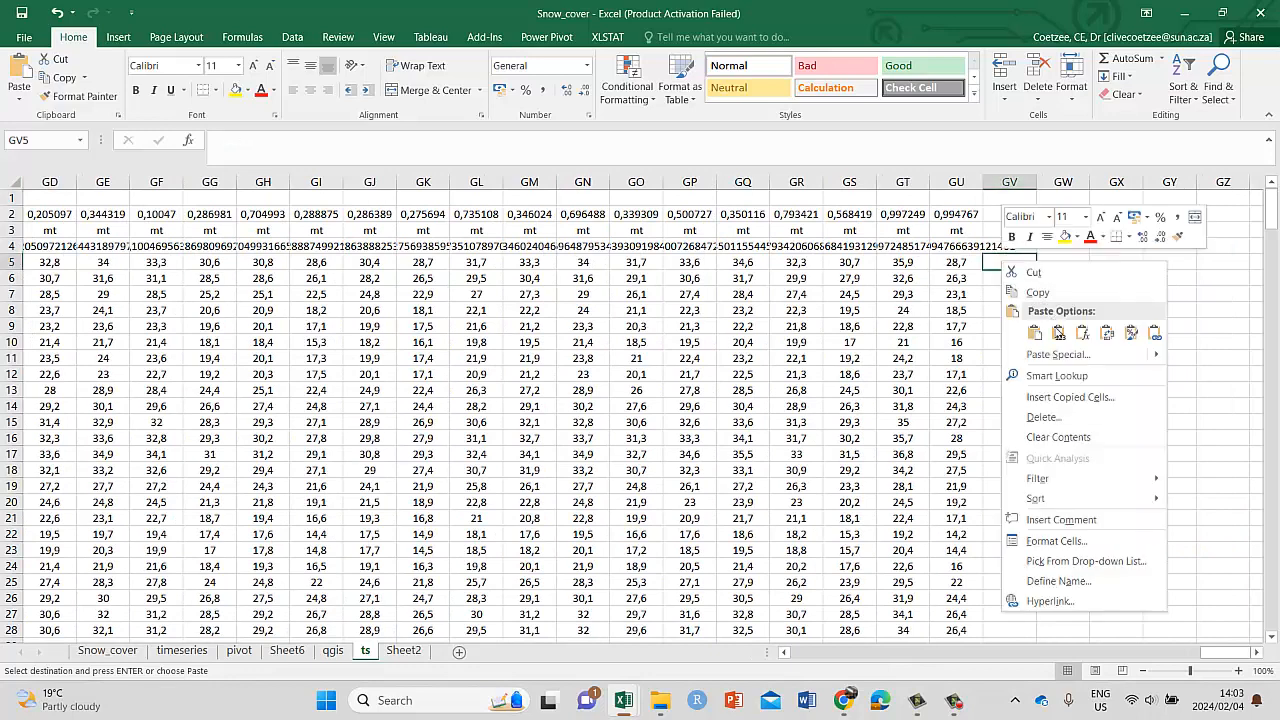
left_click(1059, 336)
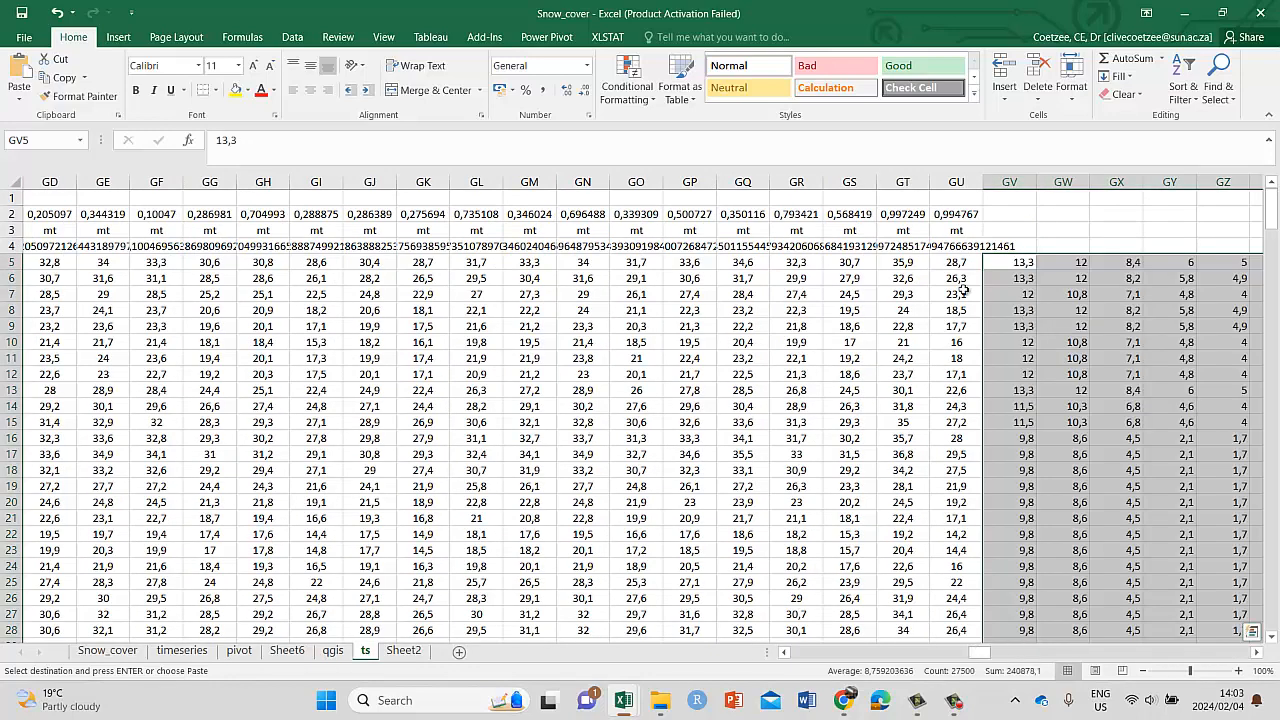
- Undo the centring and the untransposed paste of the tmmn values at GV5
key("Escape")
mouse_move(1271, 212)
left_mouse_down()
mouse_move(1276, 482)
mouse_move(1276, 198)
left_mouse_up()
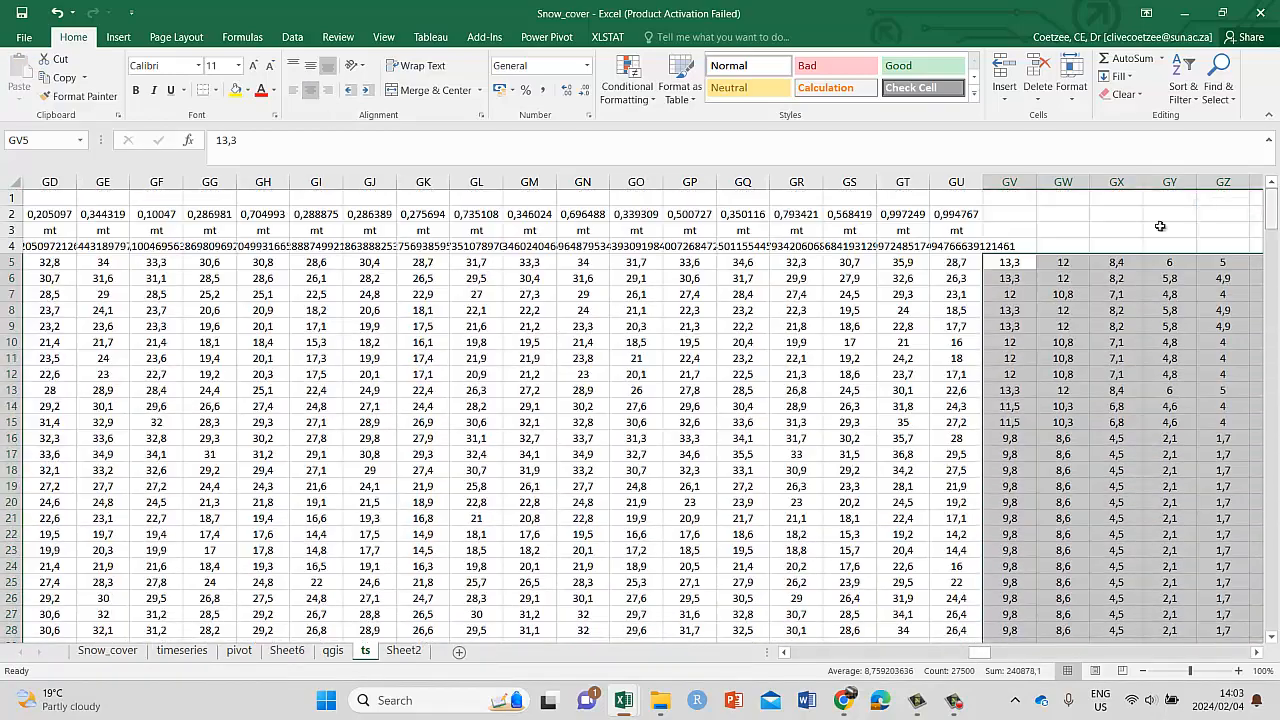
left_click(60, 13)
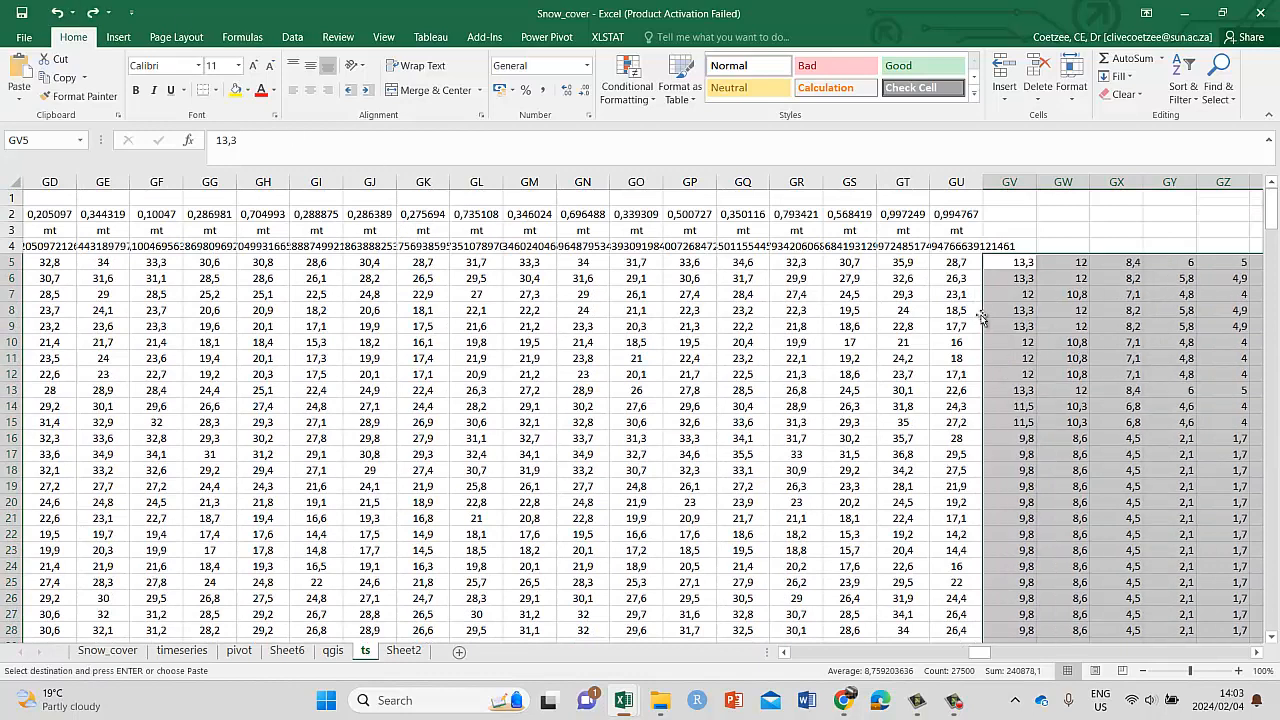
left_click(60, 13)
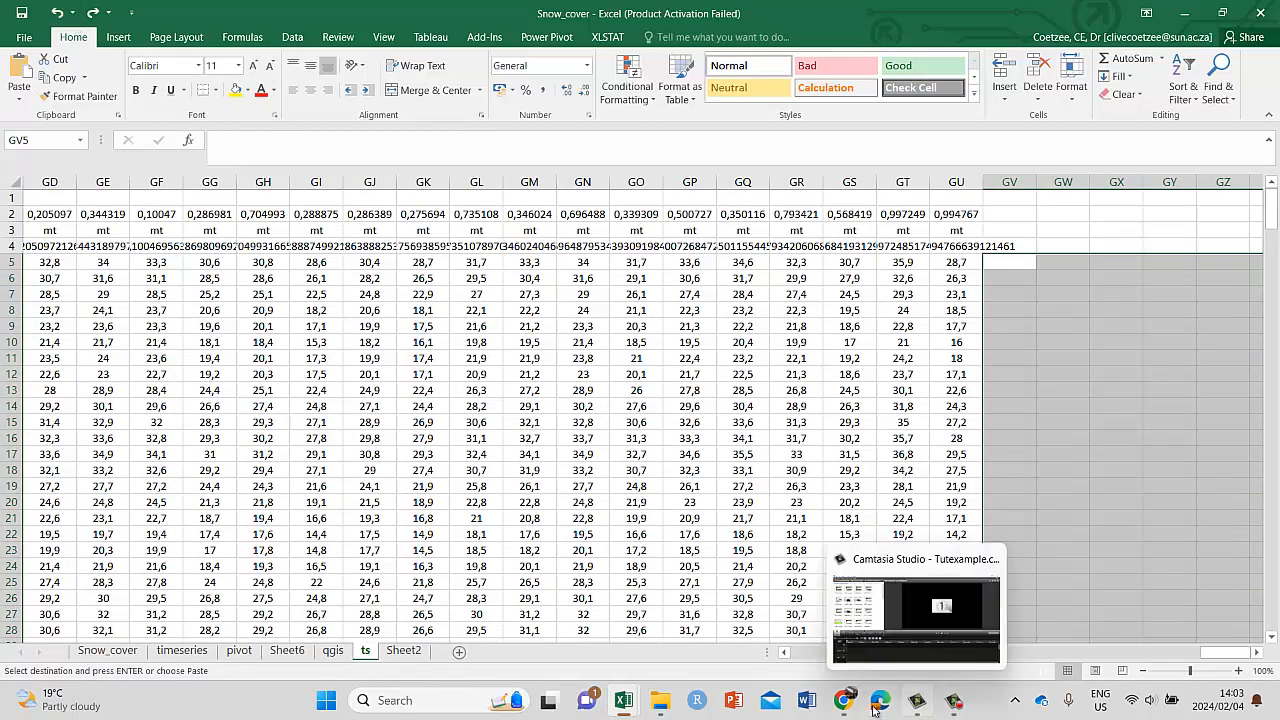
- Paste the values copied in the tmmnexcel workbook into the ts sheet at GV5 as transposed values, and centre them
mouse_move(628, 706)
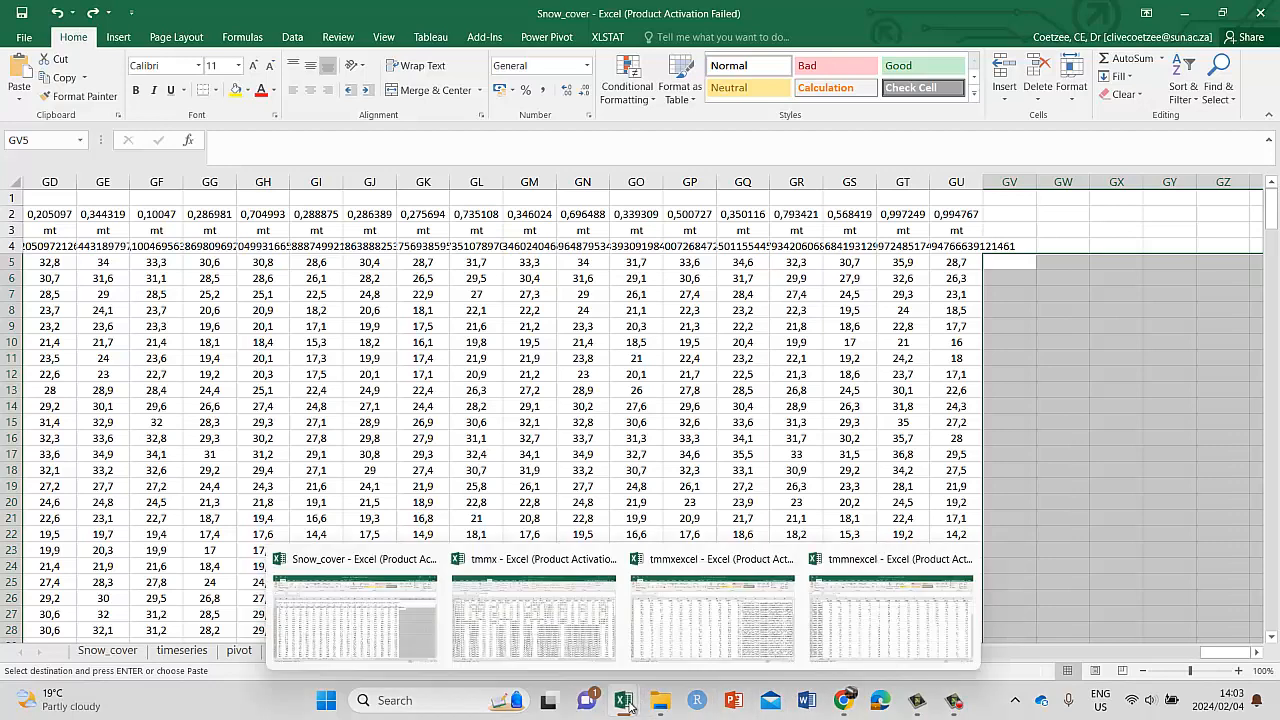
left_click(589, 590)
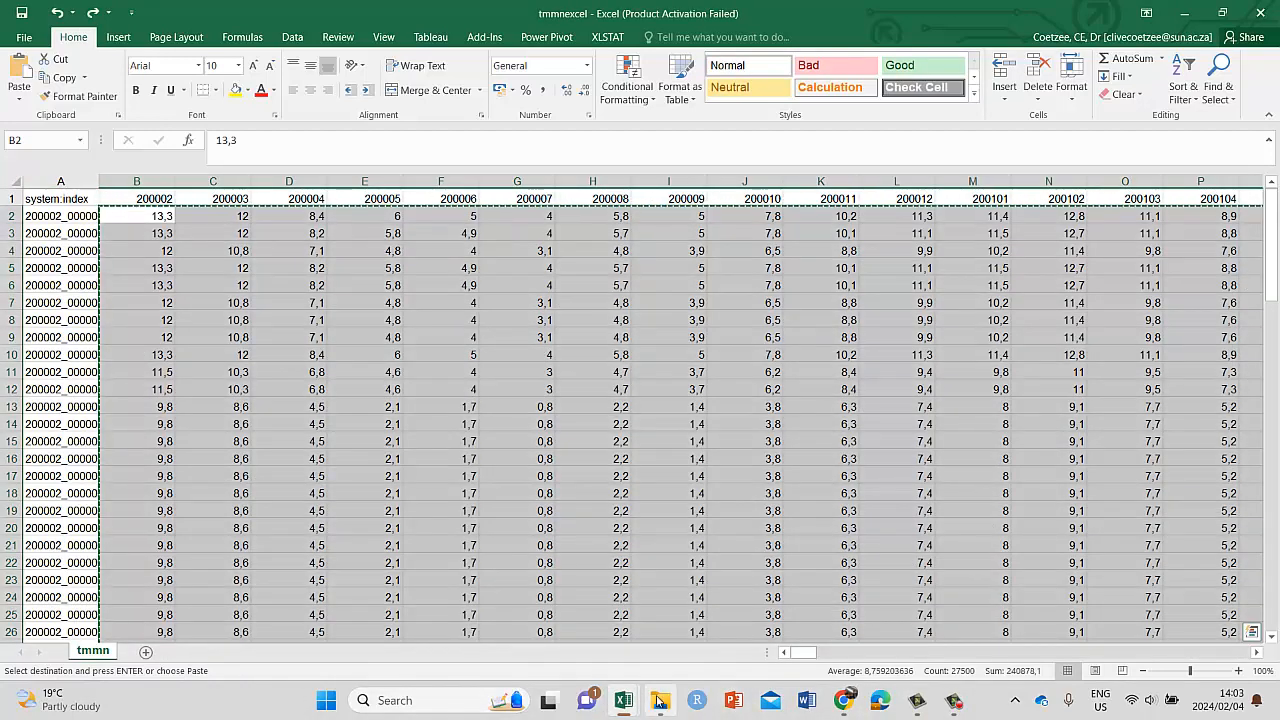
mouse_move(624, 700)
left_click(417, 627)
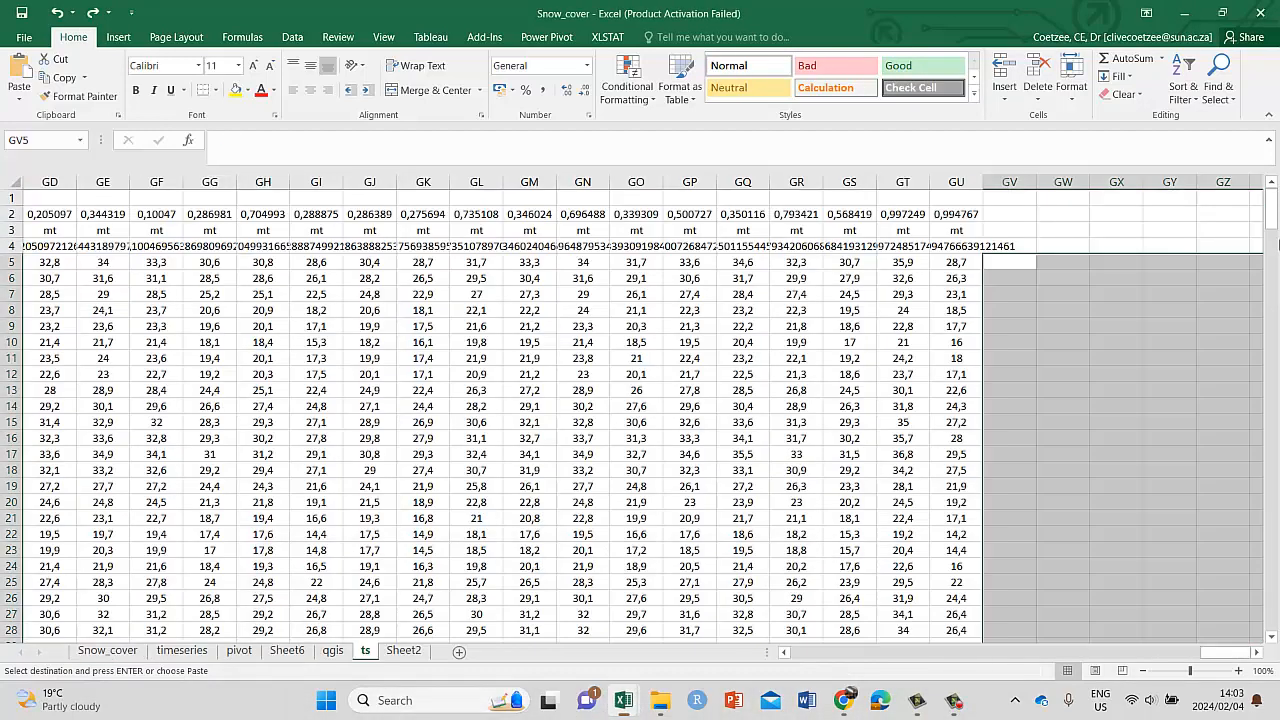
left_click(1003, 264)
right_click(1003, 264)
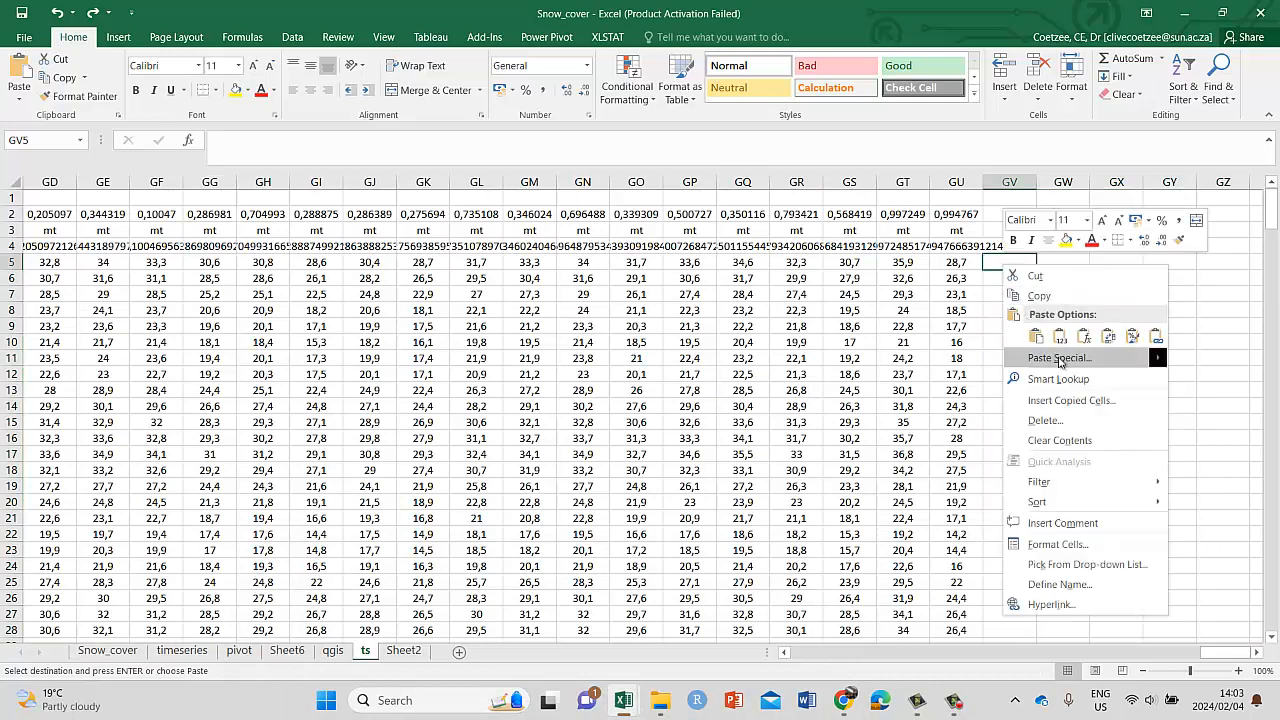
left_click(1058, 359)
left_click(924, 296)
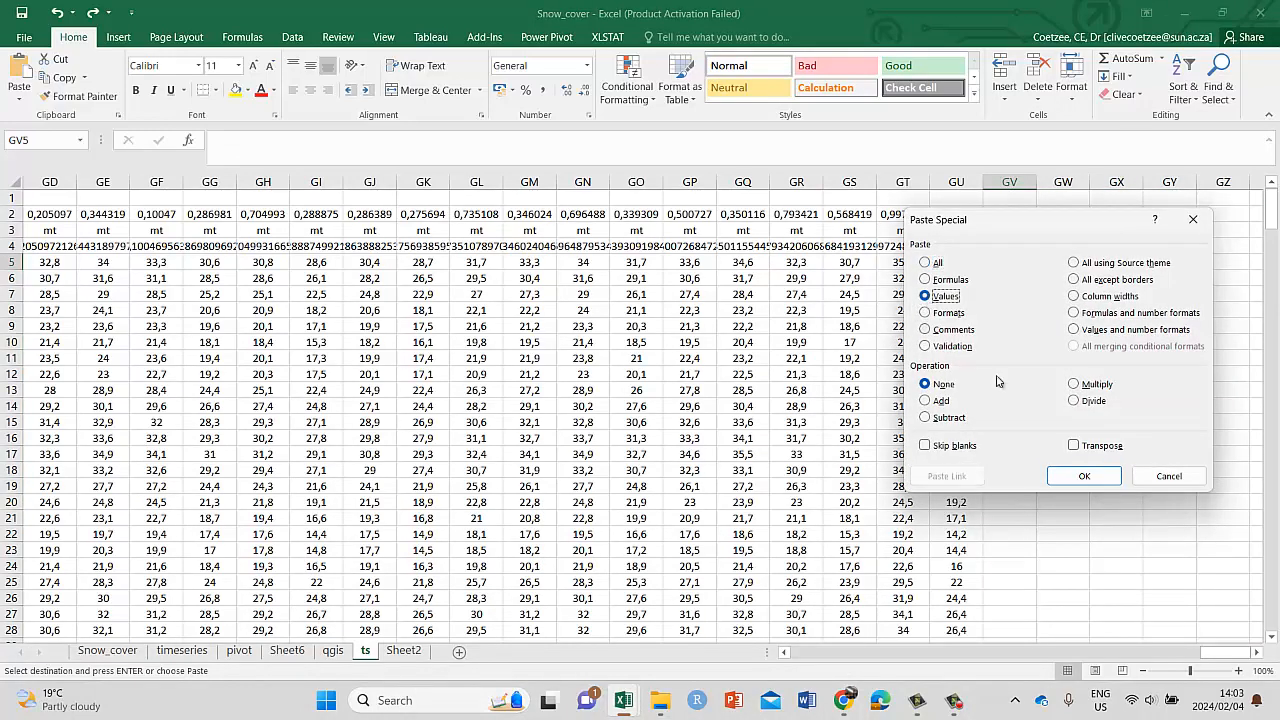
left_click(1073, 446)
left_click(1084, 476)
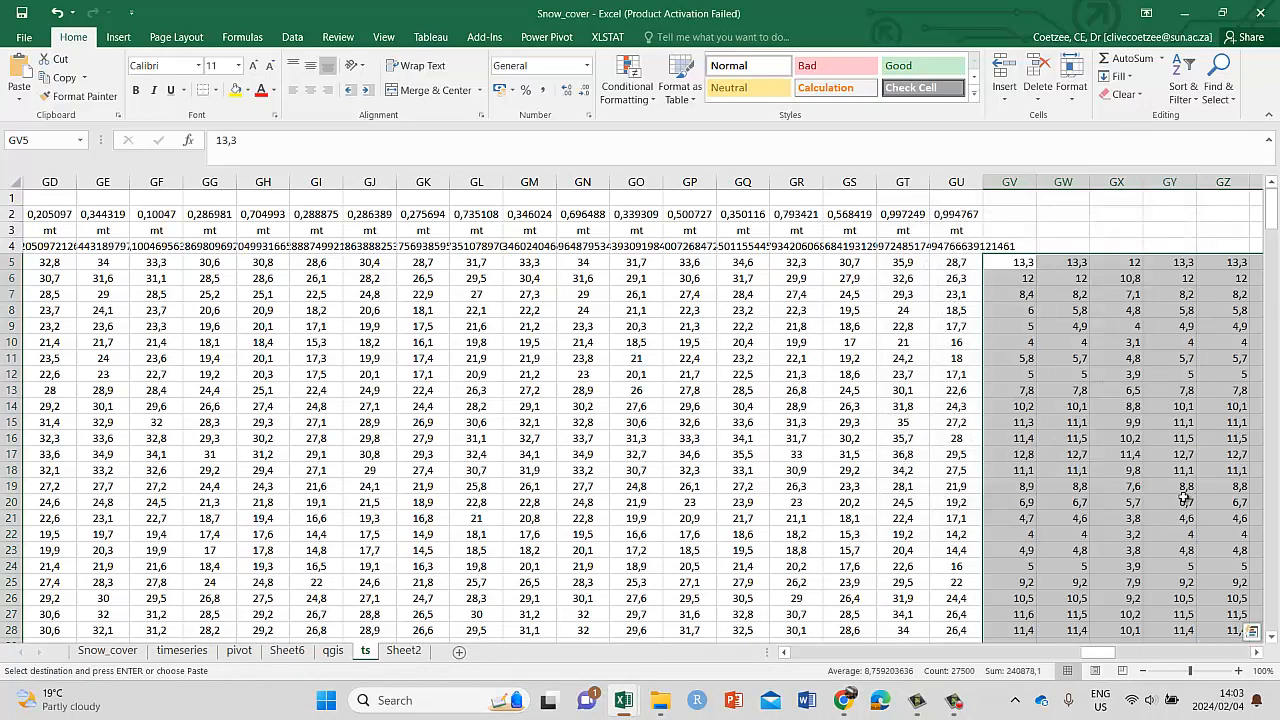
key("Escape")
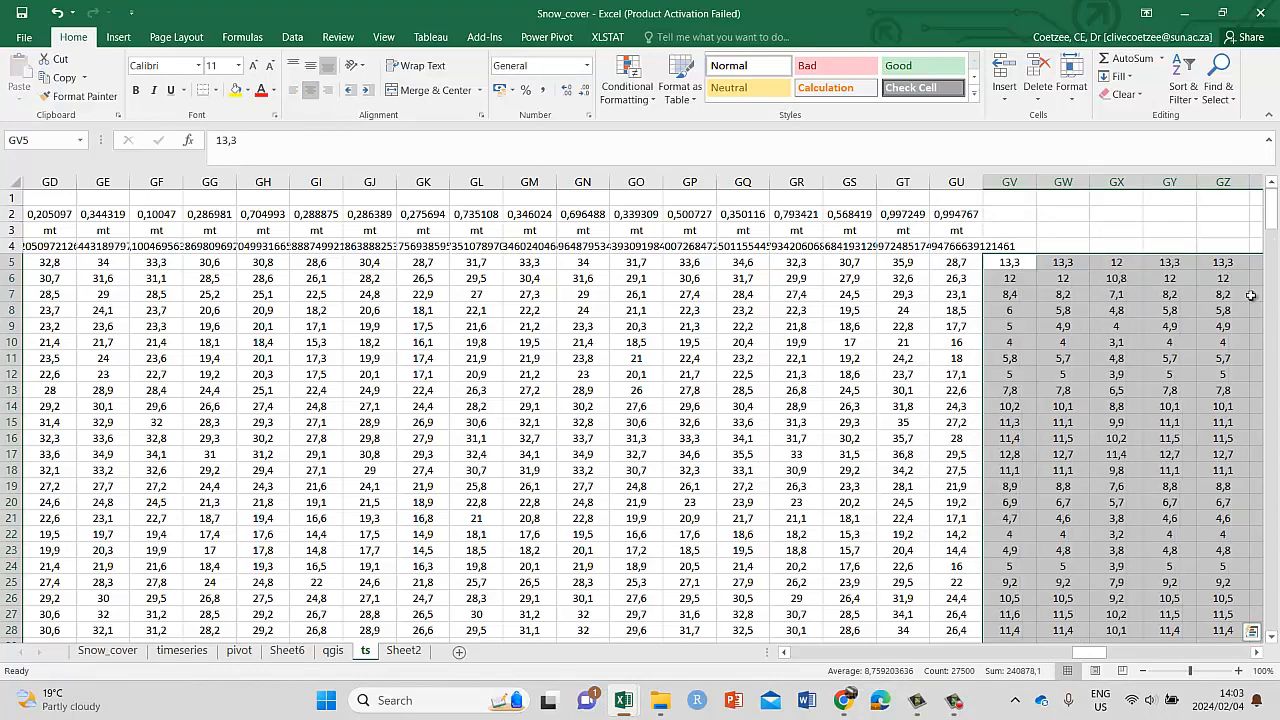
- Compare the extent of the pasted tmmn block with the ts sheet's date rows, and examine the first snow cover column's header cells D2:D4
left_click_drag(1271, 212, 1273, 640)
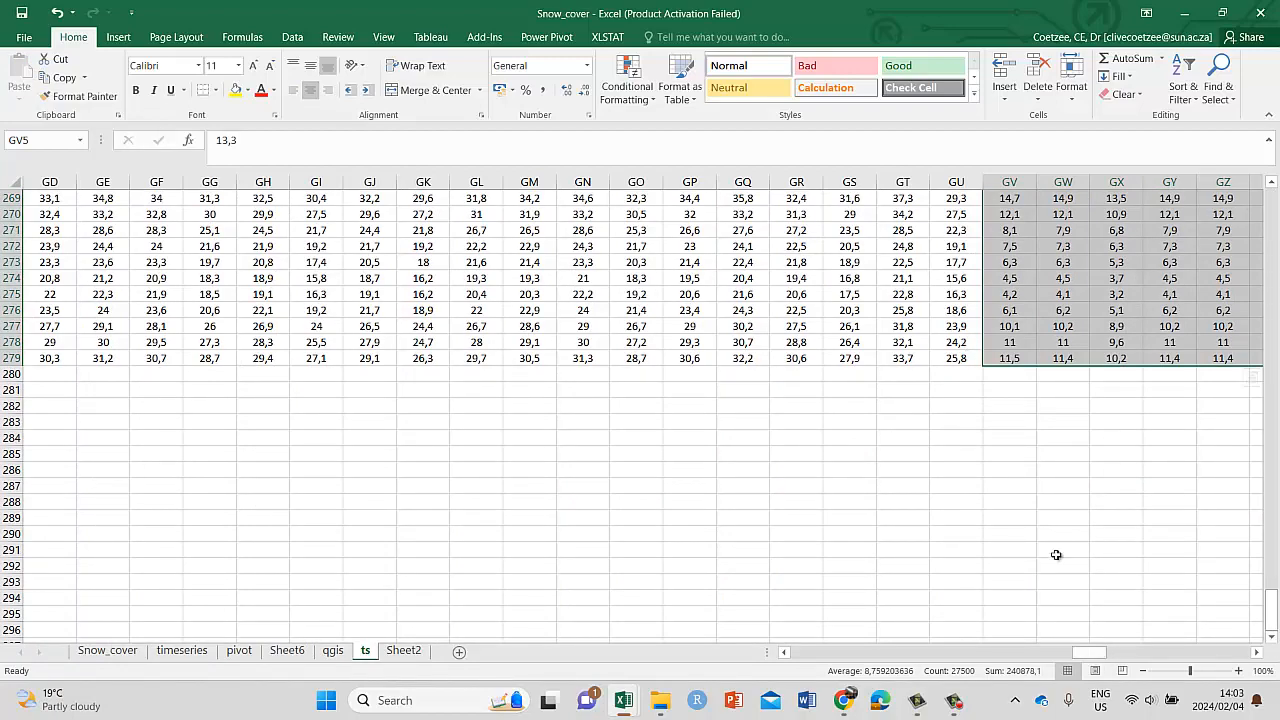
left_click_drag(1090, 652, 772, 641)
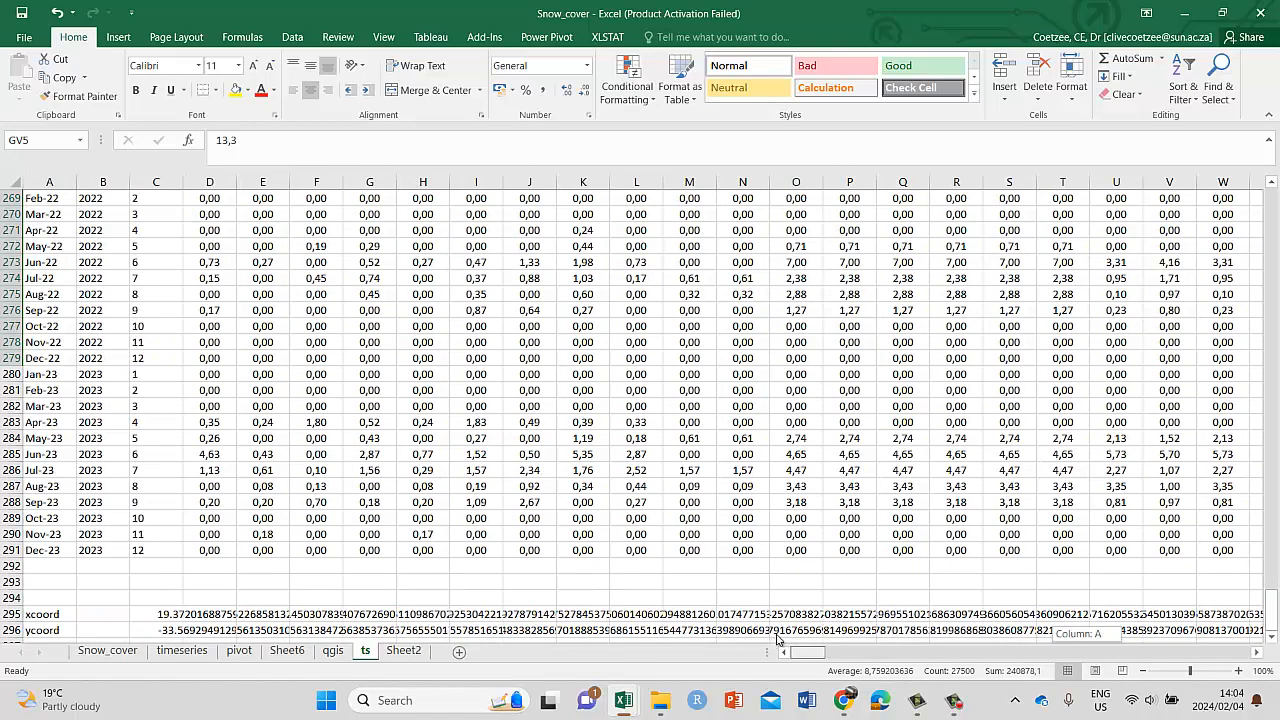
left_click_drag(970, 663, 1191, 668)
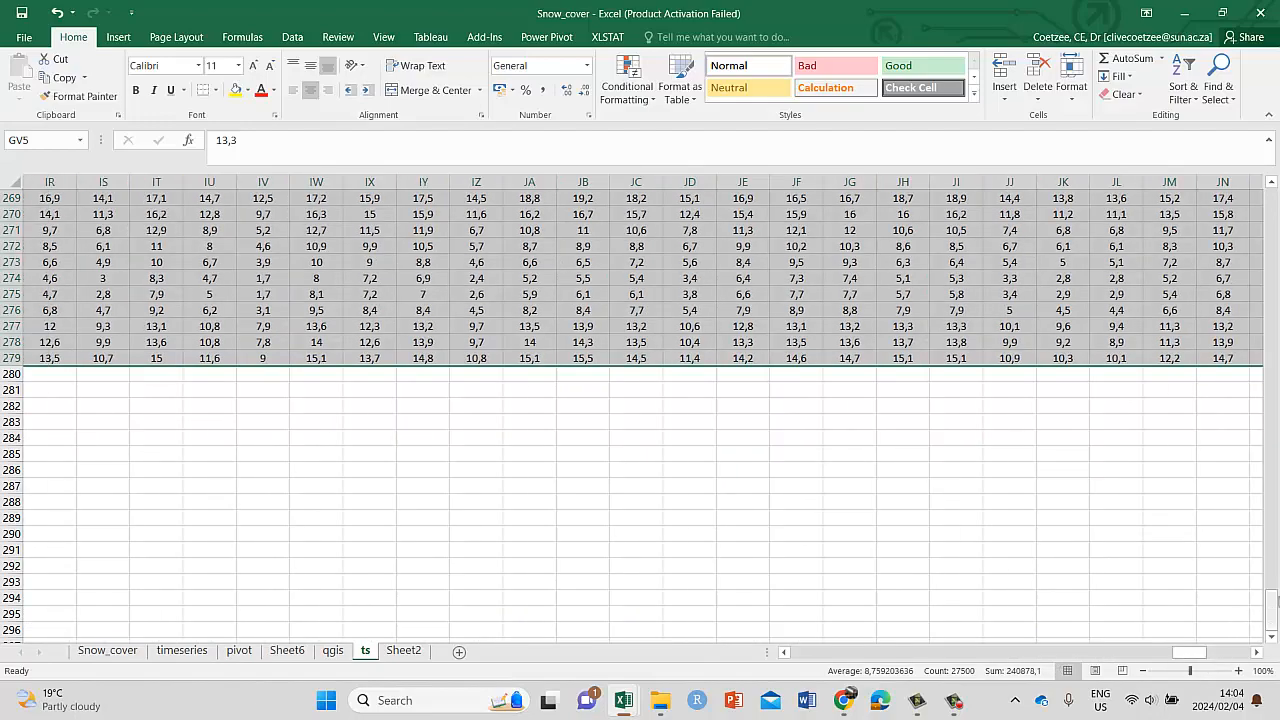
left_click_drag(1270, 611, 1249, 160)
left_click_drag(1188, 652, 792, 660)
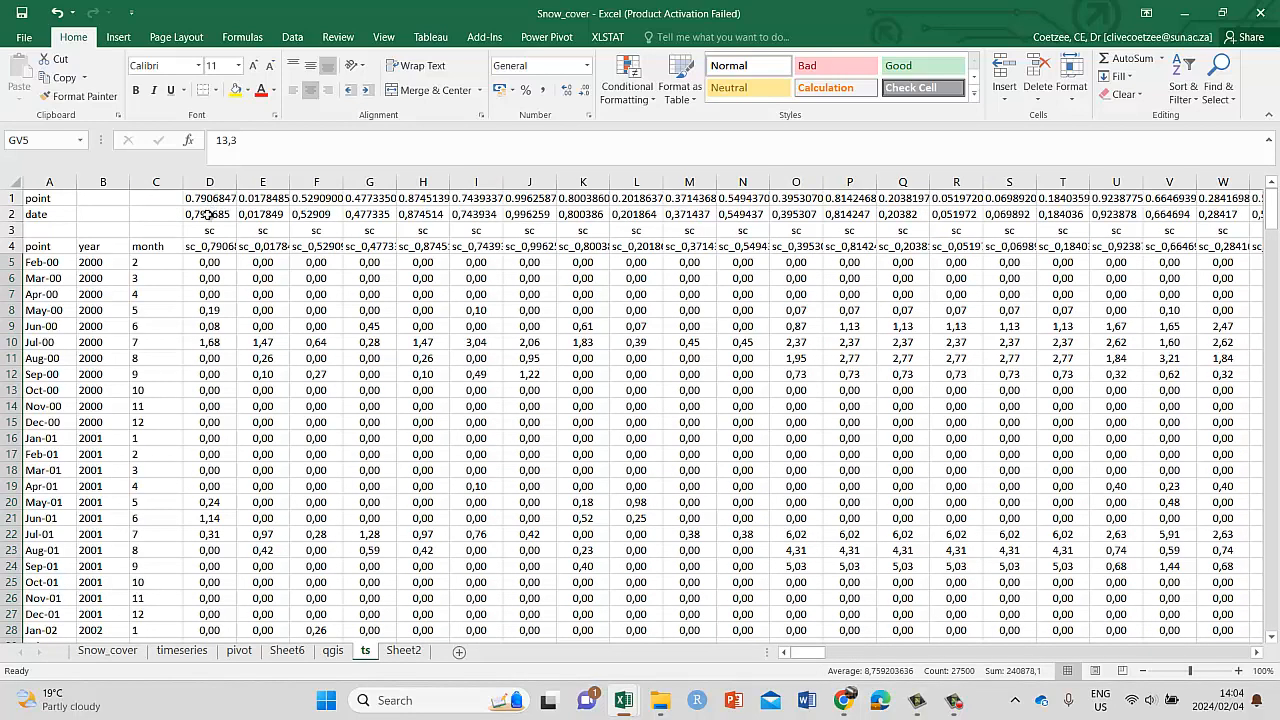
left_click_drag(208, 214, 210, 246)
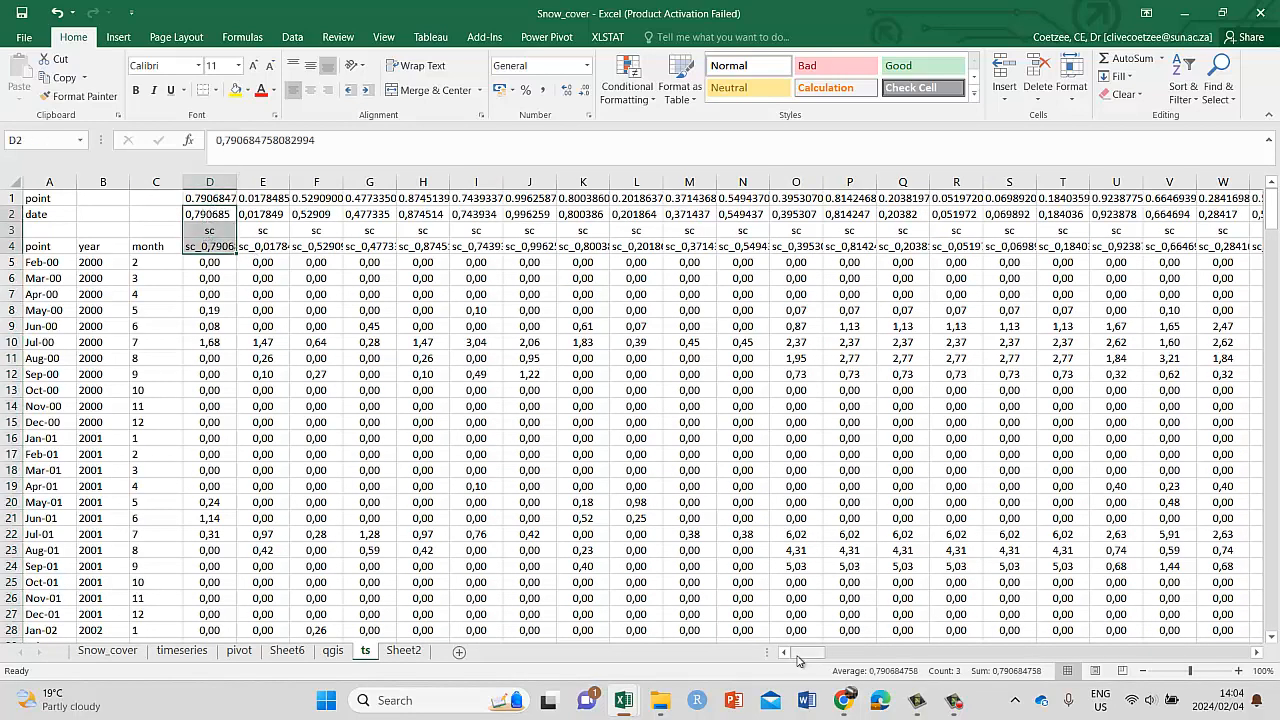
- Enter the formula =D2 in GV2 to reuse the first sample point's identifier above the tmmn data
left_click_drag(798, 660, 1086, 662)
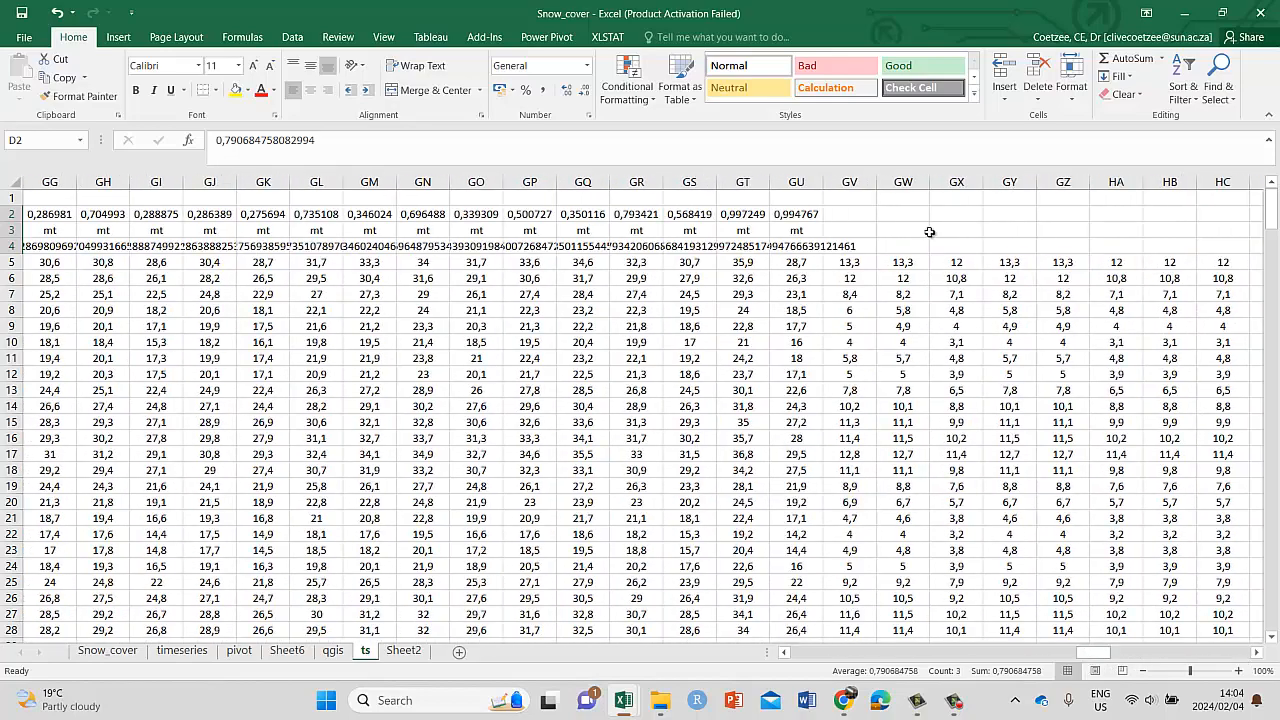
left_click(841, 213)
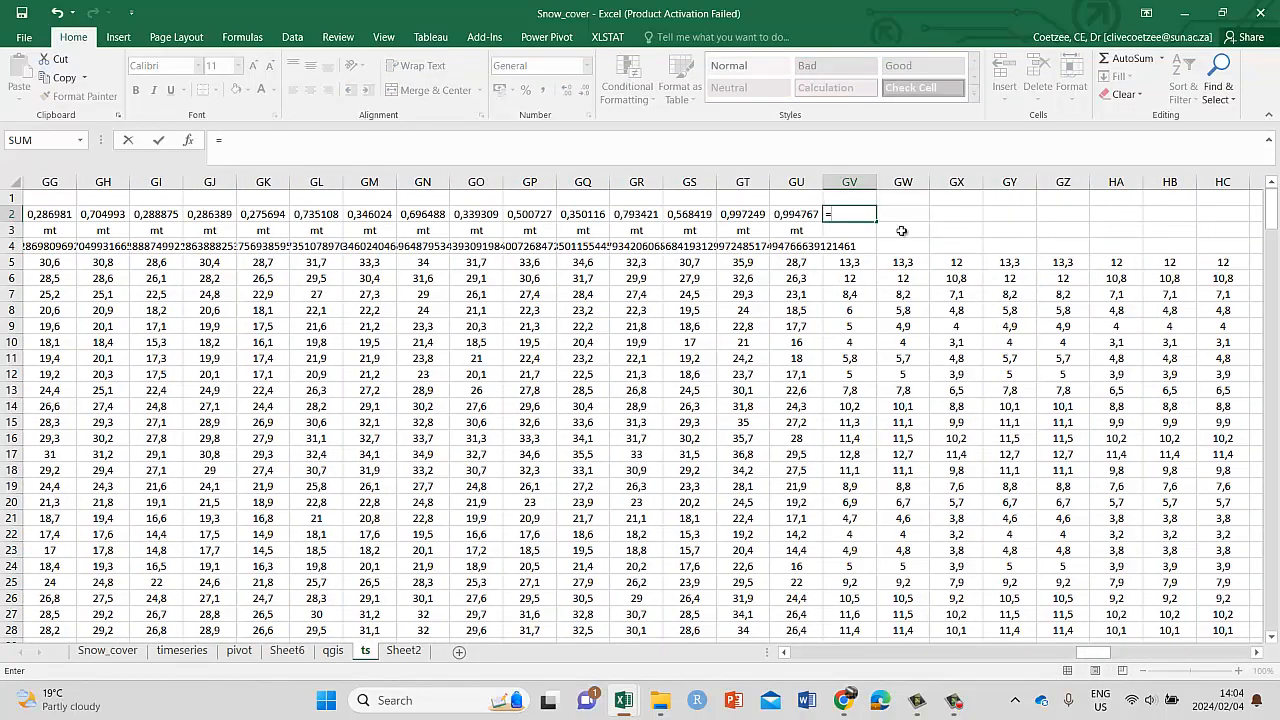
left_click_drag(1078, 658, 795, 658)
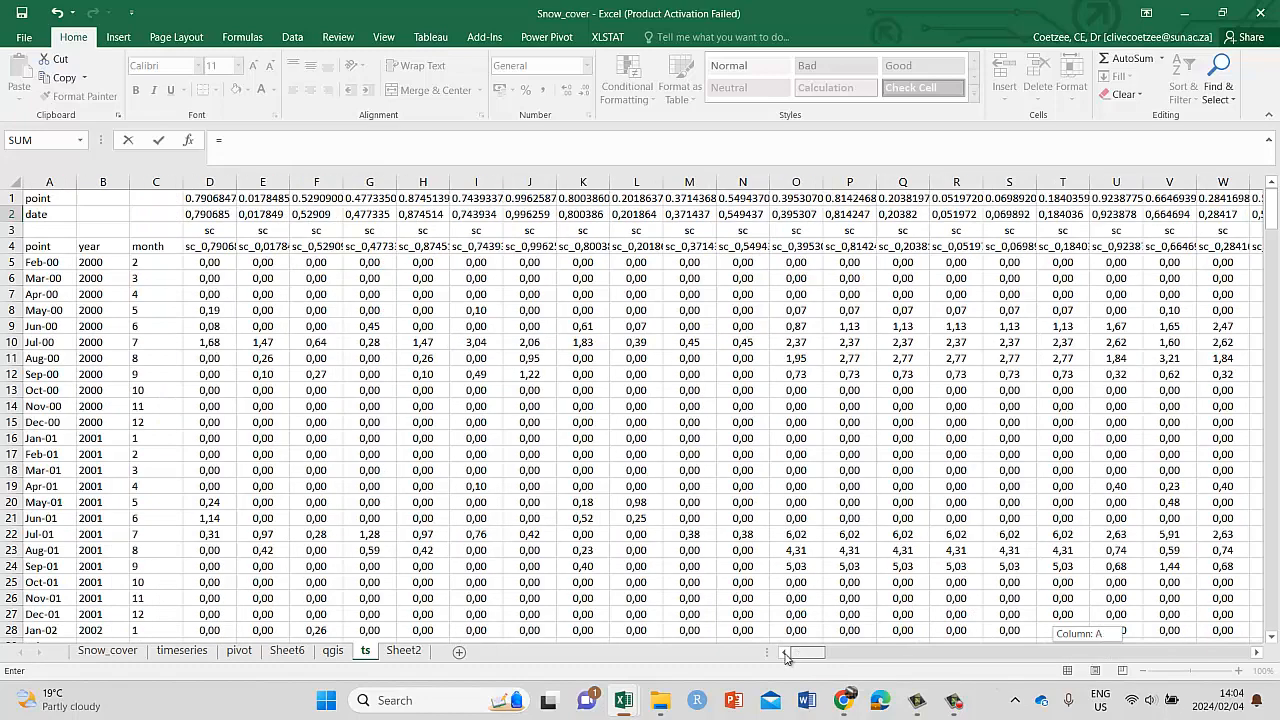
left_click(199, 212)
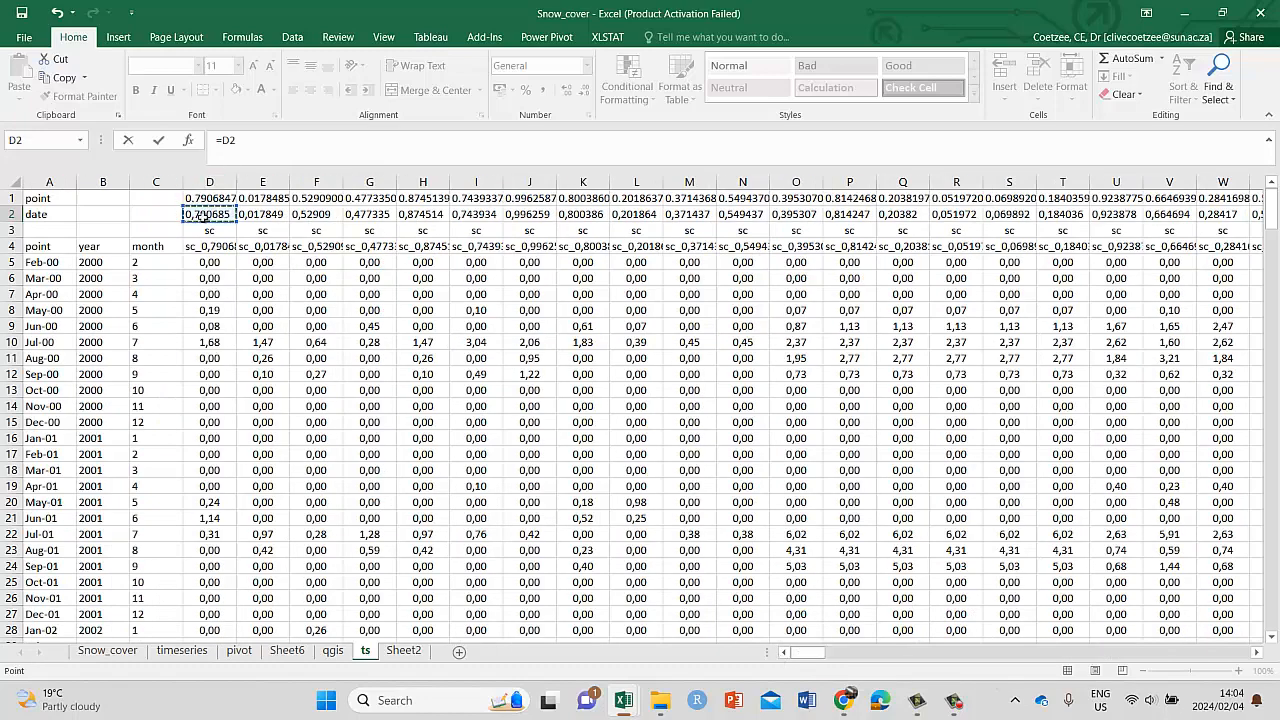
key("Return")
- Label GV3 as nt and extend the combined header formula from GU4 into GV4
left_click(939, 84)
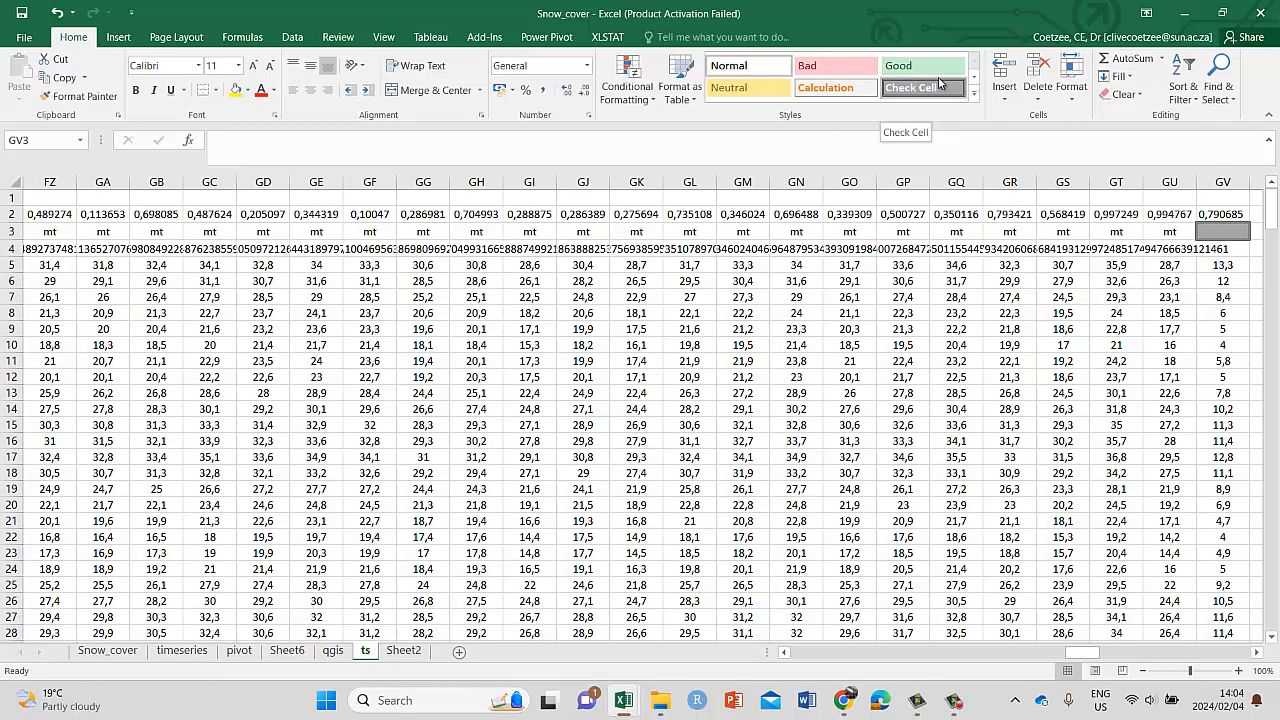
type("nt")
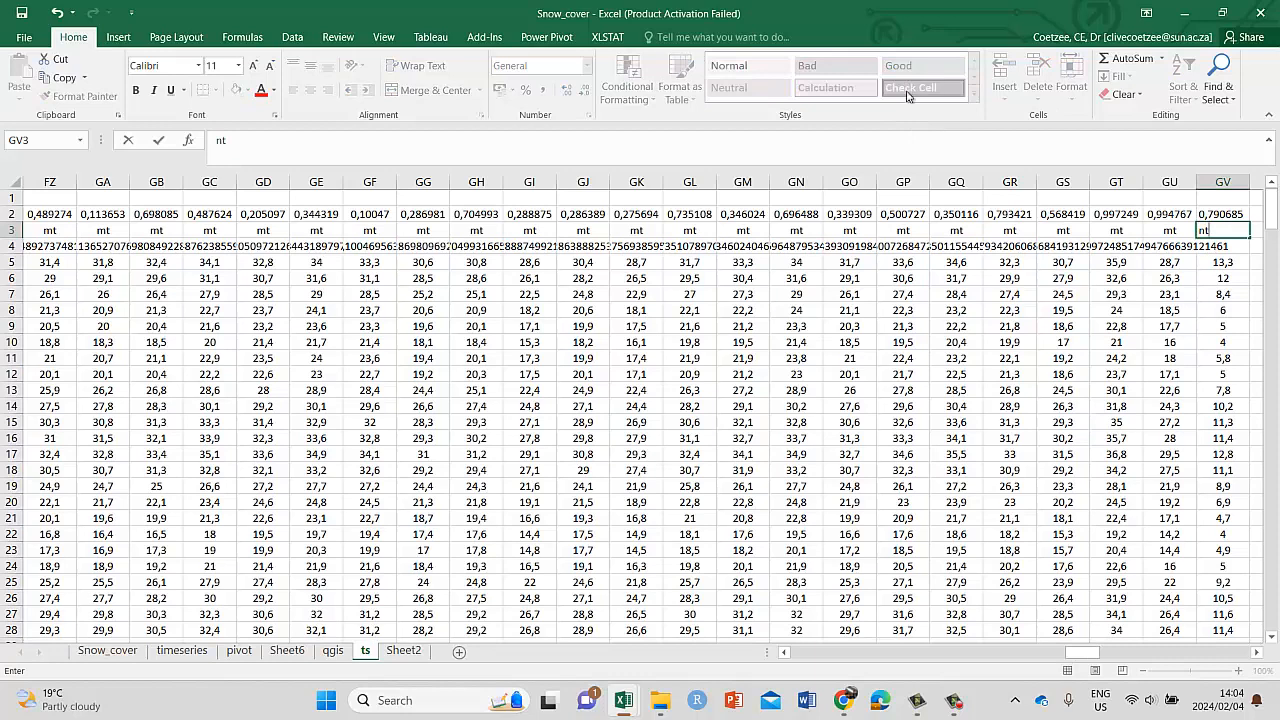
left_click(1165, 245)
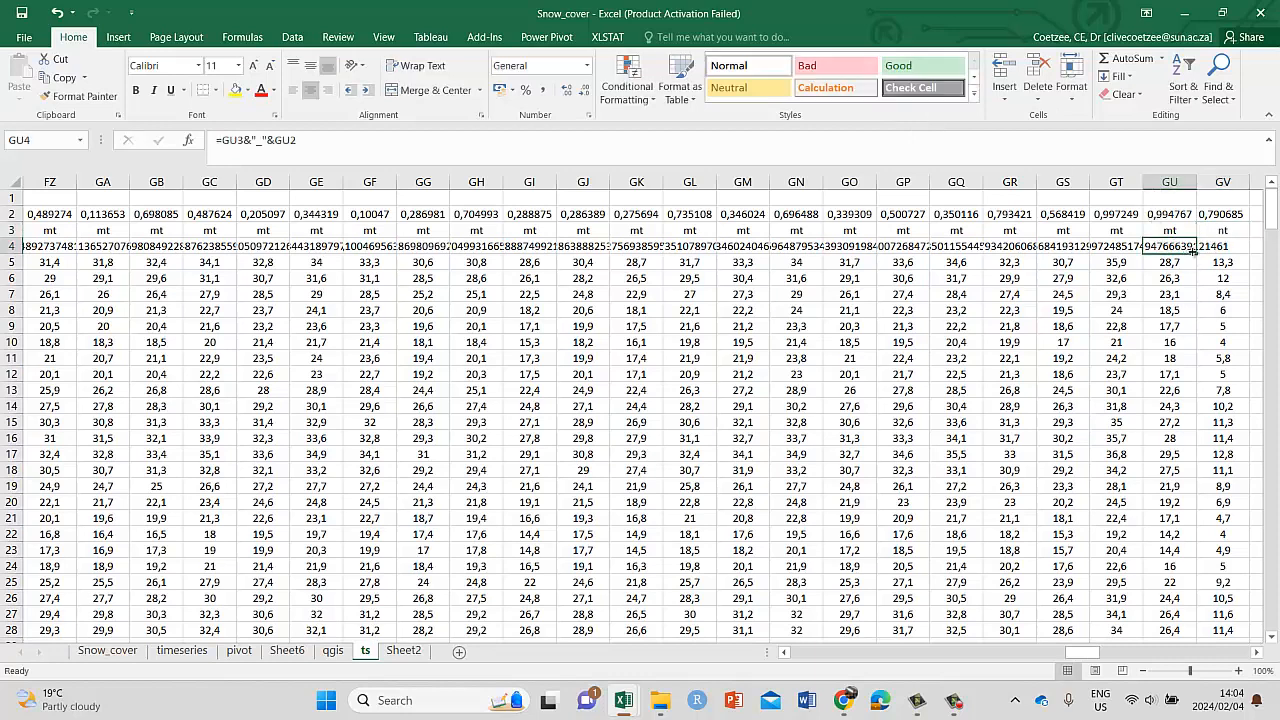
left_click_drag(1197, 254, 1245, 255)
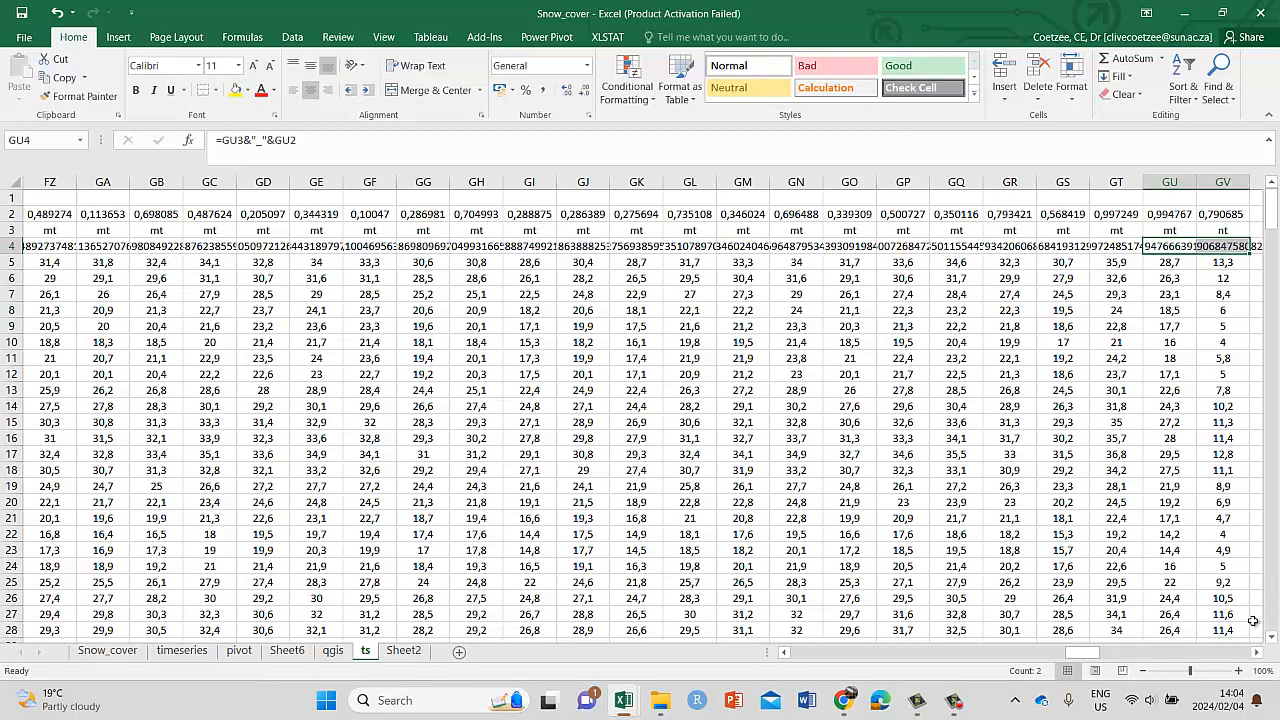
- Left-align the combined header in GV4 and fill the GV2:GV4 header cells across the tmmn columns to KQ
left_click(1258, 652)
left_click(1258, 652)
left_click(1258, 652)
left_click(1065, 246)
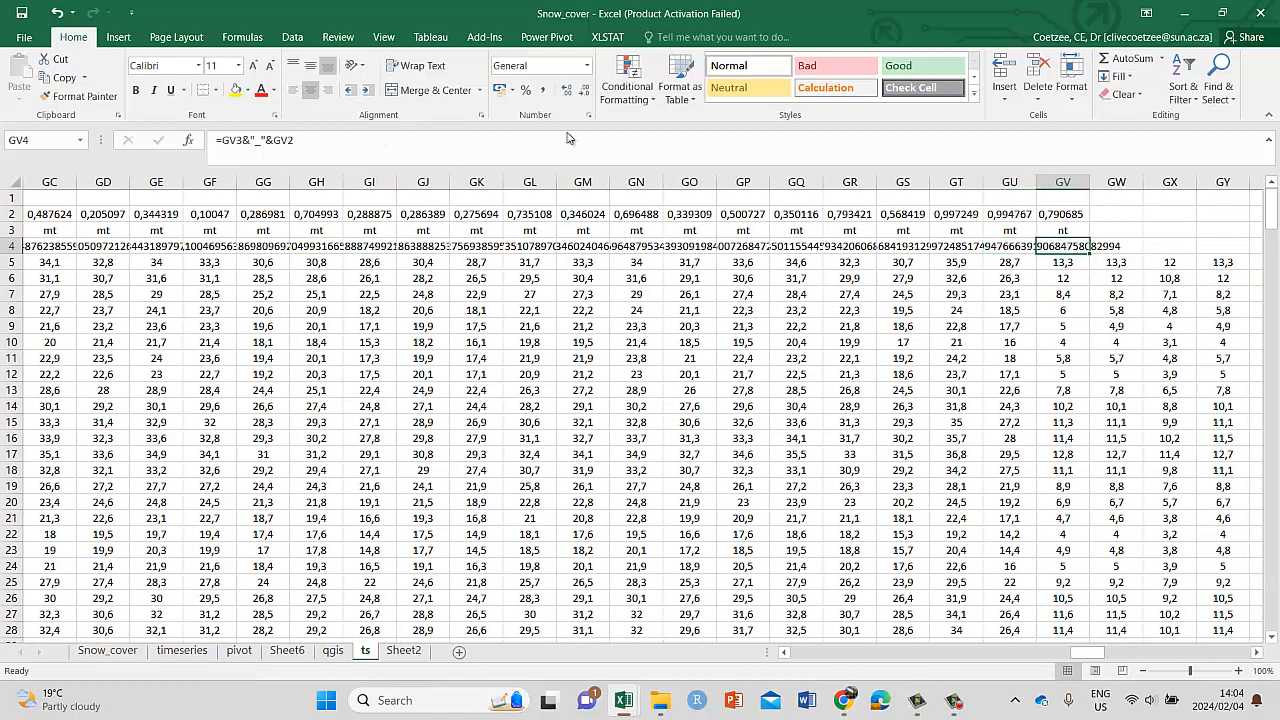
left_click(292, 89)
left_click_drag(1062, 214, 1116, 260)
left_click(1118, 215)
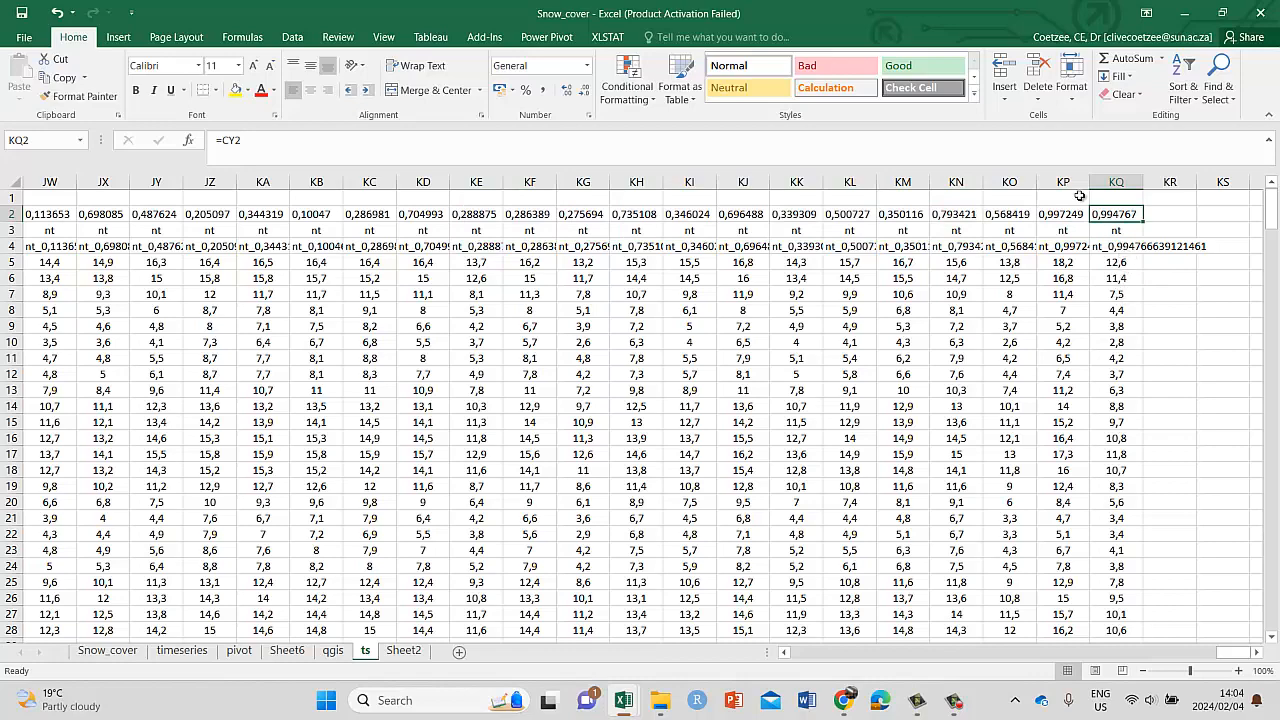
- Review the start of the ts sheet's header row and the pivot table with its chart on Sheet2
left_click_drag(1236, 653, 805, 655)
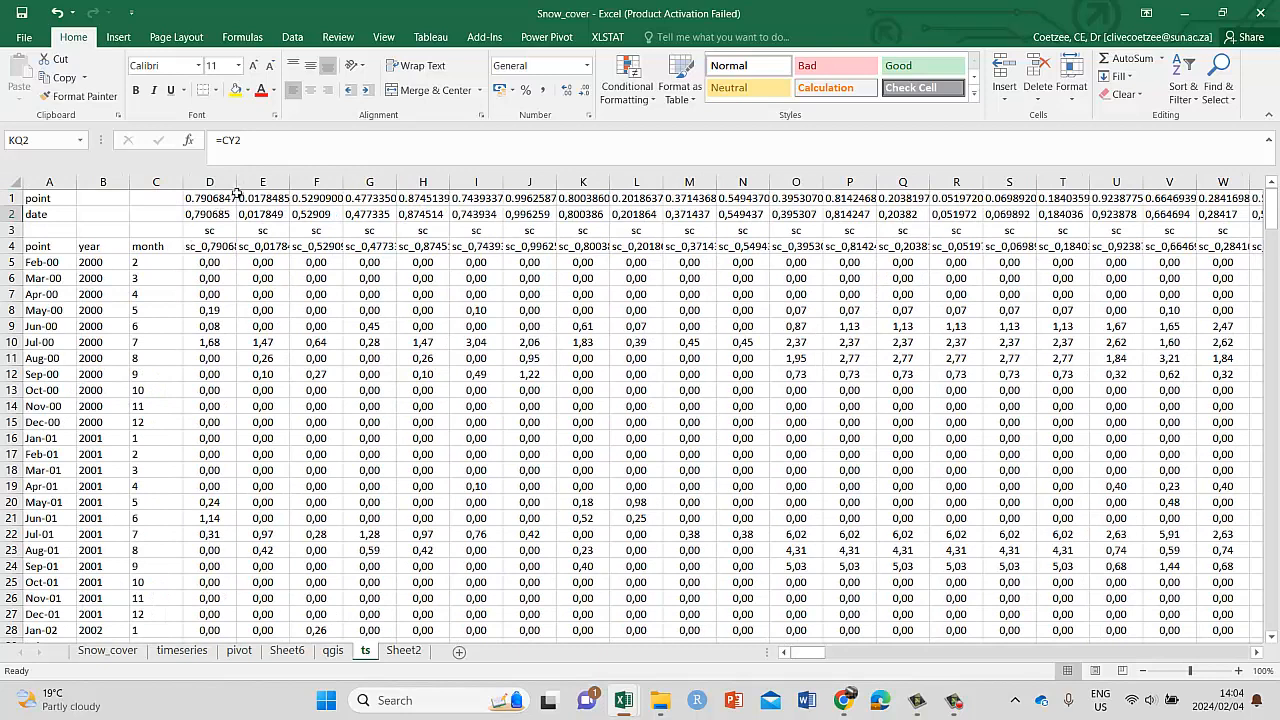
left_click(55, 246)
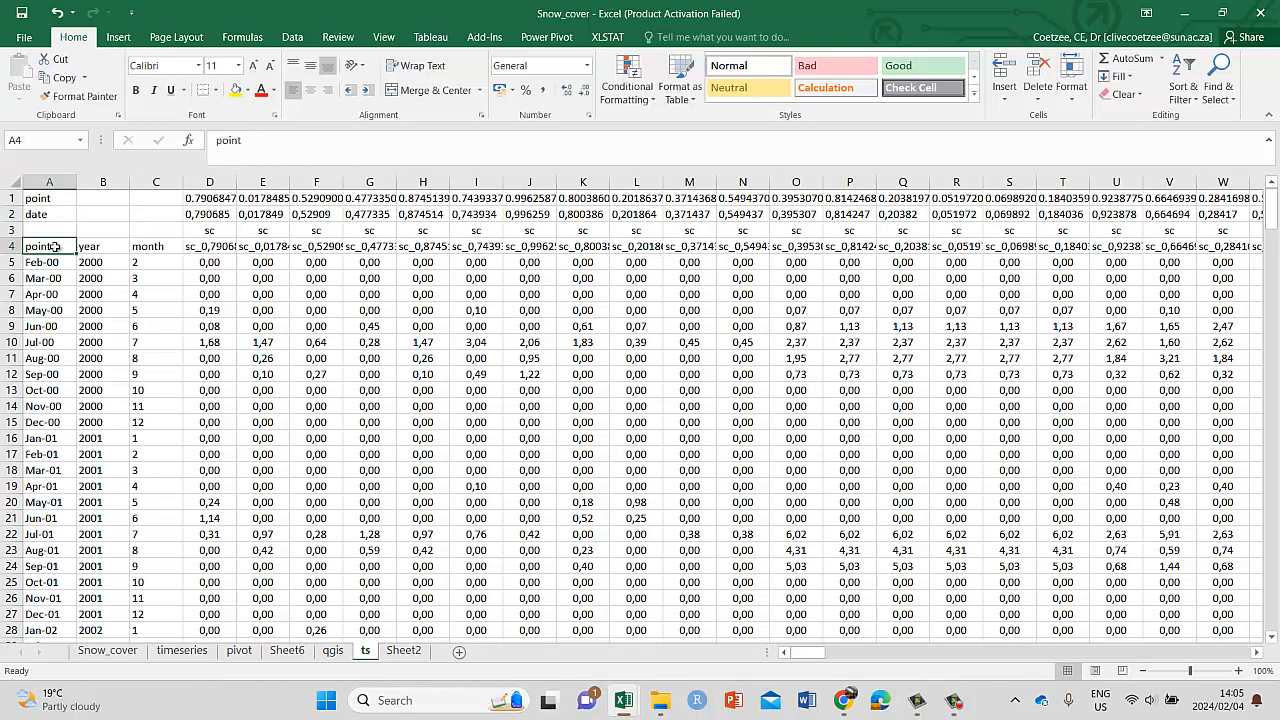
left_click(403, 650)
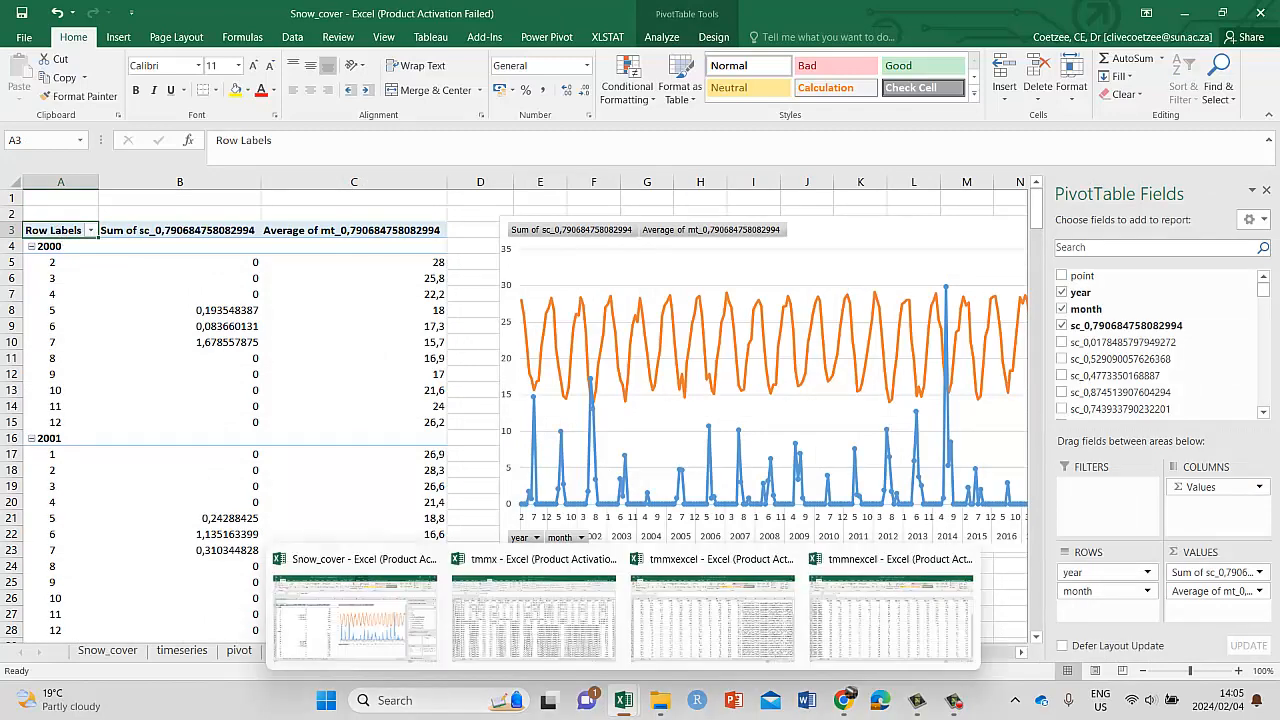
left_click(364, 651)
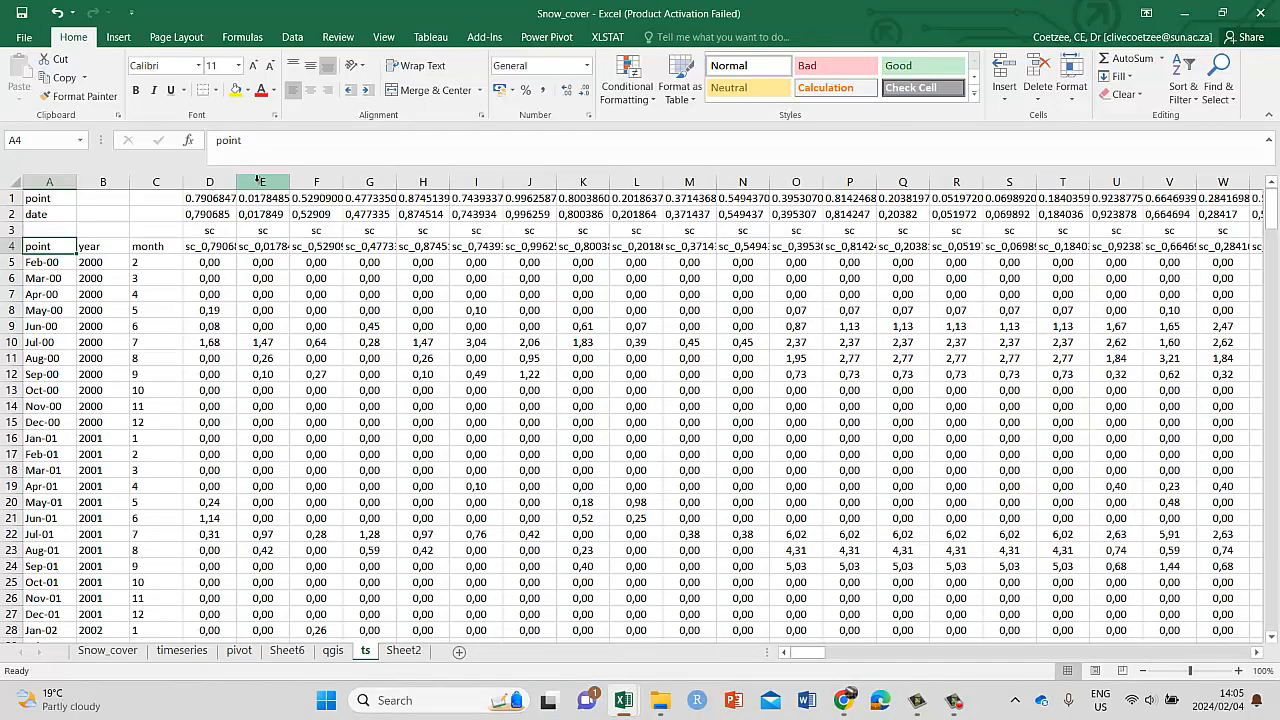
- Hide columns E to CY and DA to GU in the ts sheet
left_click_drag(258, 178, 490, 246)
right_click(477, 181)
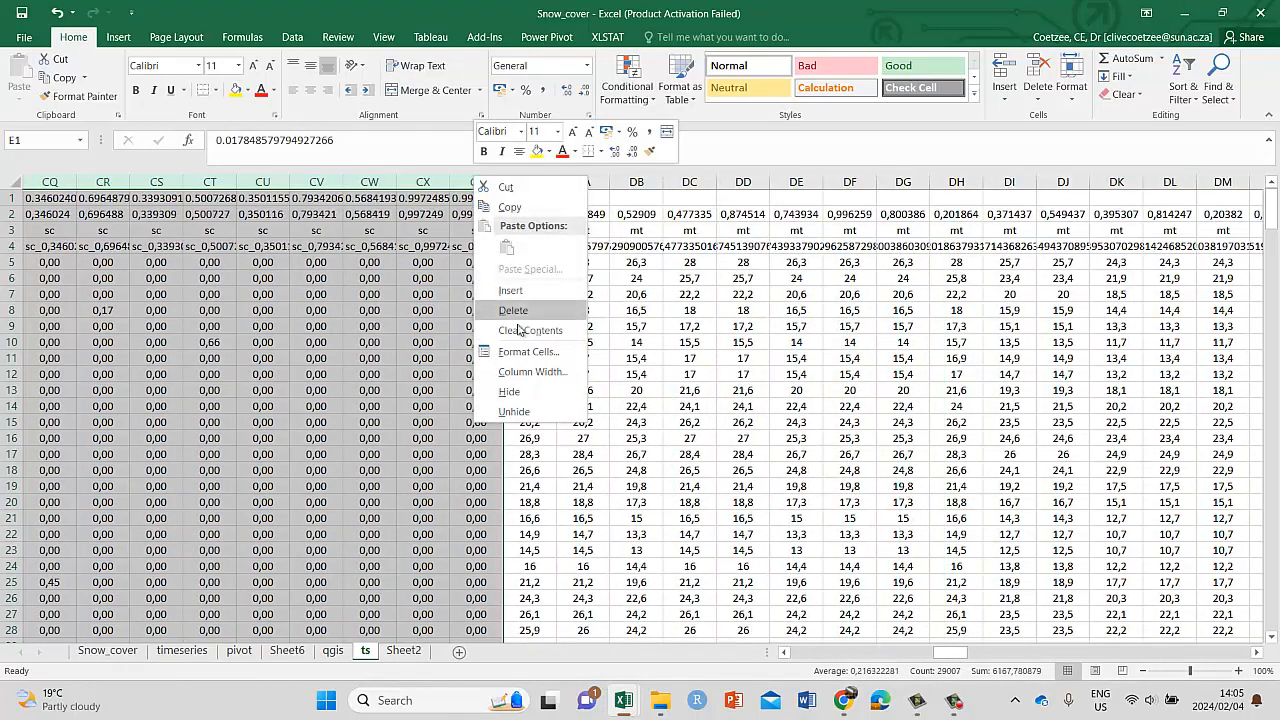
left_click(509, 391)
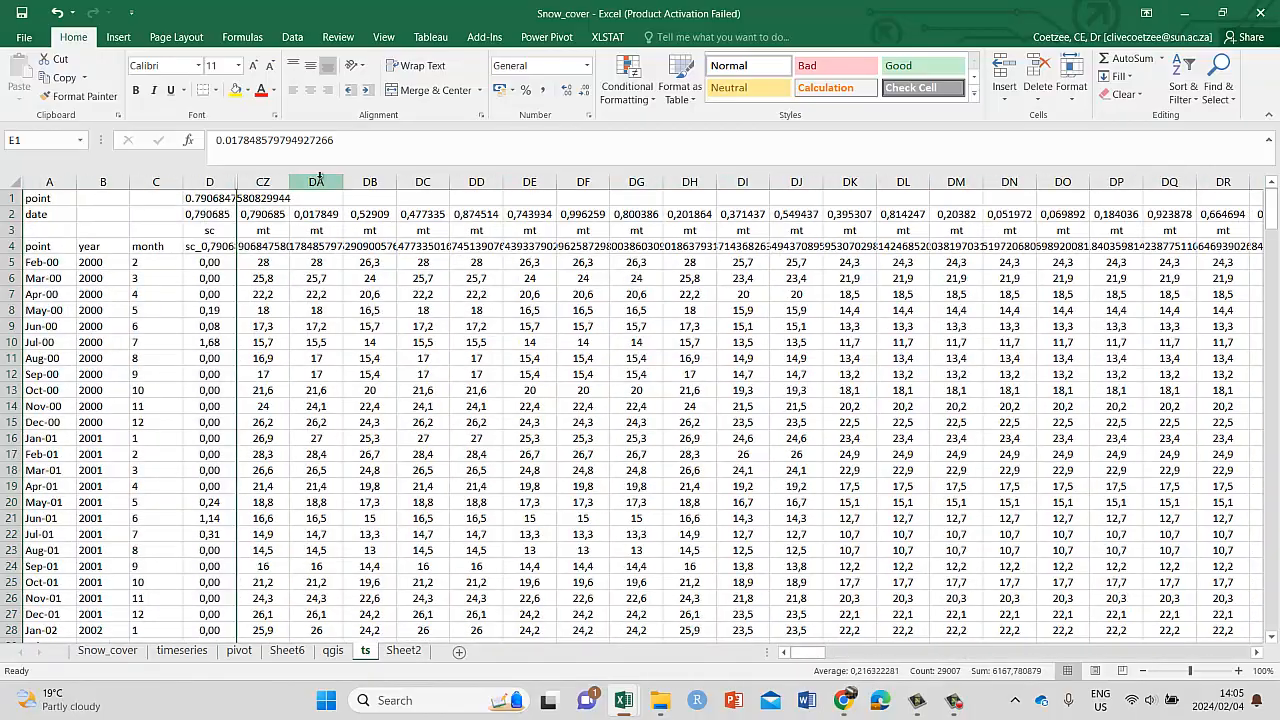
left_click_drag(319, 181, 366, 178)
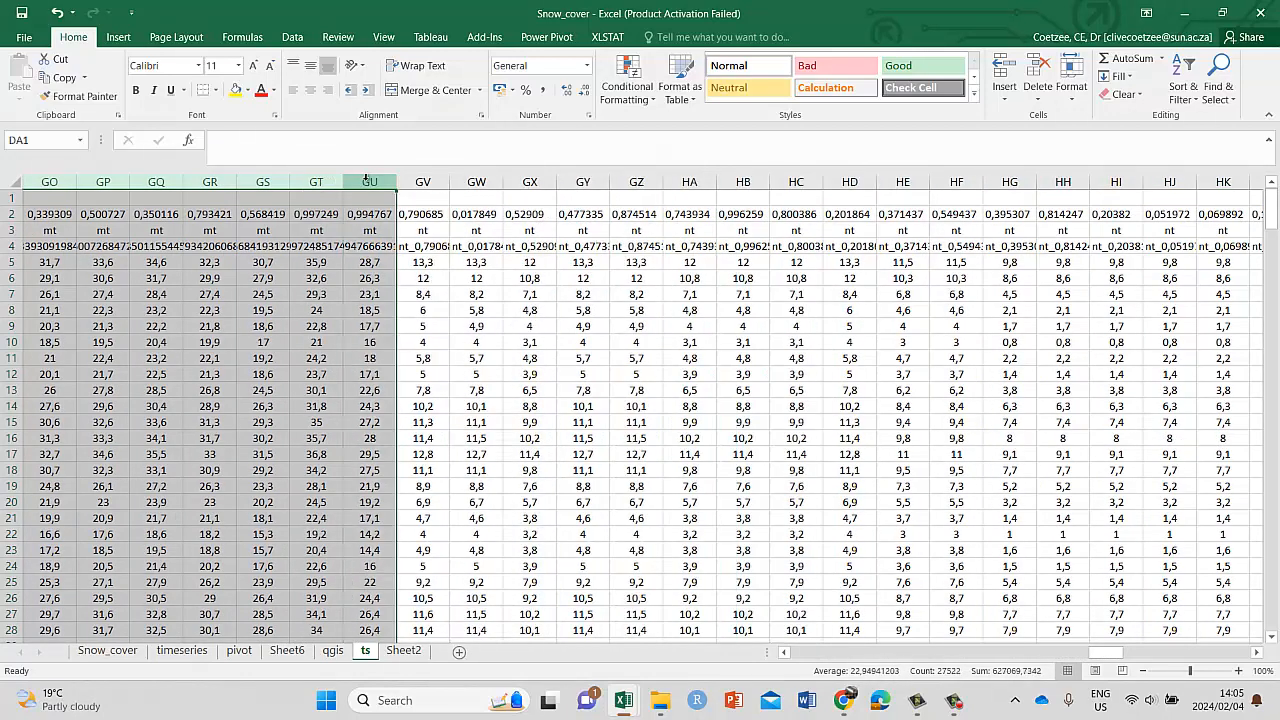
right_click(366, 180)
left_click(400, 396)
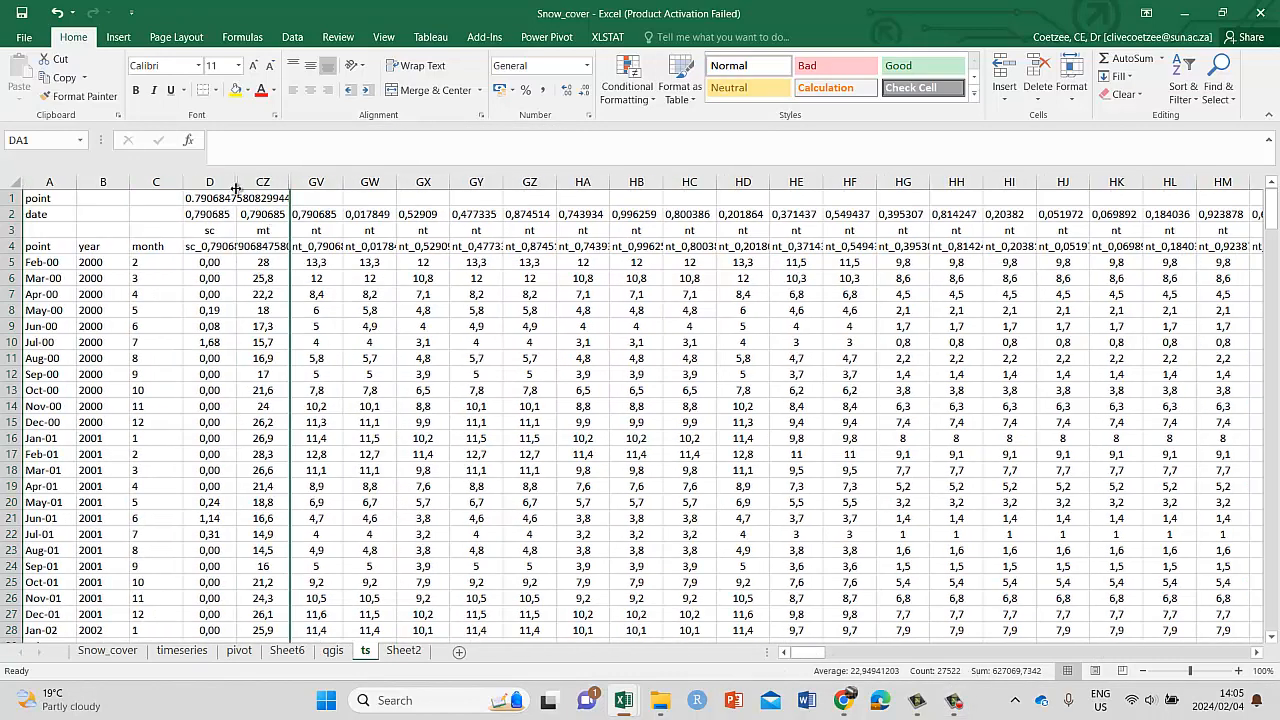
- Widen columns D, CZ and GV to fit their full headers, and centre the contents of column GV
left_click_drag(236, 189, 645, 186)
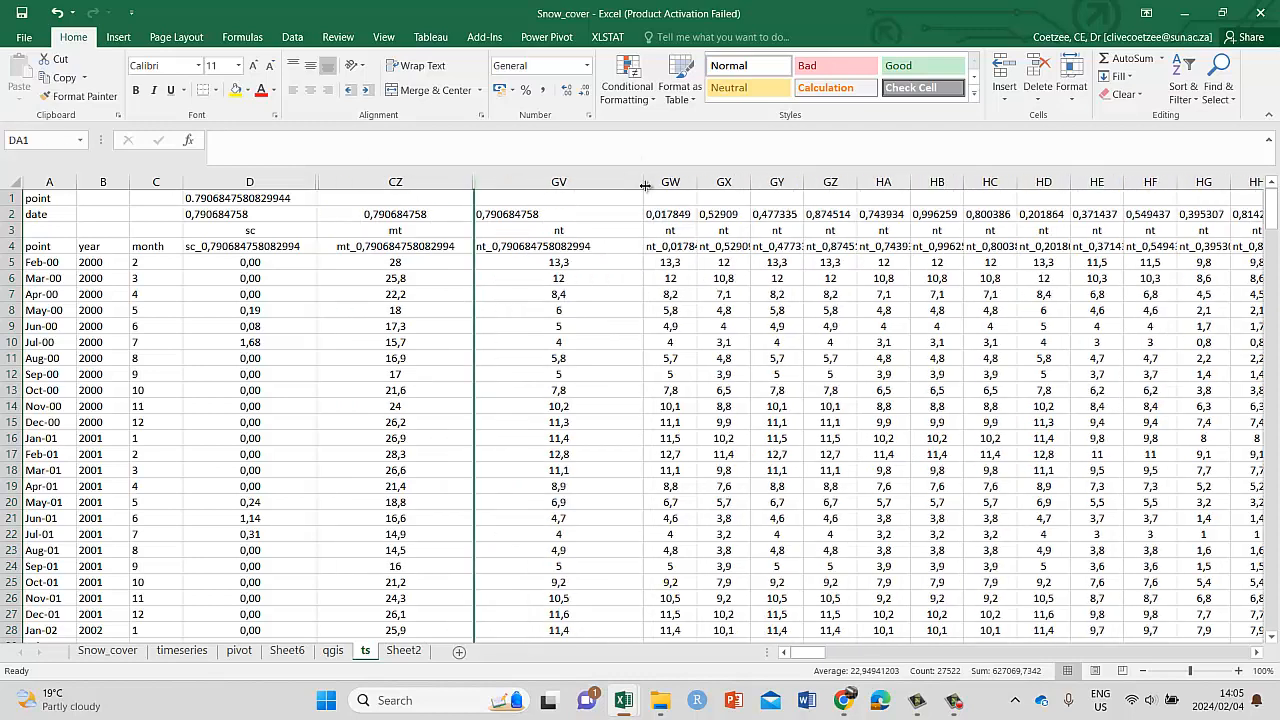
left_click(558, 182)
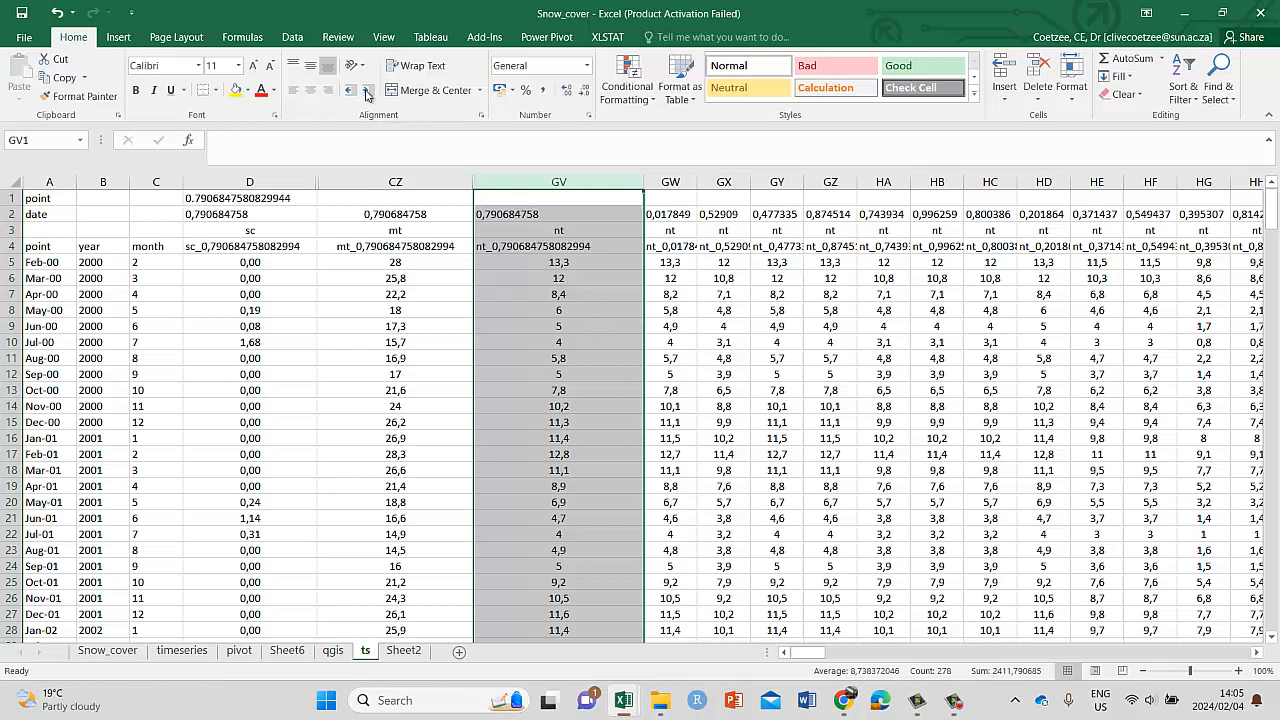
left_click(310, 90)
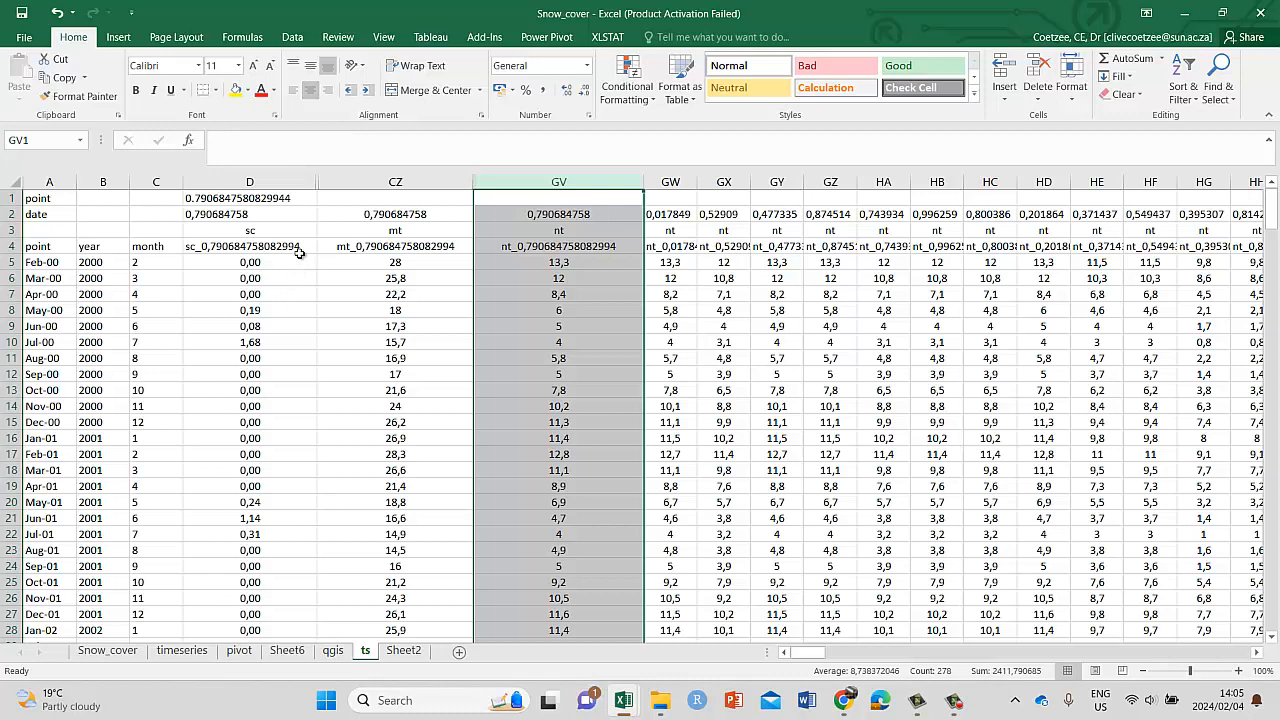
- Compare the first sample point's combined sc, mt and nt header cells in D4, CZ4 and GV4
left_click(398, 252)
left_click(588, 246)
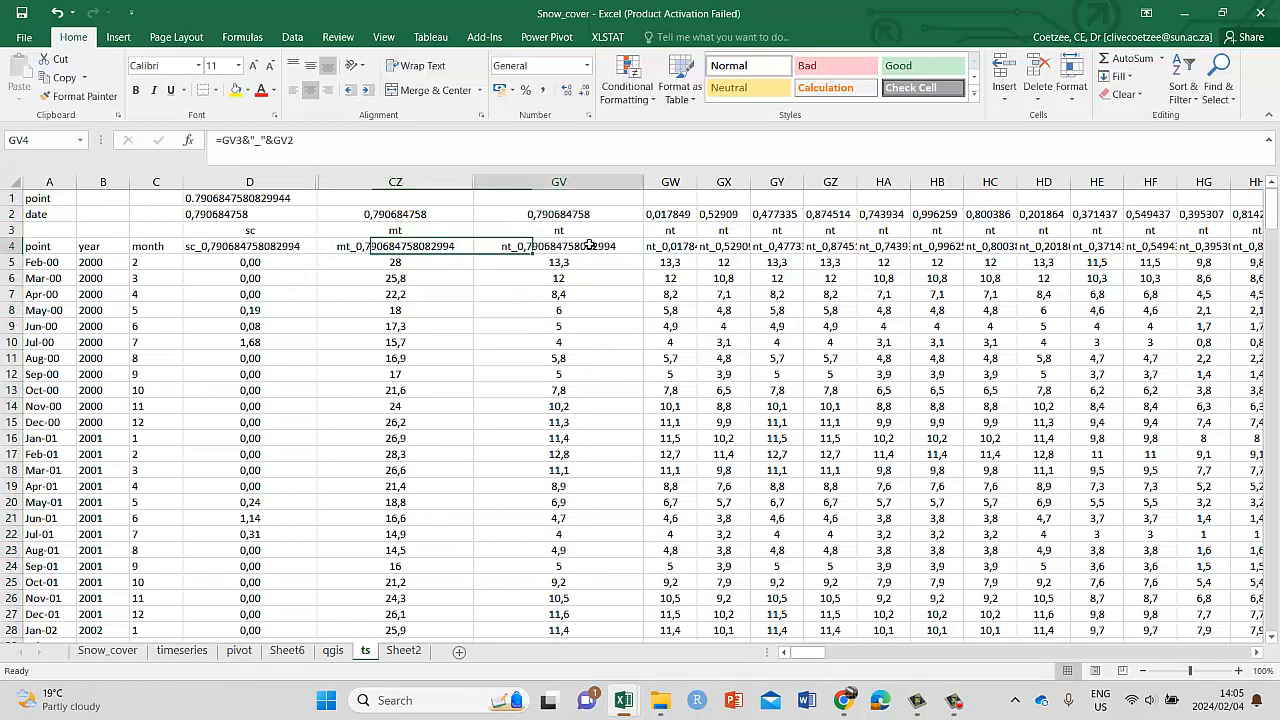
left_click(248, 244)
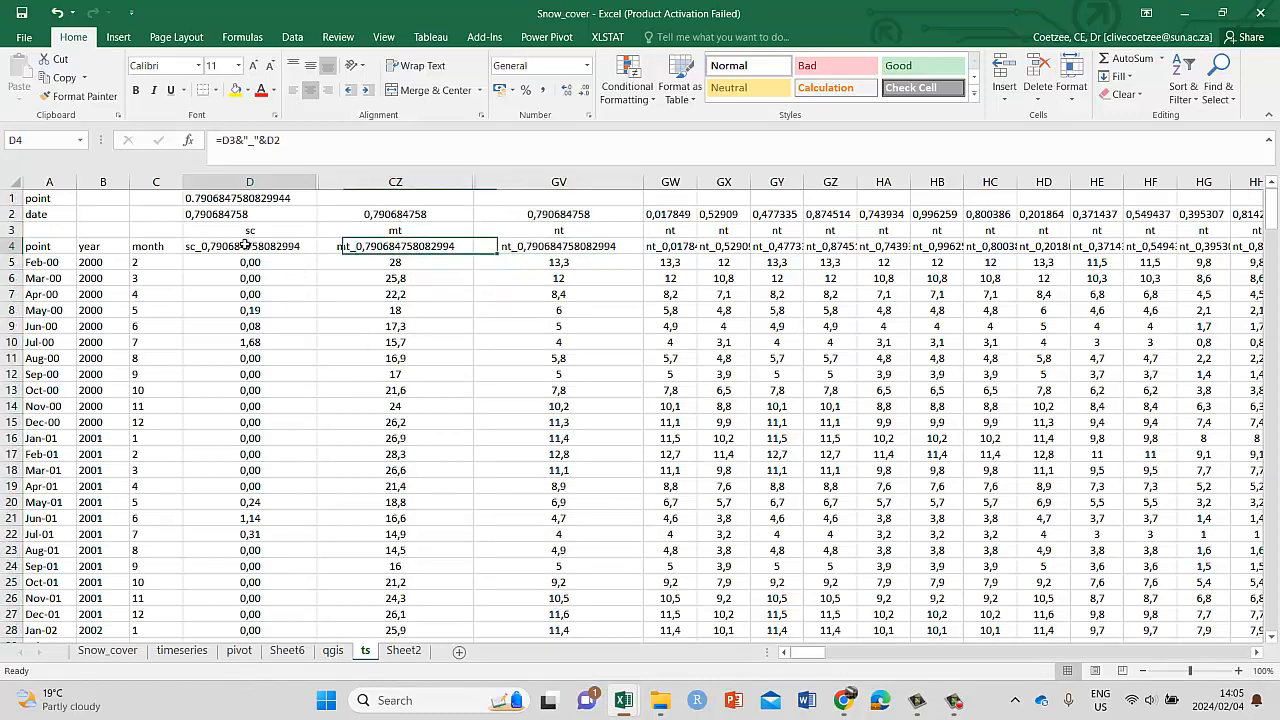
left_click(395, 246)
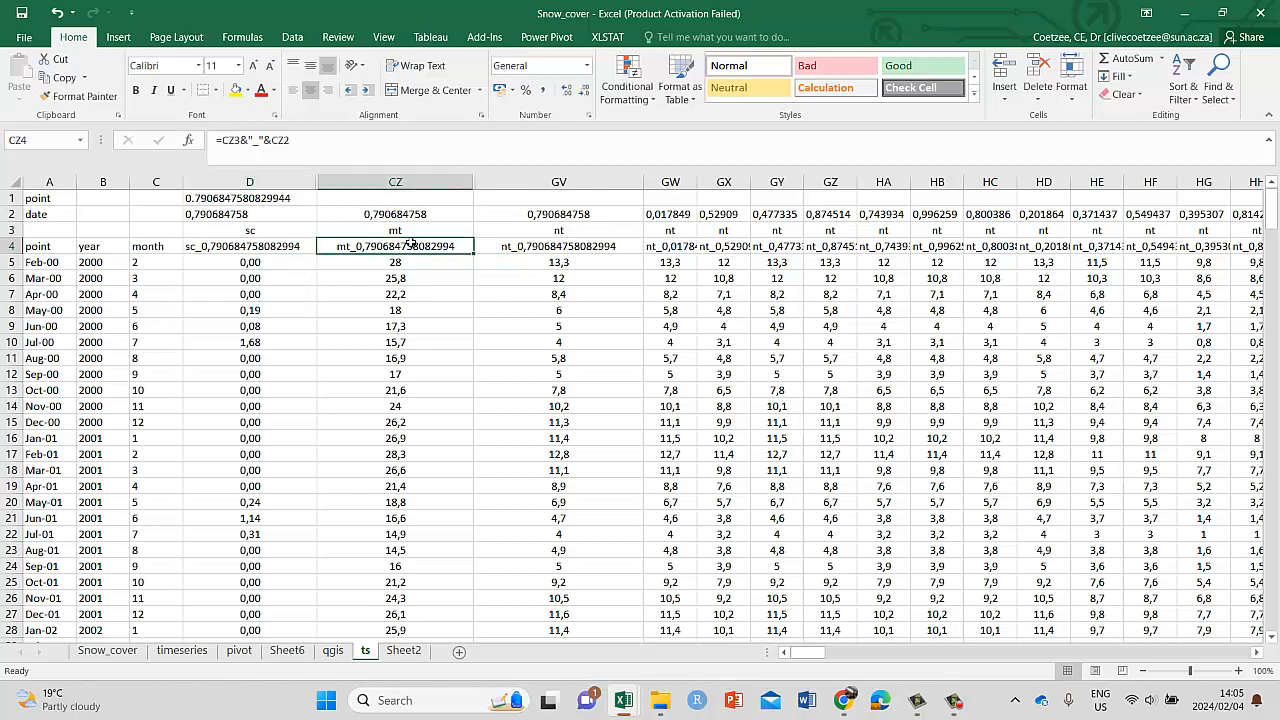
left_click(527, 249)
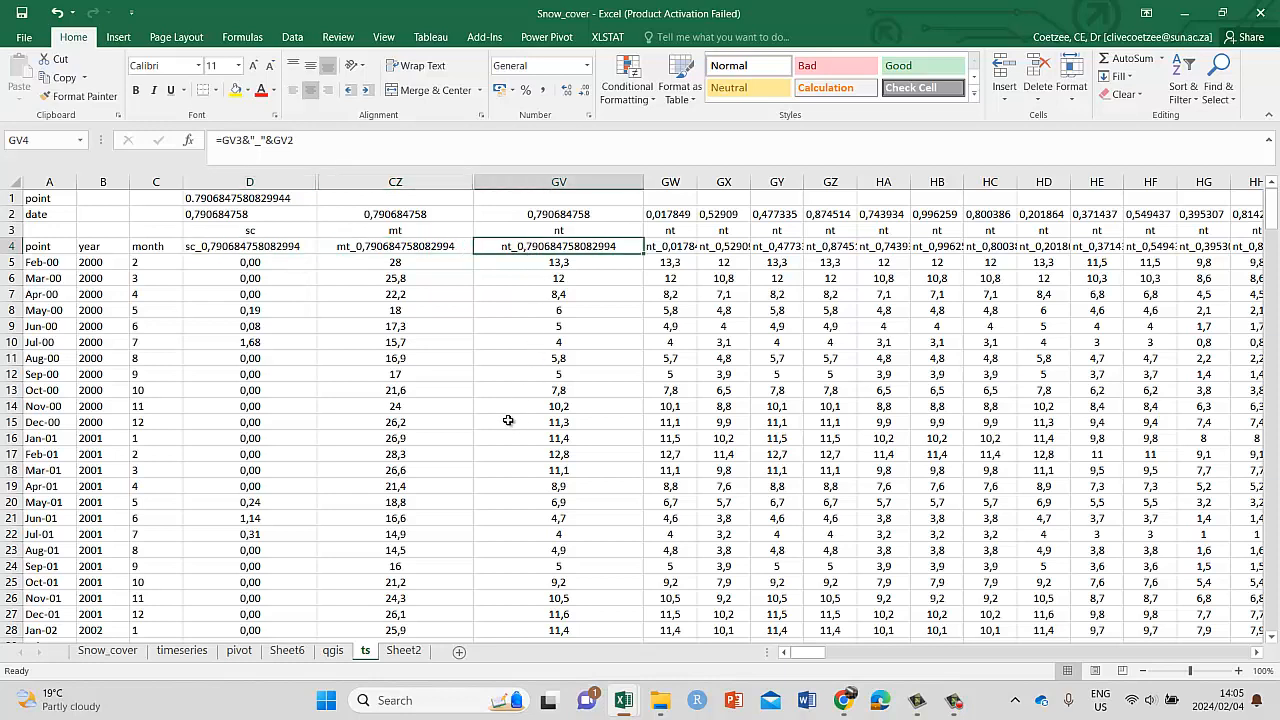
left_click(224, 248)
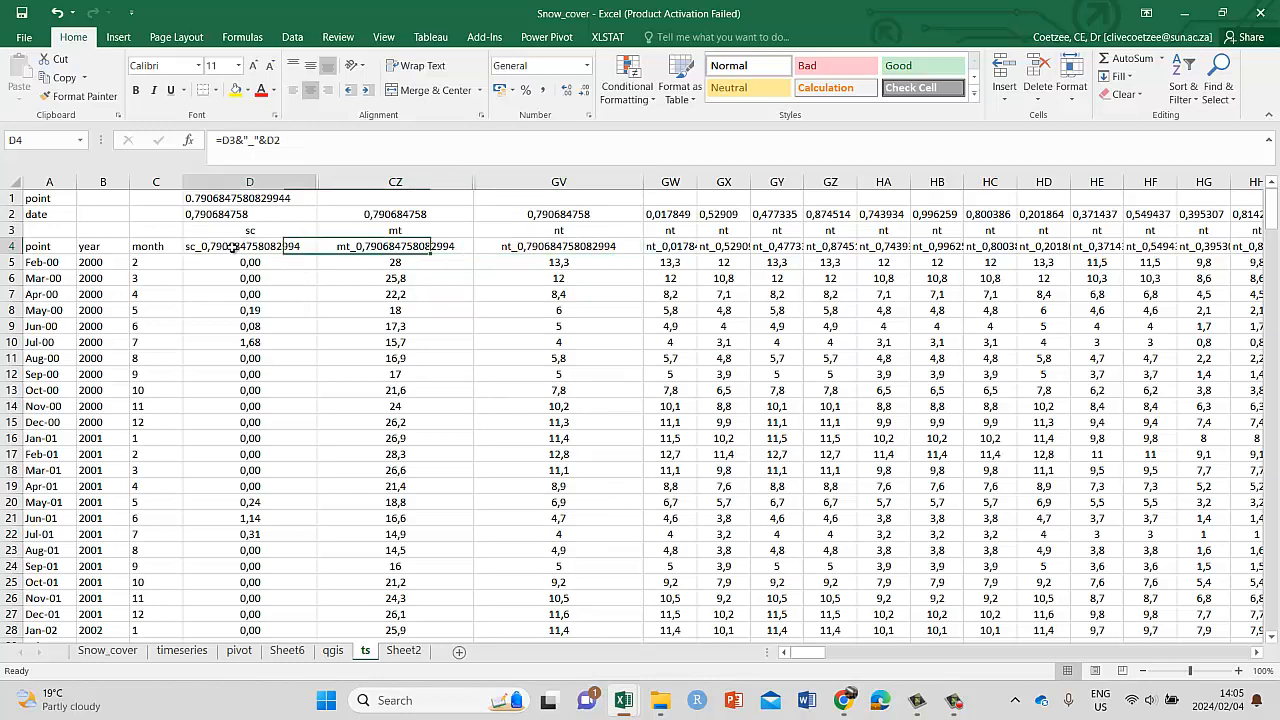
left_click(395, 246)
left_click(525, 245)
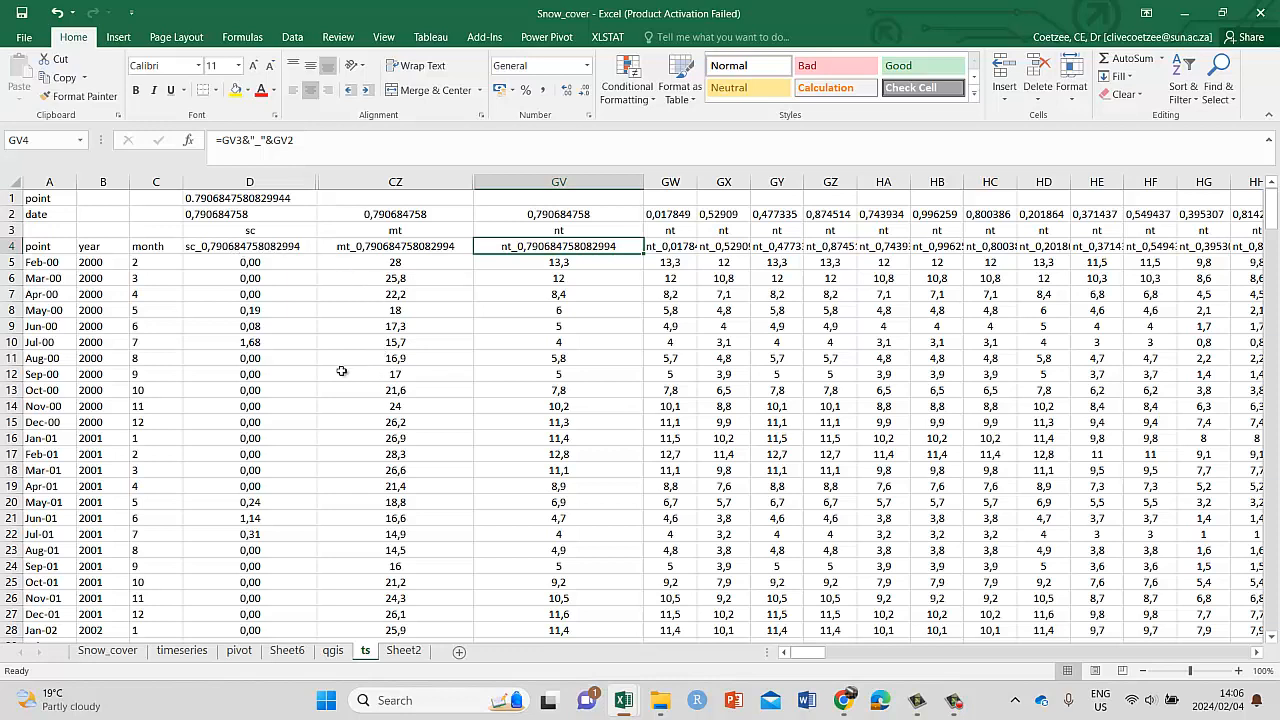
- Examine the Jun-01 values in columns D, CZ and GV and compare the three series down the monthly rows
left_click_drag(282, 520, 553, 524)
scroll(522, 563, "down", 14)
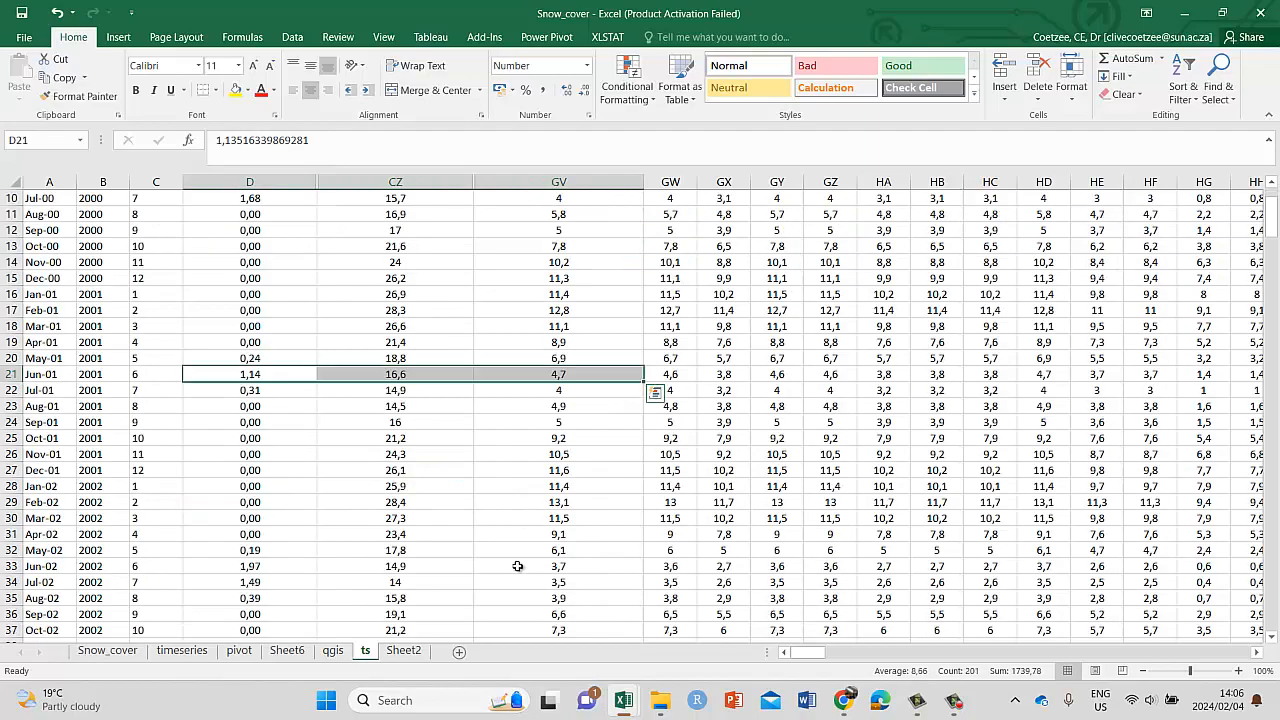
scroll(510, 569, "down", 12)
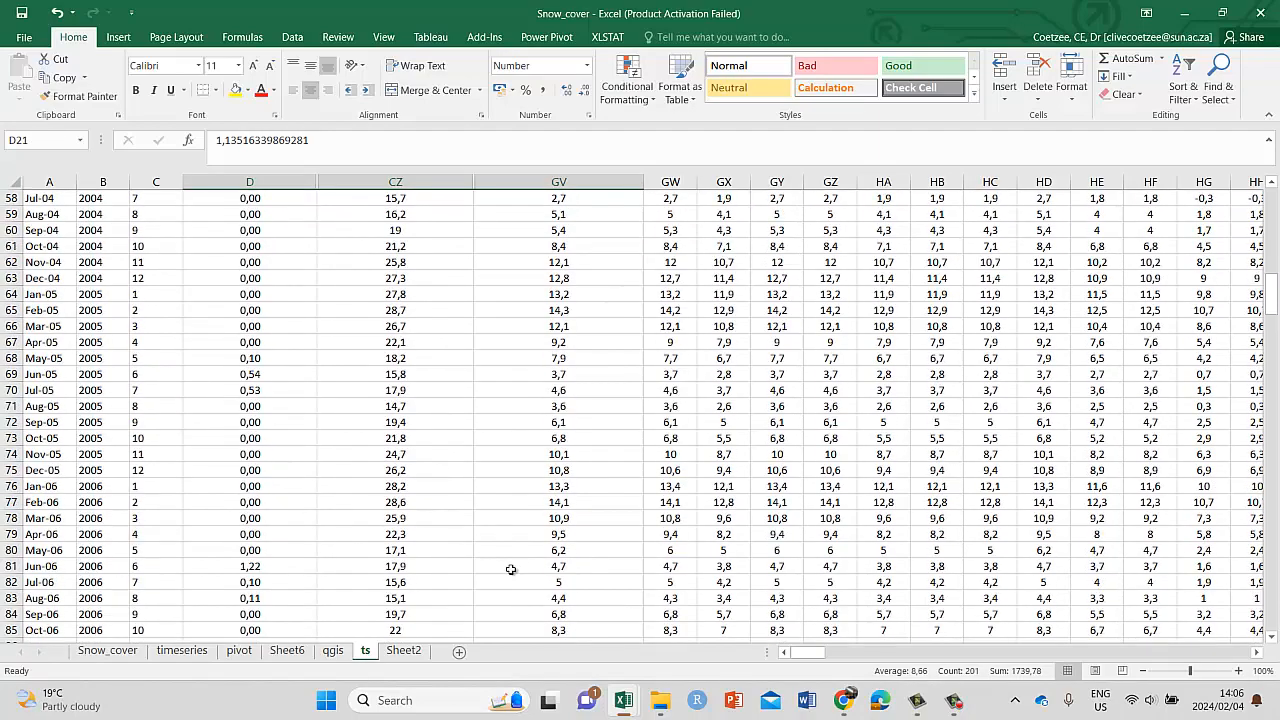
scroll(510, 569, "down", 13)
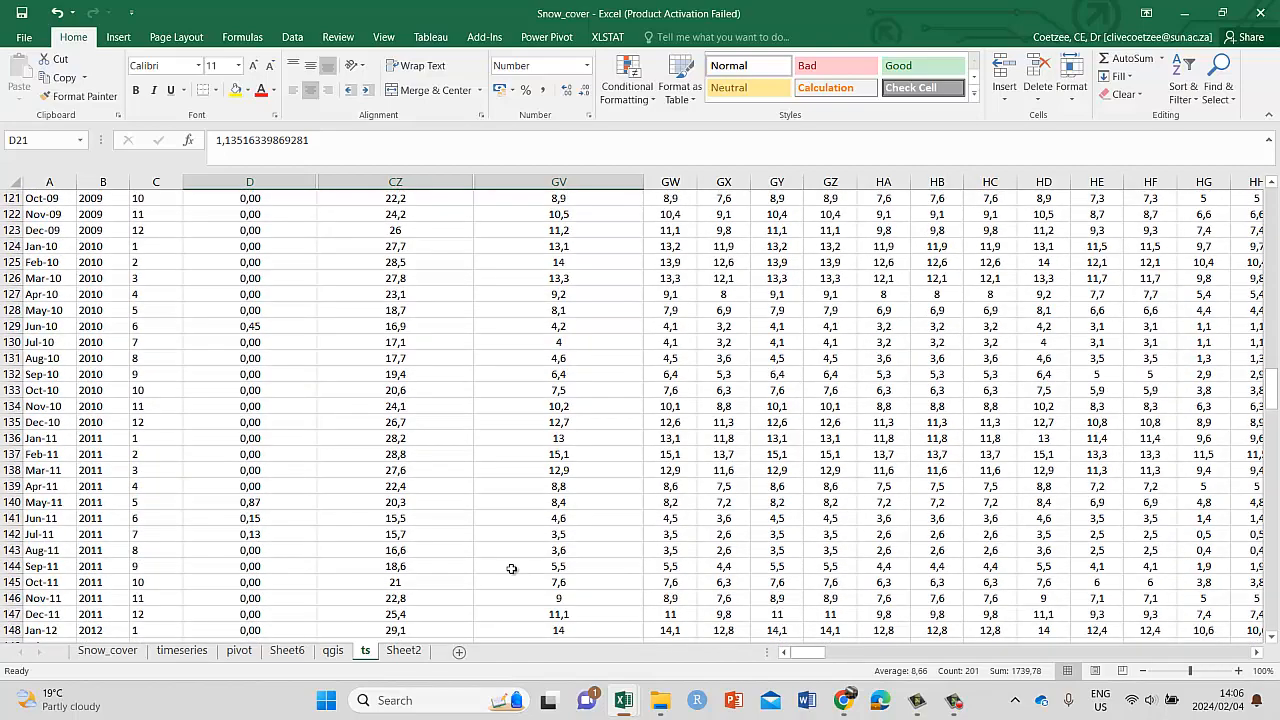
scroll(511, 568, "up", 20)
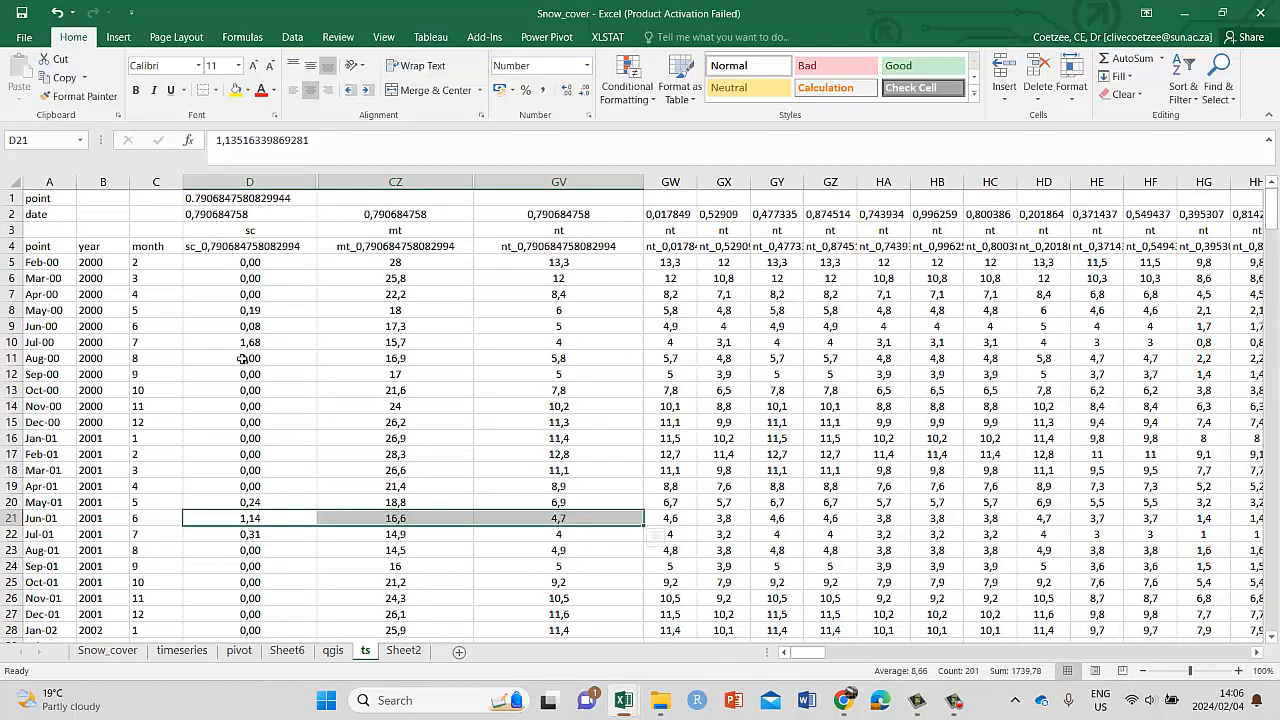
left_click(210, 247)
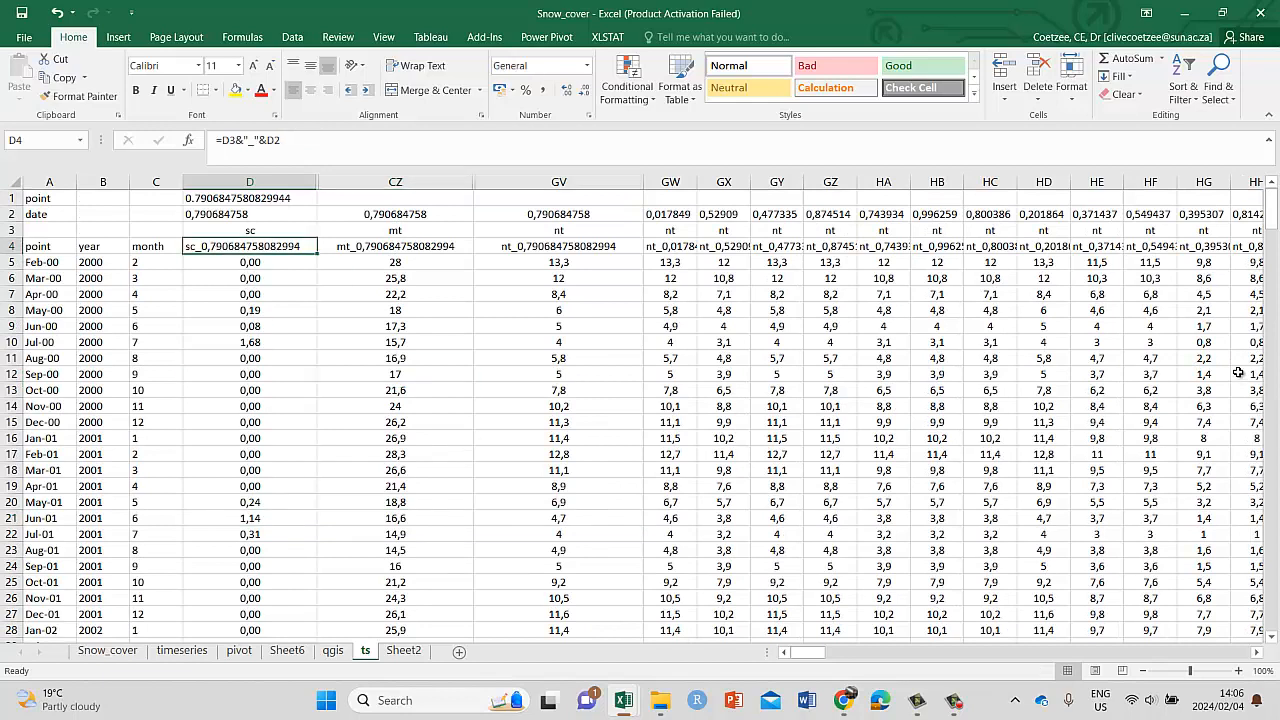
left_click_drag(1272, 236, 1238, 637)
left_click(257, 360, "shift")
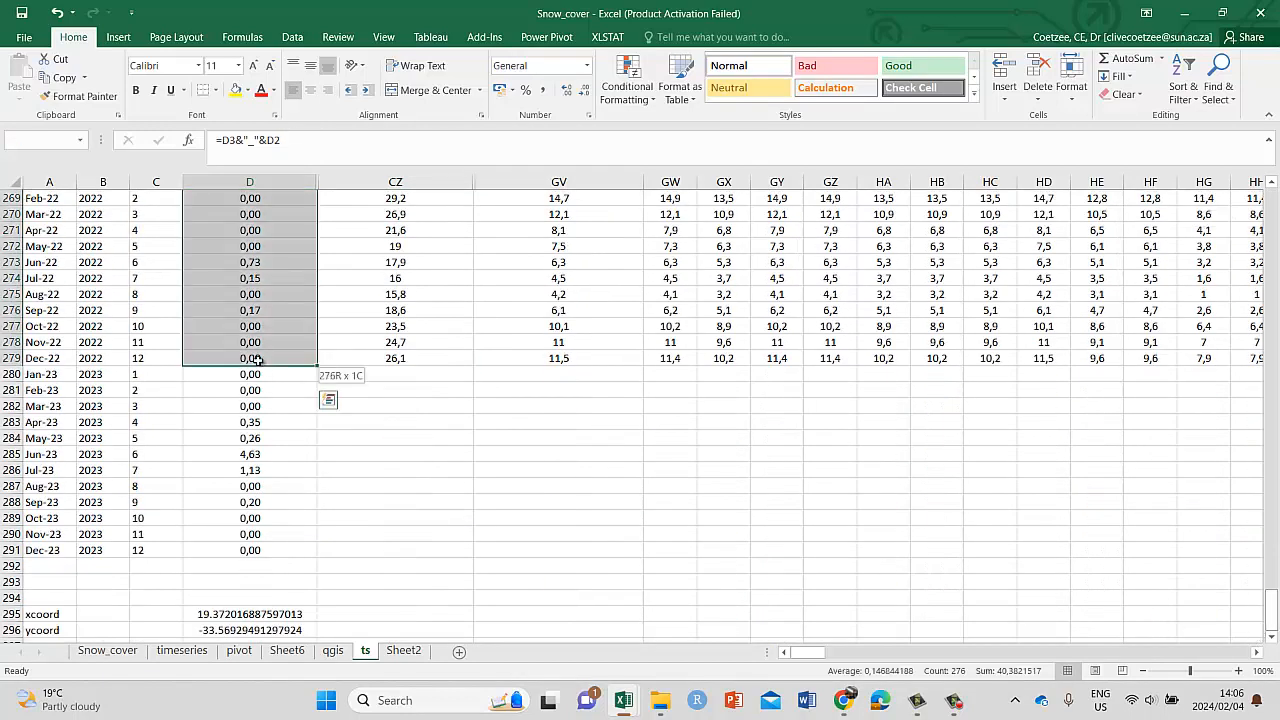
left_click(424, 365, "shift")
- Insert a 2-D line chart of the snow cover and temperature ranges D4:D279, CZ4:CZ279 and GV4:GV279
left_click(272, 358)
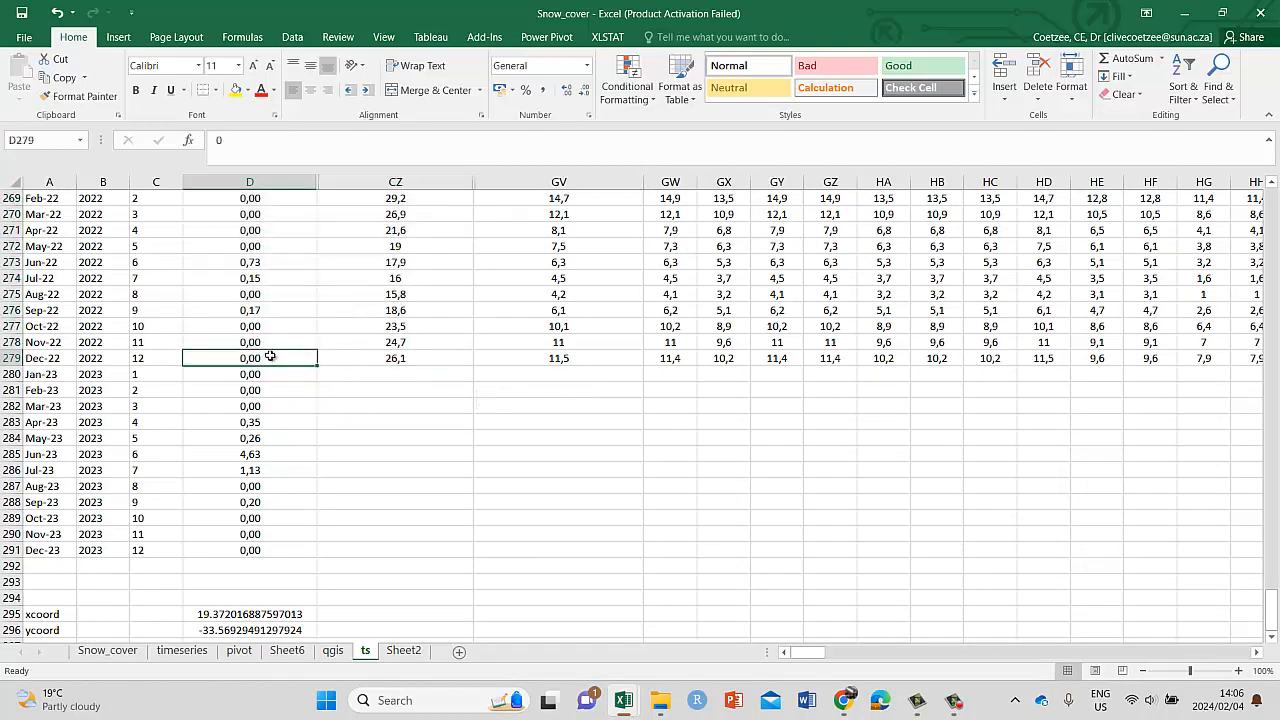
left_click_drag(1271, 616, 1270, 192)
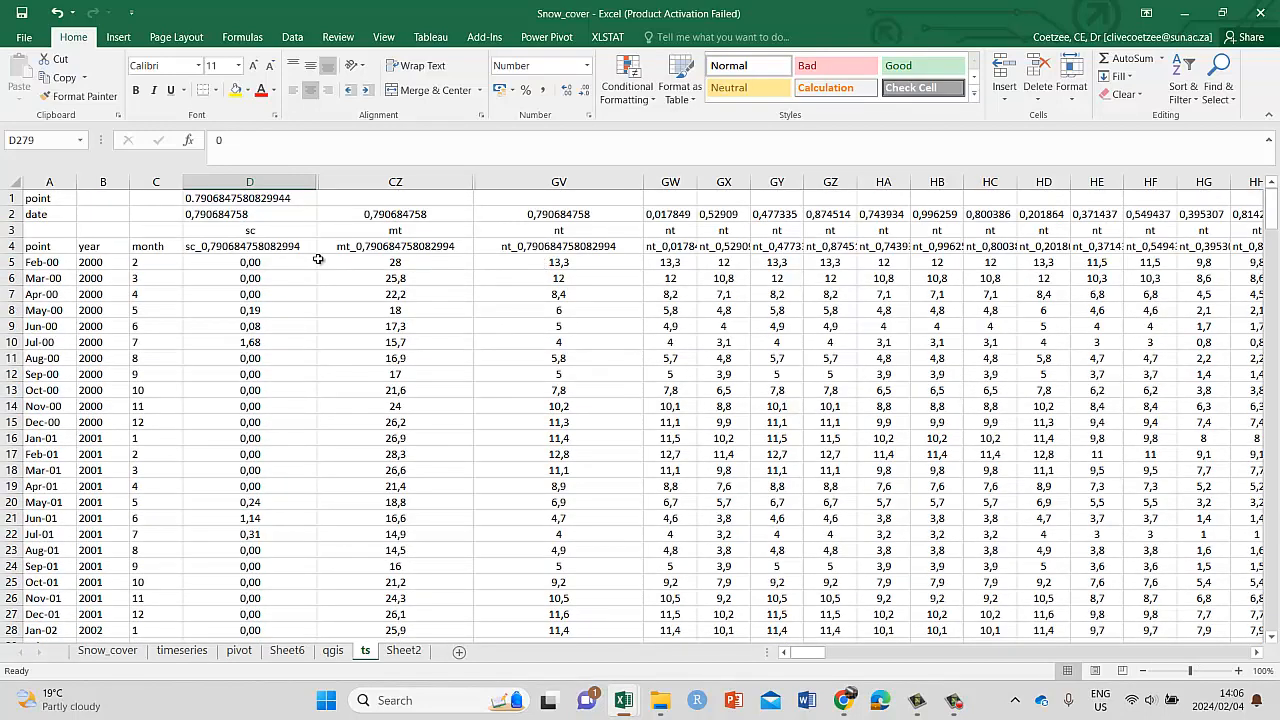
left_click(284, 252, "shift")
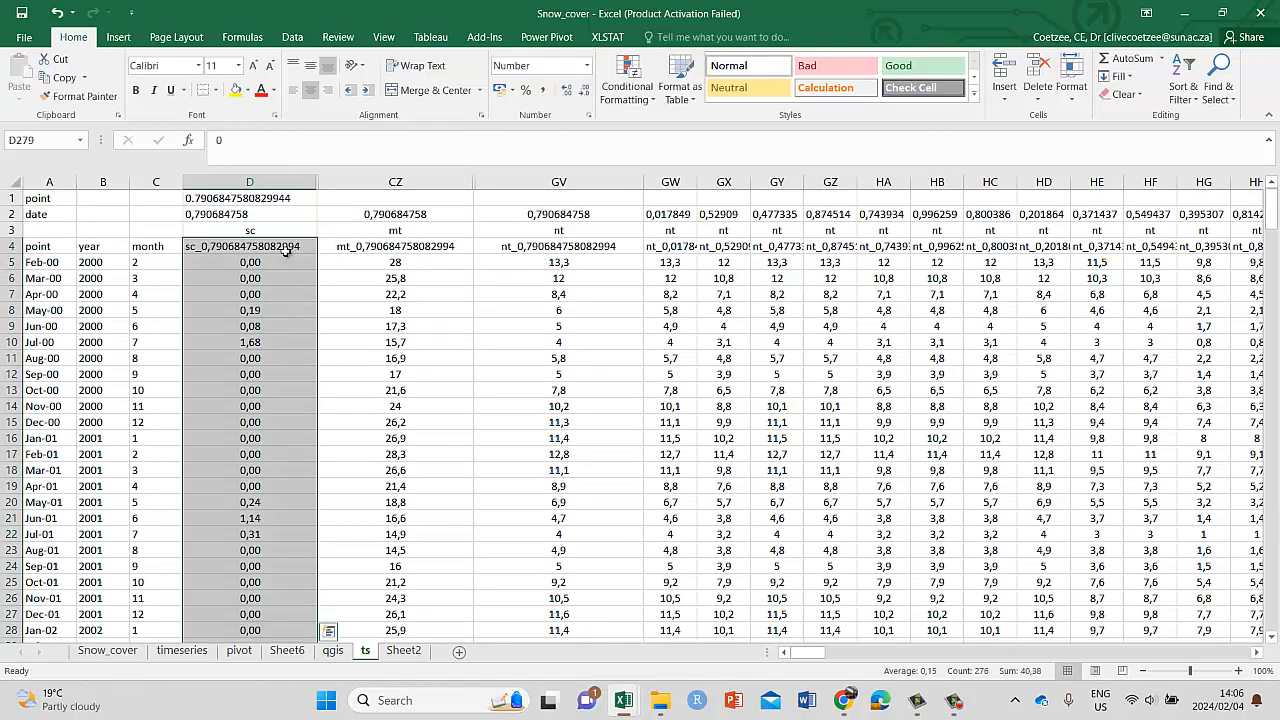
left_click(385, 246, "ctrl")
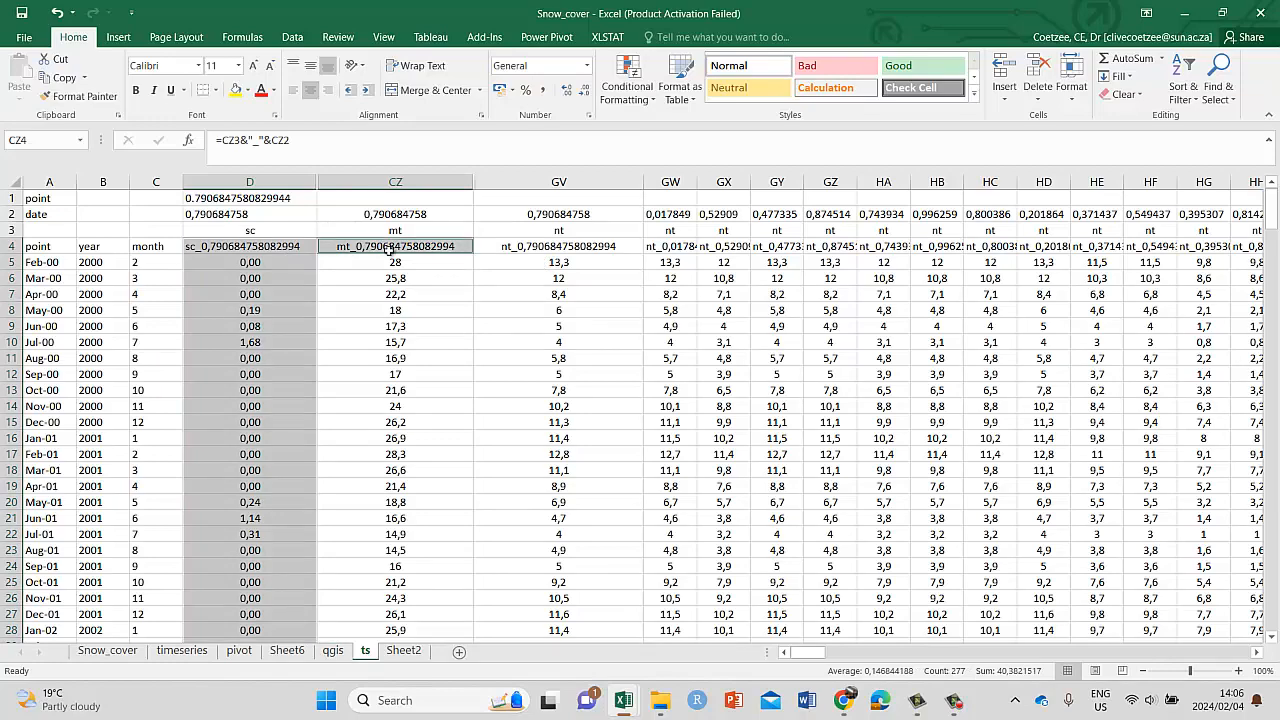
left_click_drag(390, 250, 465, 632)
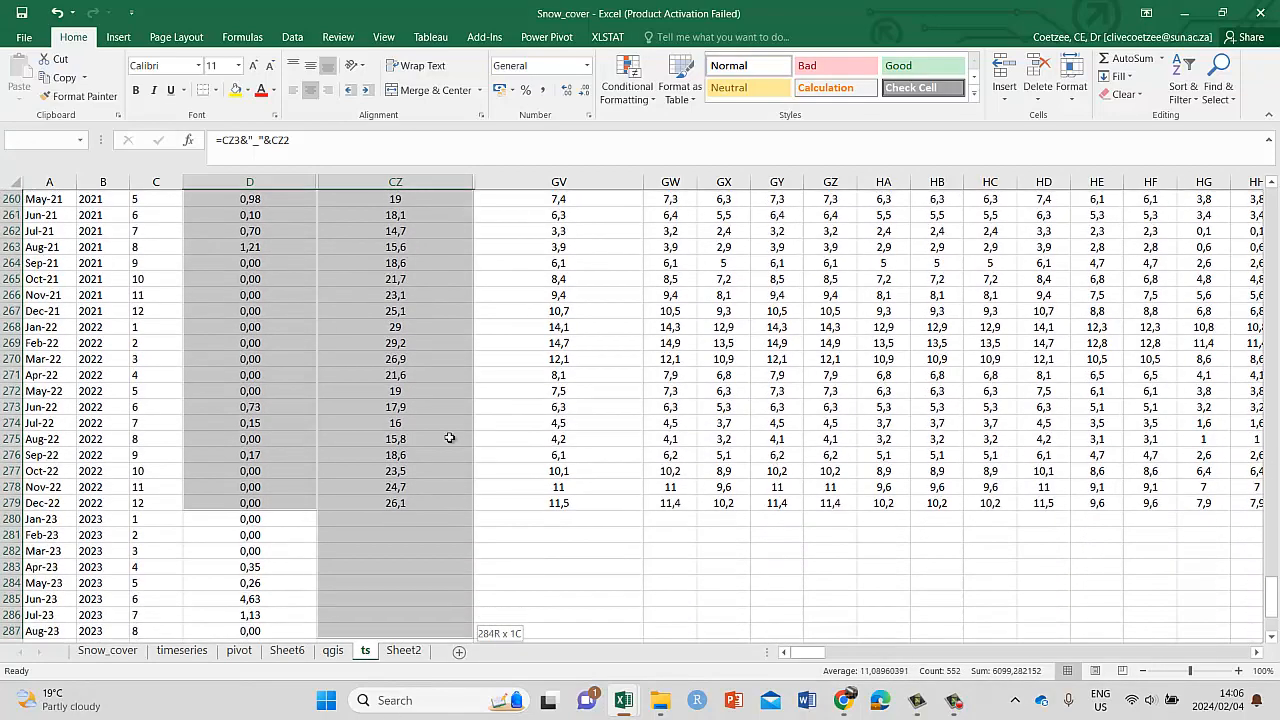
left_click_drag(450, 438, 430, 482)
left_click(556, 488, "ctrl")
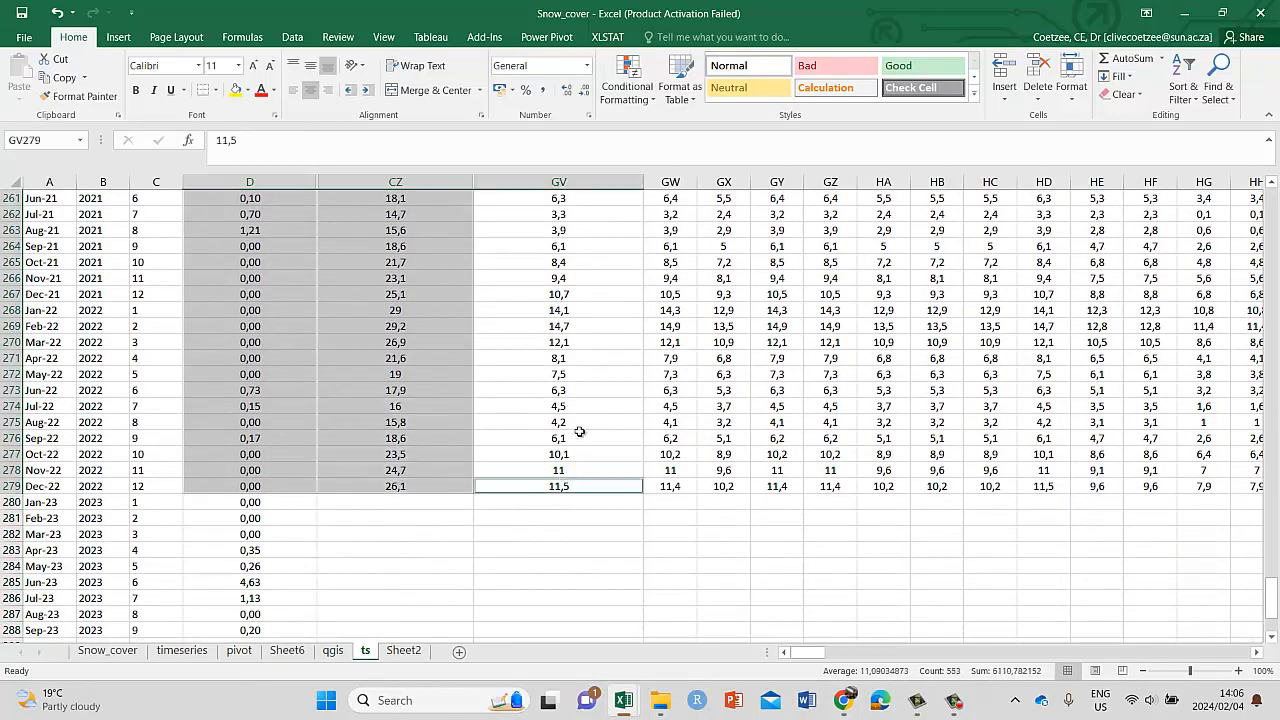
left_click_drag(580, 432, 613, 3)
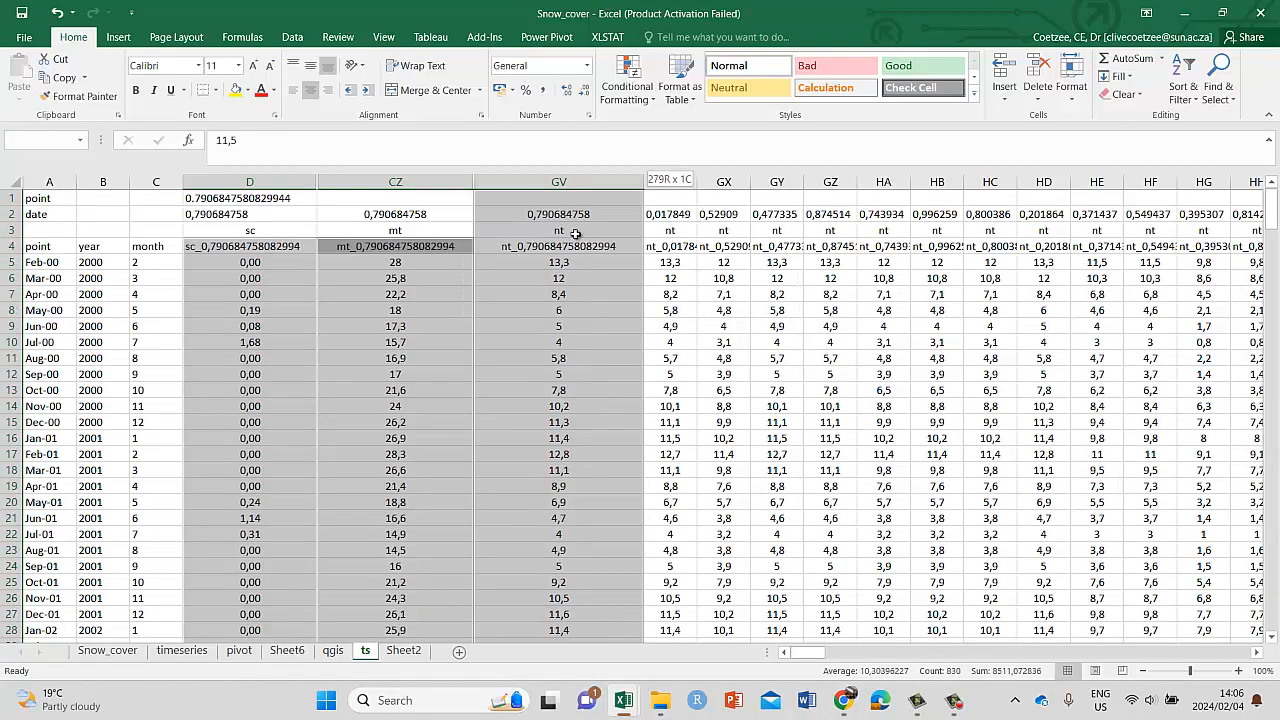
left_click_drag(576, 234, 548, 256)
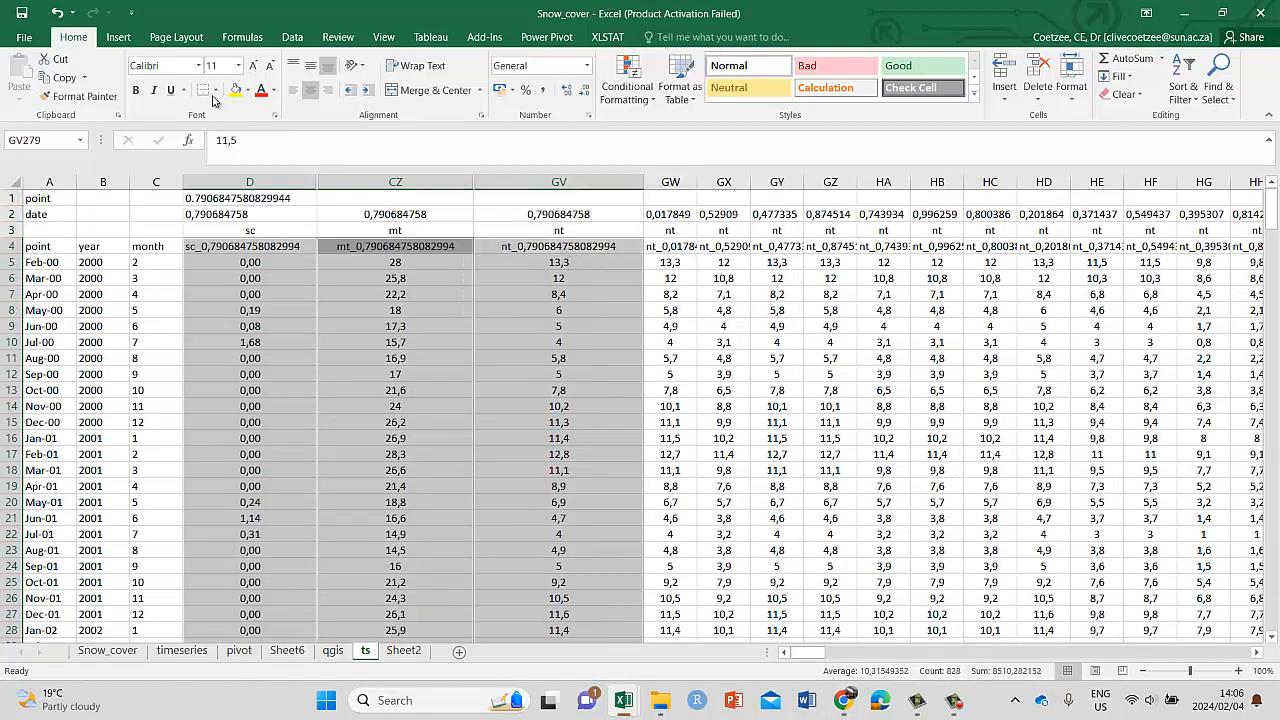
left_click(119, 38)
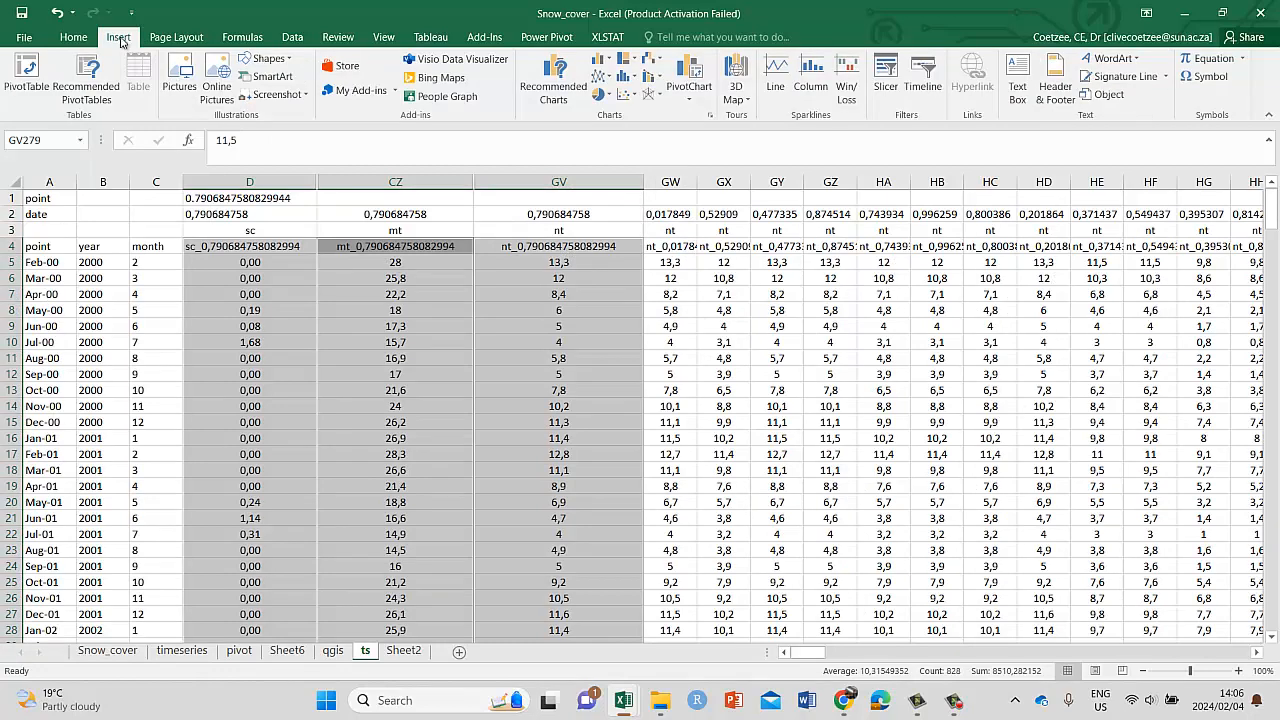
left_click(601, 76)
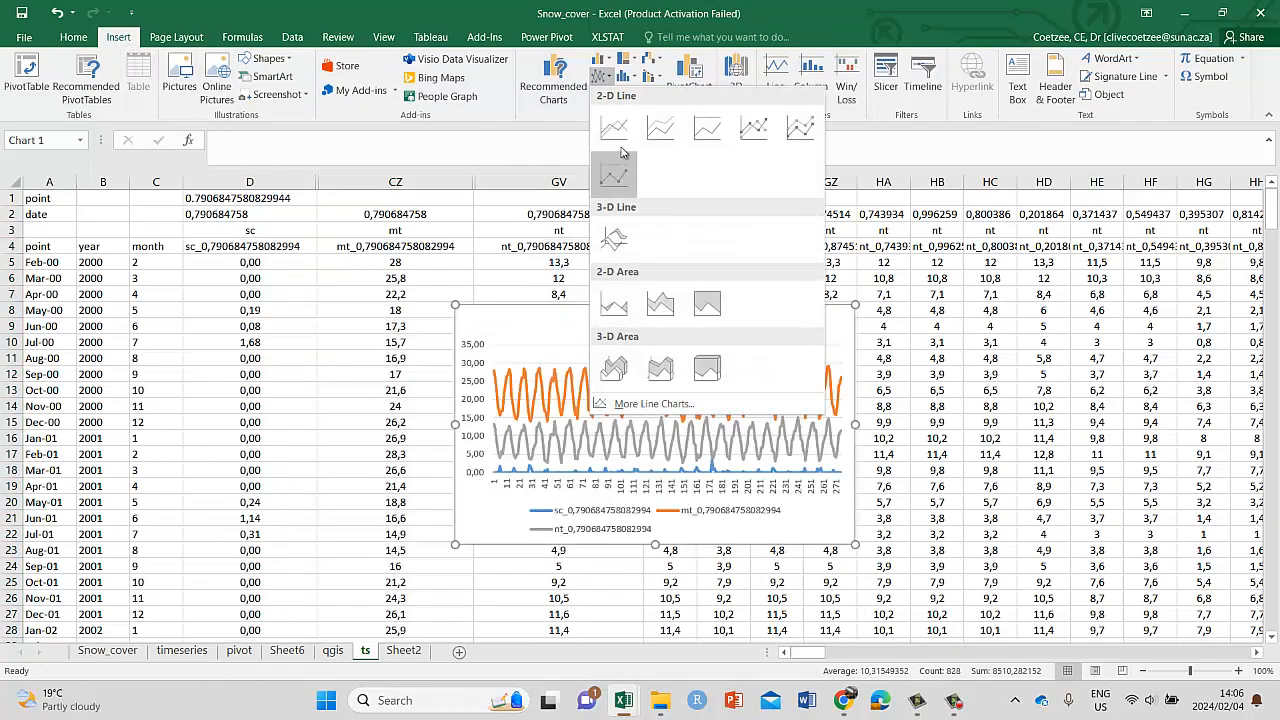
left_click(615, 174)
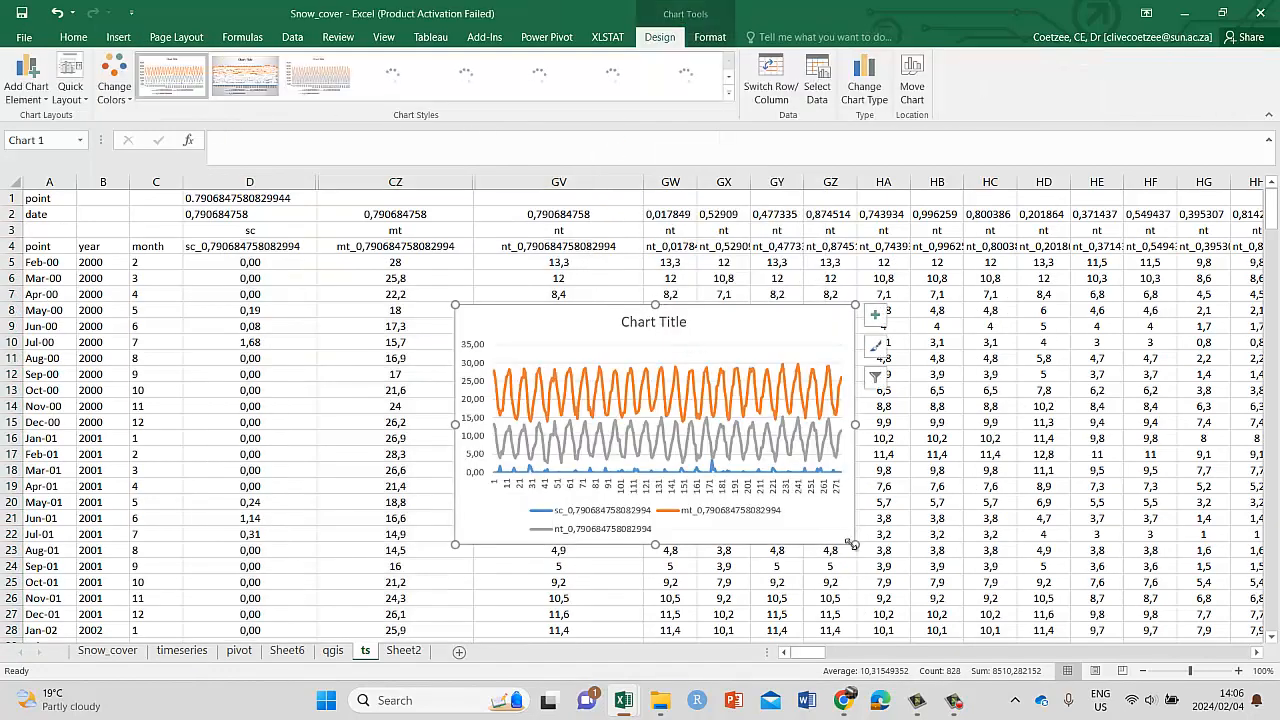
left_click_drag(853, 545, 967, 613)
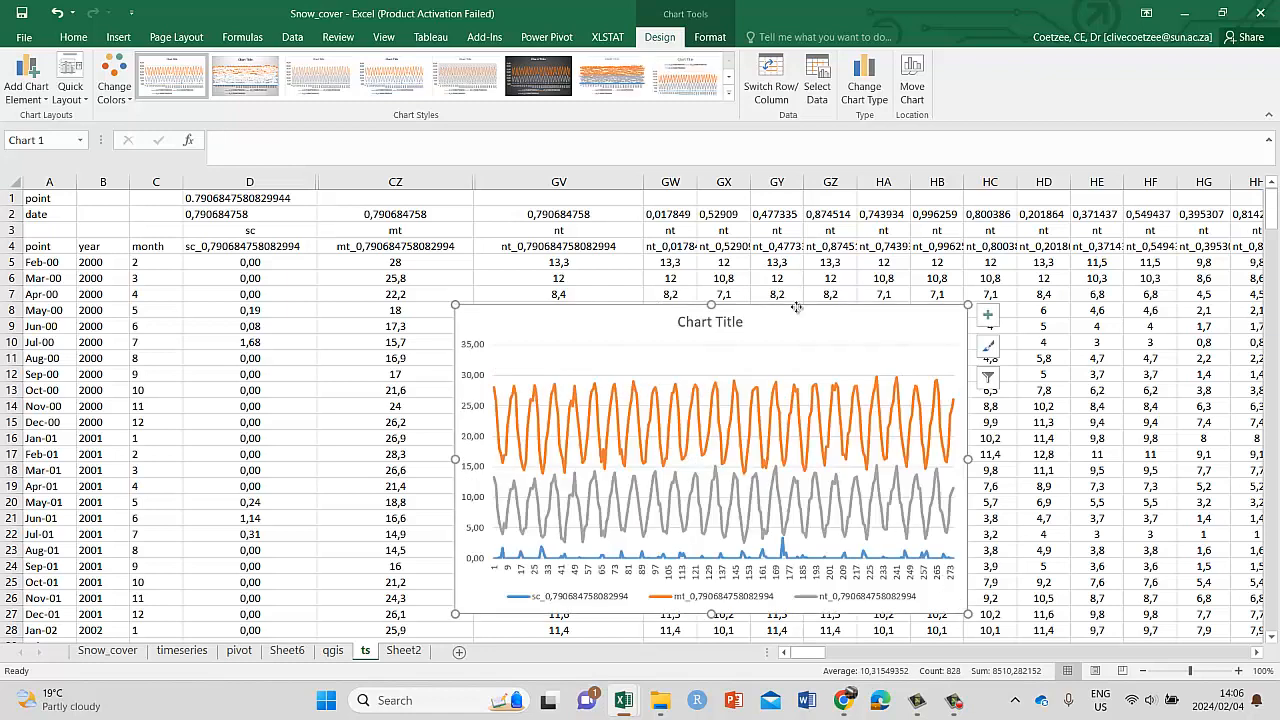
left_click_drag(796, 307, 731, 221)
right_click(617, 405)
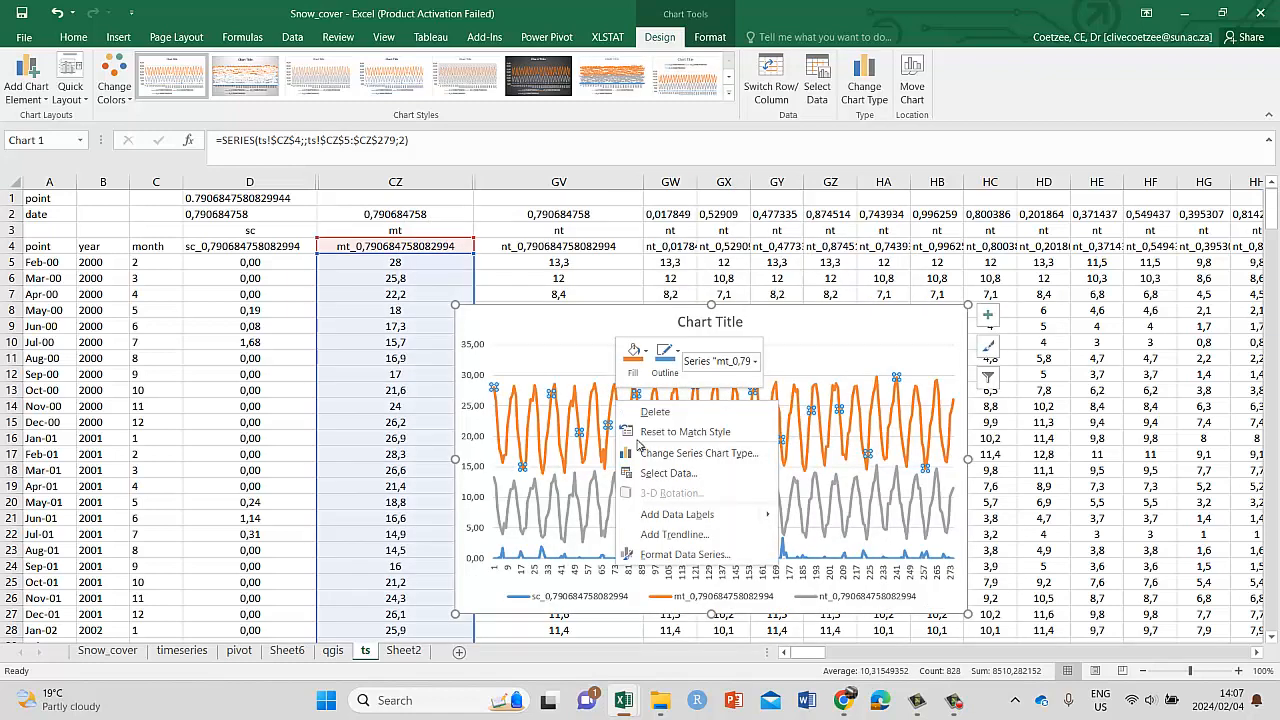
left_click(688, 555)
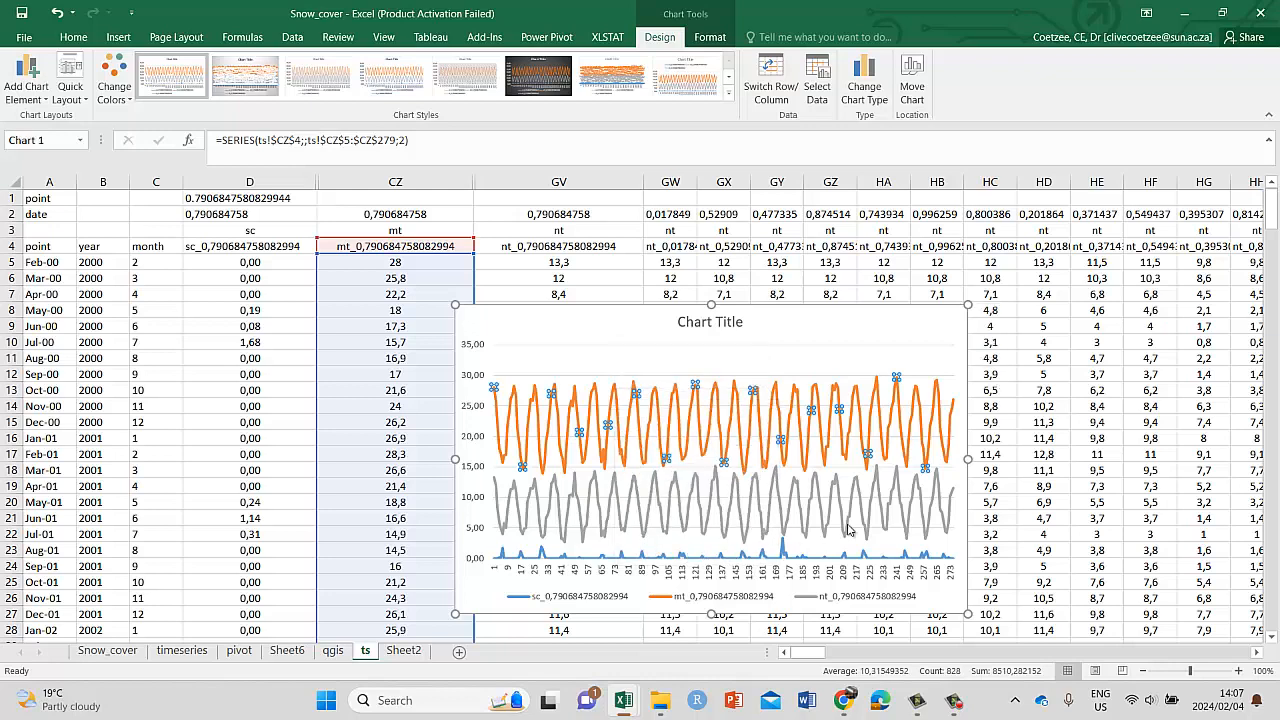
left_click(1088, 335)
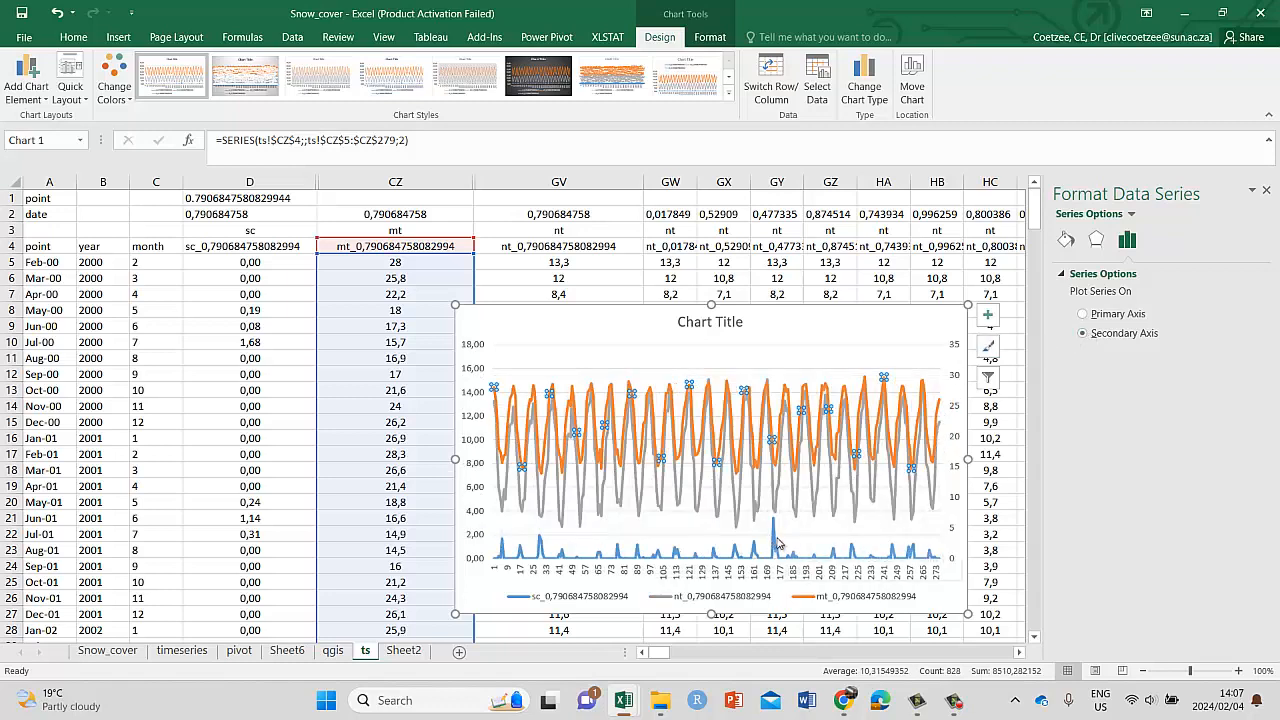
left_click(1266, 191)
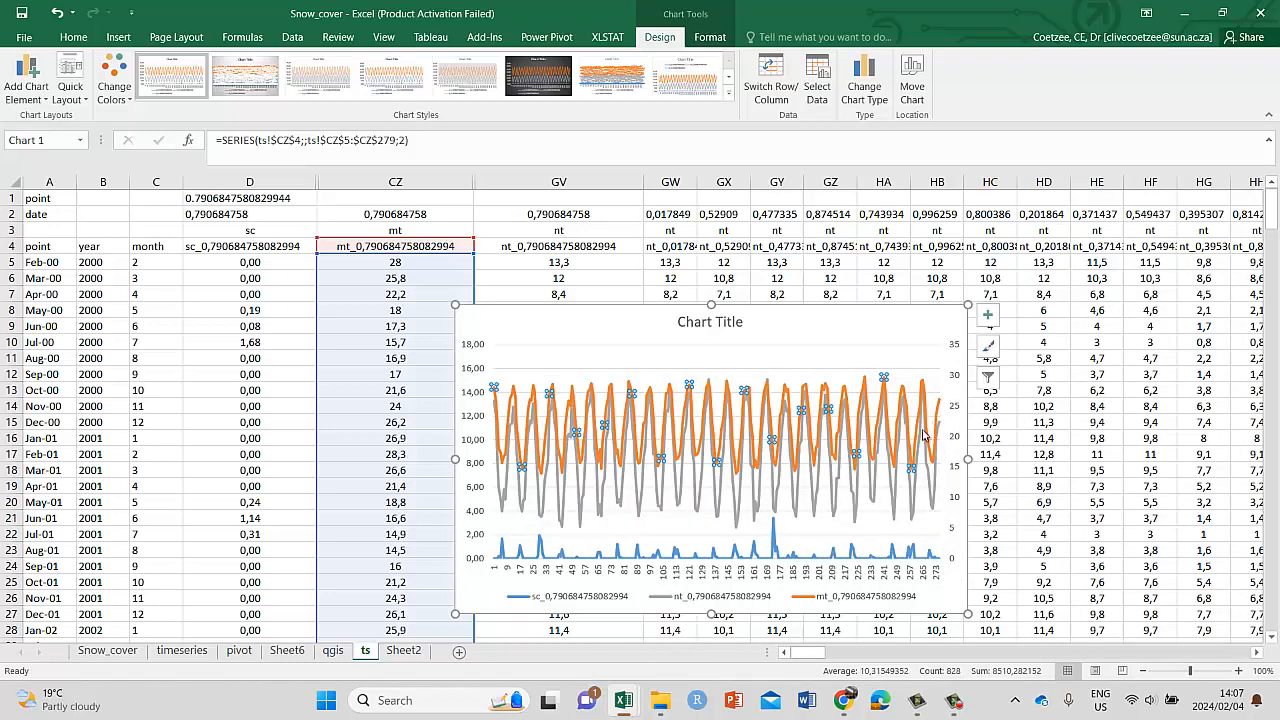
- Delete the line chart and try to copy the combined selection in columns D, CZ and GV
left_click(737, 304)
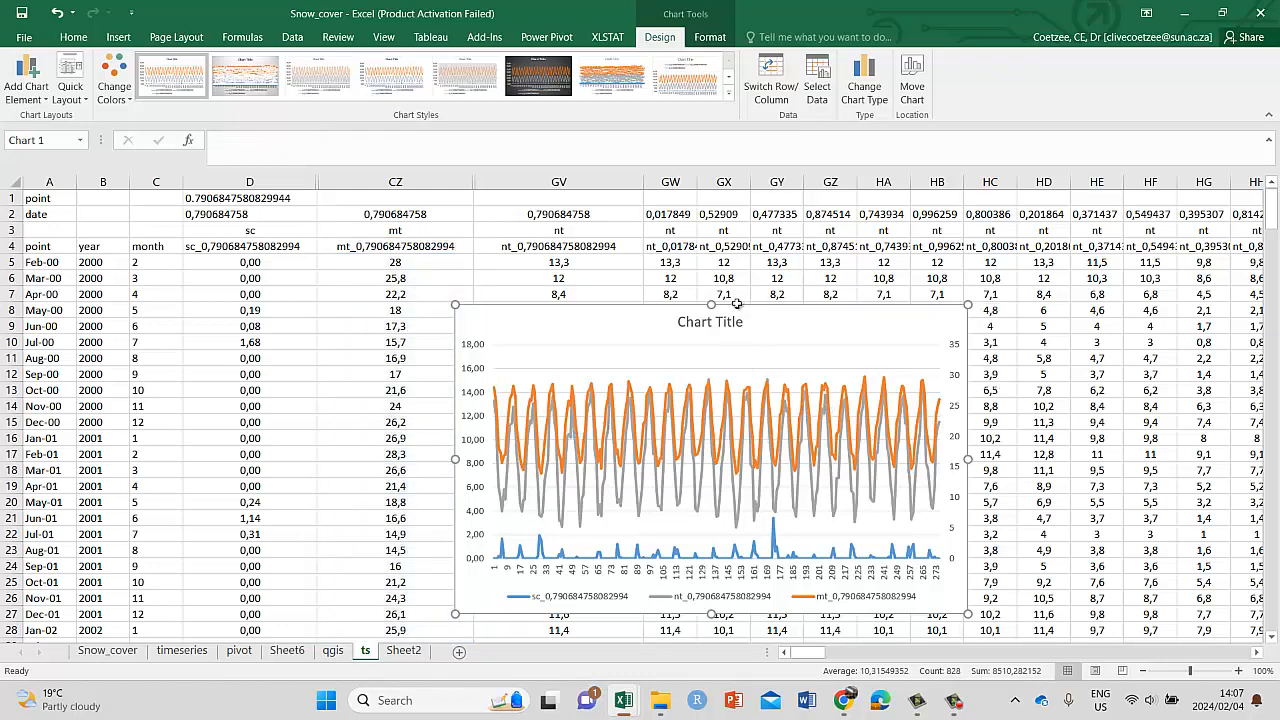
key("Delete")
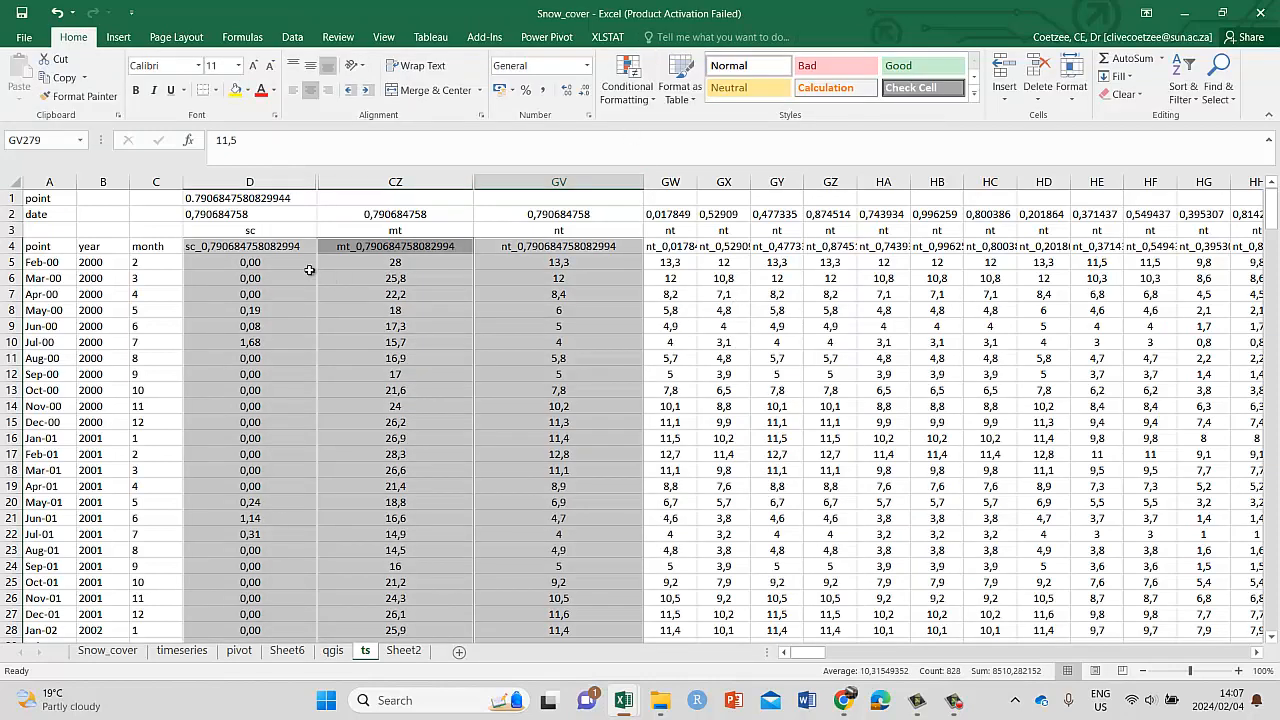
right_click(285, 248)
key("Escape")
key("ctrl+c")
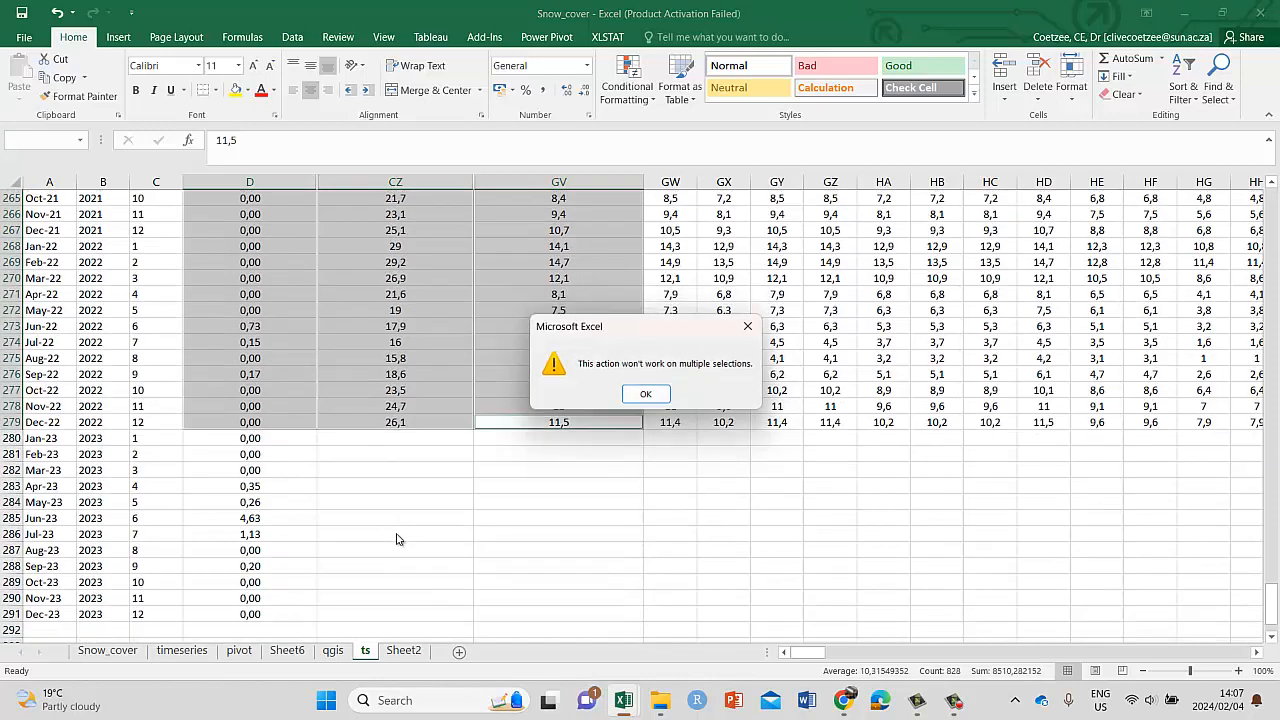
left_click(650, 400)
left_click(598, 428)
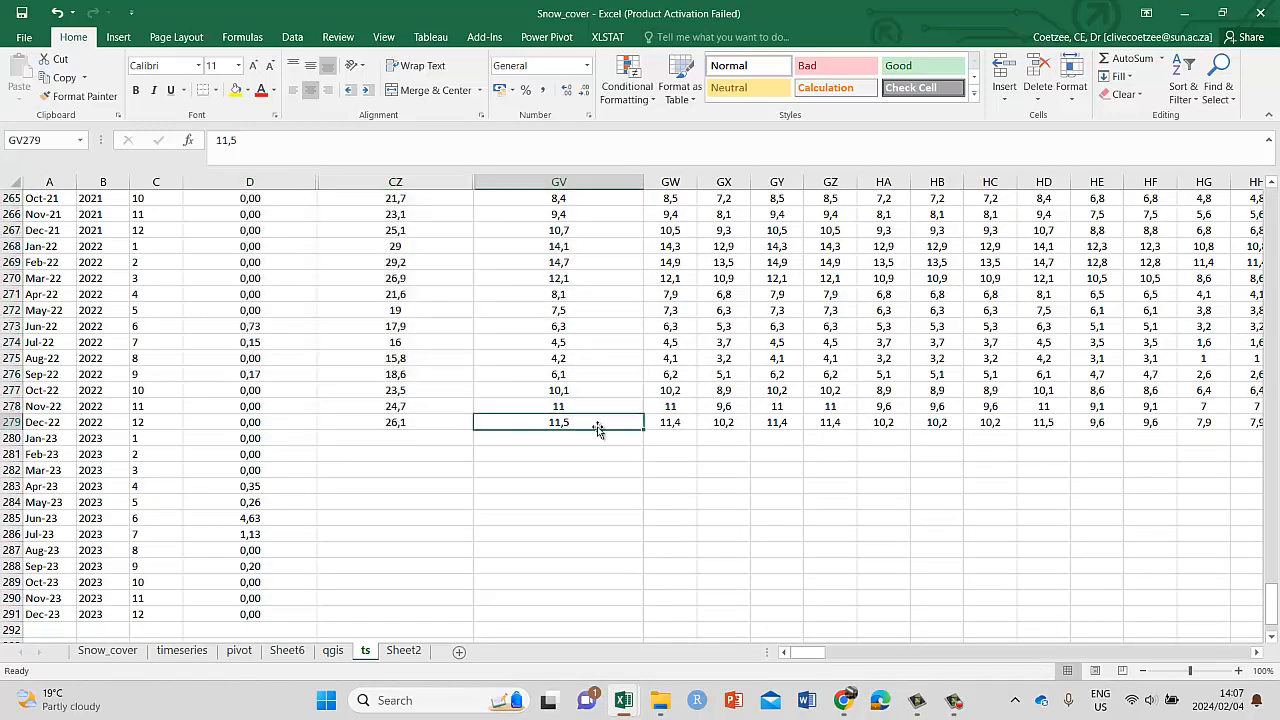
- Review the snow cover and maximum temperature pivot chart on Sheet2 and return to the ts sheet
left_click_drag(1271, 612, 1271, 200)
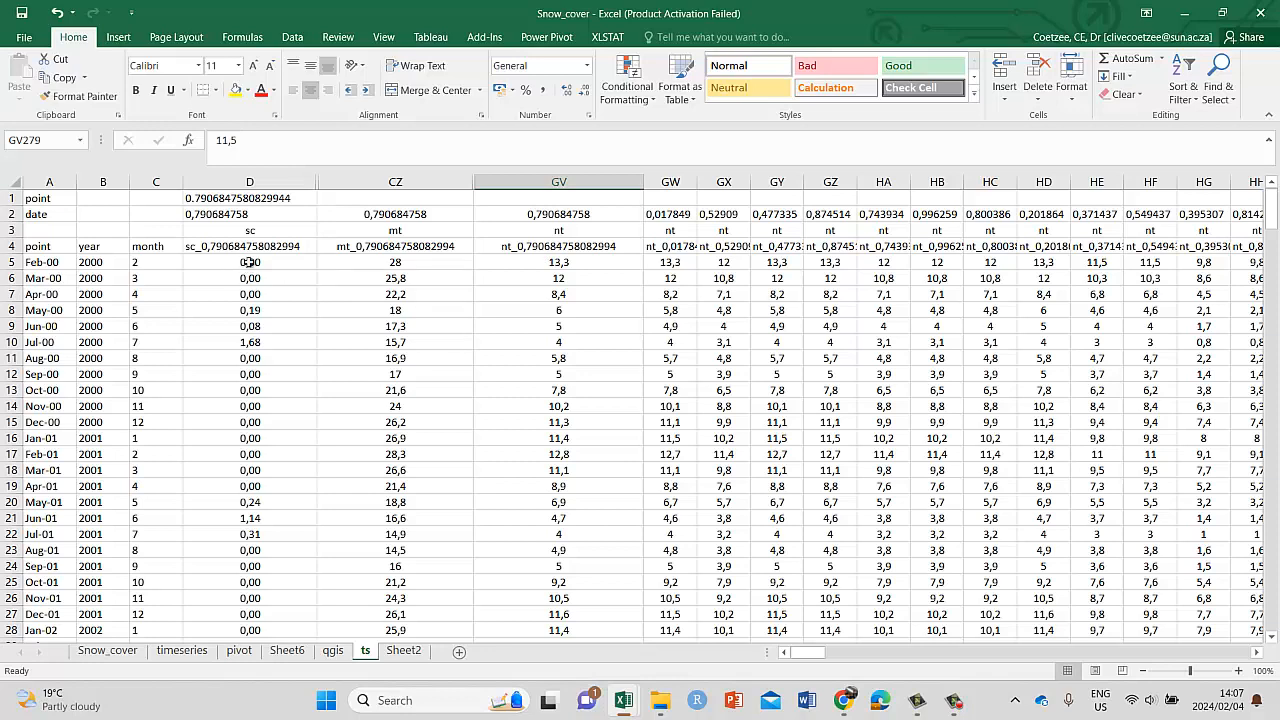
left_click(43, 198)
left_click(402, 650)
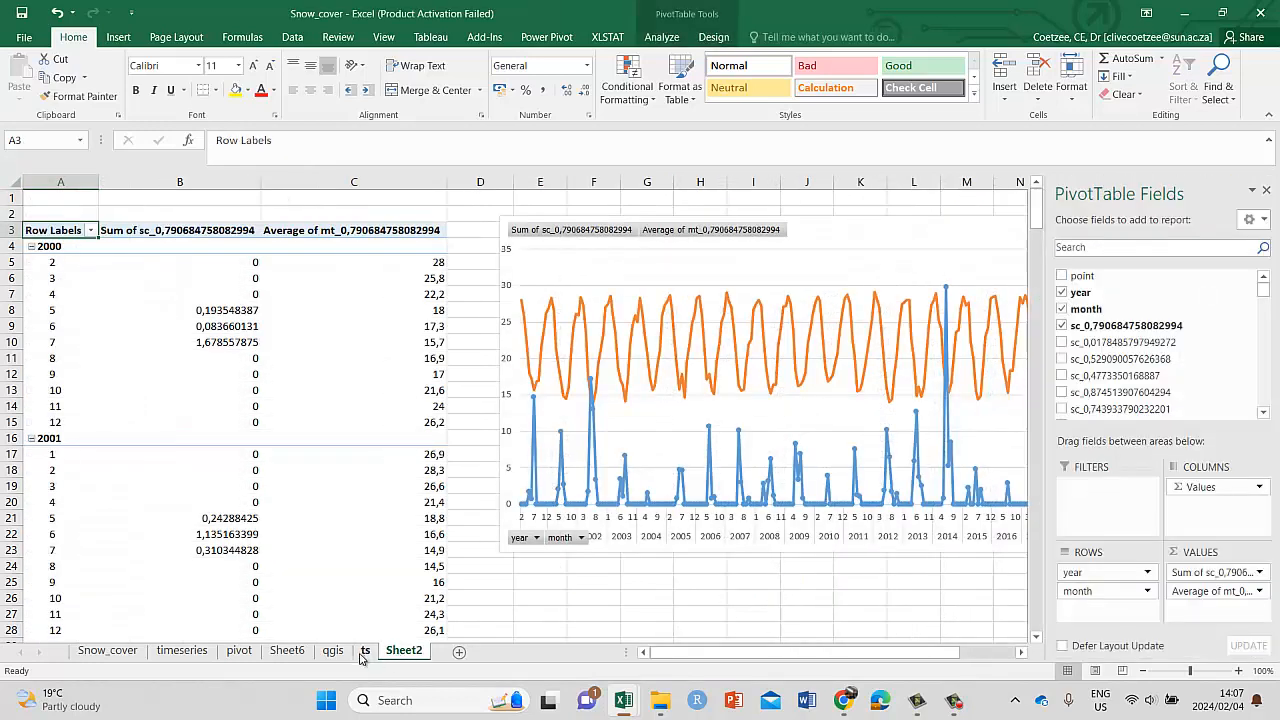
left_click(364, 652)
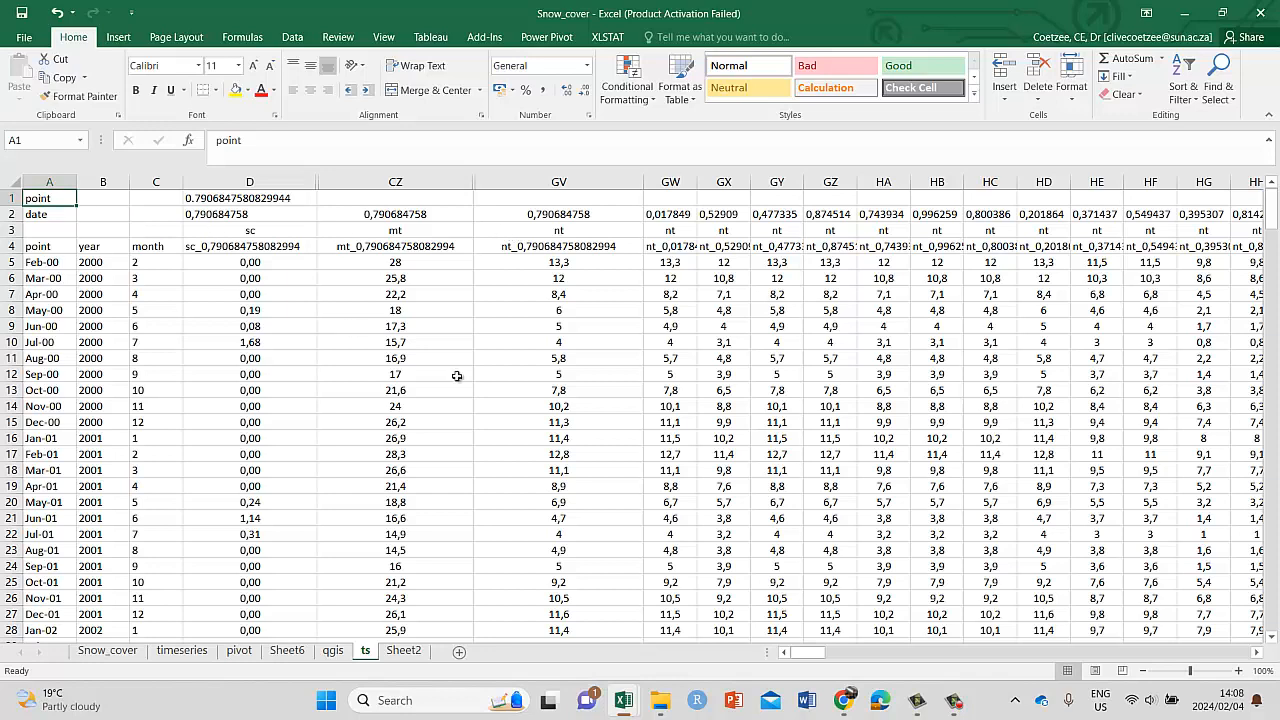
- Switch to Chrome, show the SnowTut1 script in Google Earth Engine and enlarge its code editor
left_click(843, 700)
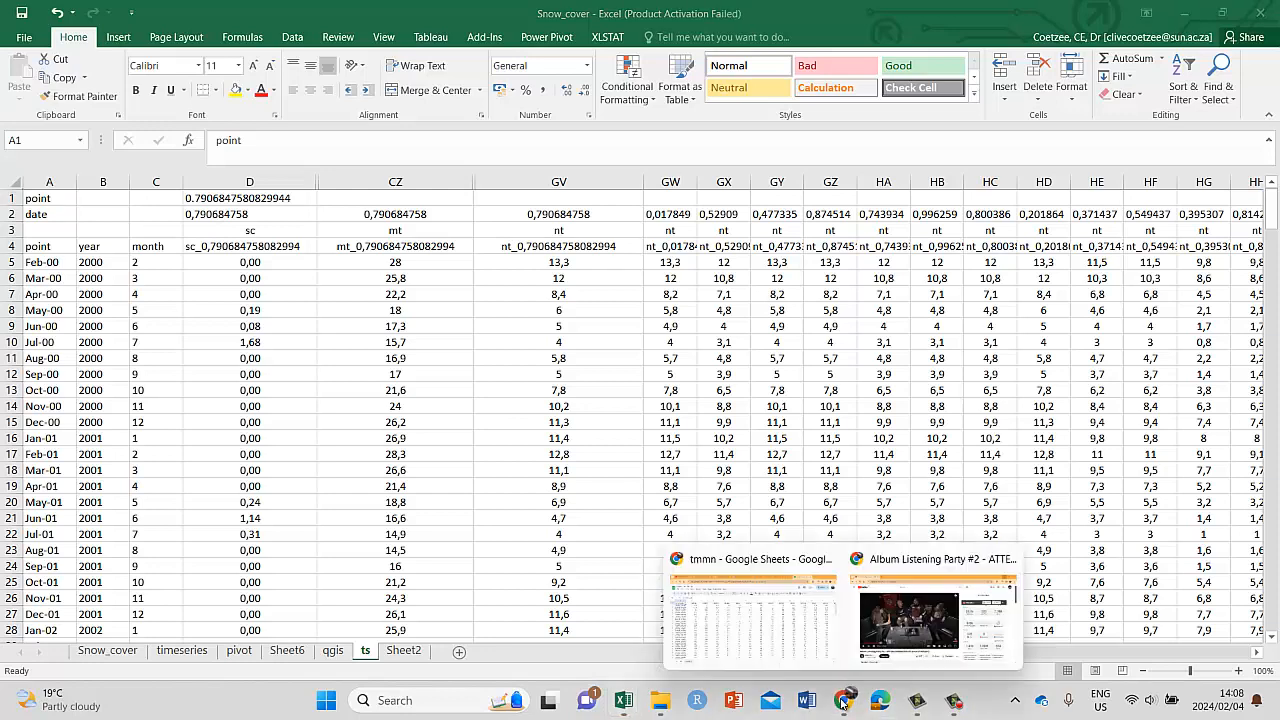
left_click(740, 610)
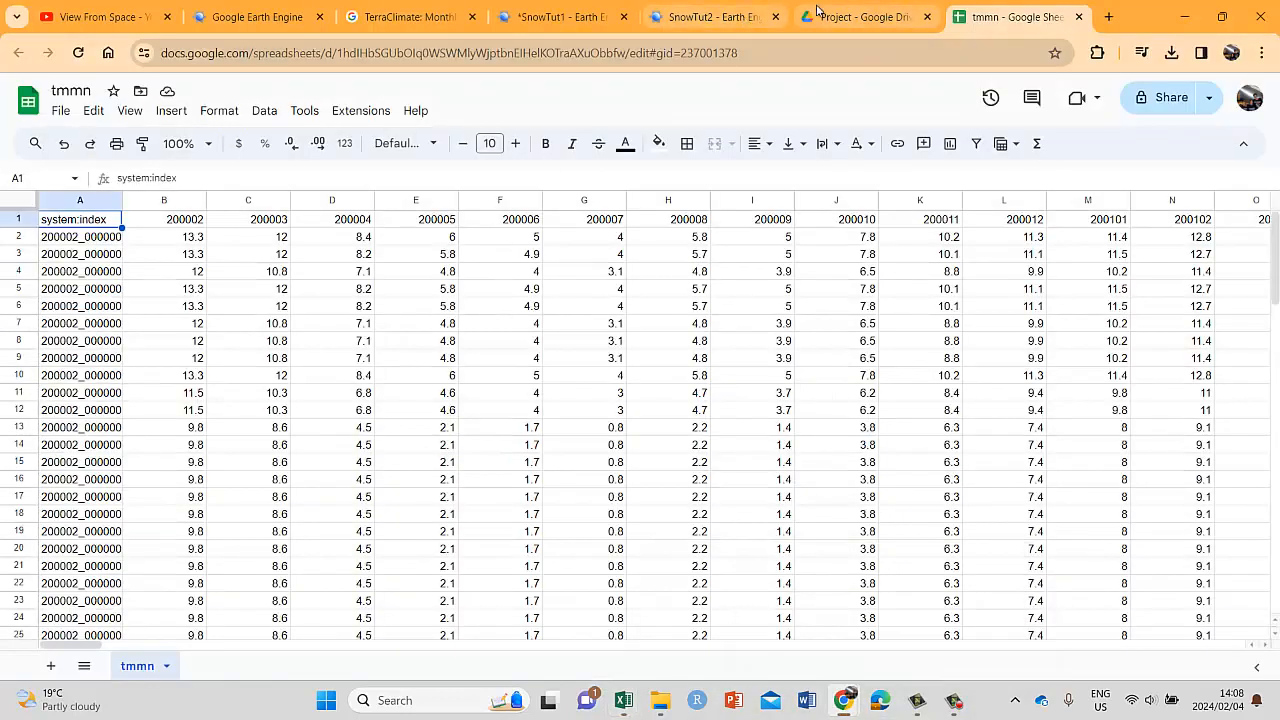
left_click(555, 17)
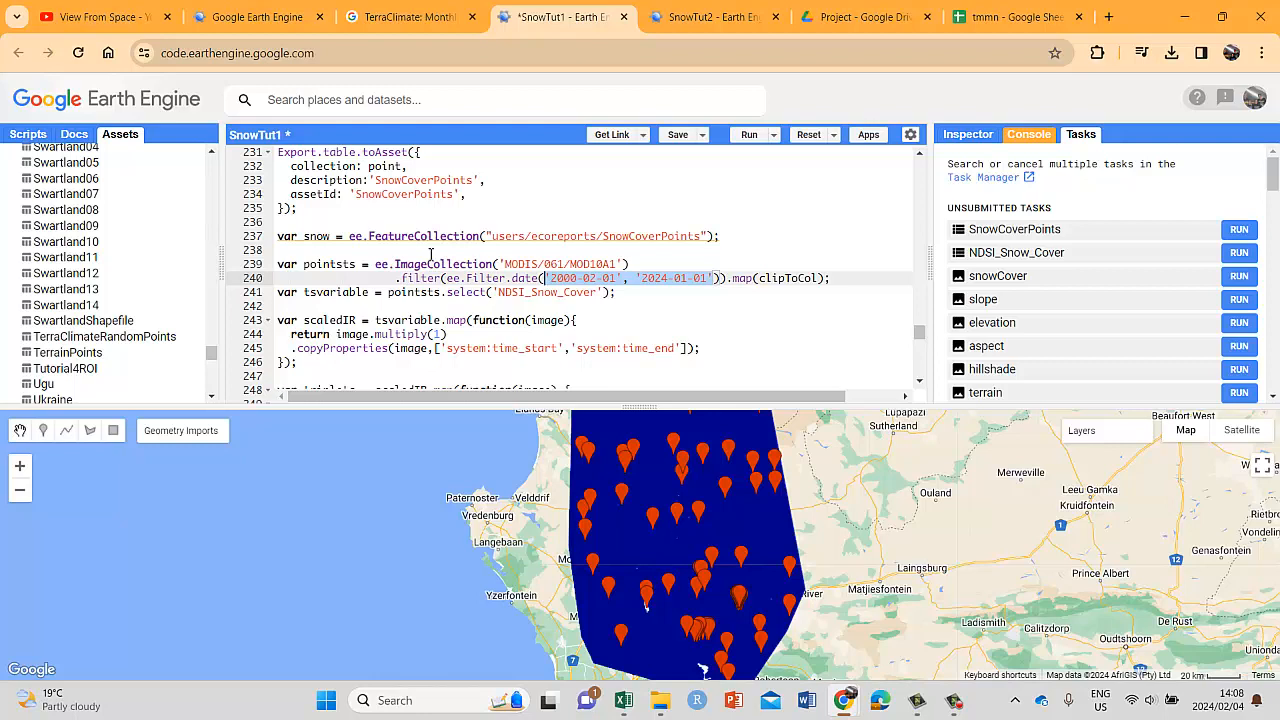
left_click(641, 294)
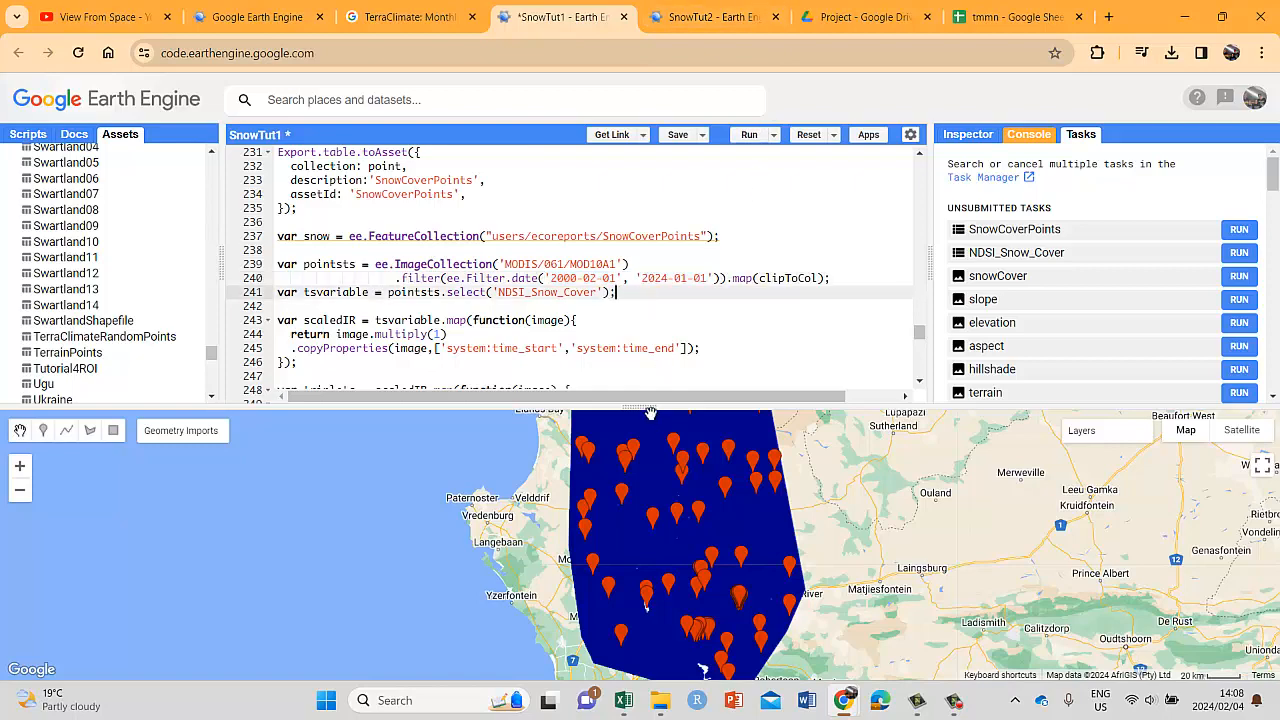
left_click_drag(650, 410, 648, 516)
- Collapse the geometry, table and table2 entries in the SnowTut1 imports and readjust the split between code and map
scroll(668, 383, "up", 5)
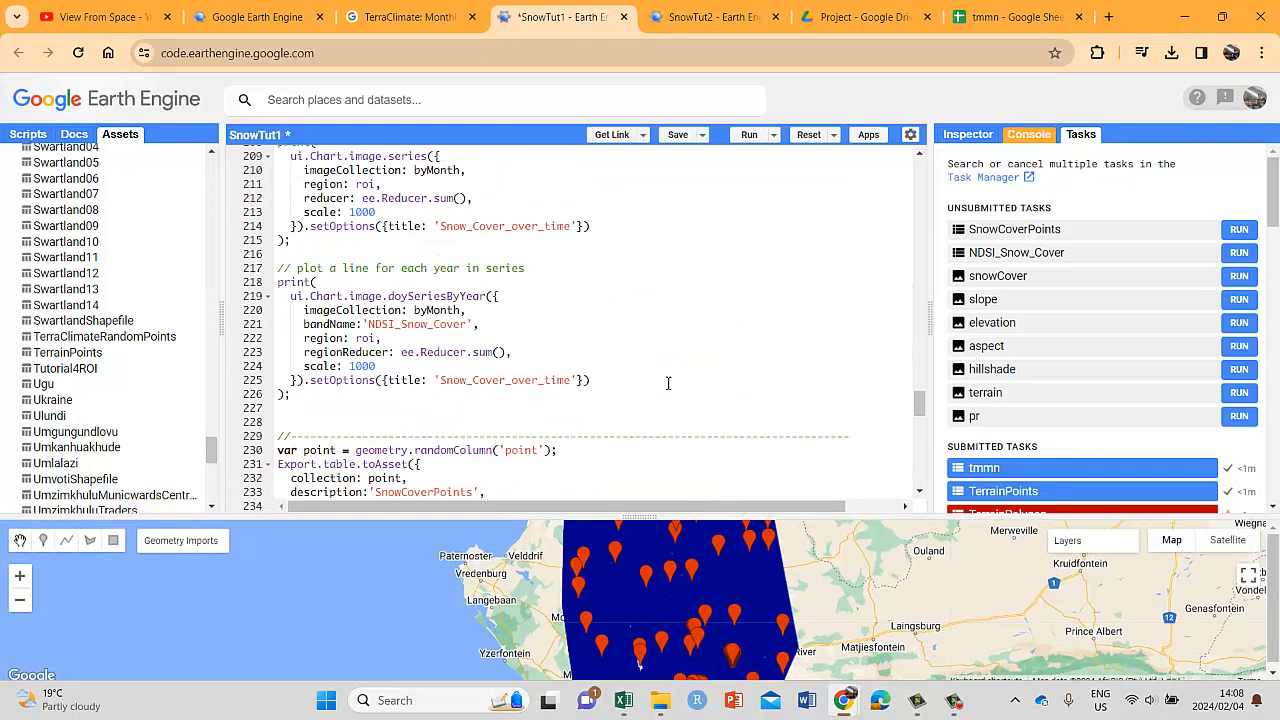
scroll(668, 383, "up", 10)
left_click_drag(920, 372, 922, 164)
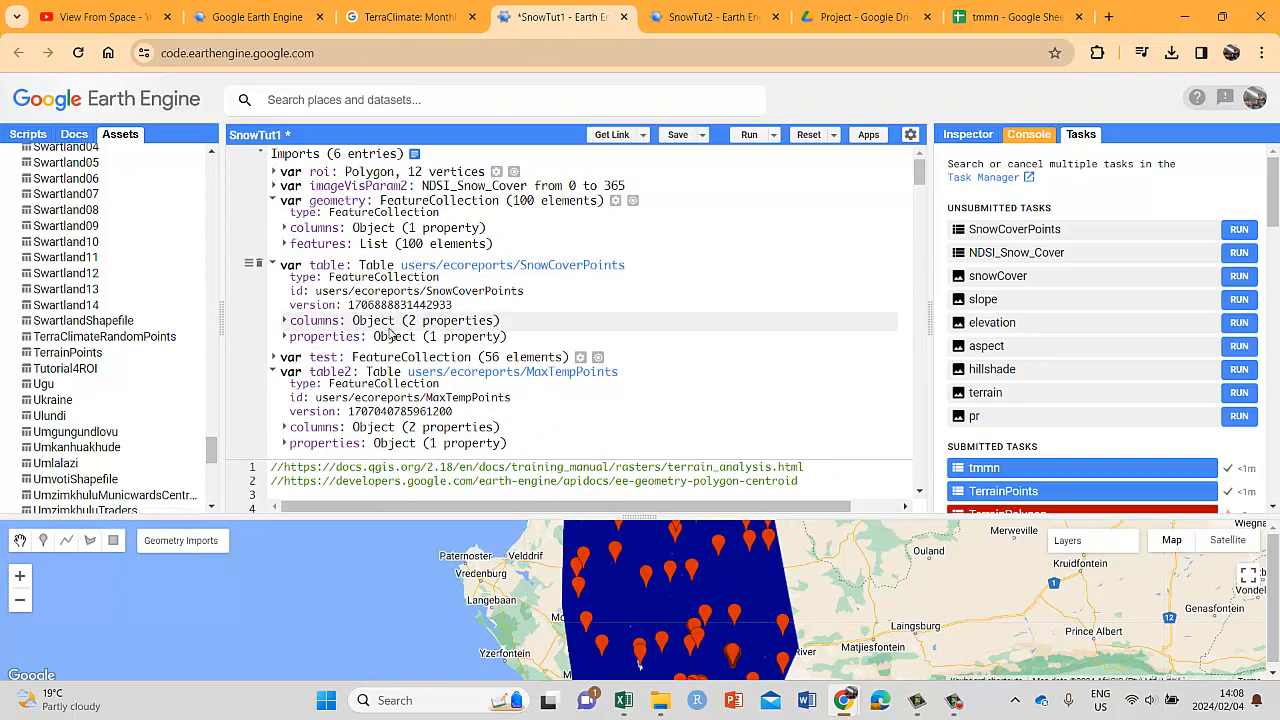
left_click(272, 265)
left_click(272, 201)
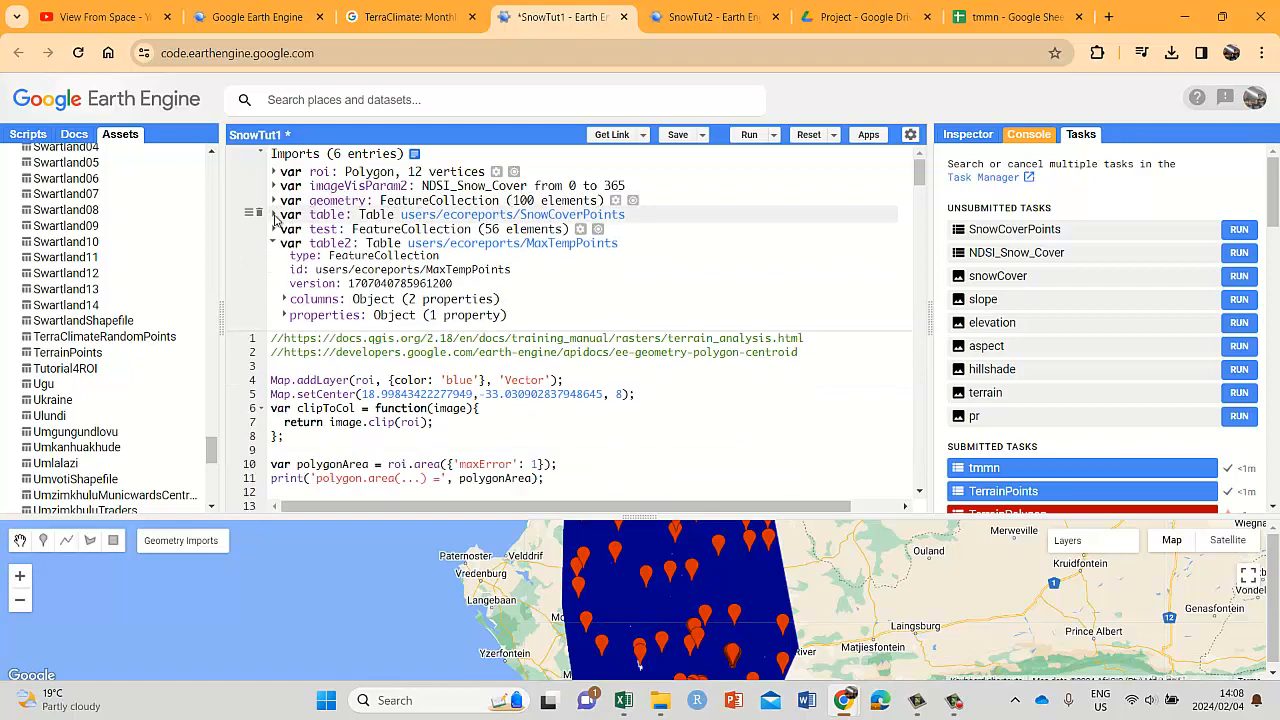
left_click(272, 243)
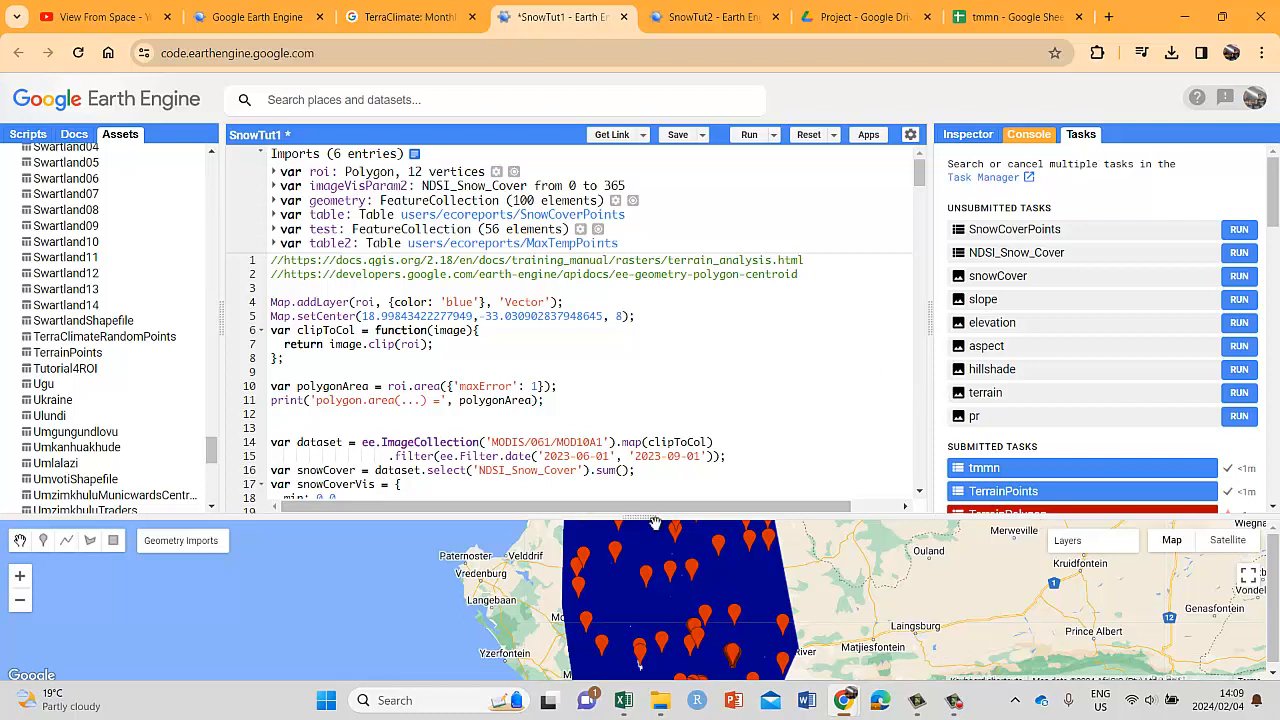
left_click_drag(645, 518, 645, 325)
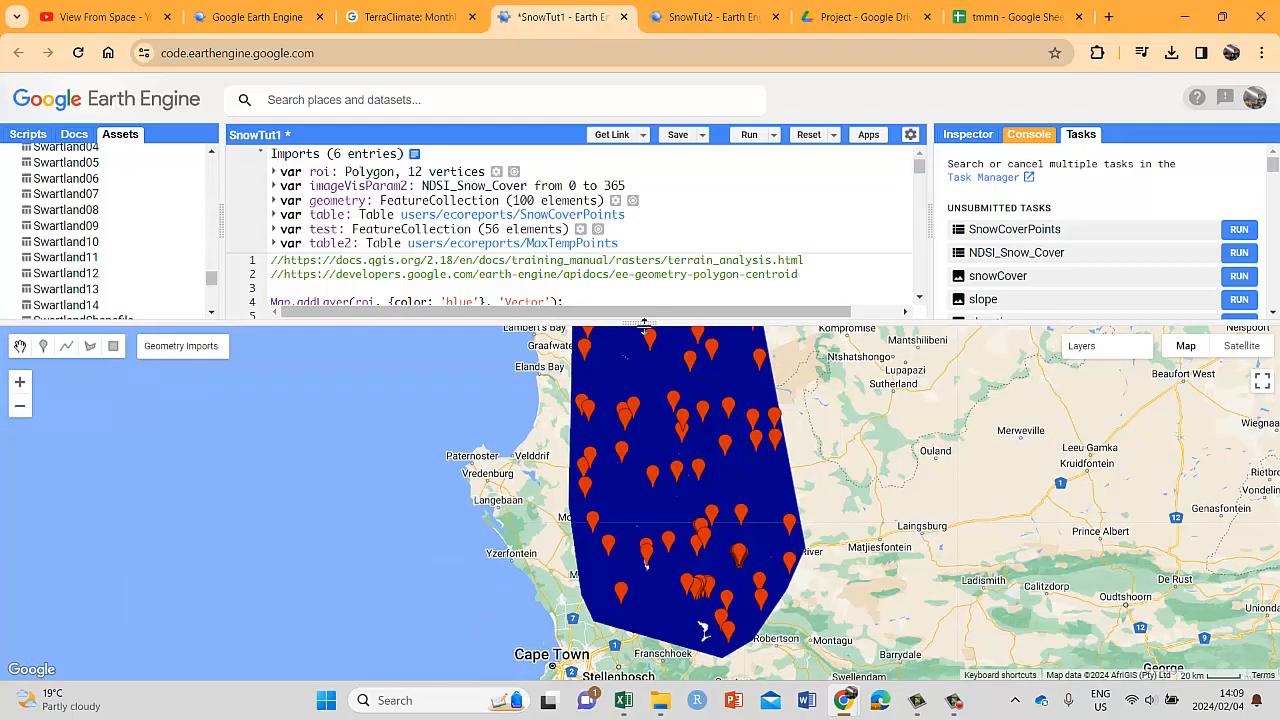
left_click_drag(645, 325, 645, 406)
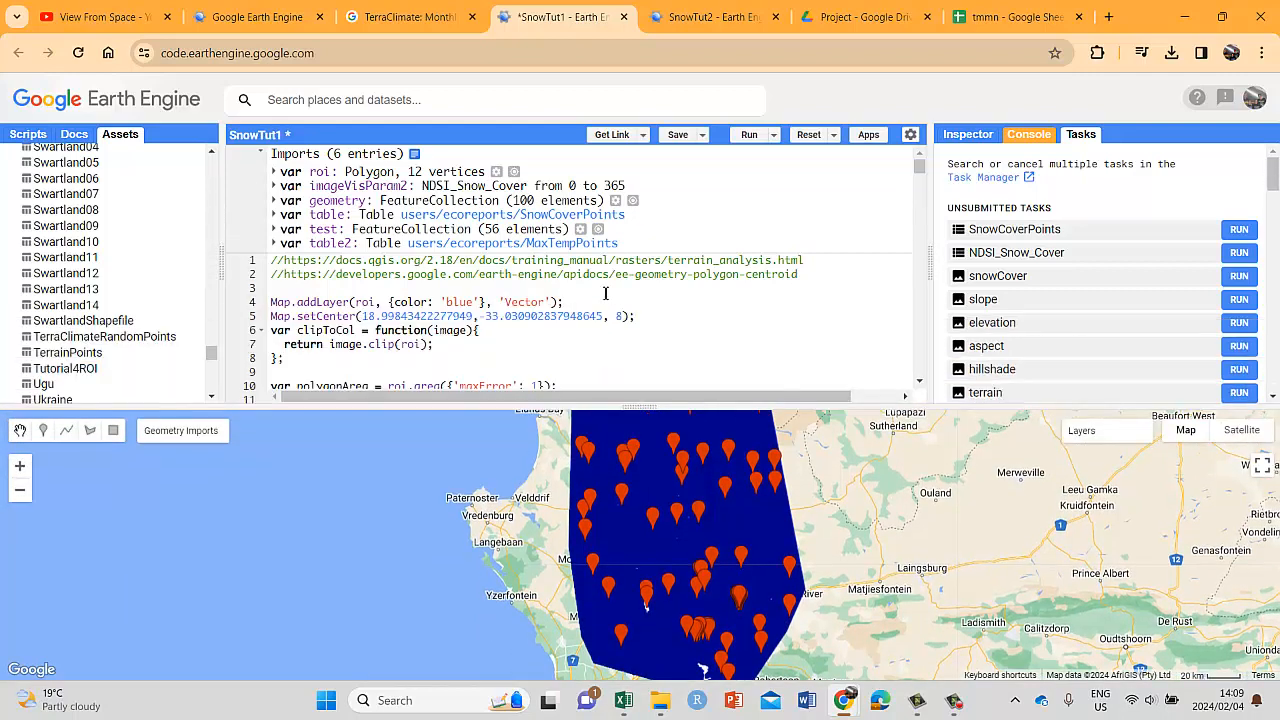